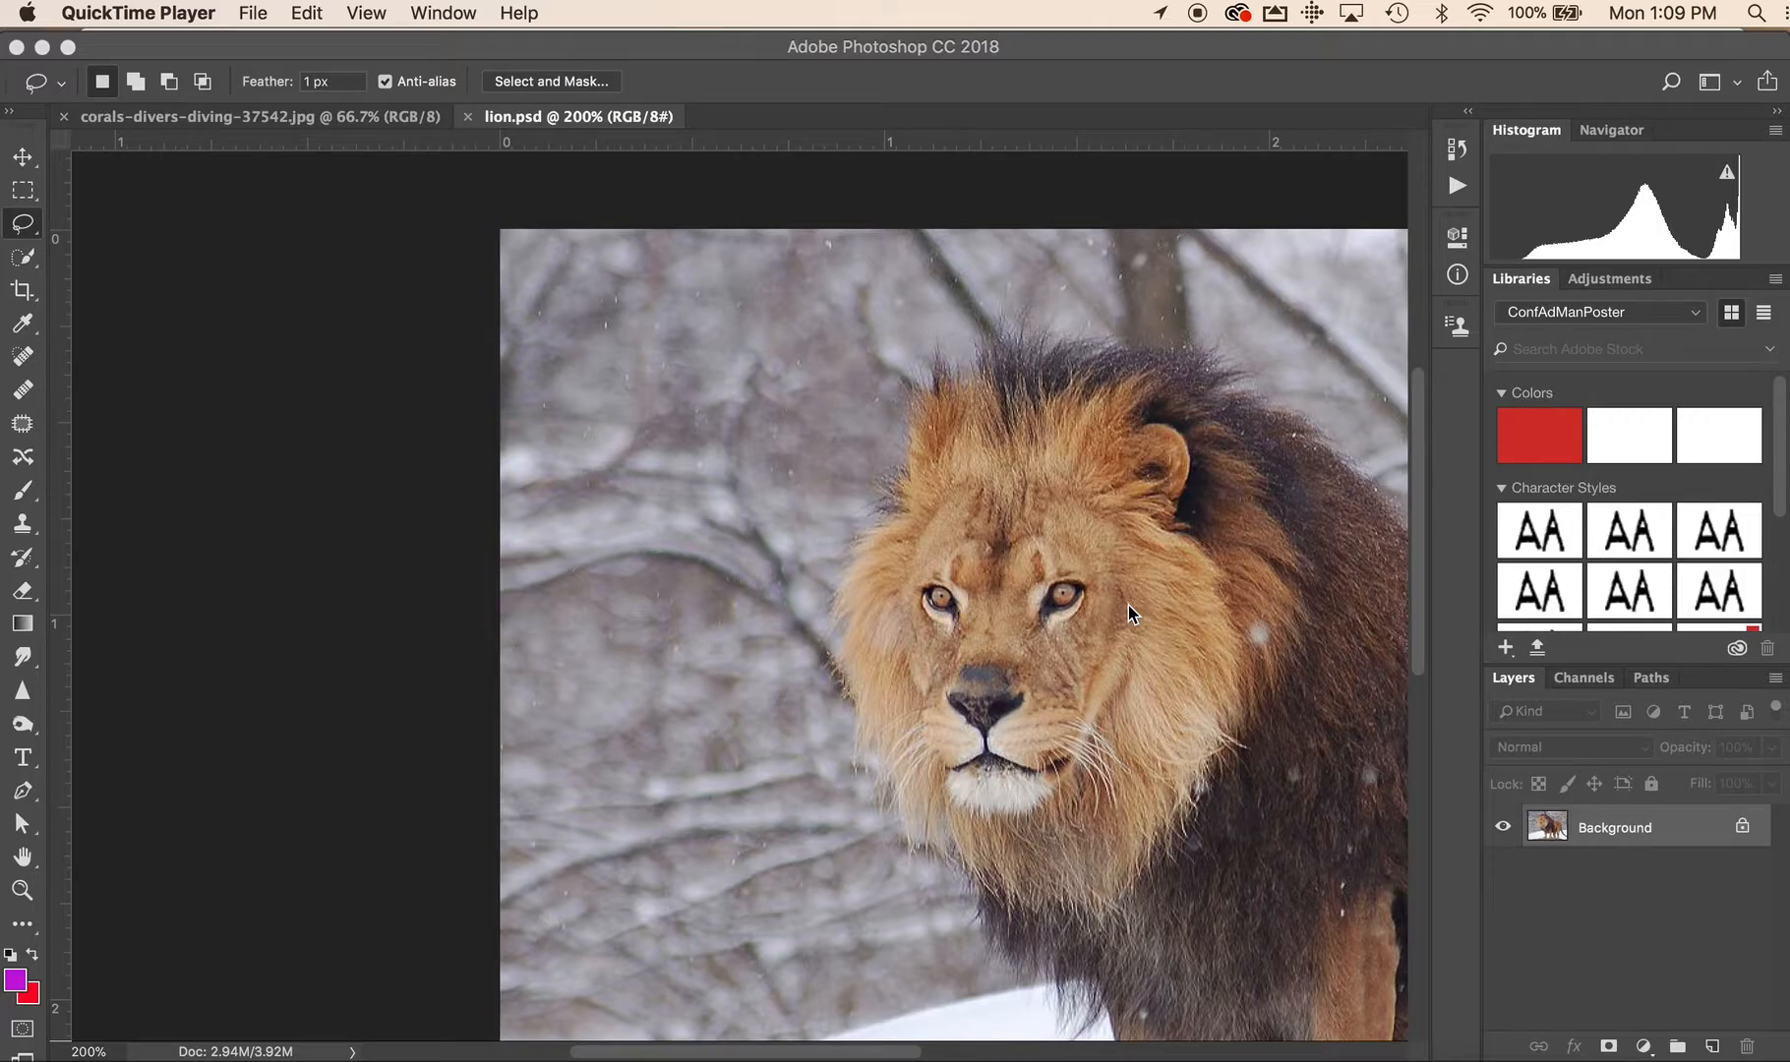
Draw a rough freehand selection around the lion's head and mane with the Lasso tool
{"action": "left_click", "coordinate": [1100, 604]}
{"action": "left_click", "coordinate": [31, 891]}
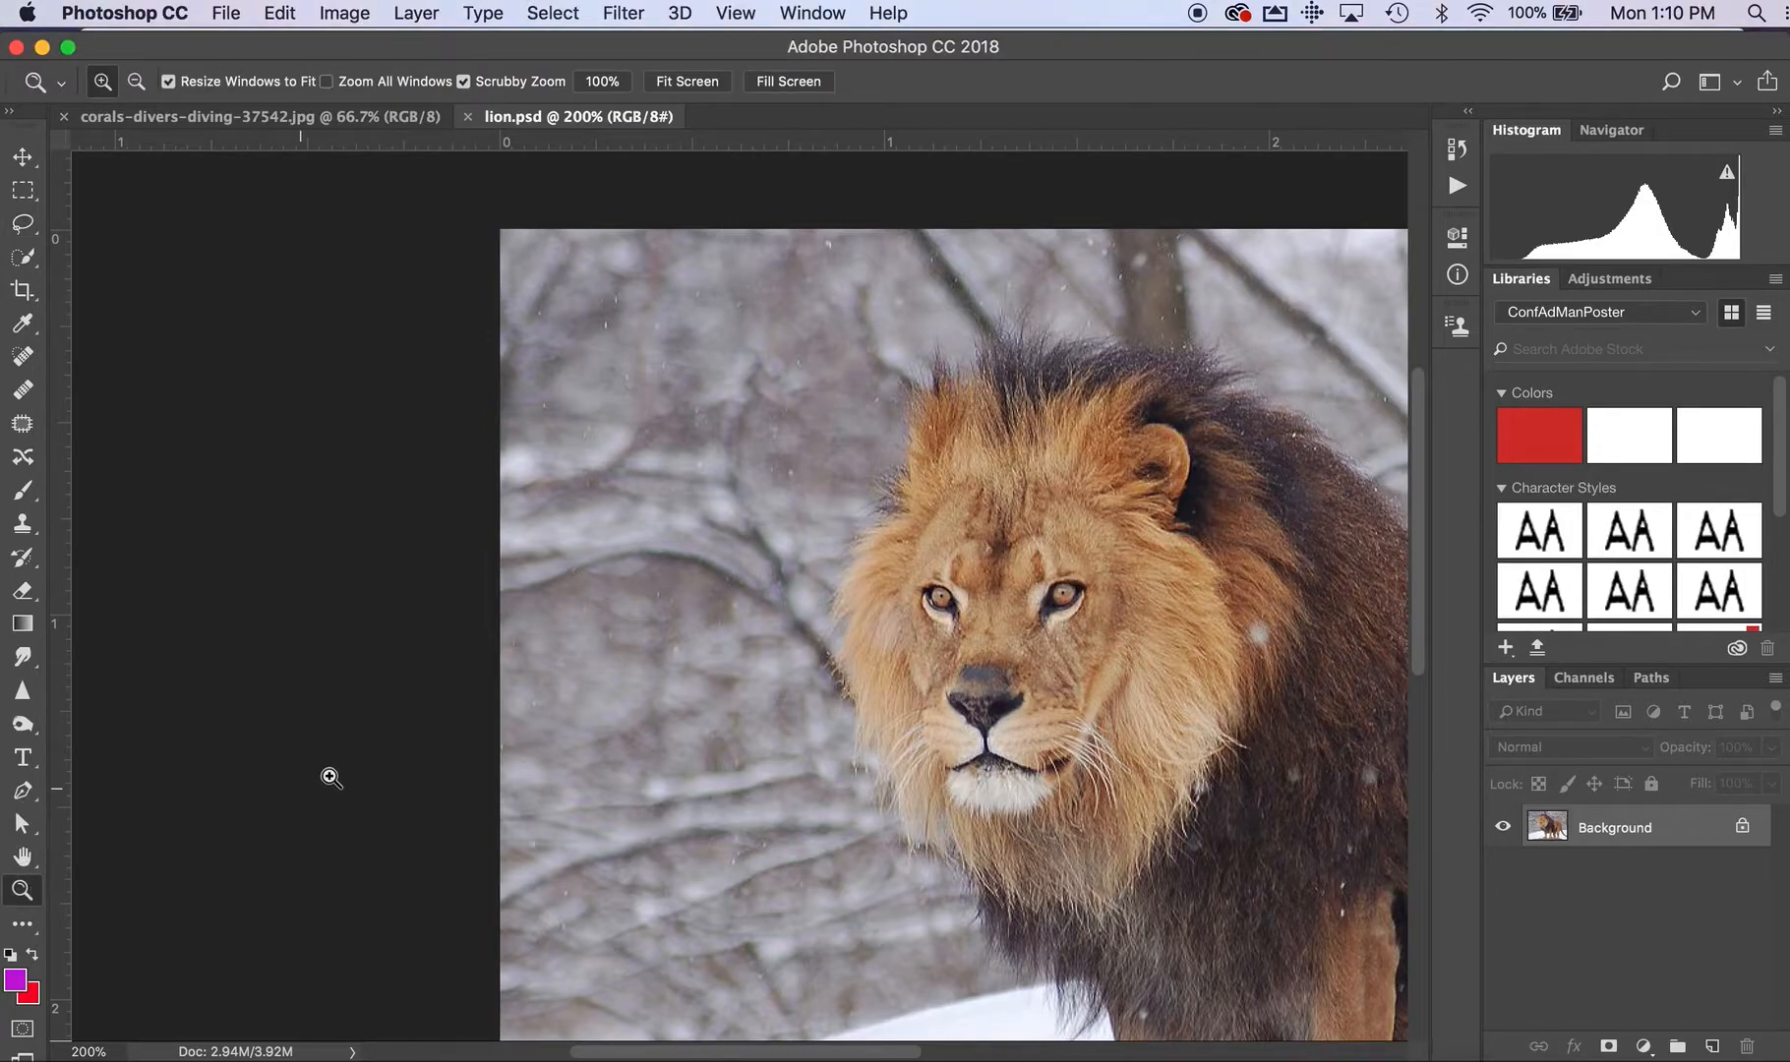
{"action": "left_click", "coordinate": [468, 743], "text": "alt"}
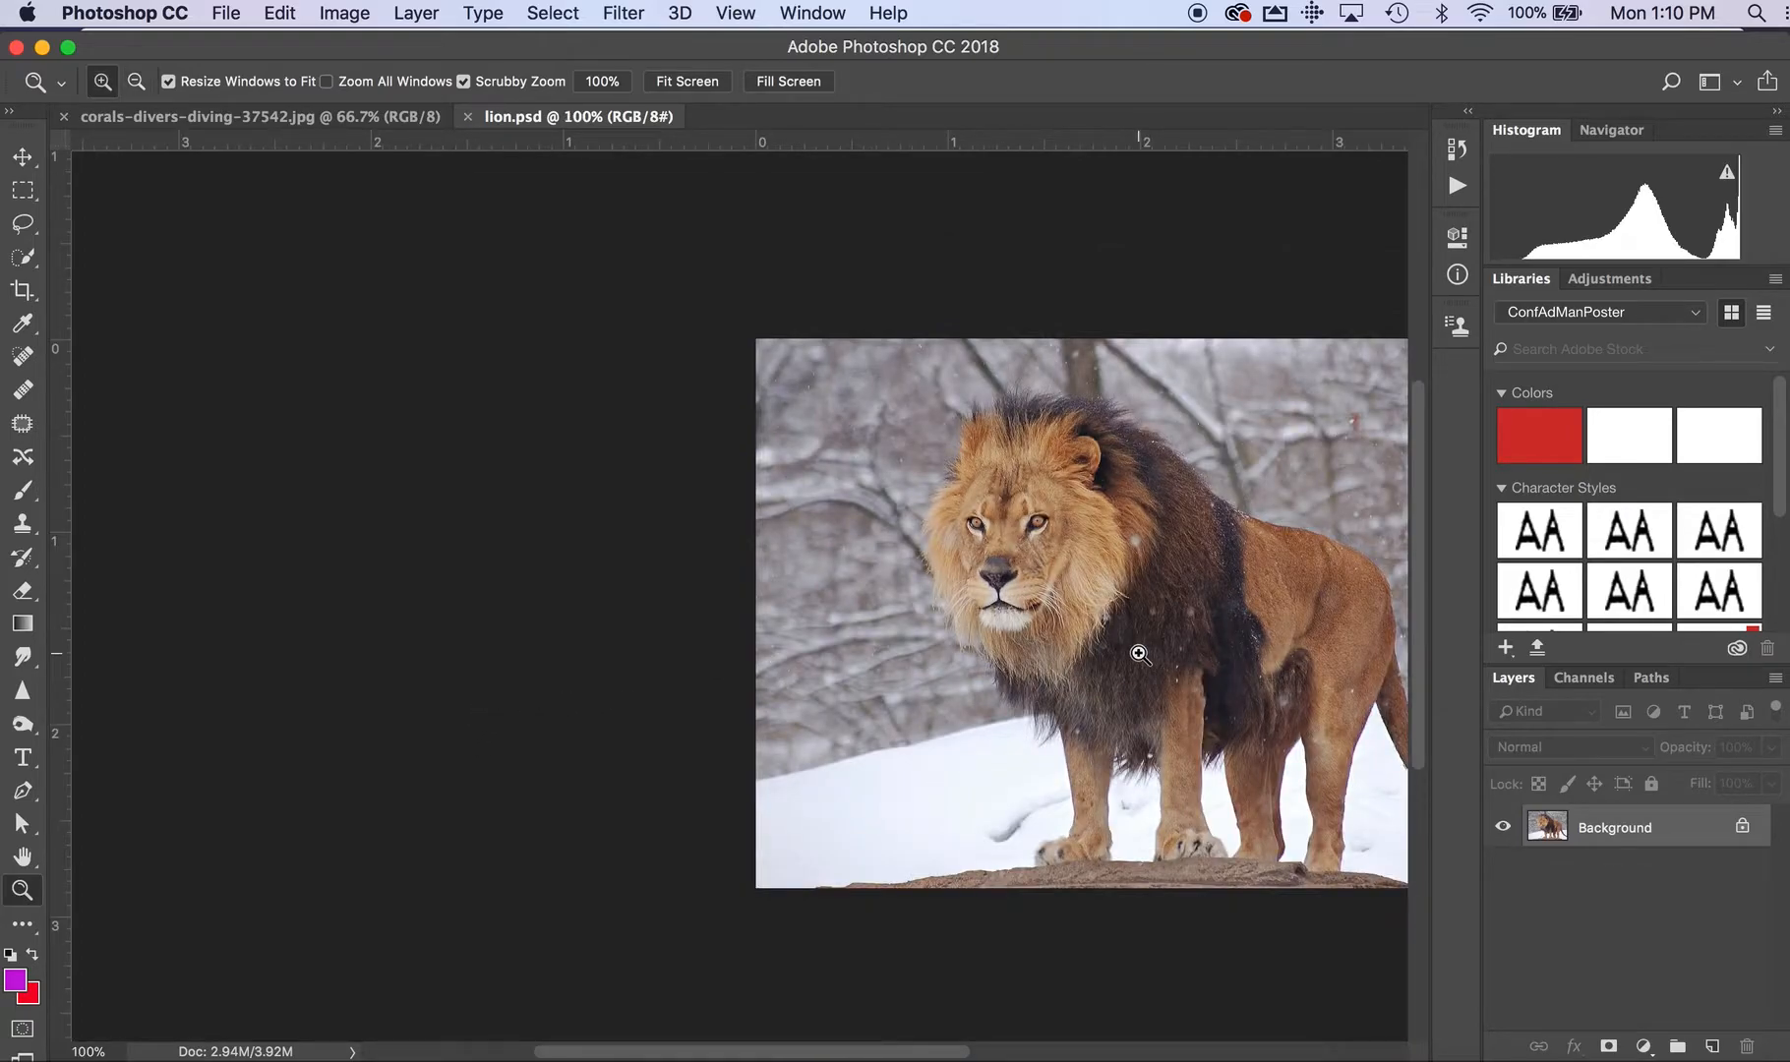
{"action": "left_click_drag", "start_coordinate": [1139, 654], "coordinate": [699, 649]}
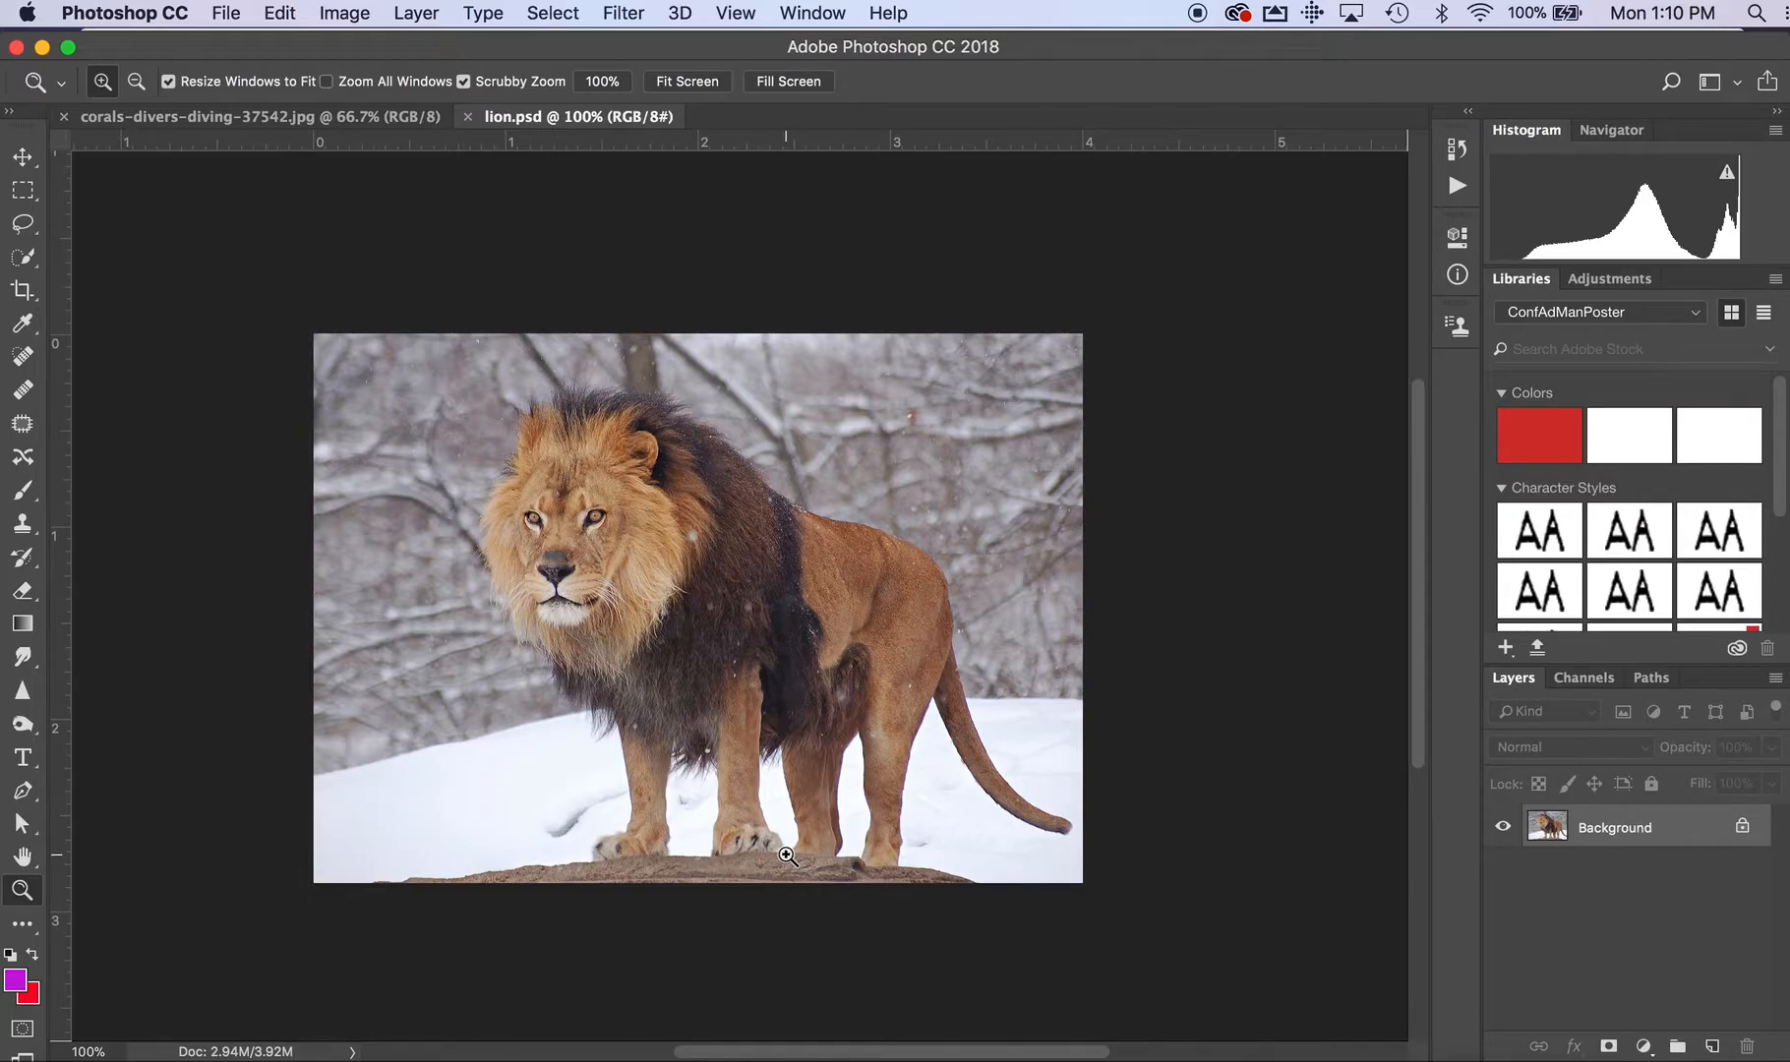
{"action": "left_click", "coordinate": [22, 223]}
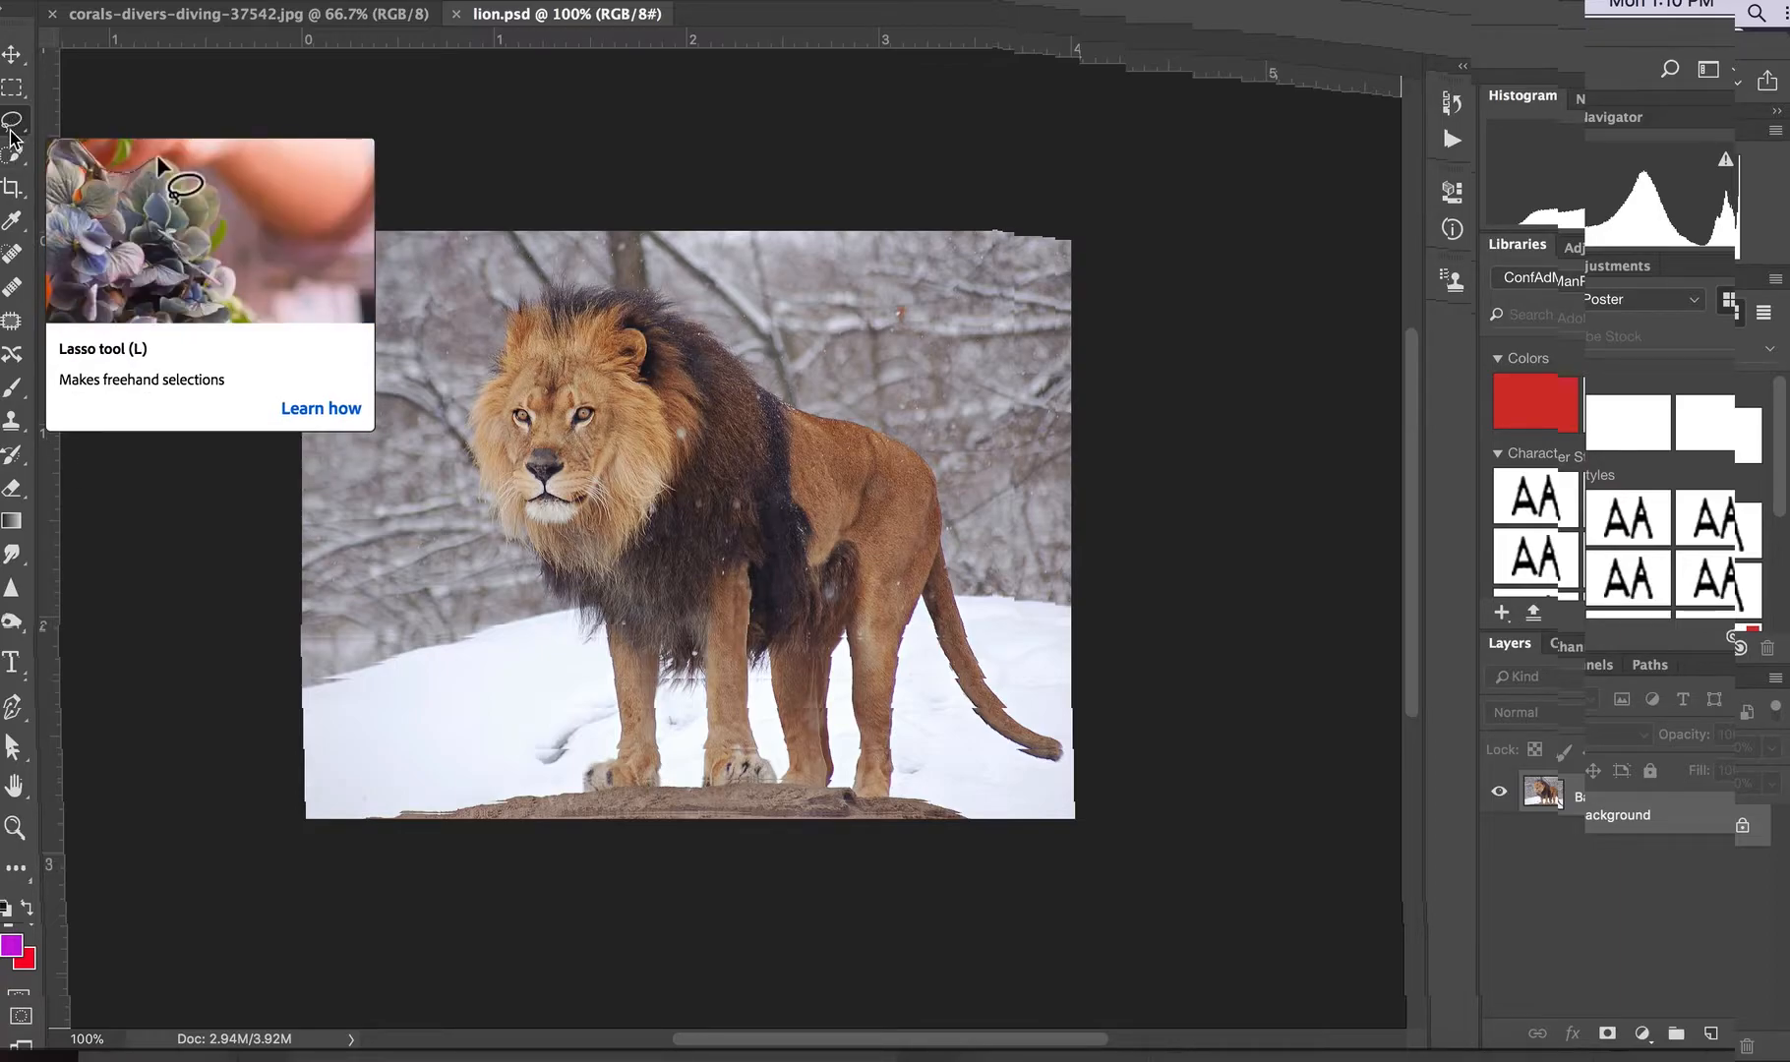
{"action": "left_click", "coordinate": [12, 126]}
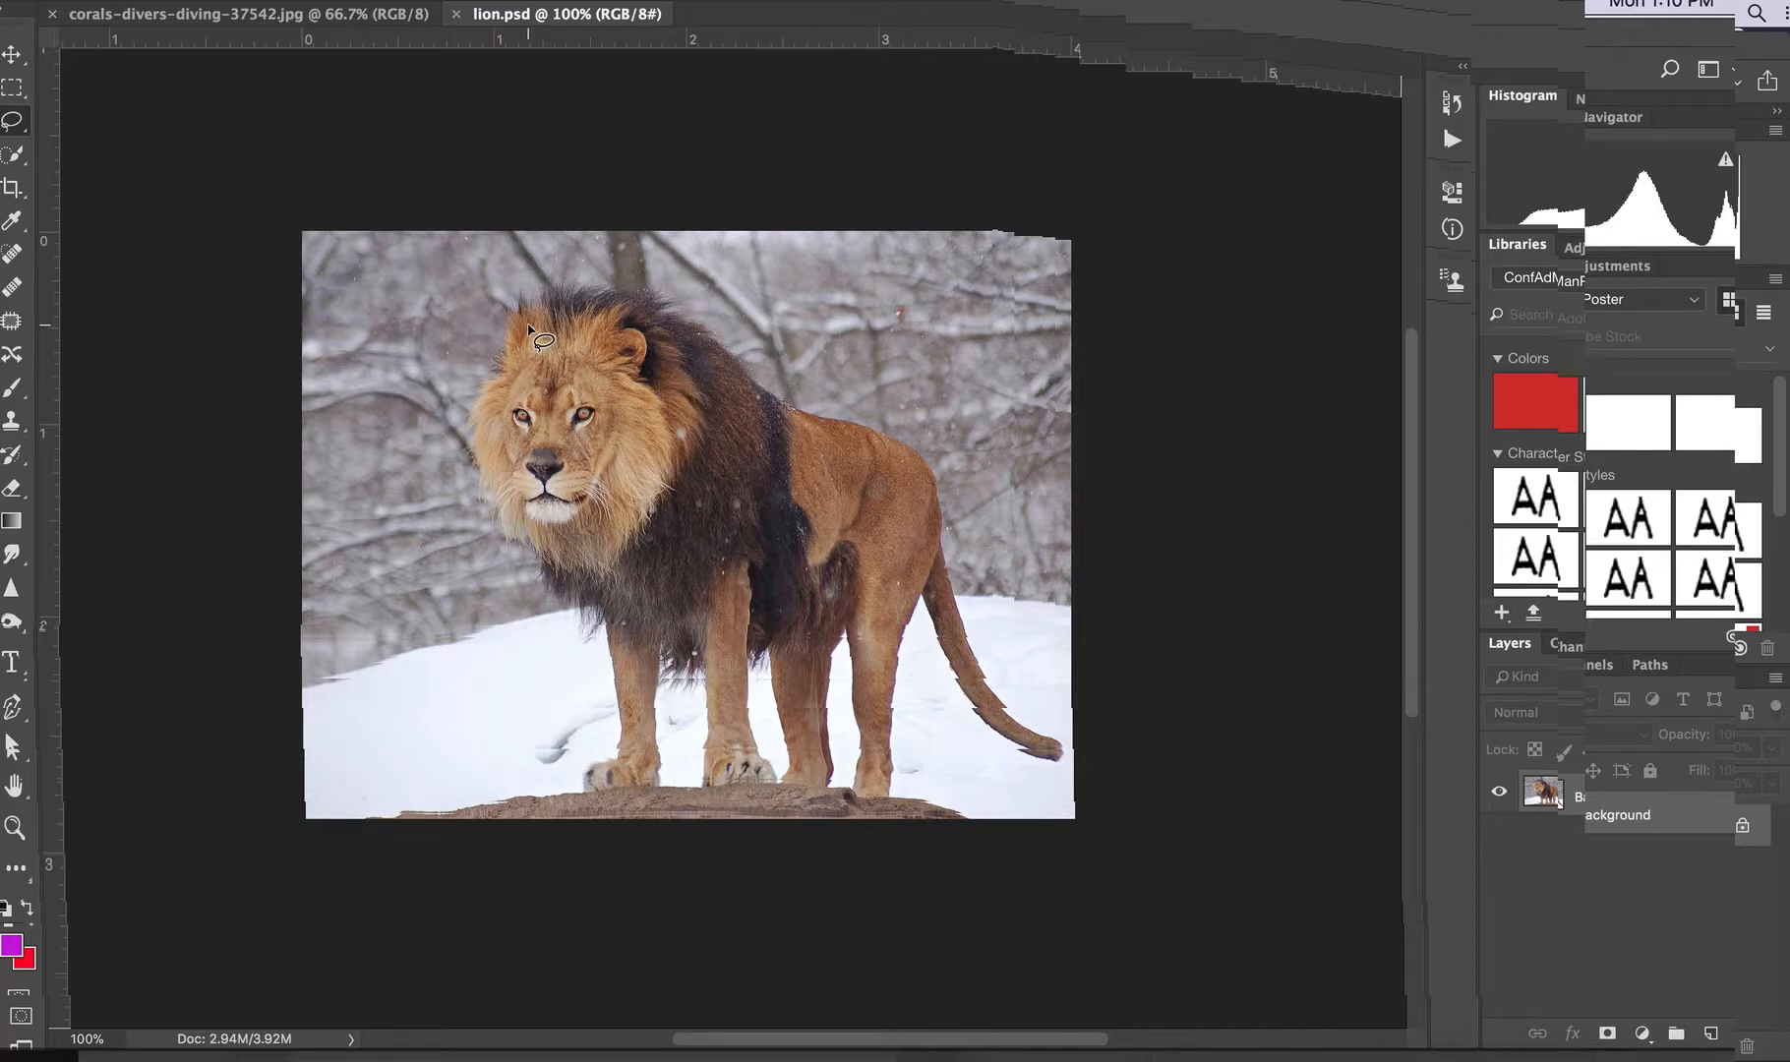
{"action": "mouse_move", "coordinate": [527, 325]}
{"action": "left_mouse_down"}
{"action": "mouse_move", "coordinate": [627, 316]}
{"action": "mouse_move", "coordinate": [677, 342]}
{"action": "mouse_move", "coordinate": [749, 471]}
{"action": "mouse_move", "coordinate": [667, 498]}
{"action": "mouse_move", "coordinate": [543, 496]}
{"action": "mouse_move", "coordinate": [491, 417]}
{"action": "mouse_move", "coordinate": [531, 324]}
{"action": "left_mouse_up"}
Extend the lasso selection from the mane onto the front of the lion's back, undoing a stray stroke
{"action": "key", "text": "space"}
{"action": "left_click", "coordinate": [666, 310]}
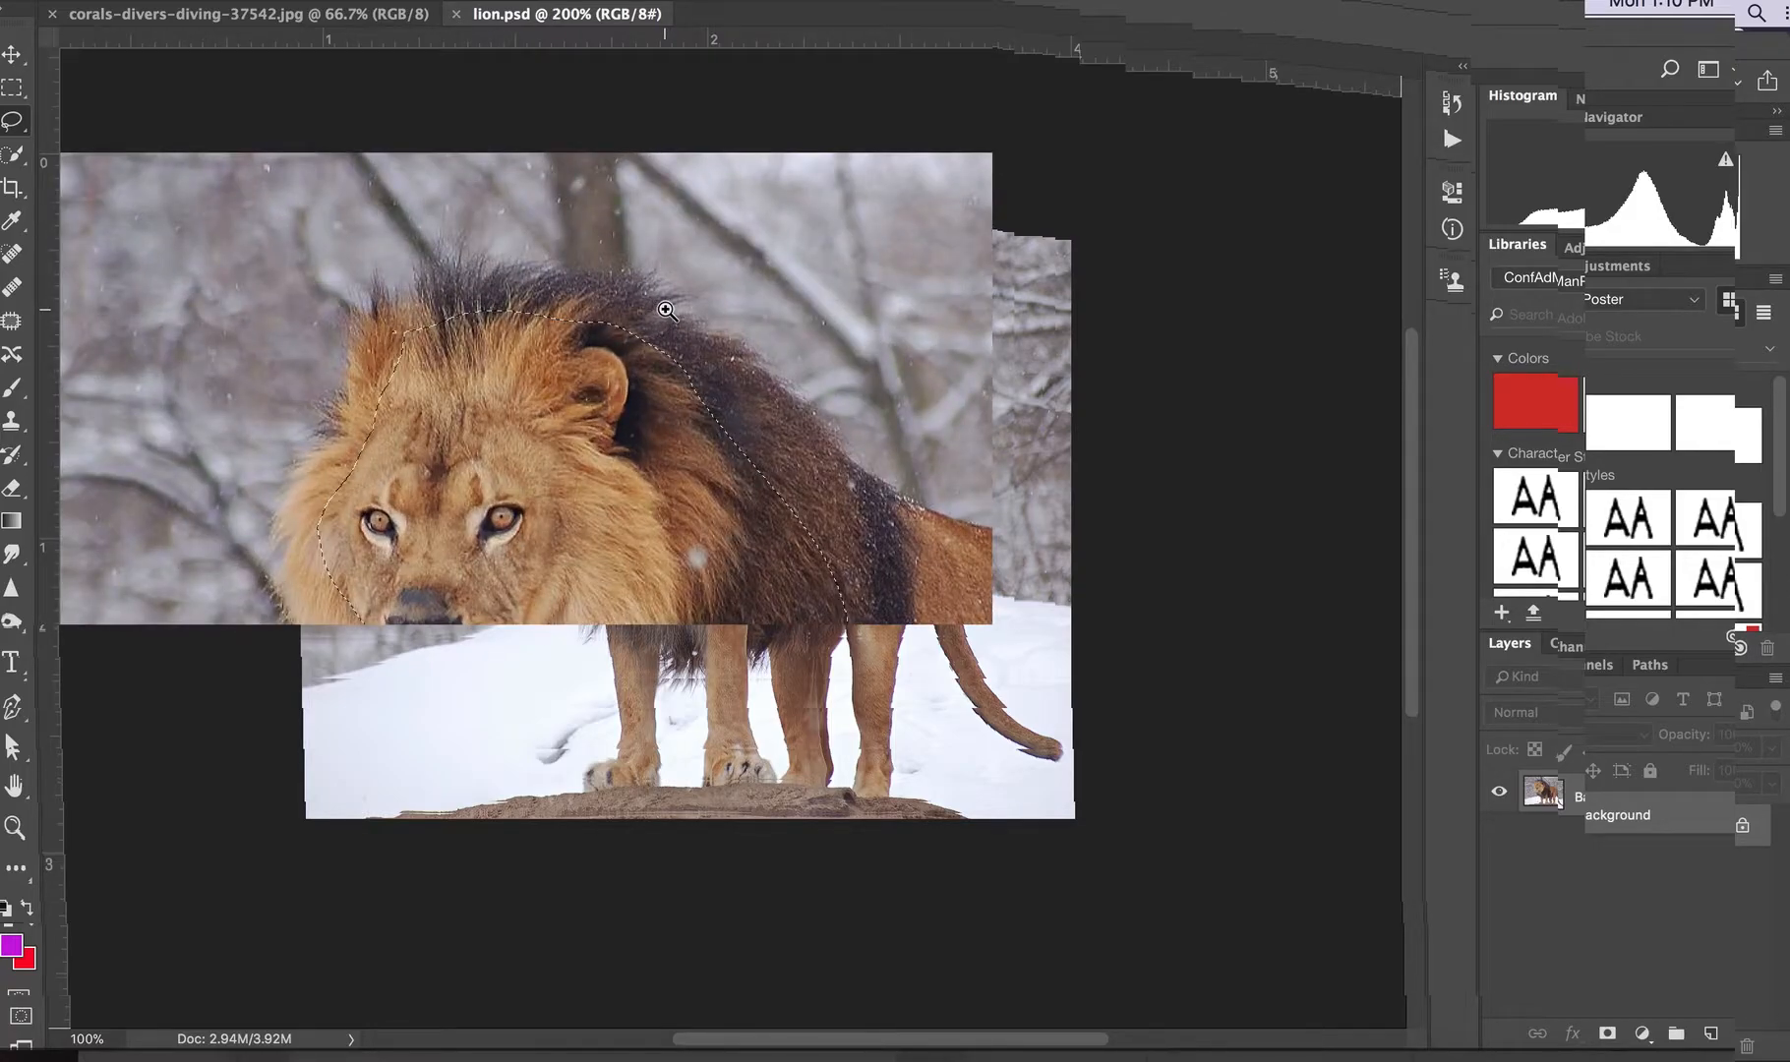
{"action": "left_click", "coordinate": [666, 309]}
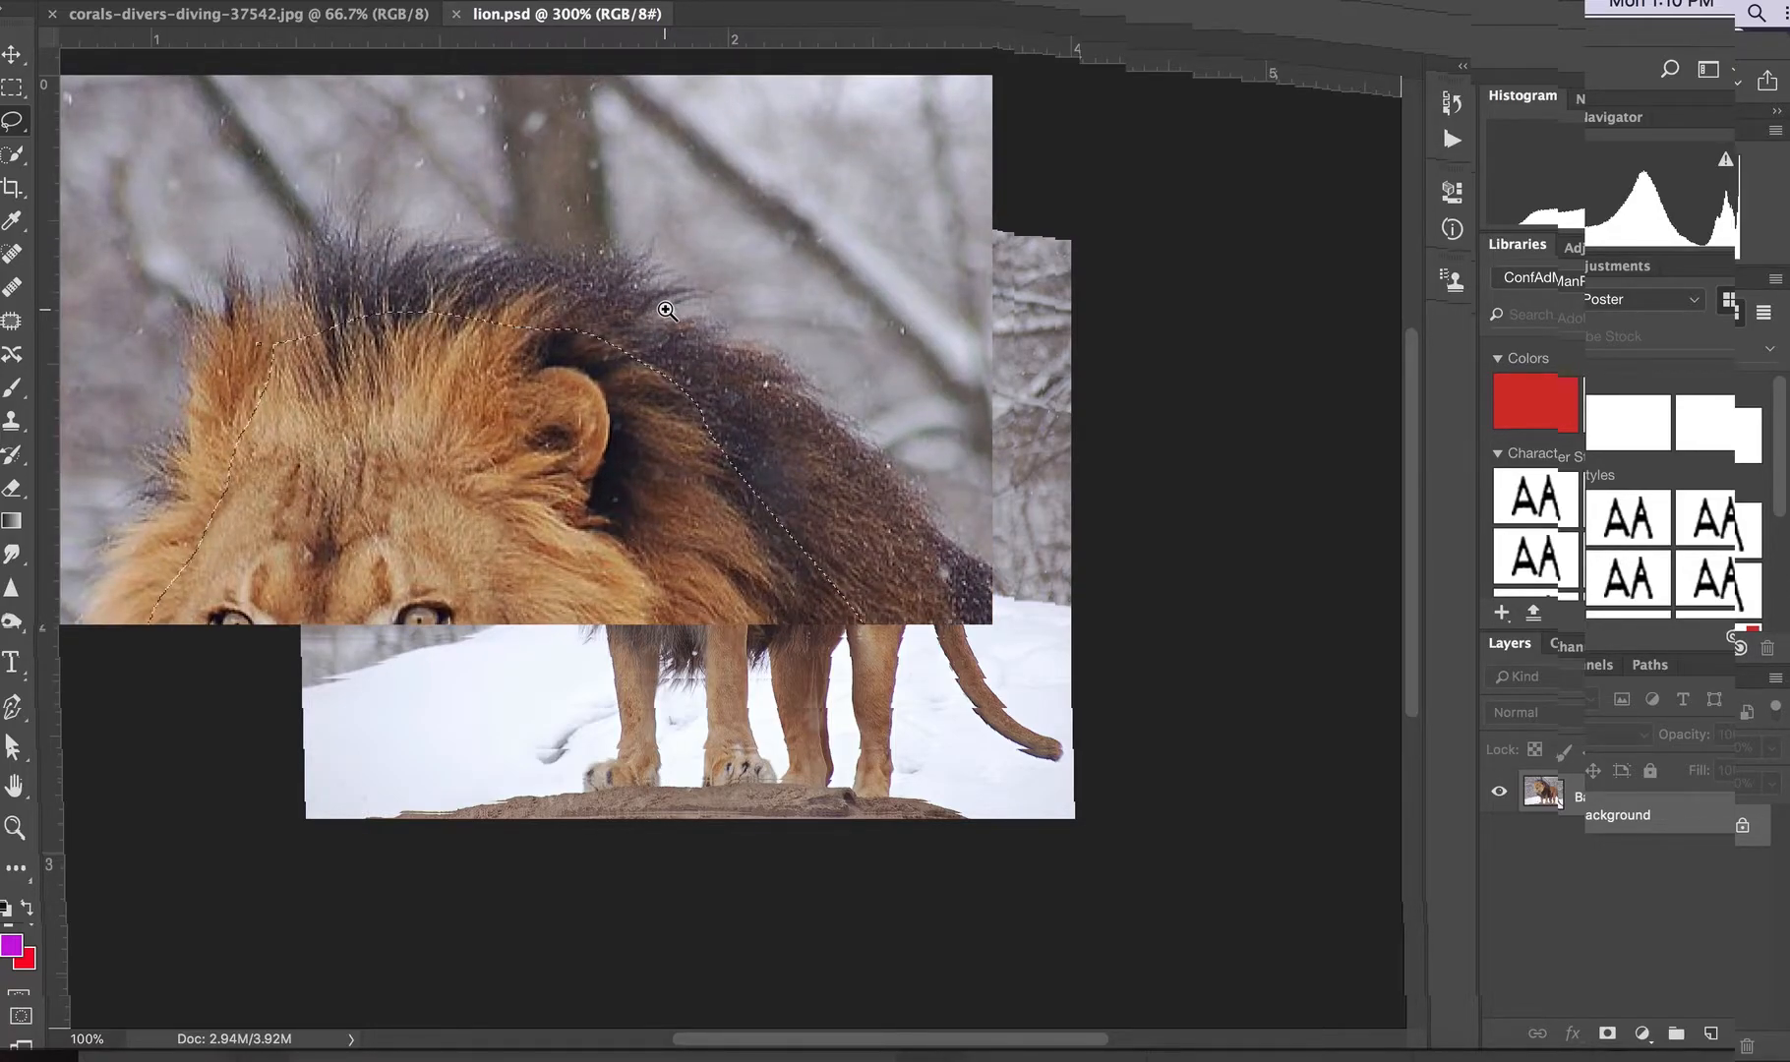
{"action": "left_click", "coordinate": [666, 310], "text": "alt"}
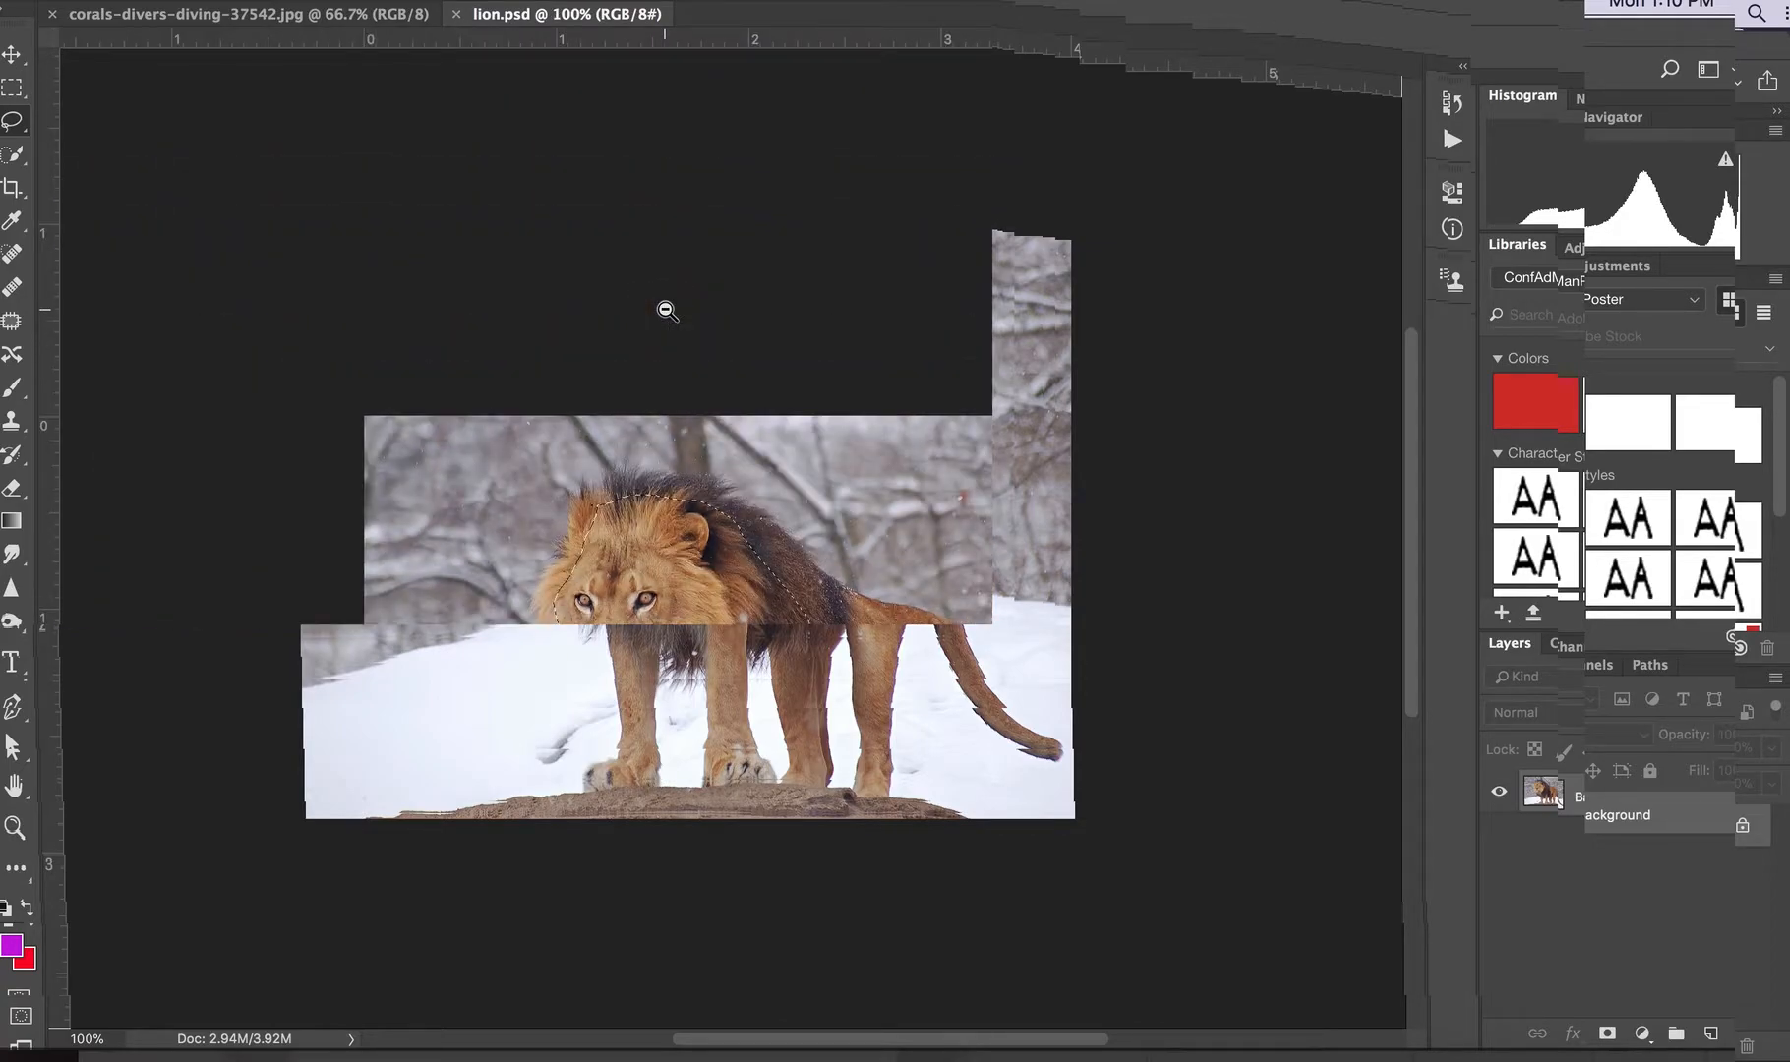
{"action": "left_click", "coordinate": [622, 355], "text": "alt"}
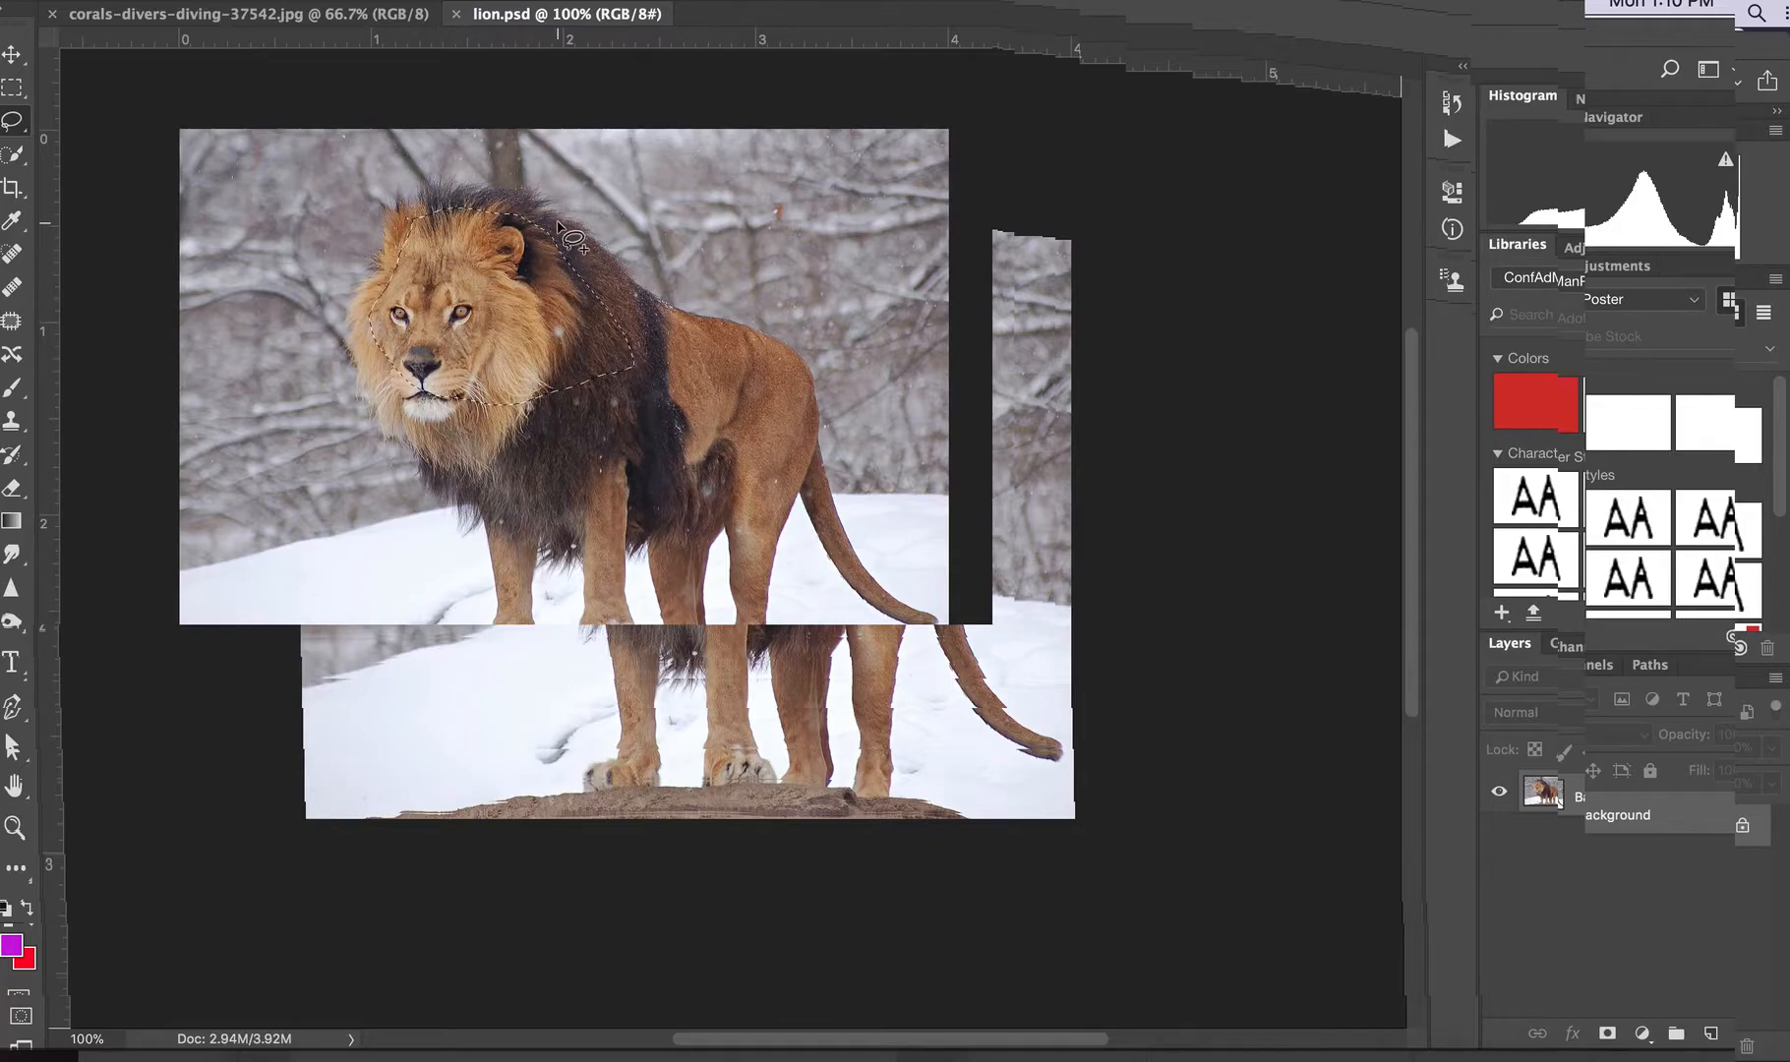
{"action": "mouse_move", "coordinate": [540, 225]}
{"action": "left_mouse_down"}
{"action": "mouse_move", "coordinate": [614, 267]}
{"action": "mouse_move", "coordinate": [641, 323]}
{"action": "left_mouse_up"}
{"action": "mouse_move", "coordinate": [504, 220]}
{"action": "left_mouse_down"}
{"action": "mouse_move", "coordinate": [562, 201]}
{"action": "mouse_move", "coordinate": [510, 211]}
{"action": "mouse_move", "coordinate": [522, 246]}
{"action": "mouse_move", "coordinate": [604, 224]}
{"action": "mouse_move", "coordinate": [647, 237]}
{"action": "mouse_move", "coordinate": [656, 263]}
{"action": "mouse_move", "coordinate": [581, 304]}
{"action": "left_mouse_up"}
{"action": "key", "text": "super+z"}
{"action": "left_click_drag", "start_coordinate": [546, 239], "coordinate": [658, 252]}
{"action": "scroll", "coordinate": [760, 480], "scroll_direction": "down", "scroll_amount": 2}
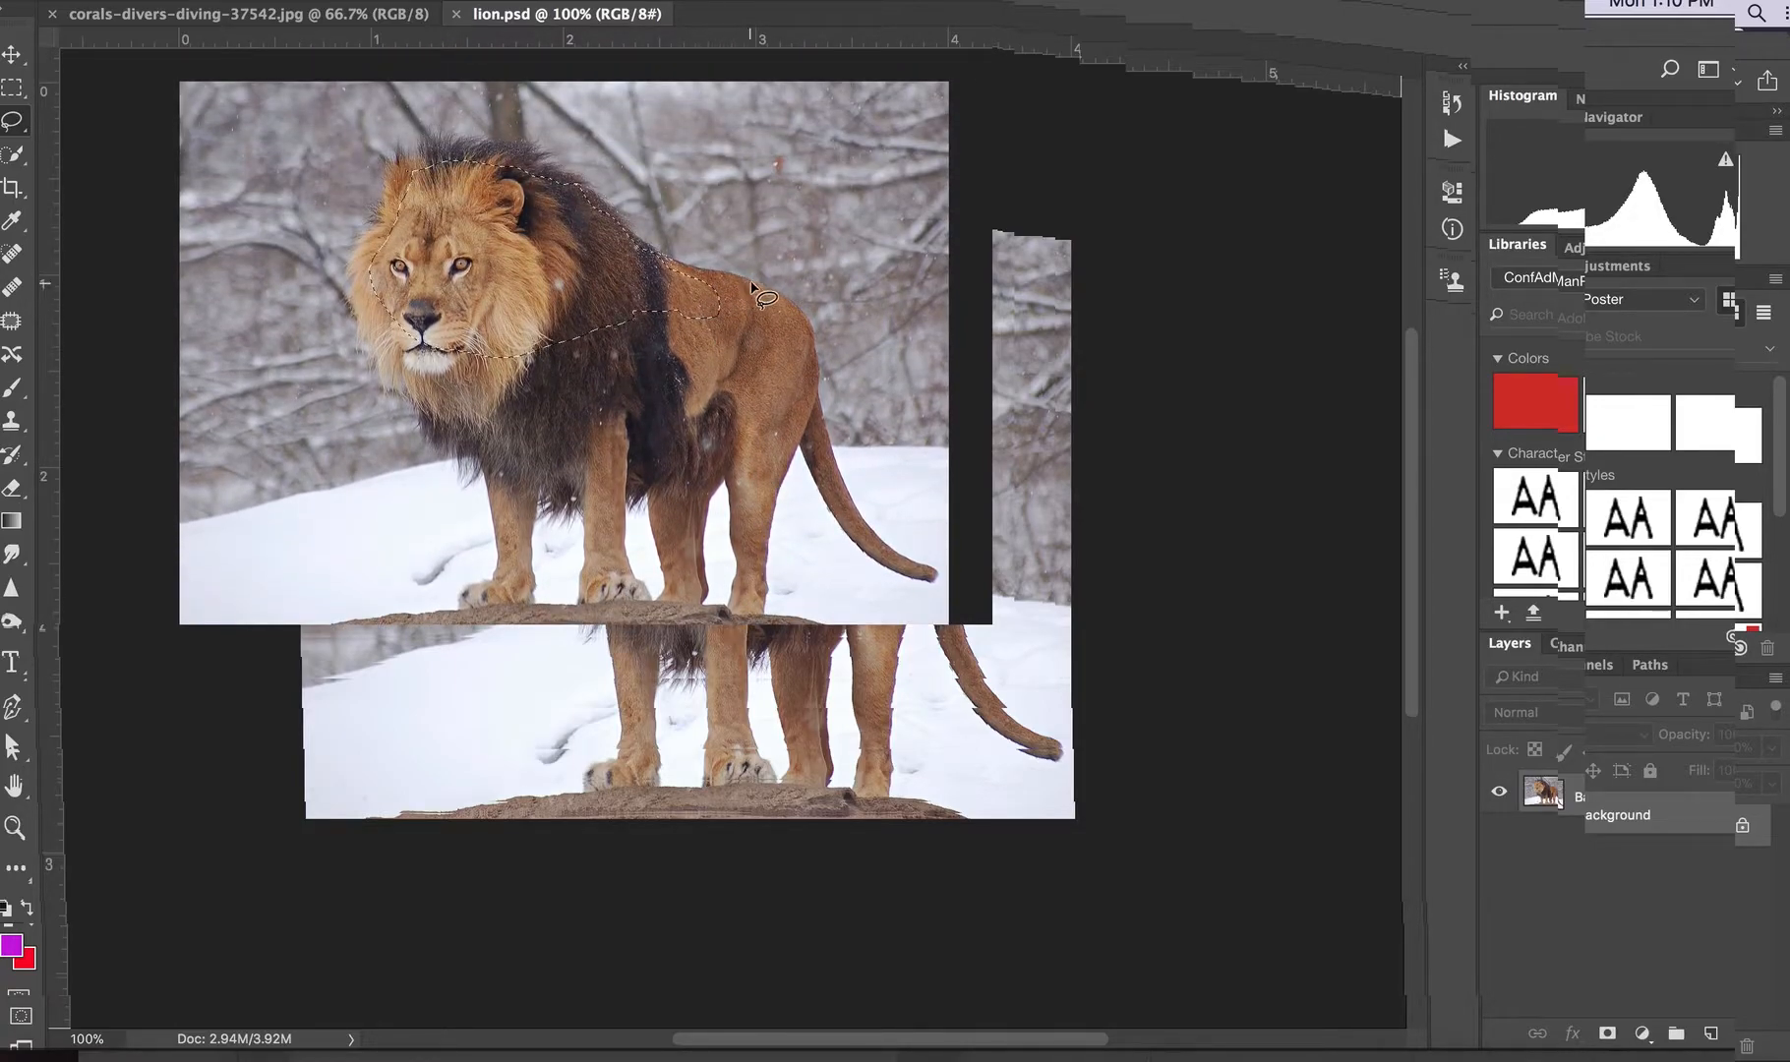
Extend the lasso selection farther along the lion's upper back and refine its edge across the top of the mane
{"action": "left_click", "coordinate": [687, 281], "text": "super"}
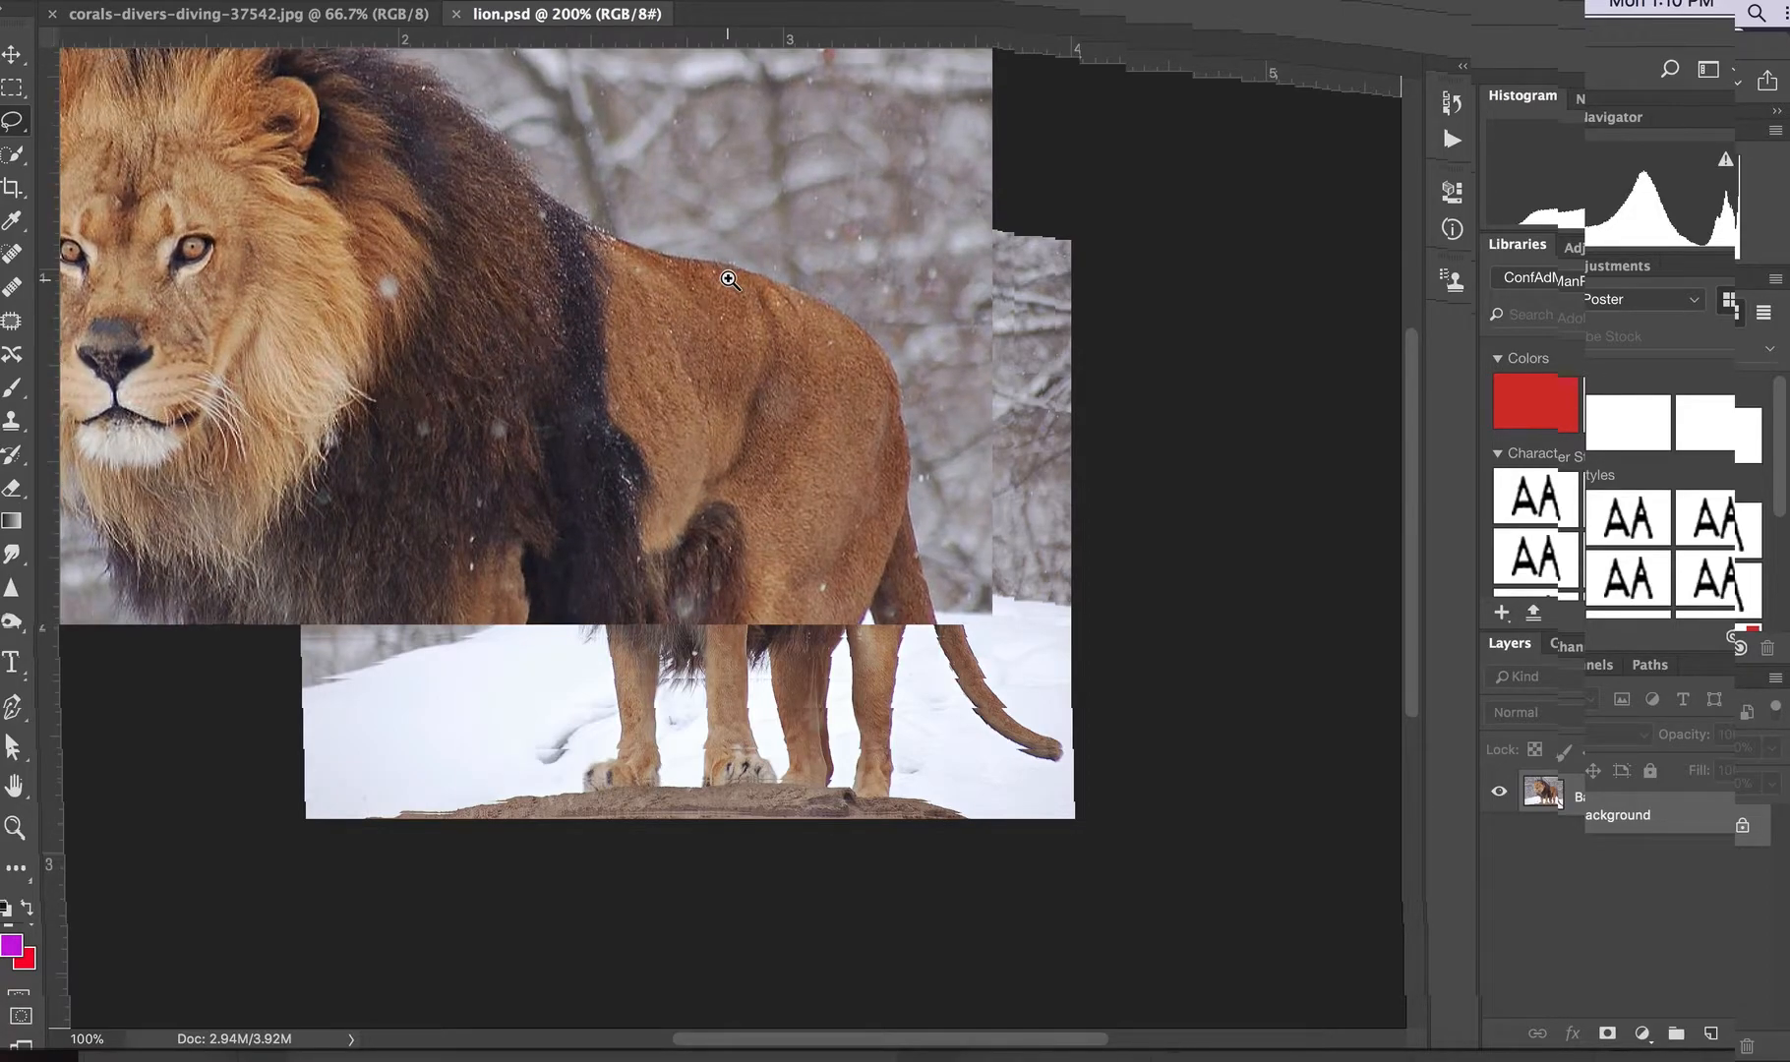
{"action": "left_click", "coordinate": [689, 280], "text": "super"}
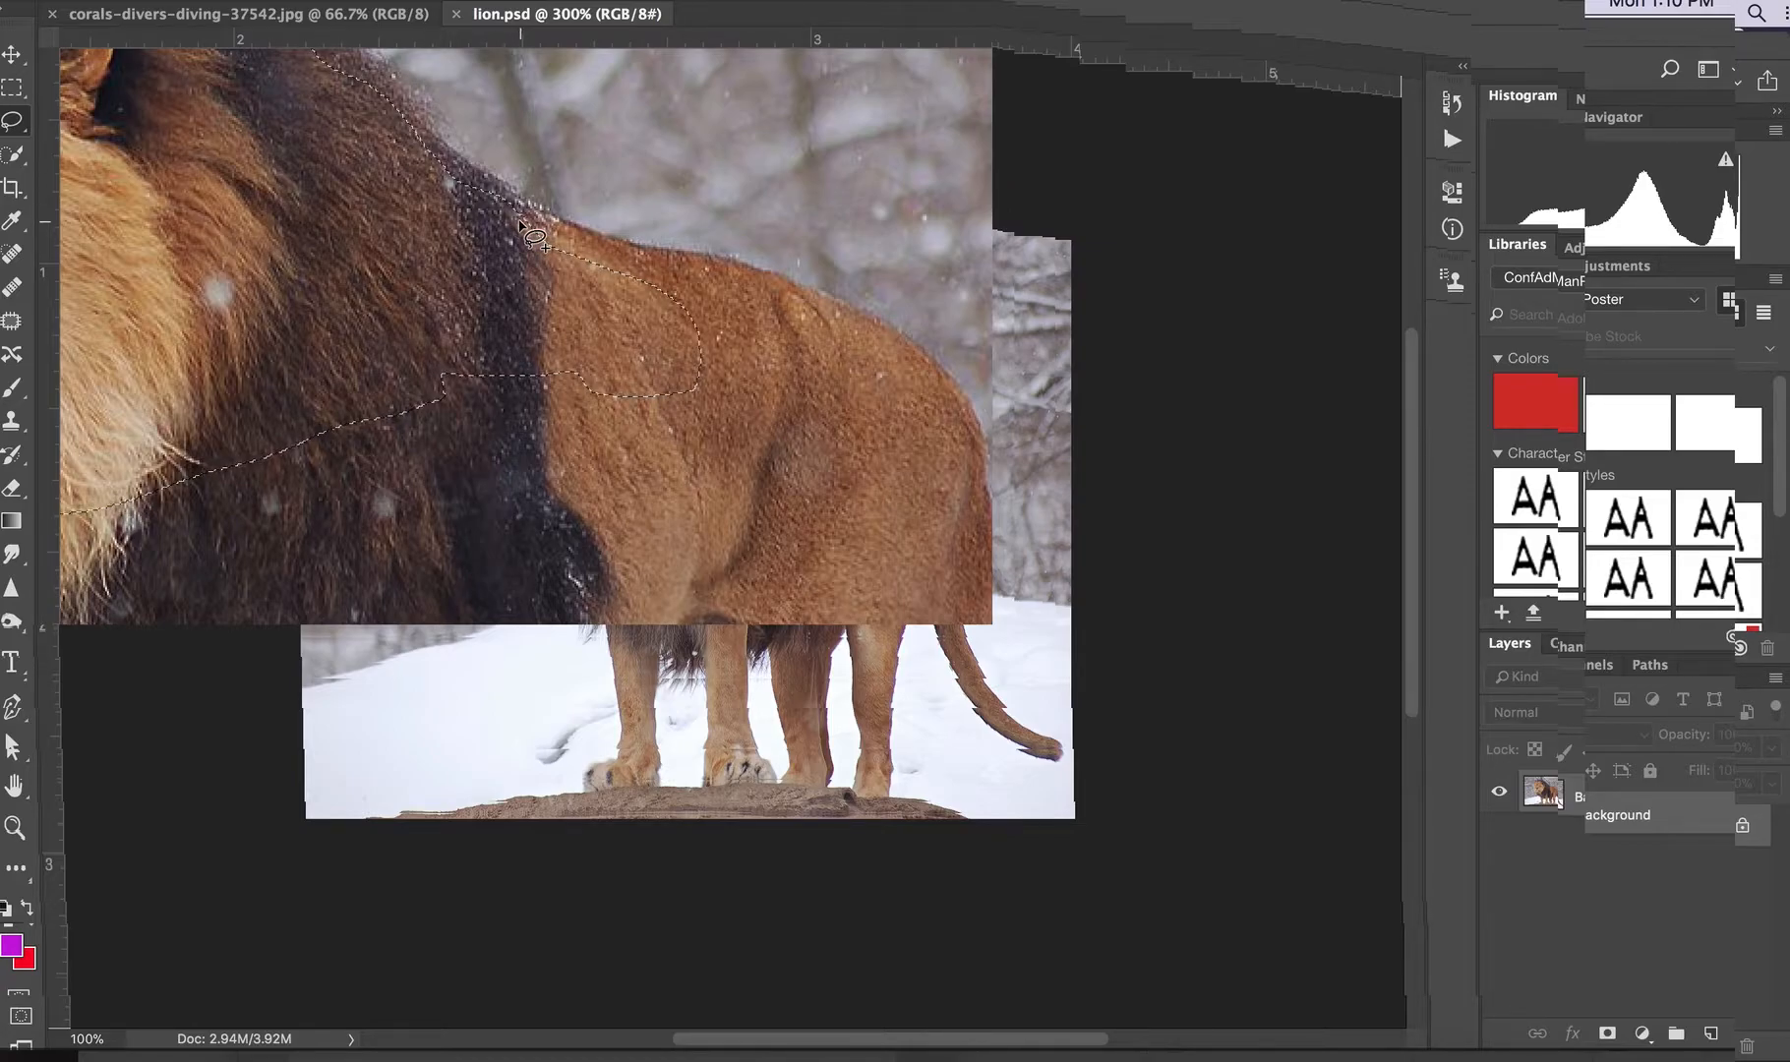
{"action": "mouse_move", "coordinate": [583, 242]}
{"action": "left_mouse_down"}
{"action": "mouse_move", "coordinate": [780, 294]}
{"action": "mouse_move", "coordinate": [802, 317]}
{"action": "mouse_move", "coordinate": [815, 418]}
{"action": "mouse_move", "coordinate": [738, 470]}
{"action": "mouse_move", "coordinate": [535, 445]}
{"action": "mouse_move", "coordinate": [442, 379]}
{"action": "left_mouse_up"}
{"action": "scroll", "coordinate": [304, 329], "scroll_direction": "left", "scroll_amount": 10}
{"action": "scroll", "coordinate": [304, 329], "scroll_direction": "up", "scroll_amount": 7}
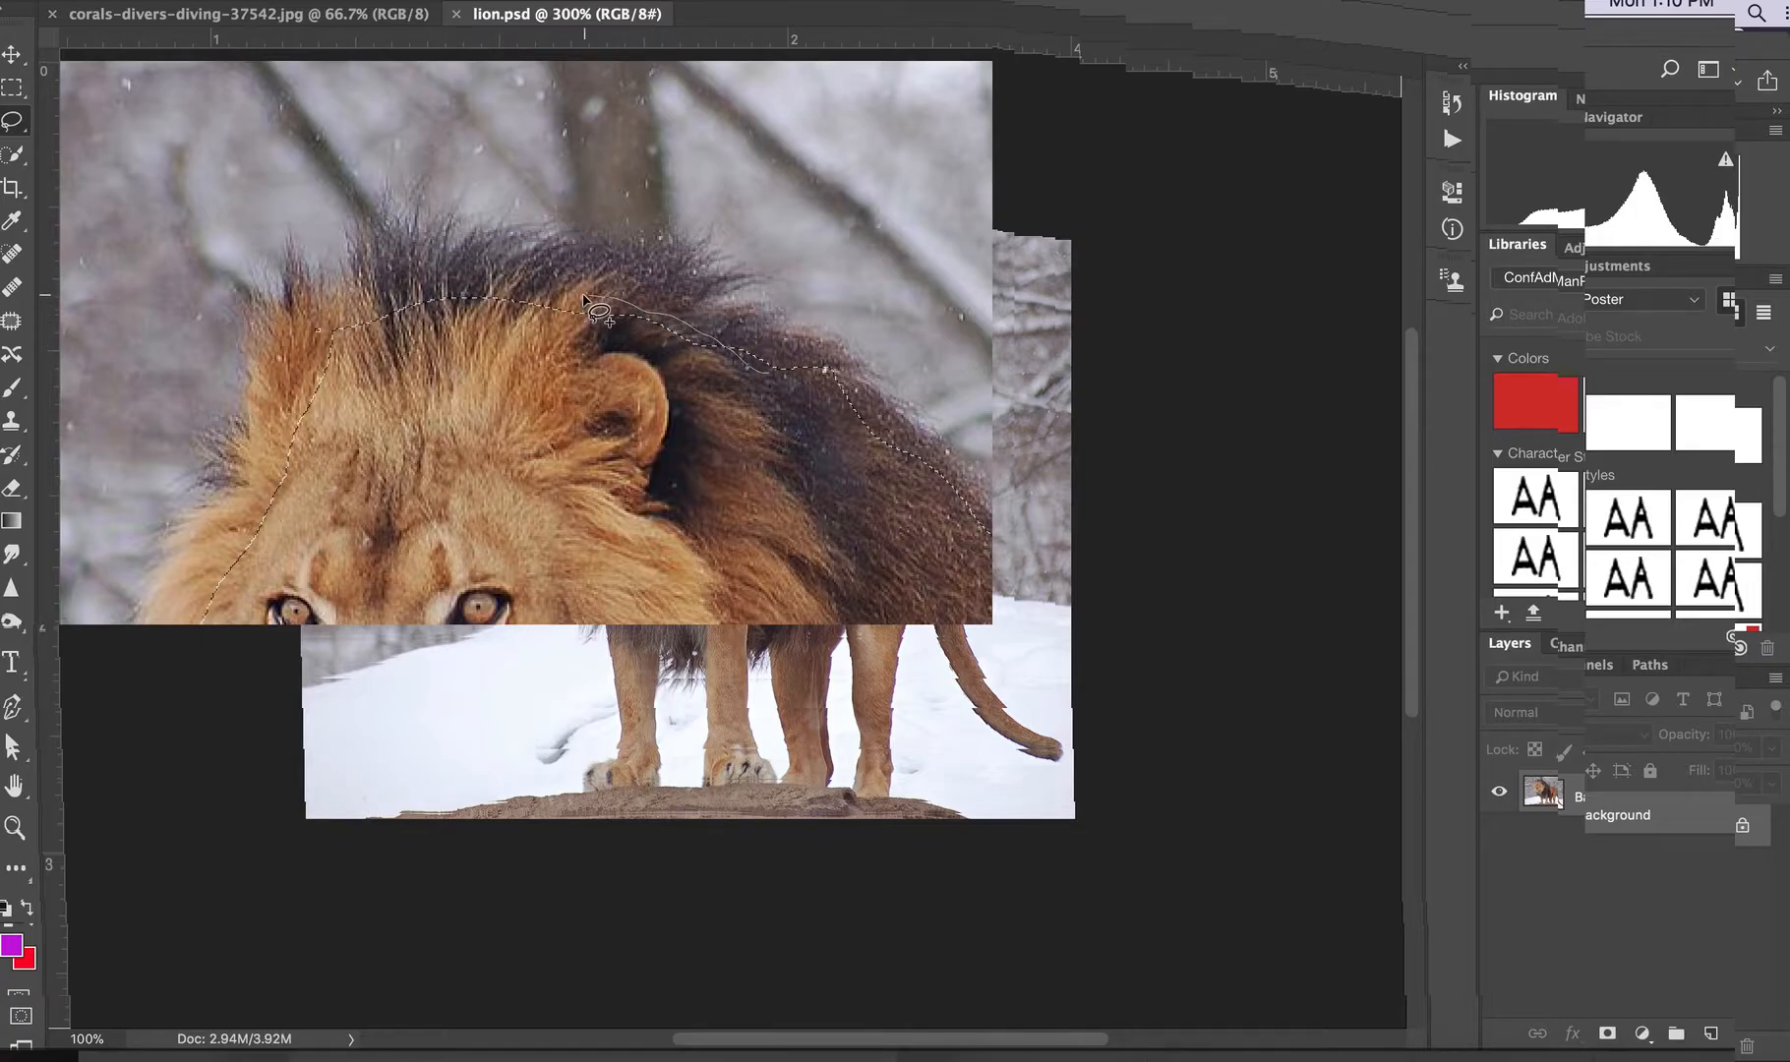
{"action": "mouse_move", "coordinate": [471, 286]}
{"action": "left_mouse_down"}
{"action": "mouse_move", "coordinate": [362, 298]}
{"action": "mouse_move", "coordinate": [319, 338]}
{"action": "left_mouse_up"}
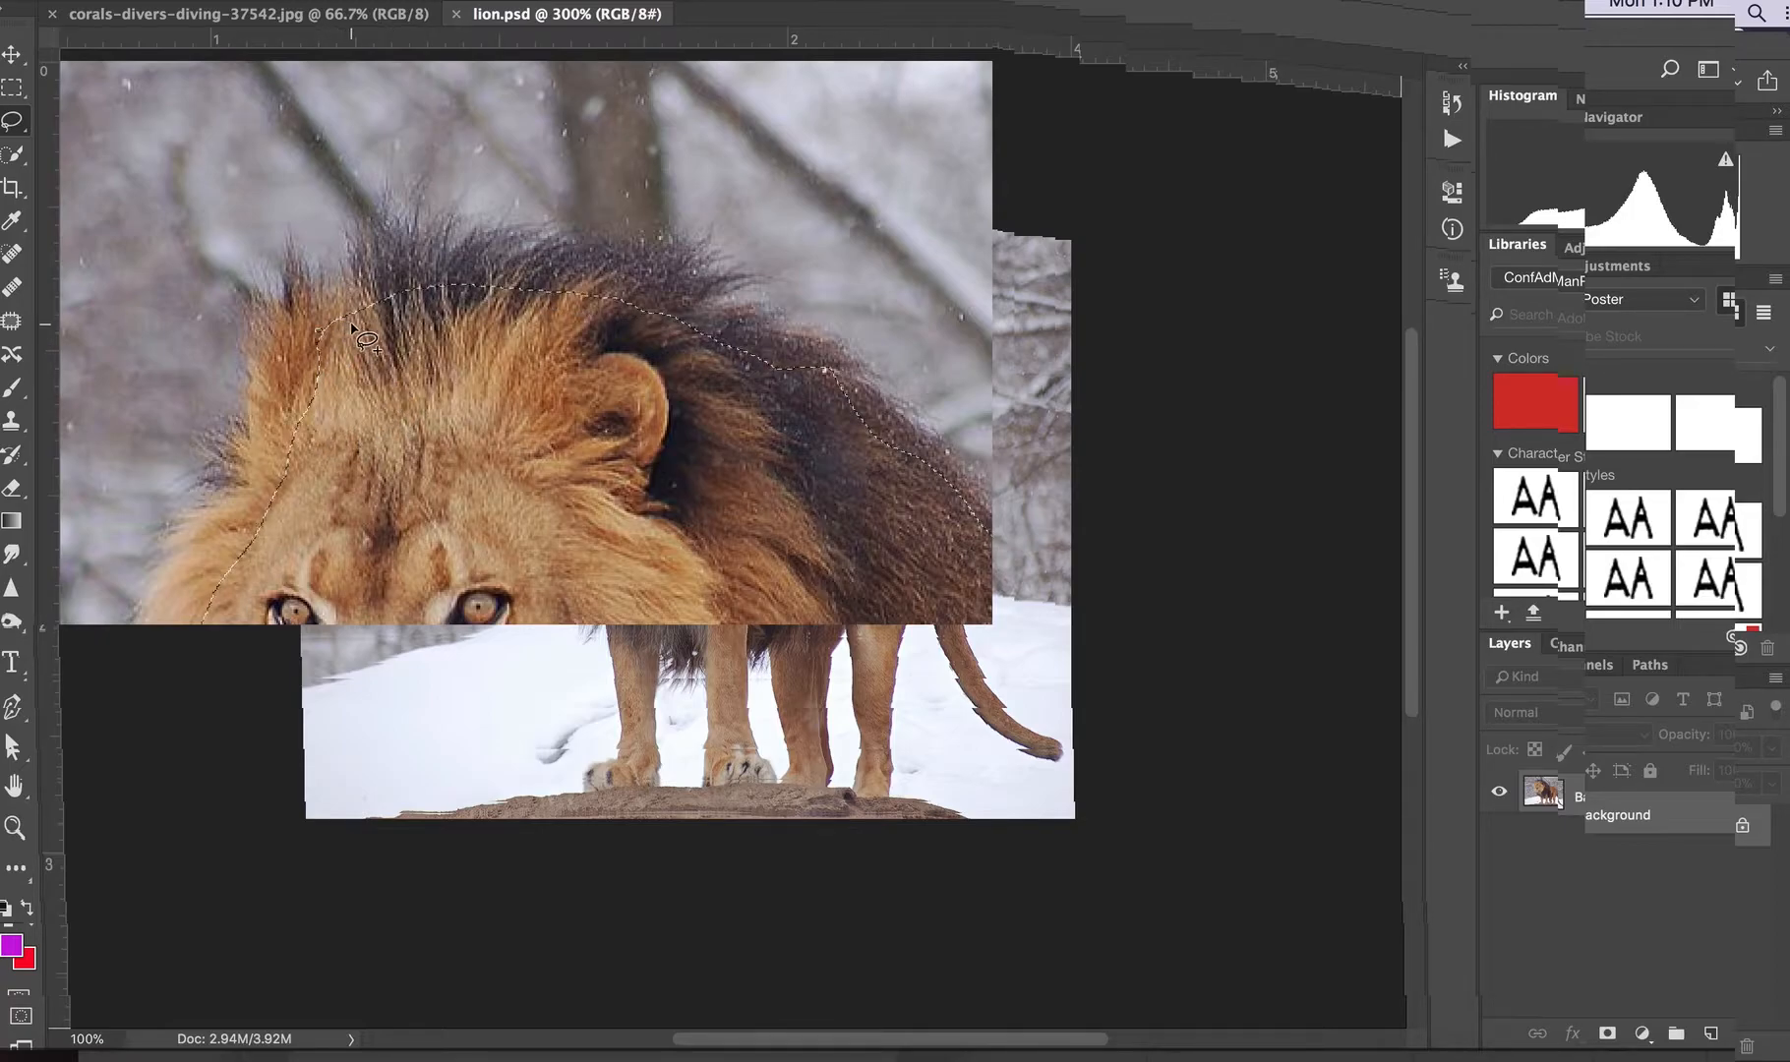
{"action": "mouse_move", "coordinate": [305, 346]}
{"action": "left_mouse_down"}
{"action": "mouse_move", "coordinate": [277, 476]}
{"action": "mouse_move", "coordinate": [369, 423]}
{"action": "mouse_move", "coordinate": [379, 384]}
{"action": "left_mouse_up"}
{"action": "key", "text": "ctrl+0"}
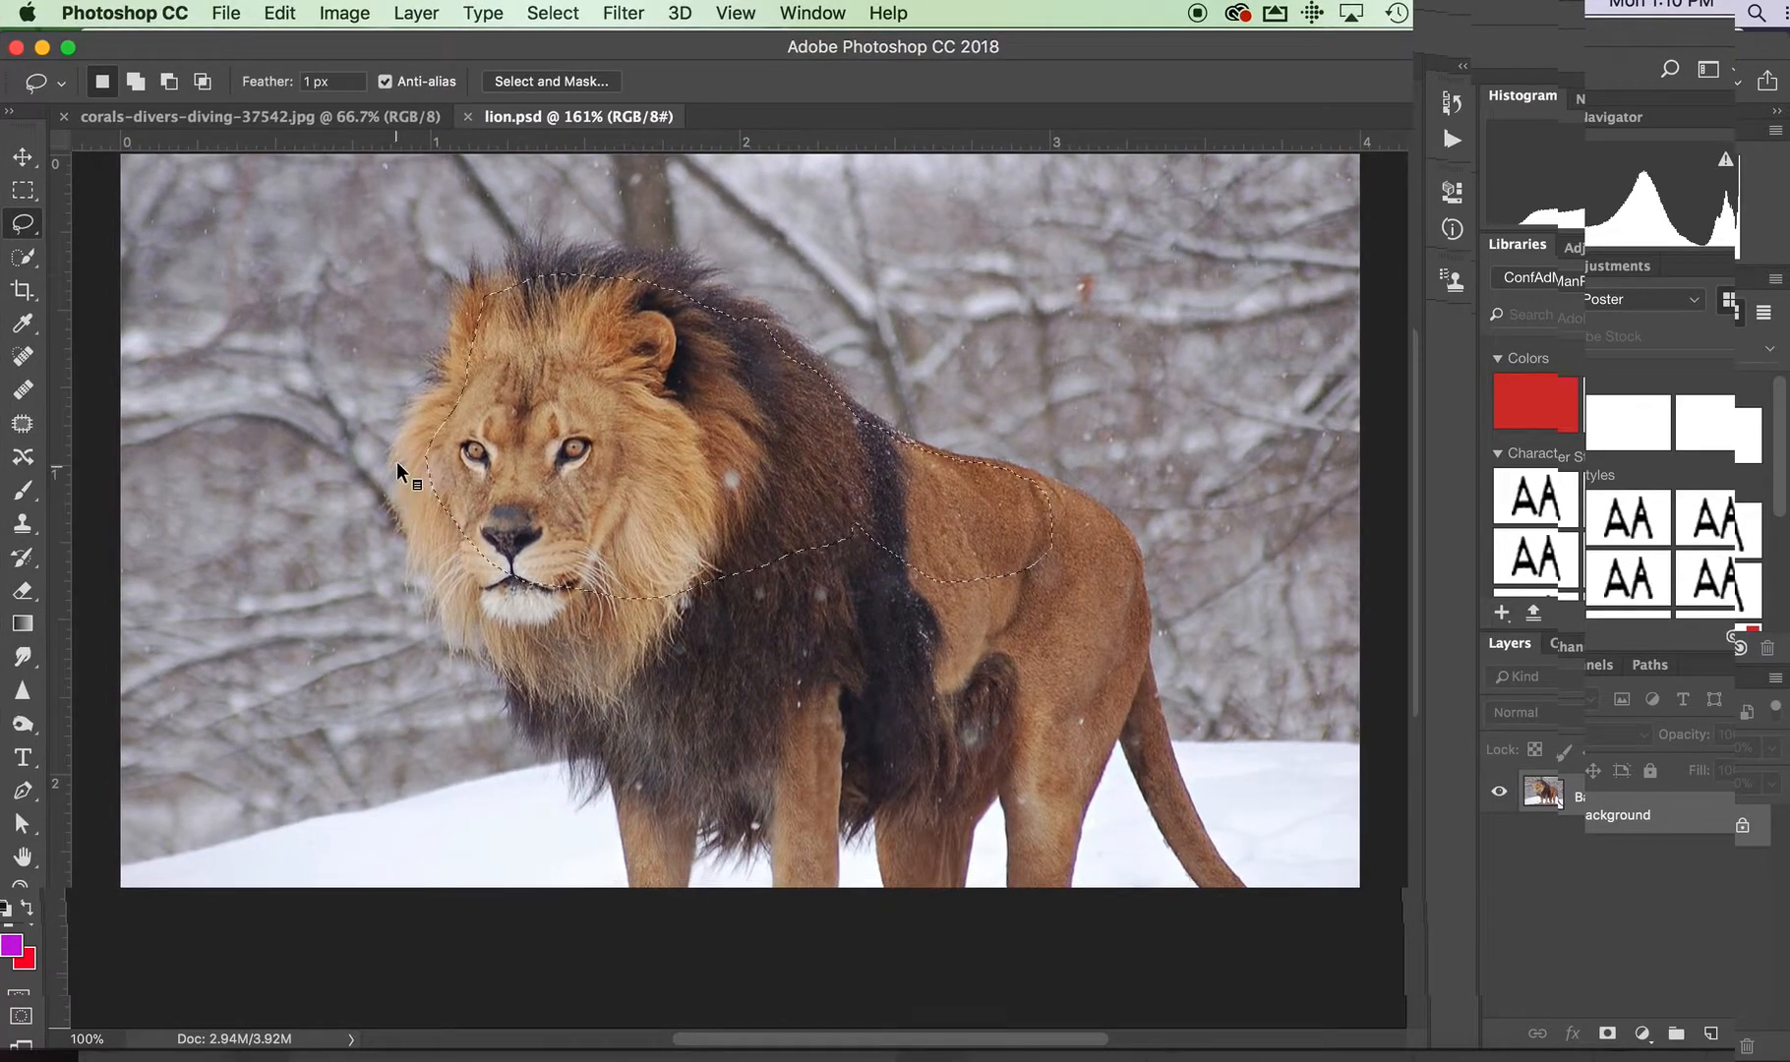
Load the saved lionRough channel of lion.psd as a new selection
{"action": "left_click", "coordinate": [417, 12]}
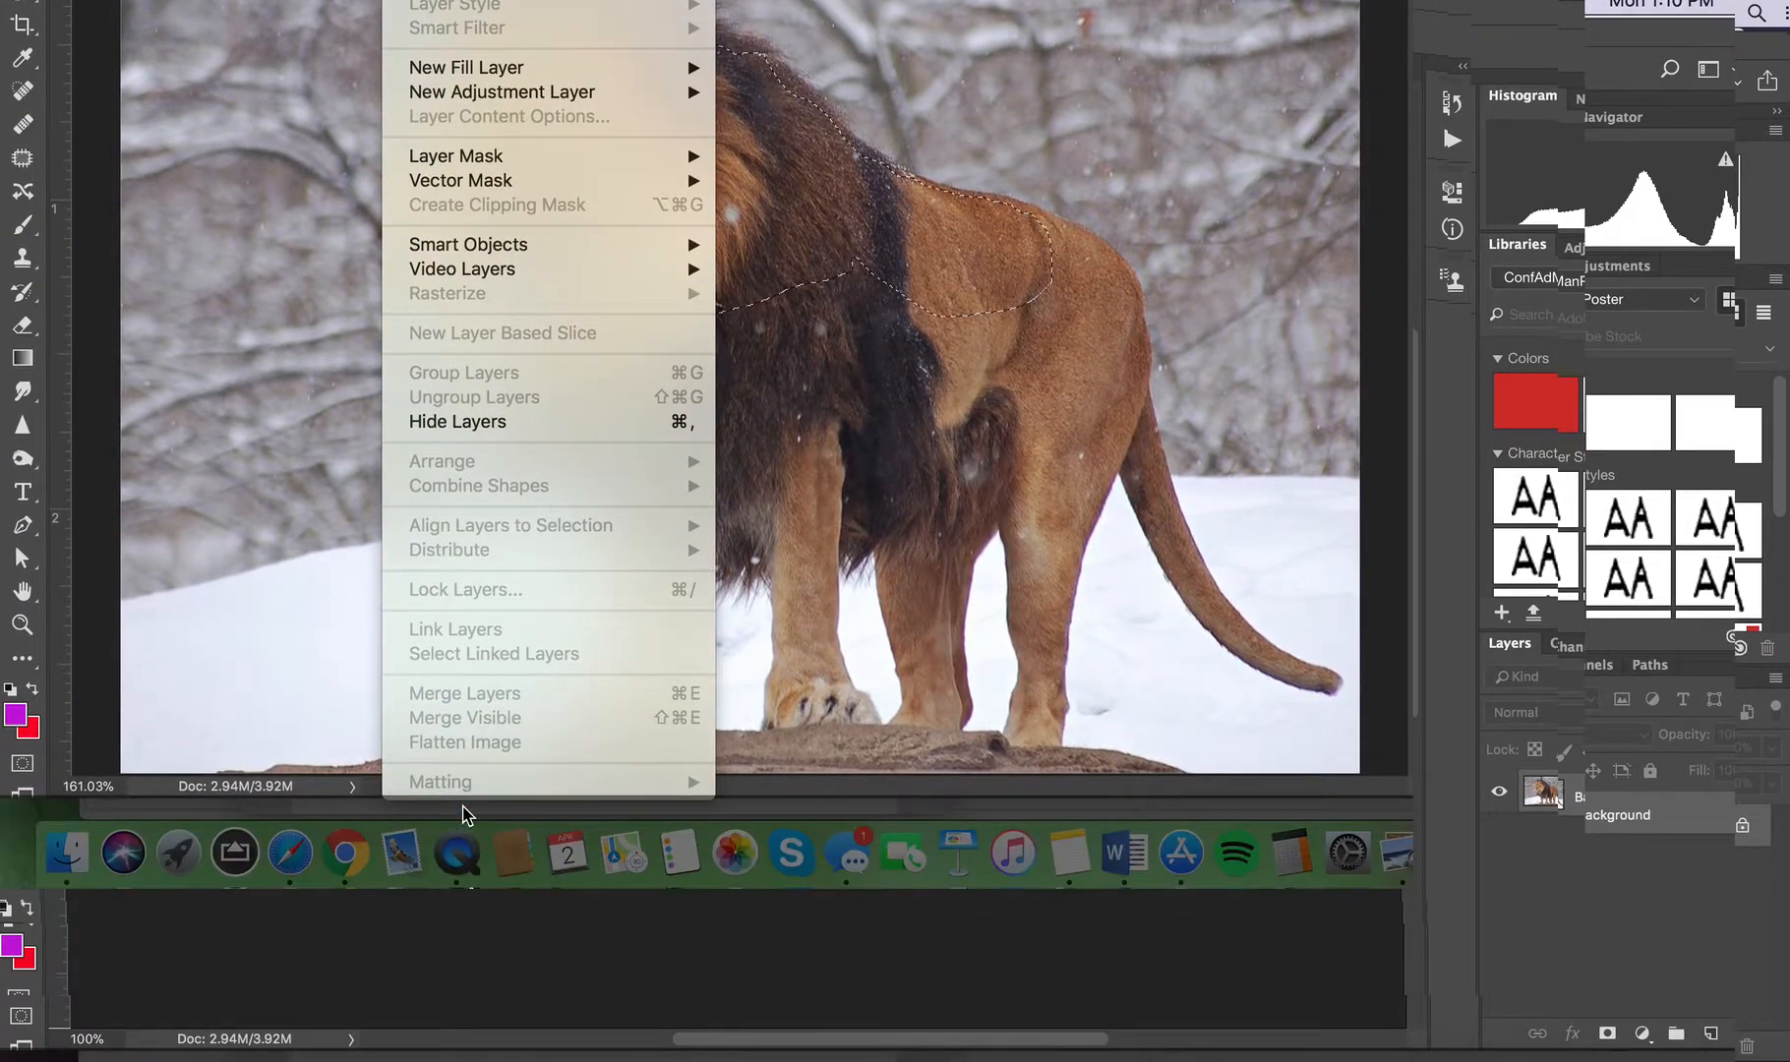
{"action": "left_click", "coordinate": [295, 556]}
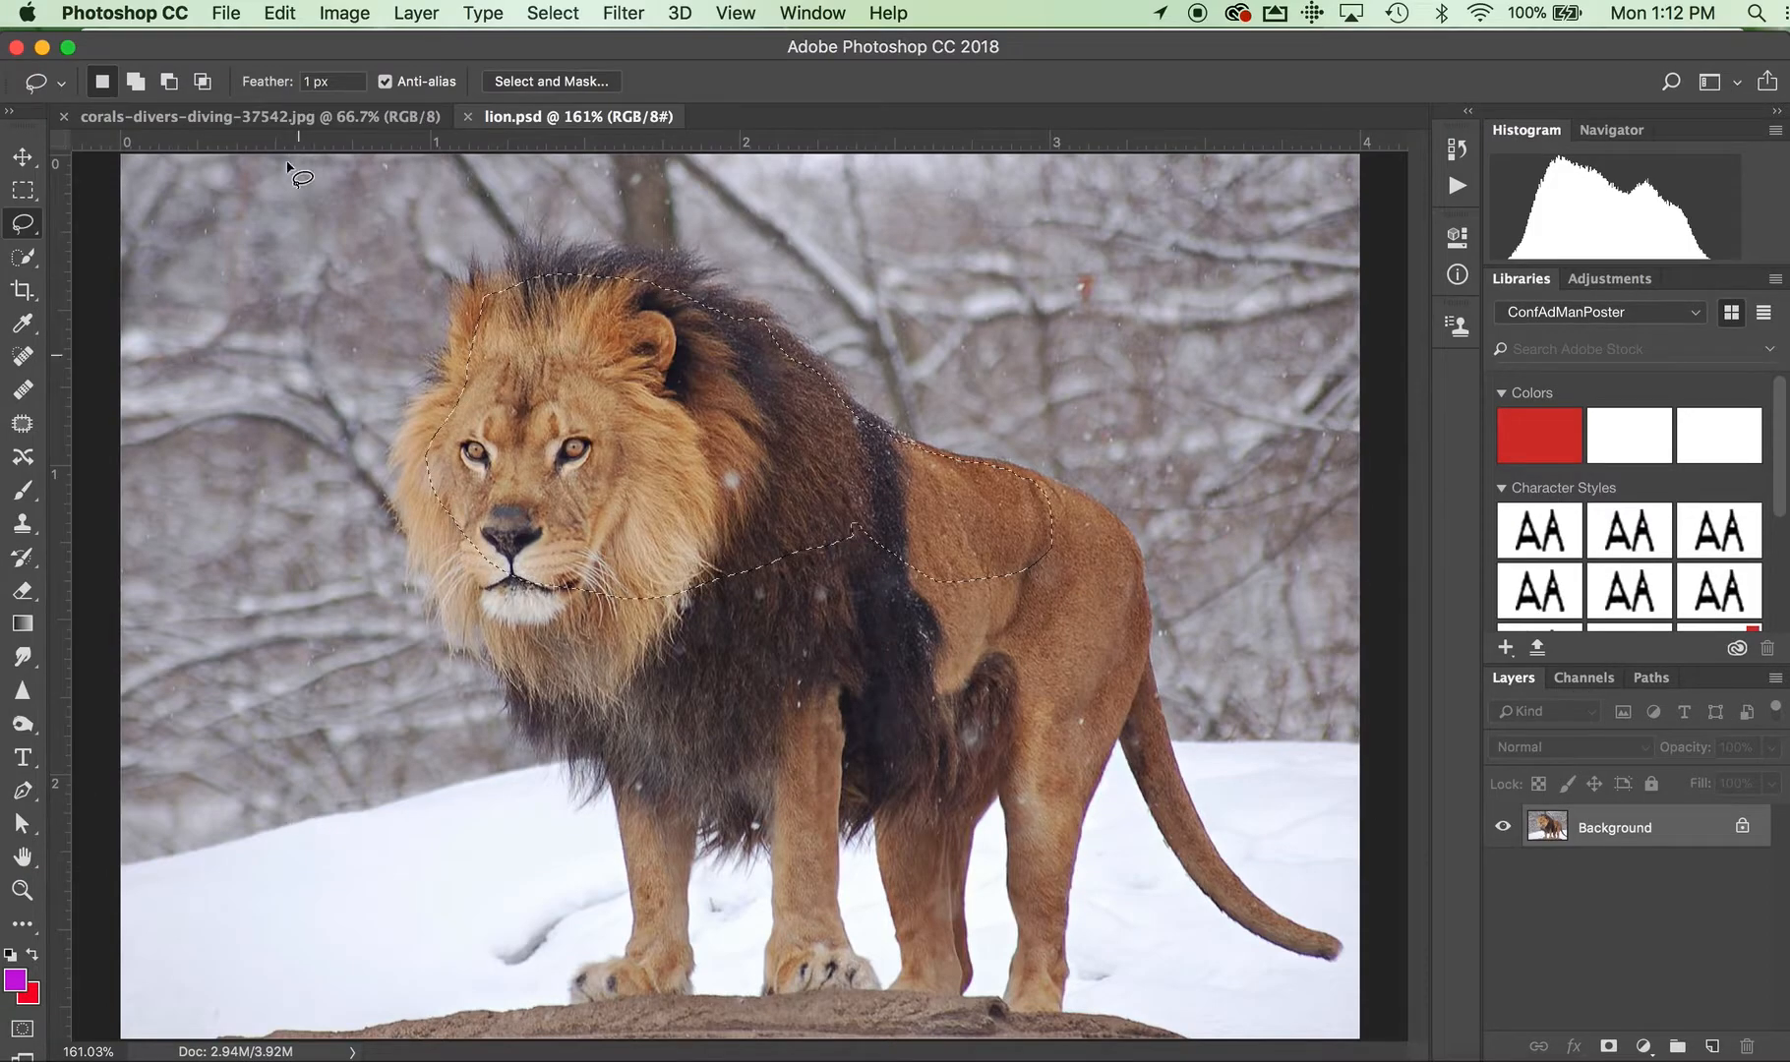
{"action": "left_click", "coordinate": [556, 13]}
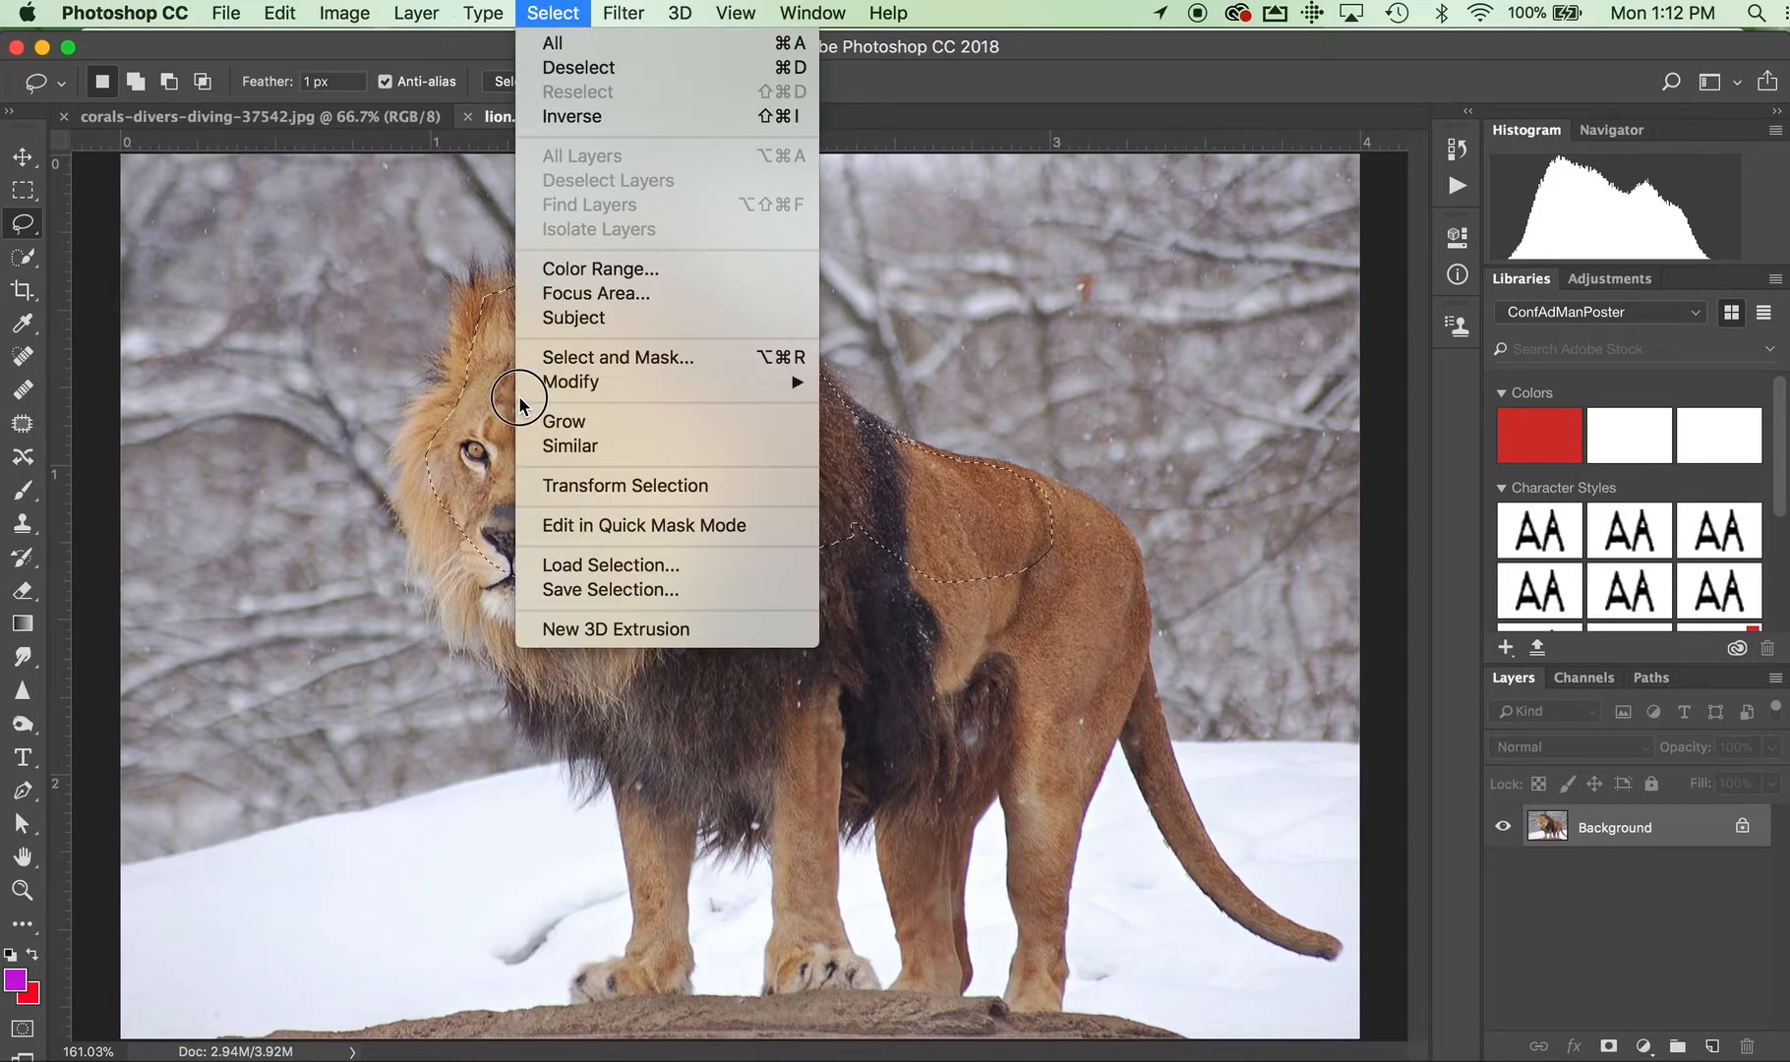
{"action": "left_click", "coordinate": [591, 566]}
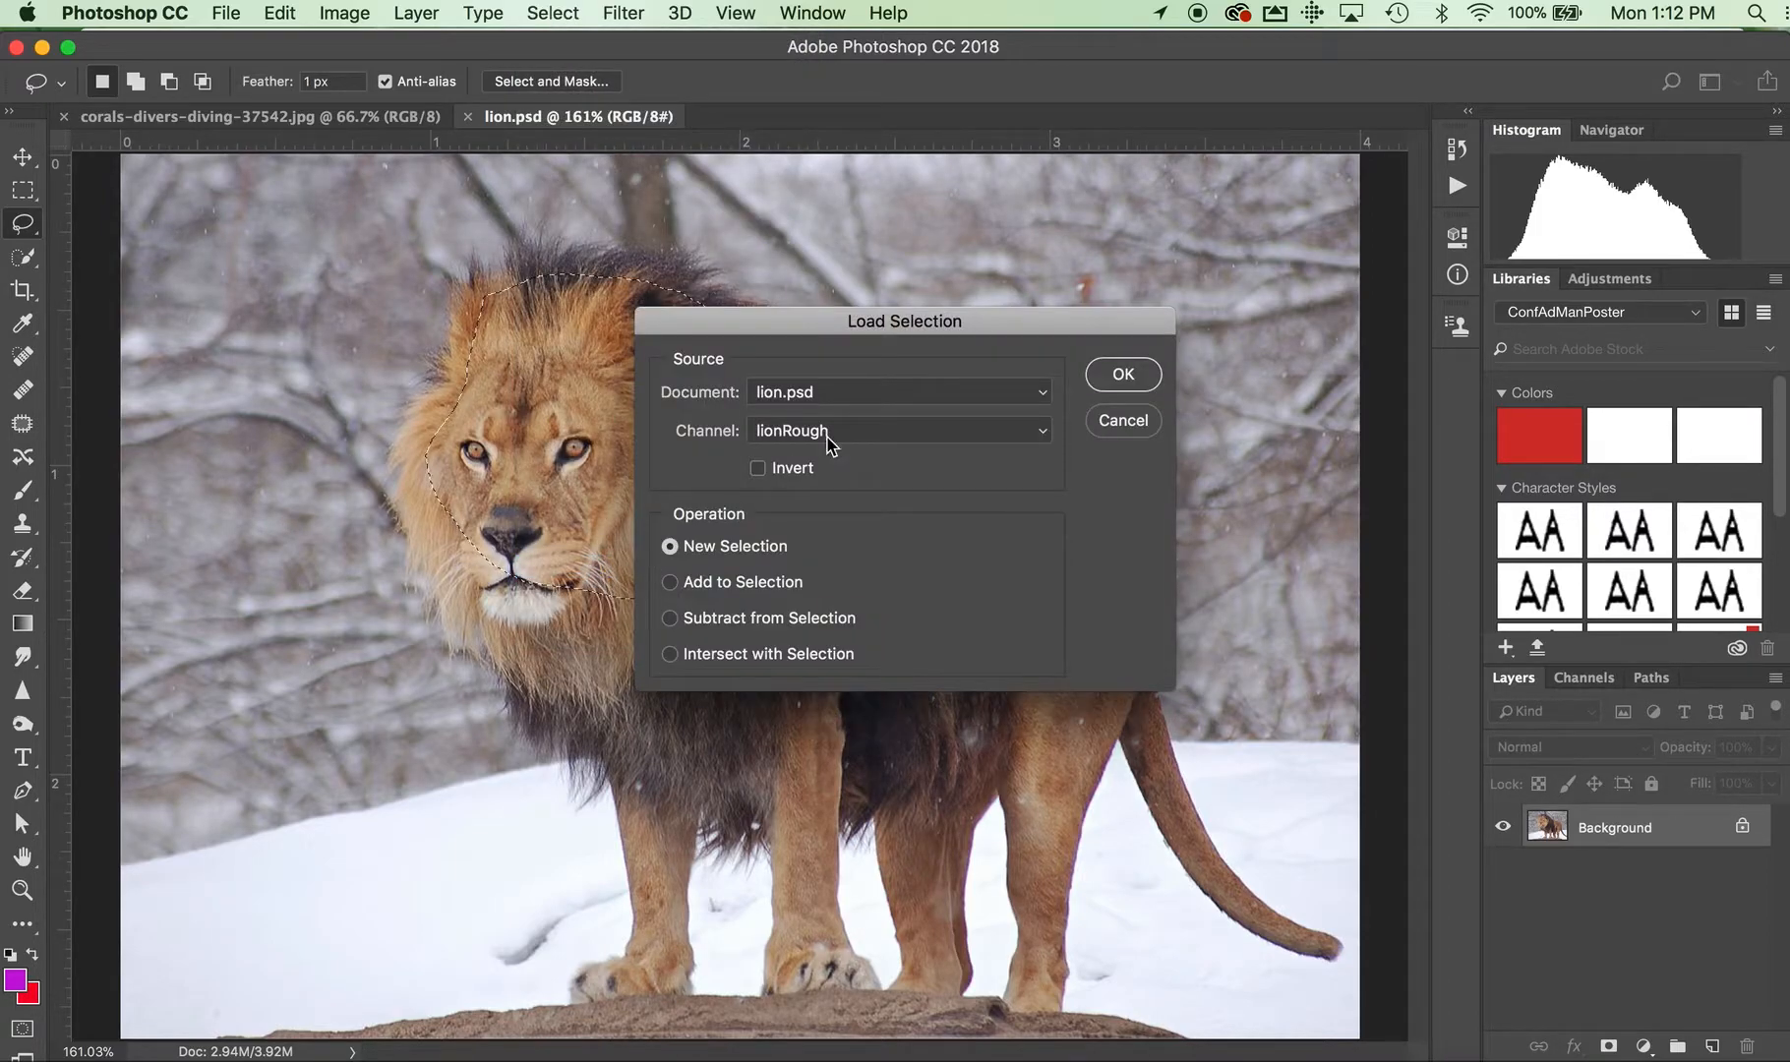
{"action": "left_click", "coordinate": [898, 434]}
{"action": "left_click", "coordinate": [887, 526]}
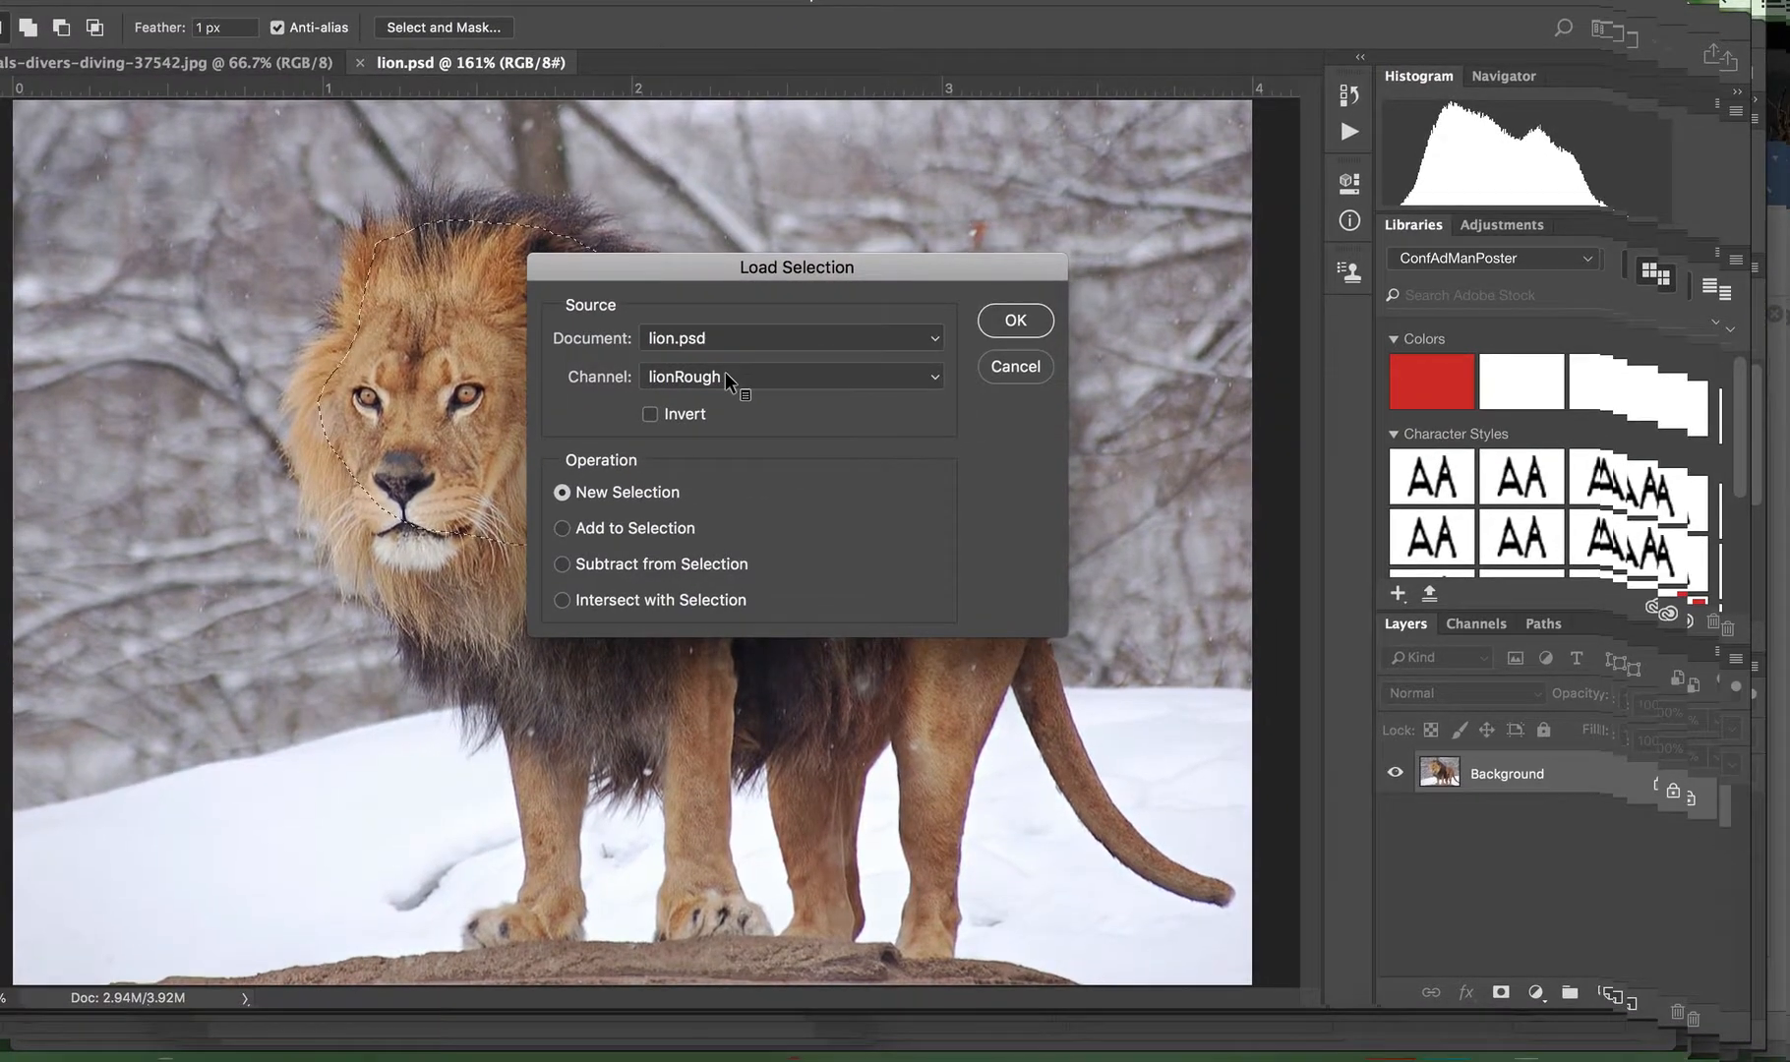
{"action": "left_click", "coordinate": [1013, 322]}
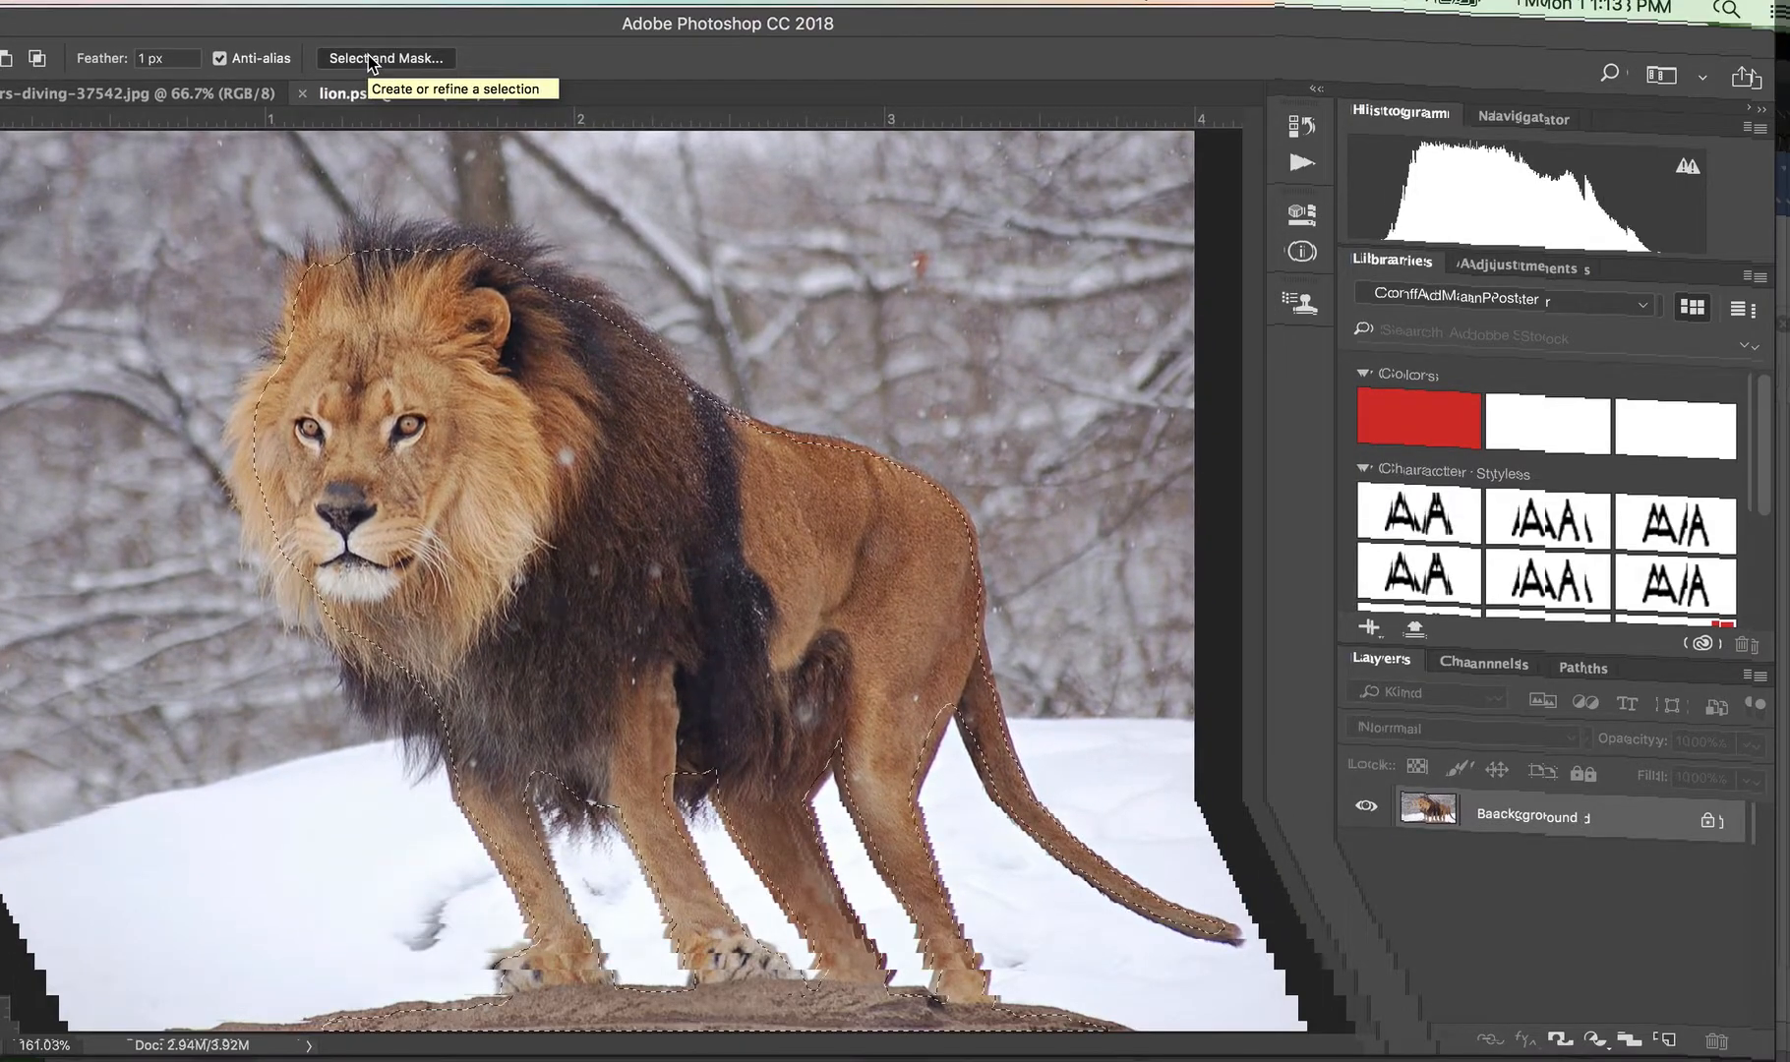
Open Select and Mask for the lion selection and look through the view modes, keeping Onion Skin
{"action": "left_click", "coordinate": [370, 61]}
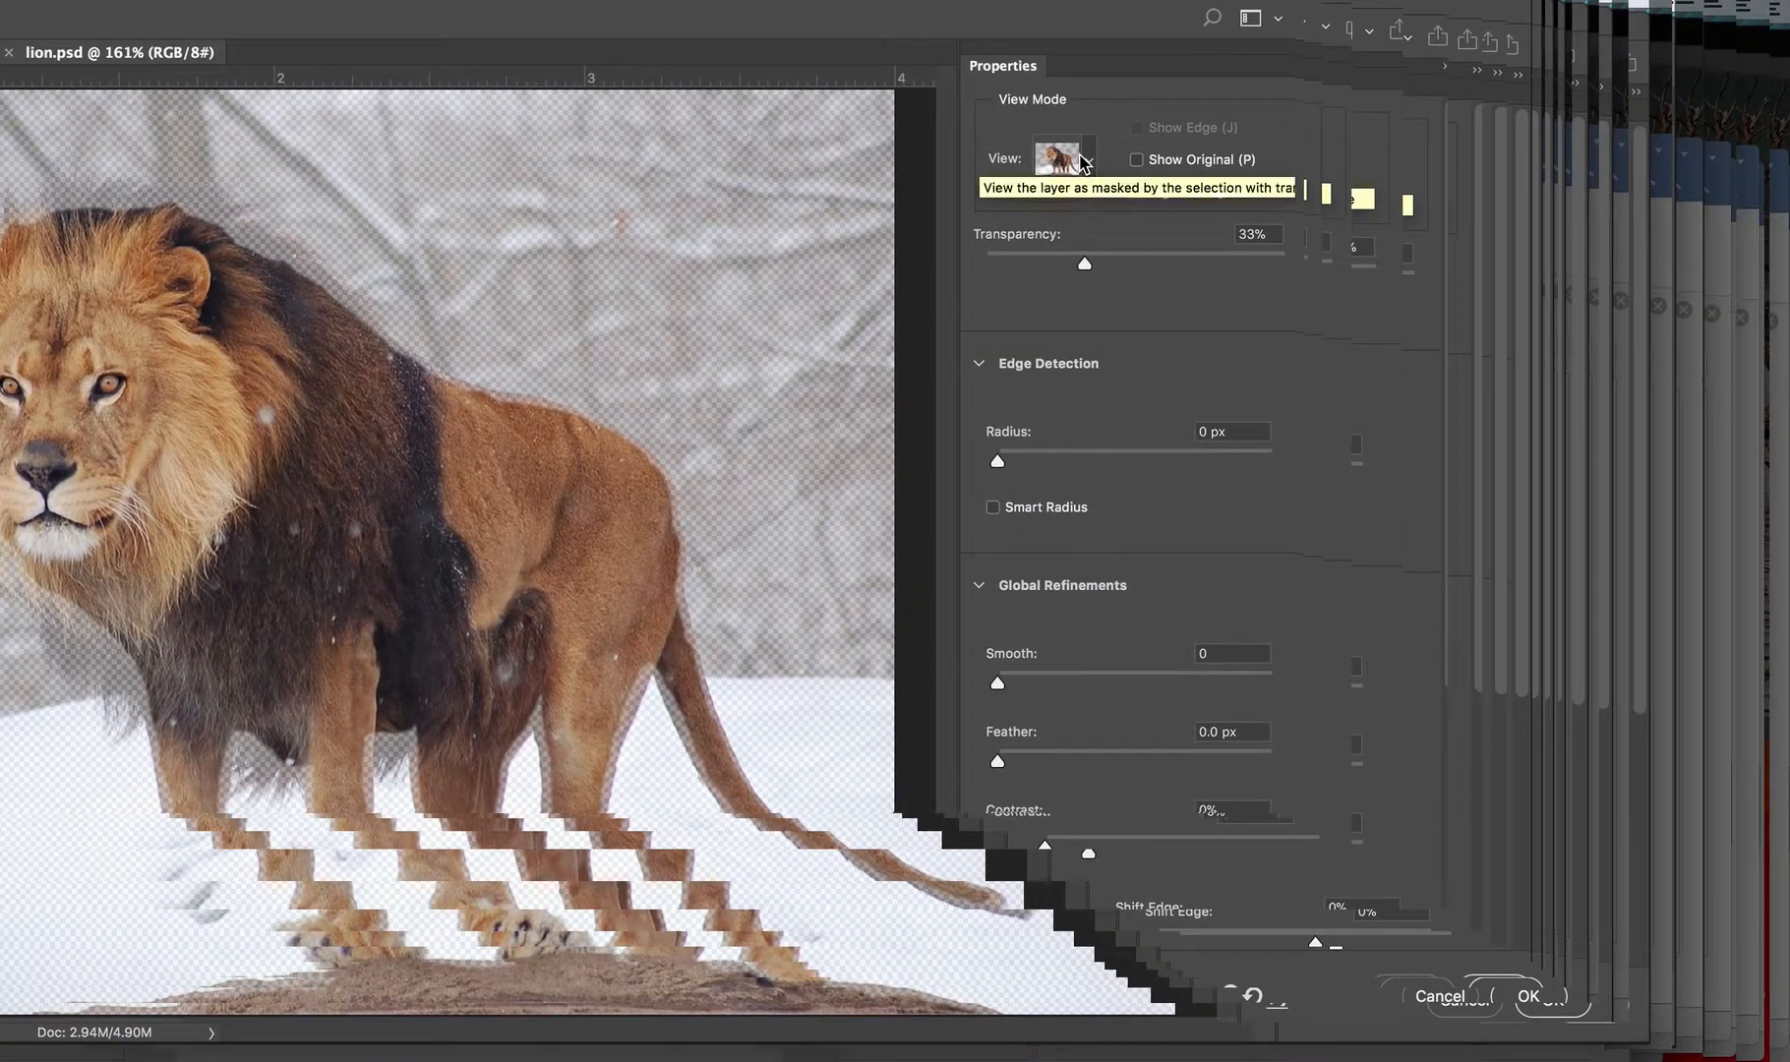
{"action": "left_click", "coordinate": [1084, 161]}
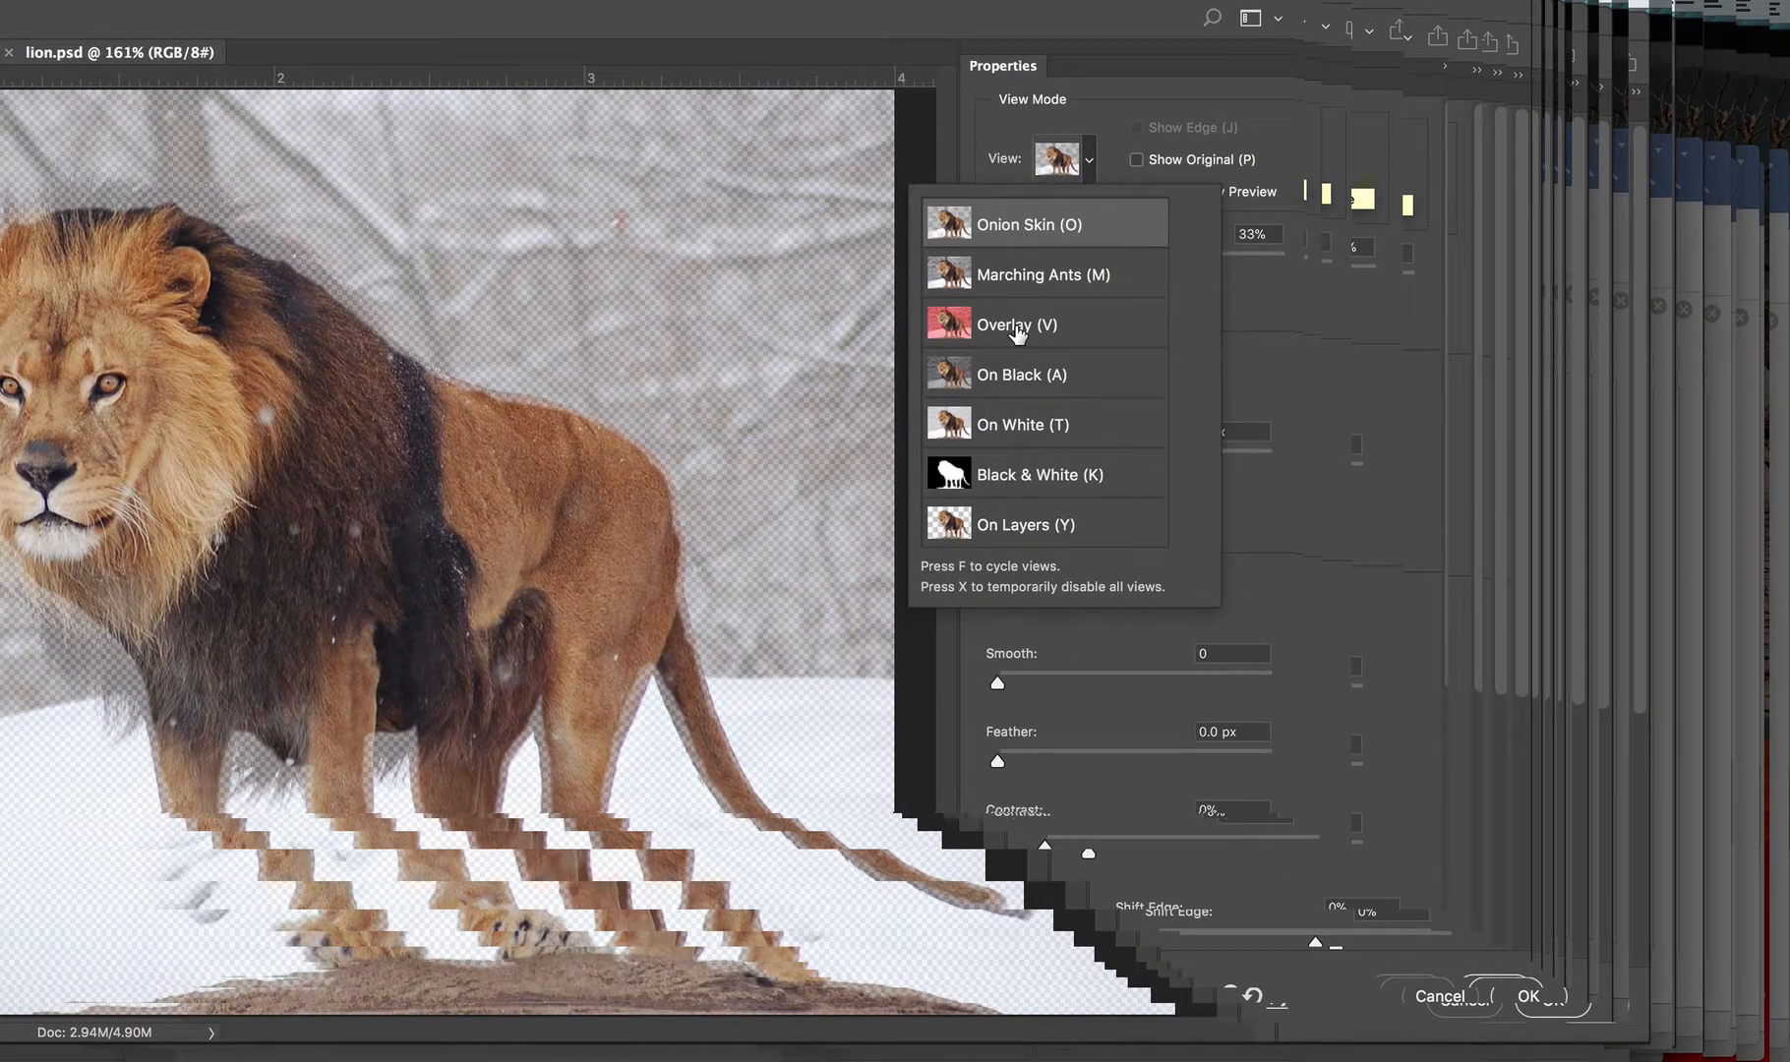
{"action": "left_click", "coordinate": [1004, 468]}
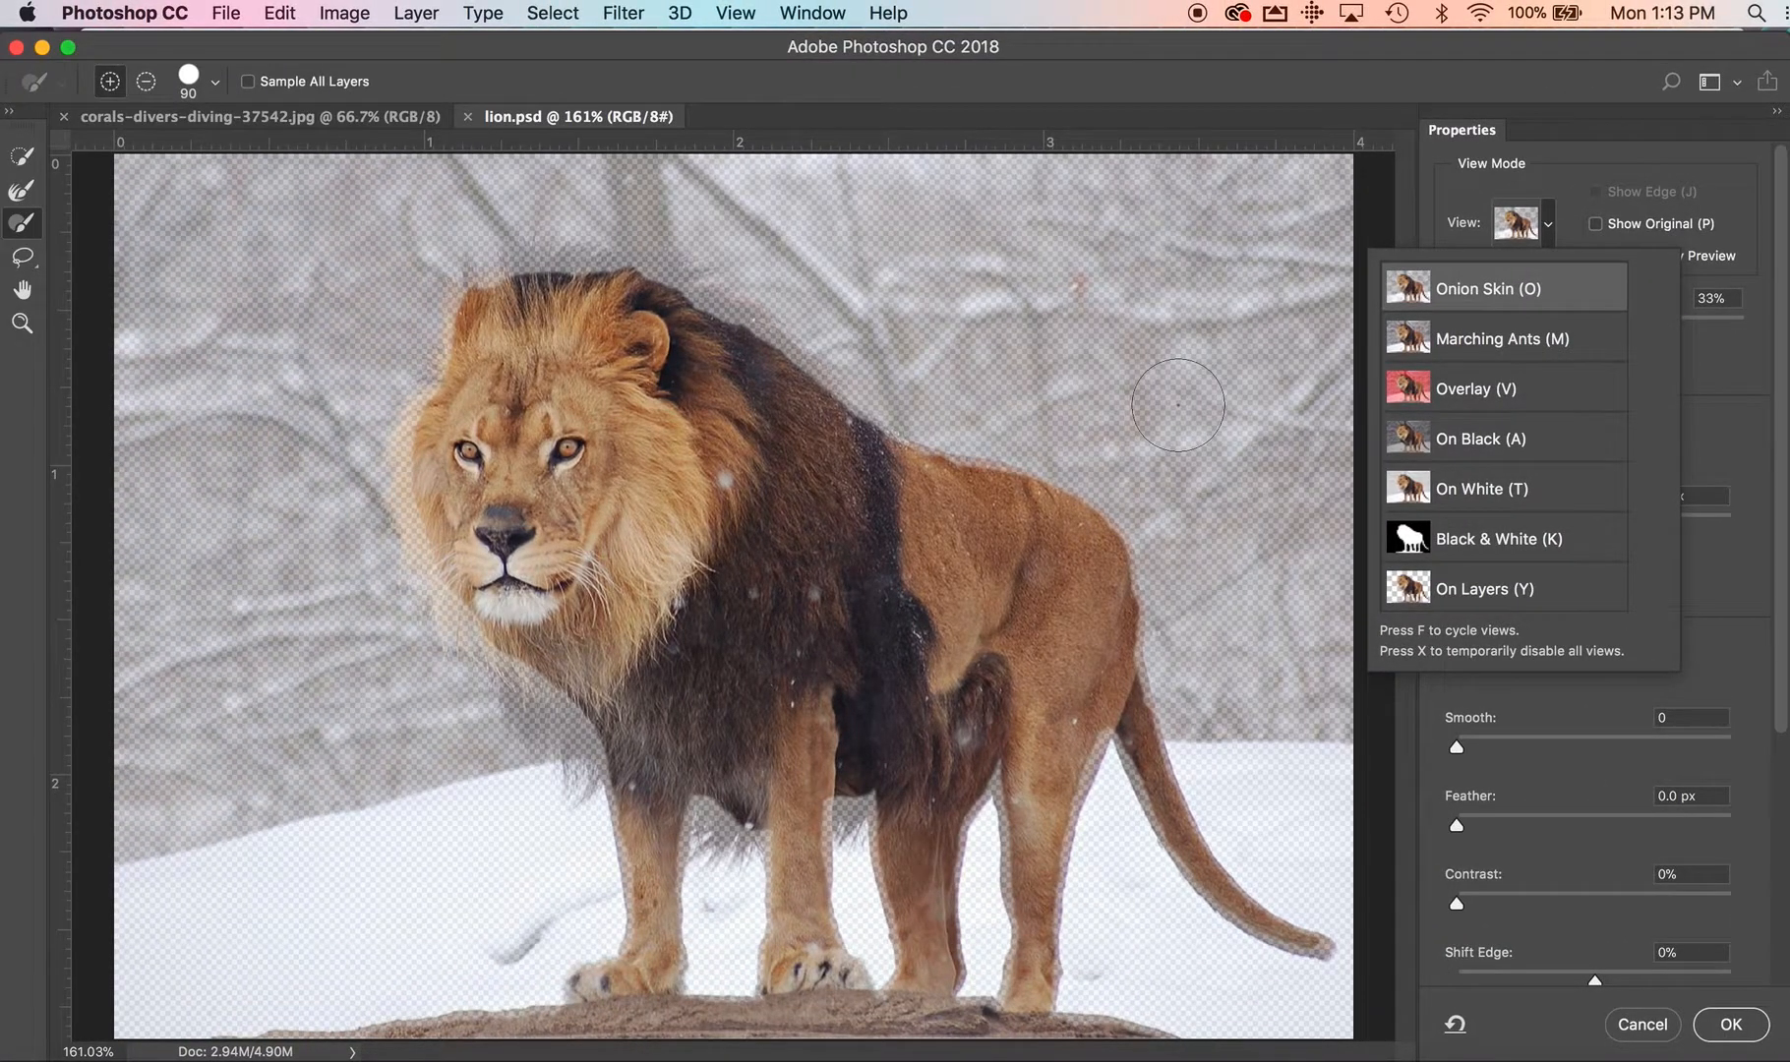
{"action": "left_click", "coordinate": [1554, 158]}
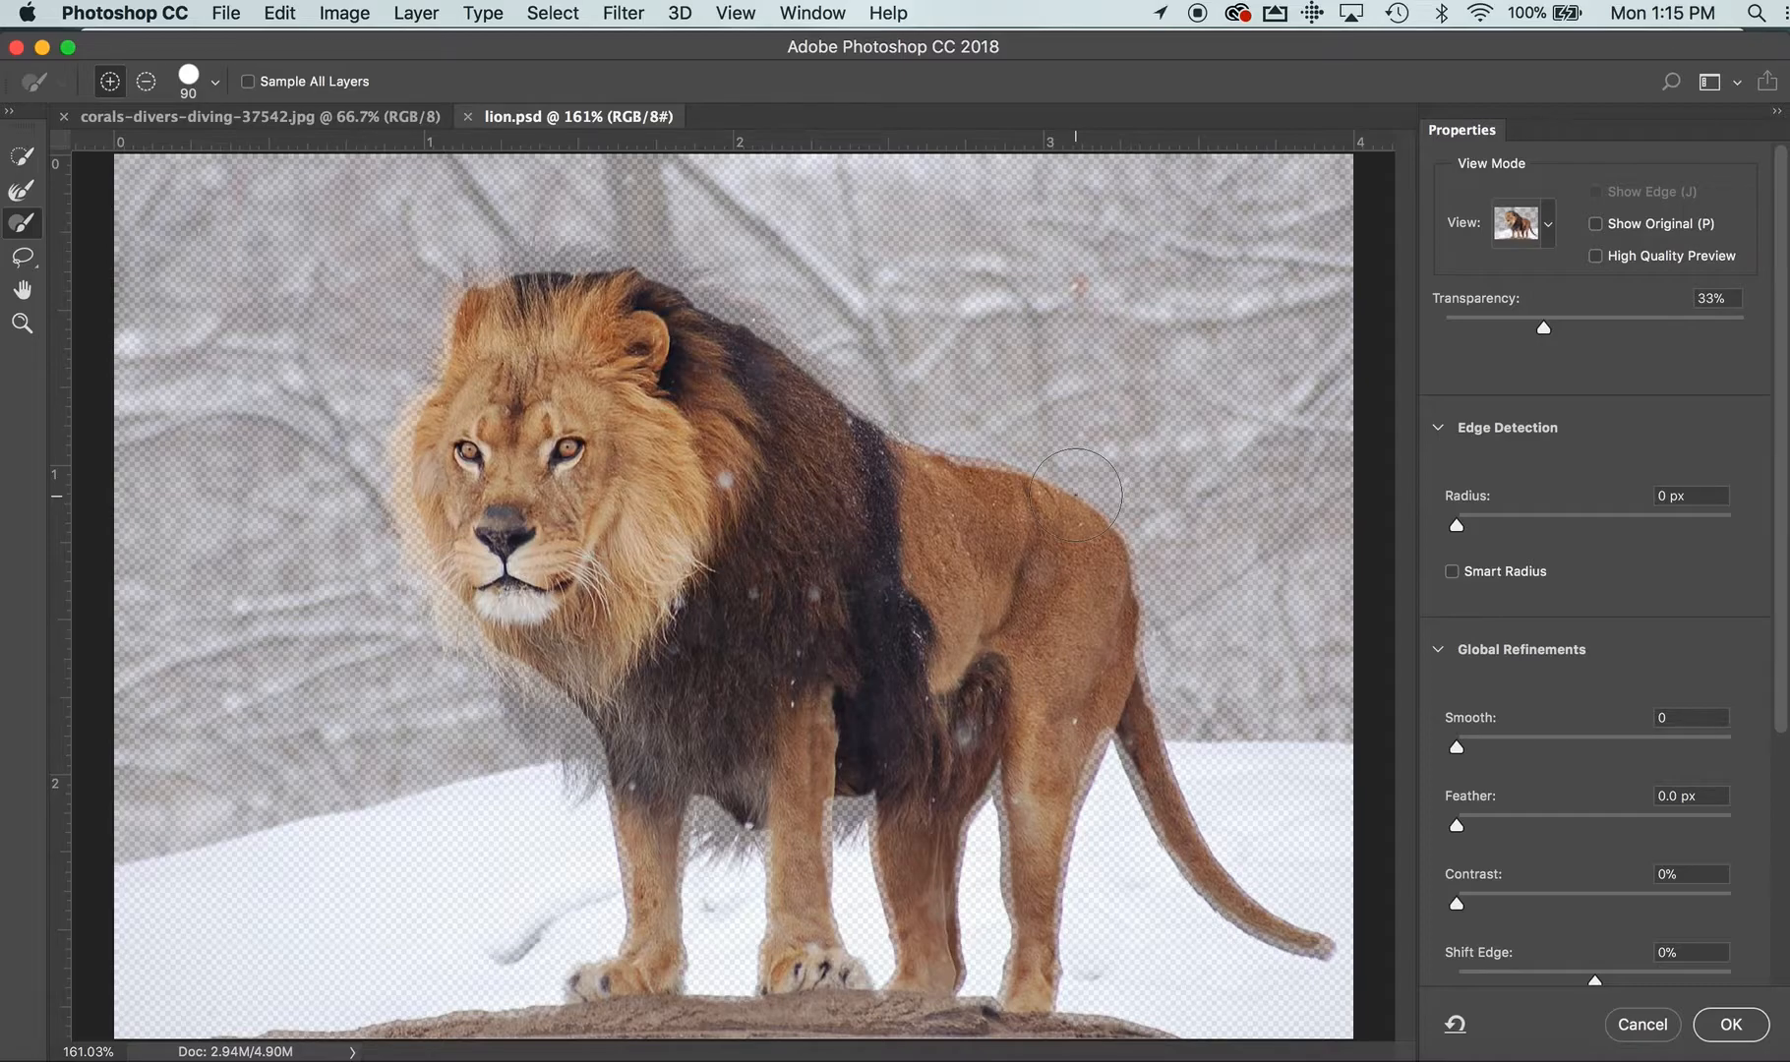
Reduce the brush size to 15 for close work on the lion's edge, ending at the top of the mane
{"action": "key", "text": "bracketleft"}
{"action": "key", "text": "bracketleft"}
{"action": "key", "text": "bracketleft"}
{"action": "key", "text": "bracketleft"}
{"action": "key", "text": "bracketleft"}
{"action": "key", "text": "bracketleft"}
{"action": "key", "text": "bracketleft"}
{"action": "left_click", "coordinate": [1107, 527], "text": "super"}
{"action": "left_click", "coordinate": [1107, 527], "text": "super"}
{"action": "left_click", "coordinate": [1106, 527], "text": "super"}
{"action": "left_click", "coordinate": [1107, 527], "text": "super"}
{"action": "left_click", "coordinate": [1106, 528], "text": "super"}
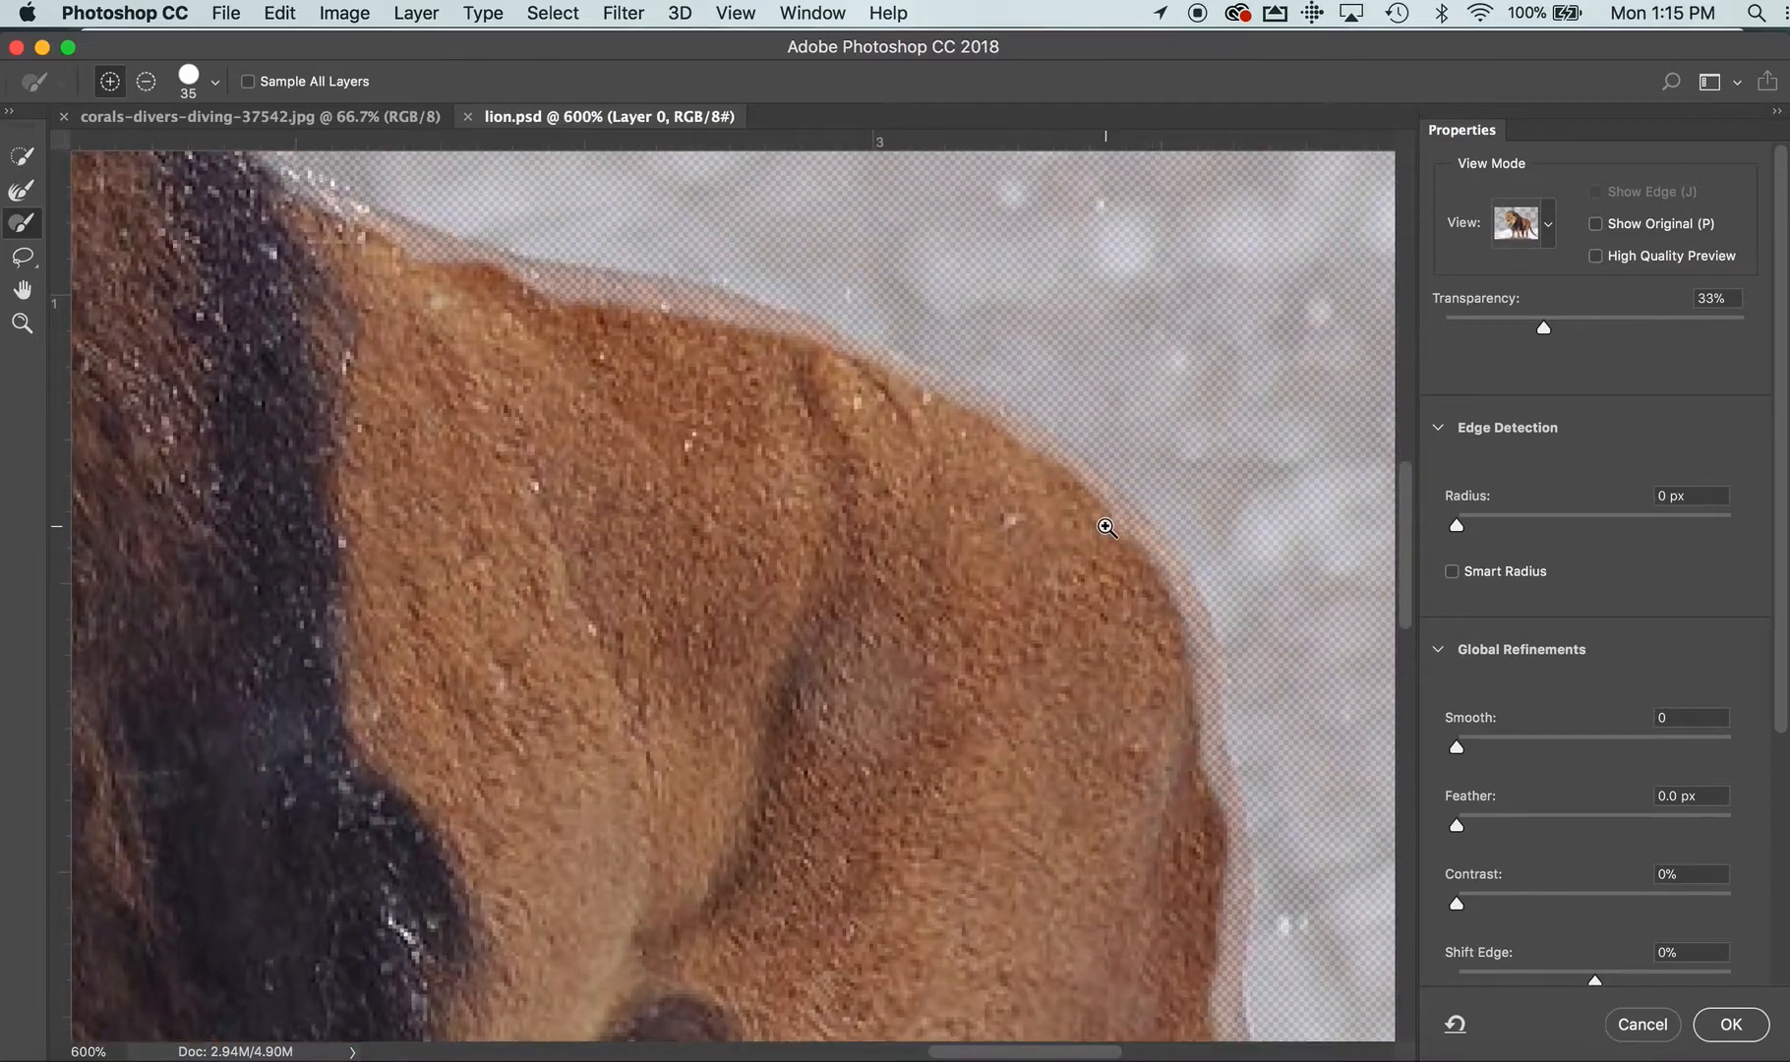
{"action": "key", "text": "bracketleft"}
{"action": "key", "text": "bracketleft"}
{"action": "key", "text": "bracketleft"}
{"action": "key", "text": "bracketleft"}
{"action": "left_click_drag", "start_coordinate": [399, 532], "coordinate": [1028, 864]}
{"action": "left_click_drag", "start_coordinate": [359, 408], "coordinate": [905, 750]}
{"action": "left_click_drag", "start_coordinate": [663, 599], "coordinate": [867, 765]}
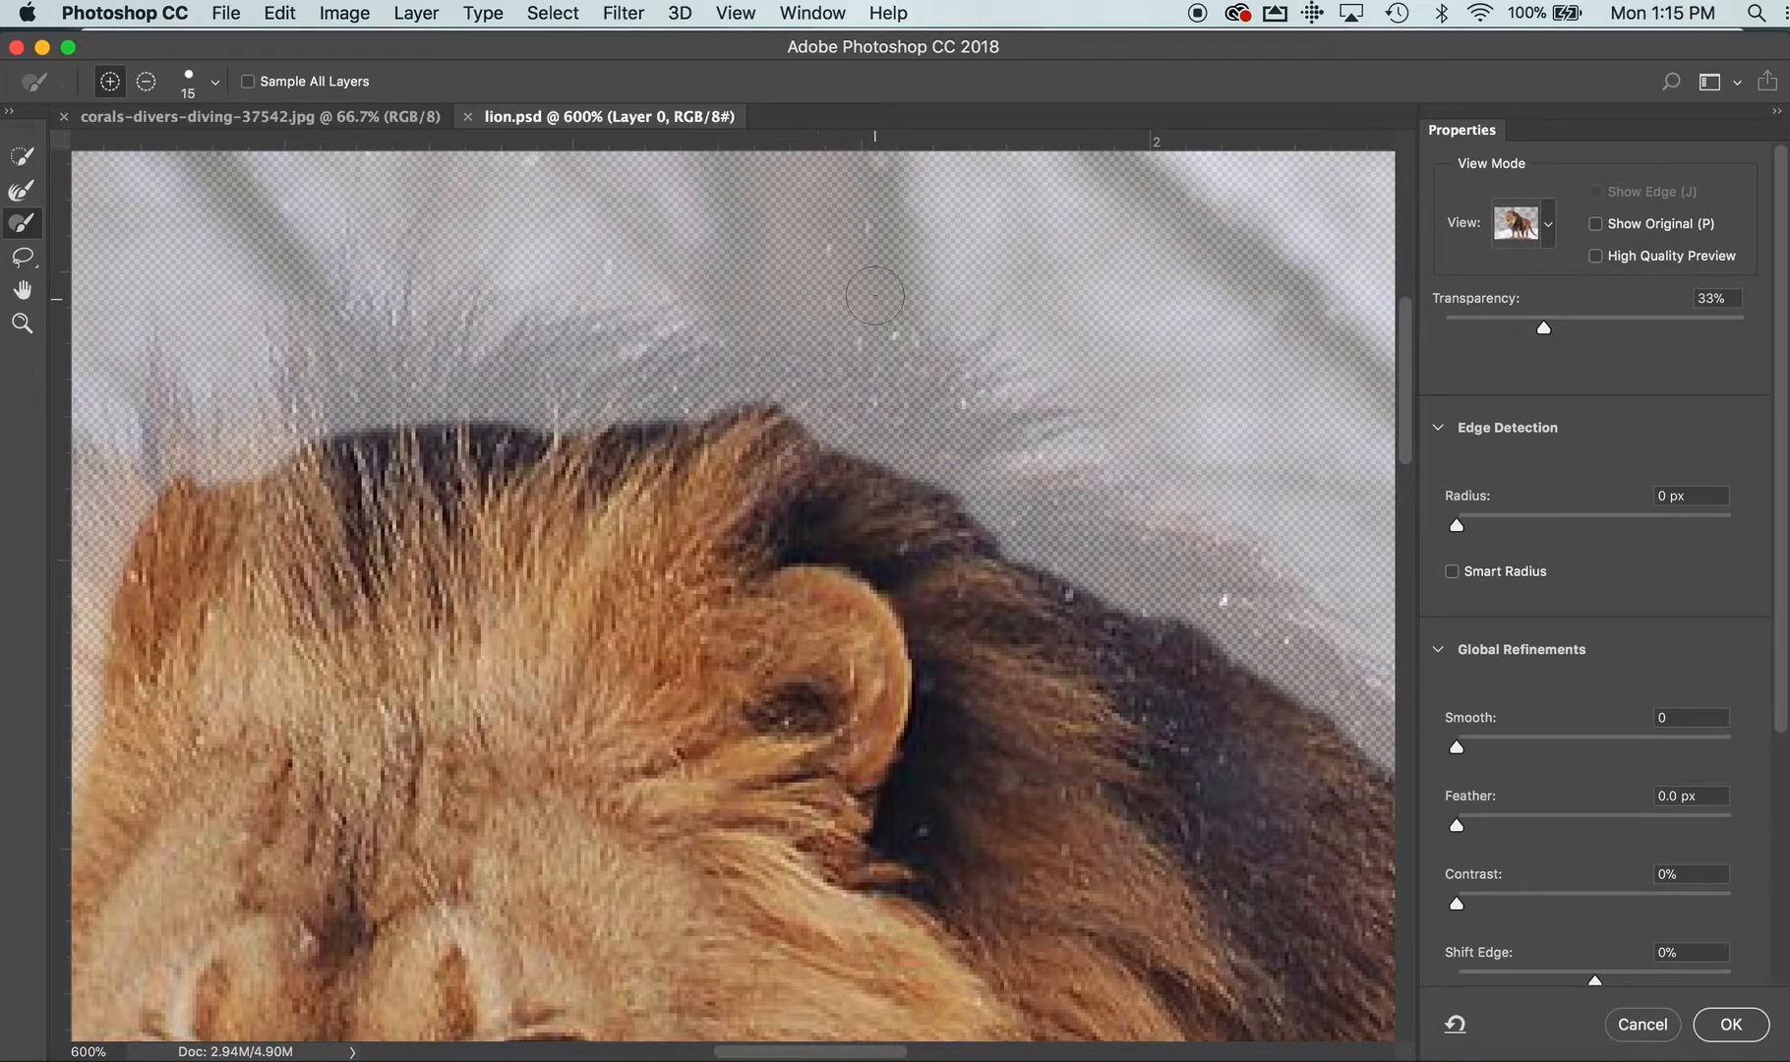
Enlarge the brush size to 70
{"action": "key", "text": "bracketright"}
{"action": "key", "text": "bracketright"}
{"action": "key", "text": "bracketright"}
{"action": "key", "text": "bracketright"}
{"action": "key", "text": "bracketright"}
{"action": "key", "text": "bracketright"}
Switch the selection preview to the Black & White view
{"action": "scroll", "coordinate": [1539, 719], "scroll_direction": "down", "scroll_amount": 5}
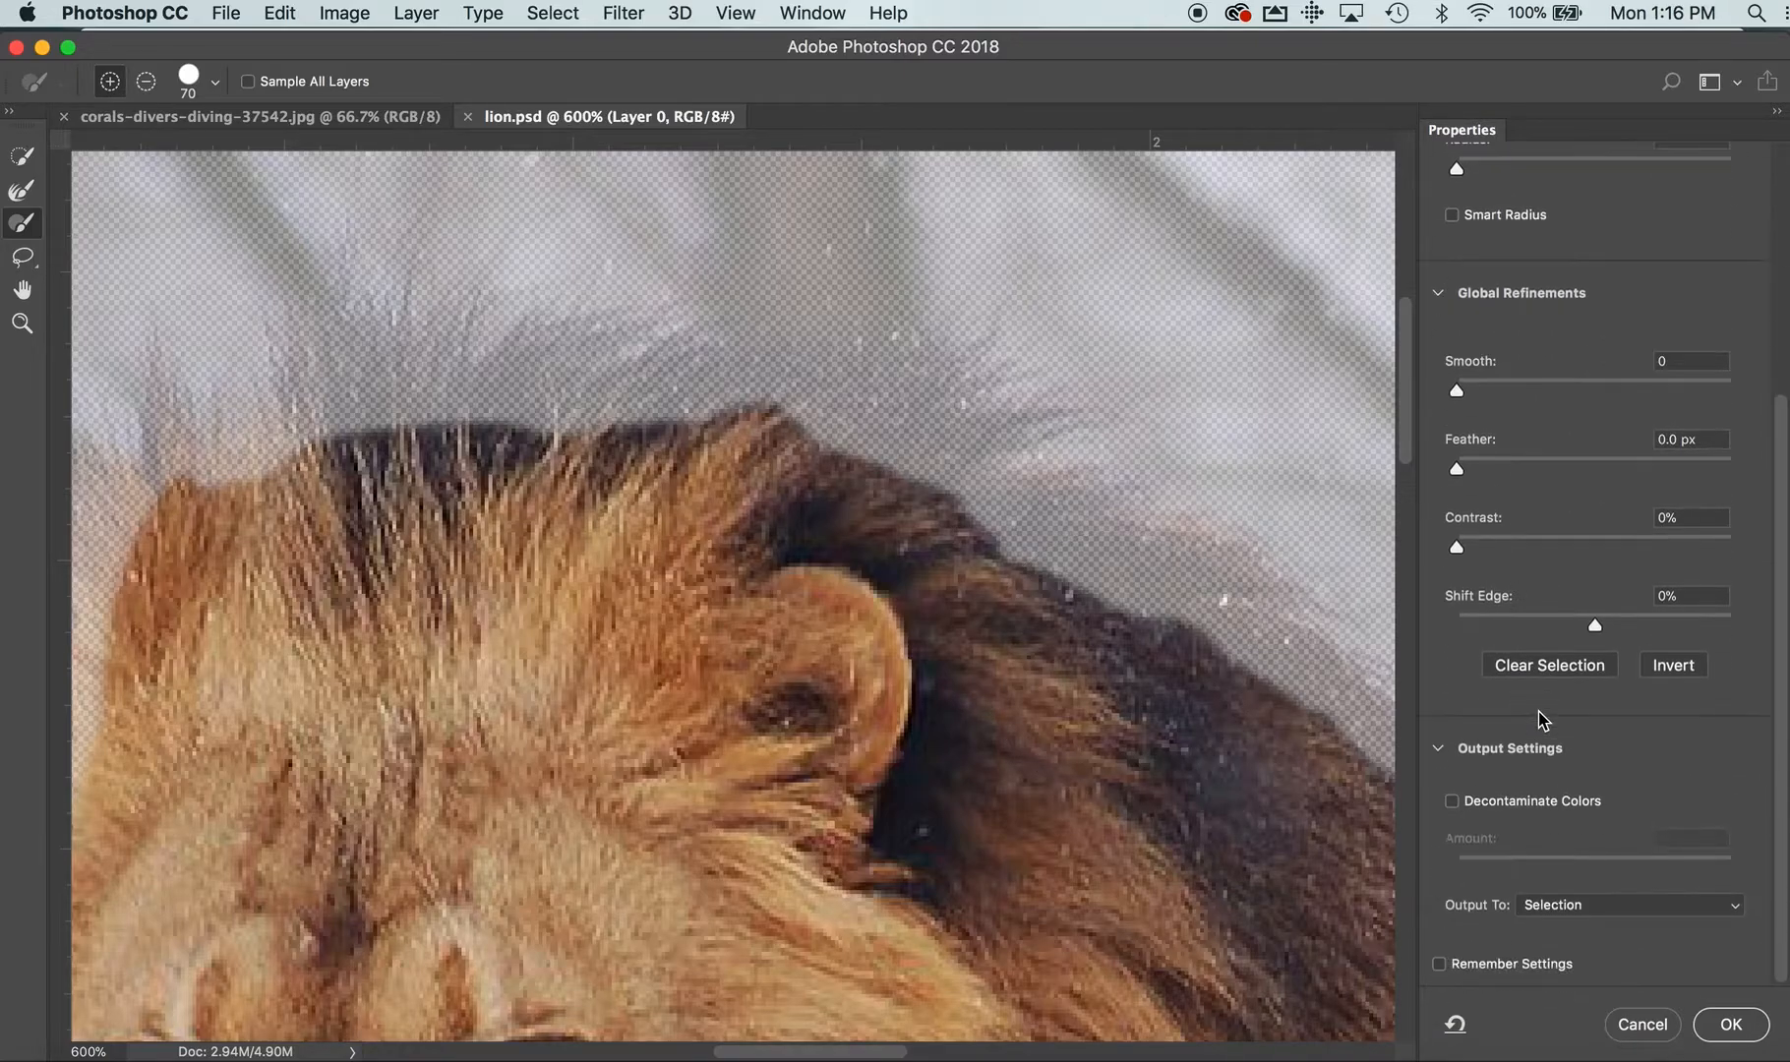
{"action": "scroll", "coordinate": [1521, 444], "scroll_direction": "up", "scroll_amount": 5}
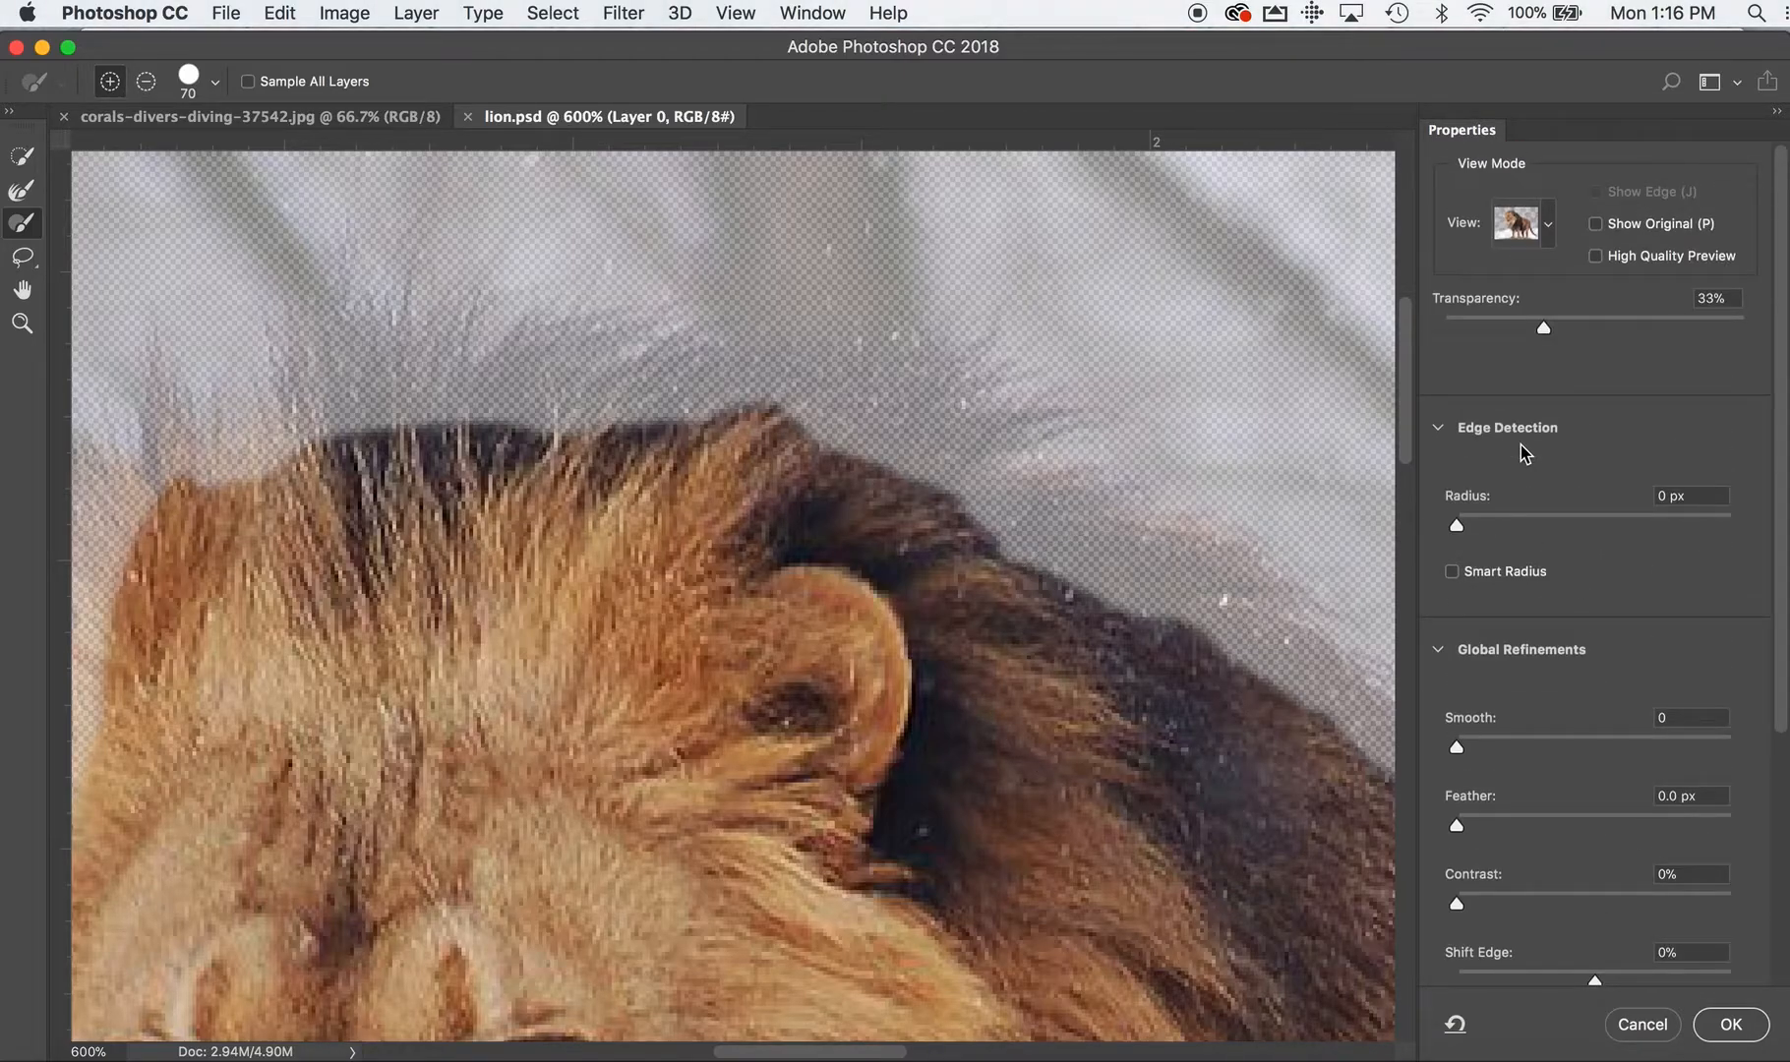
{"action": "left_click", "coordinate": [1543, 232]}
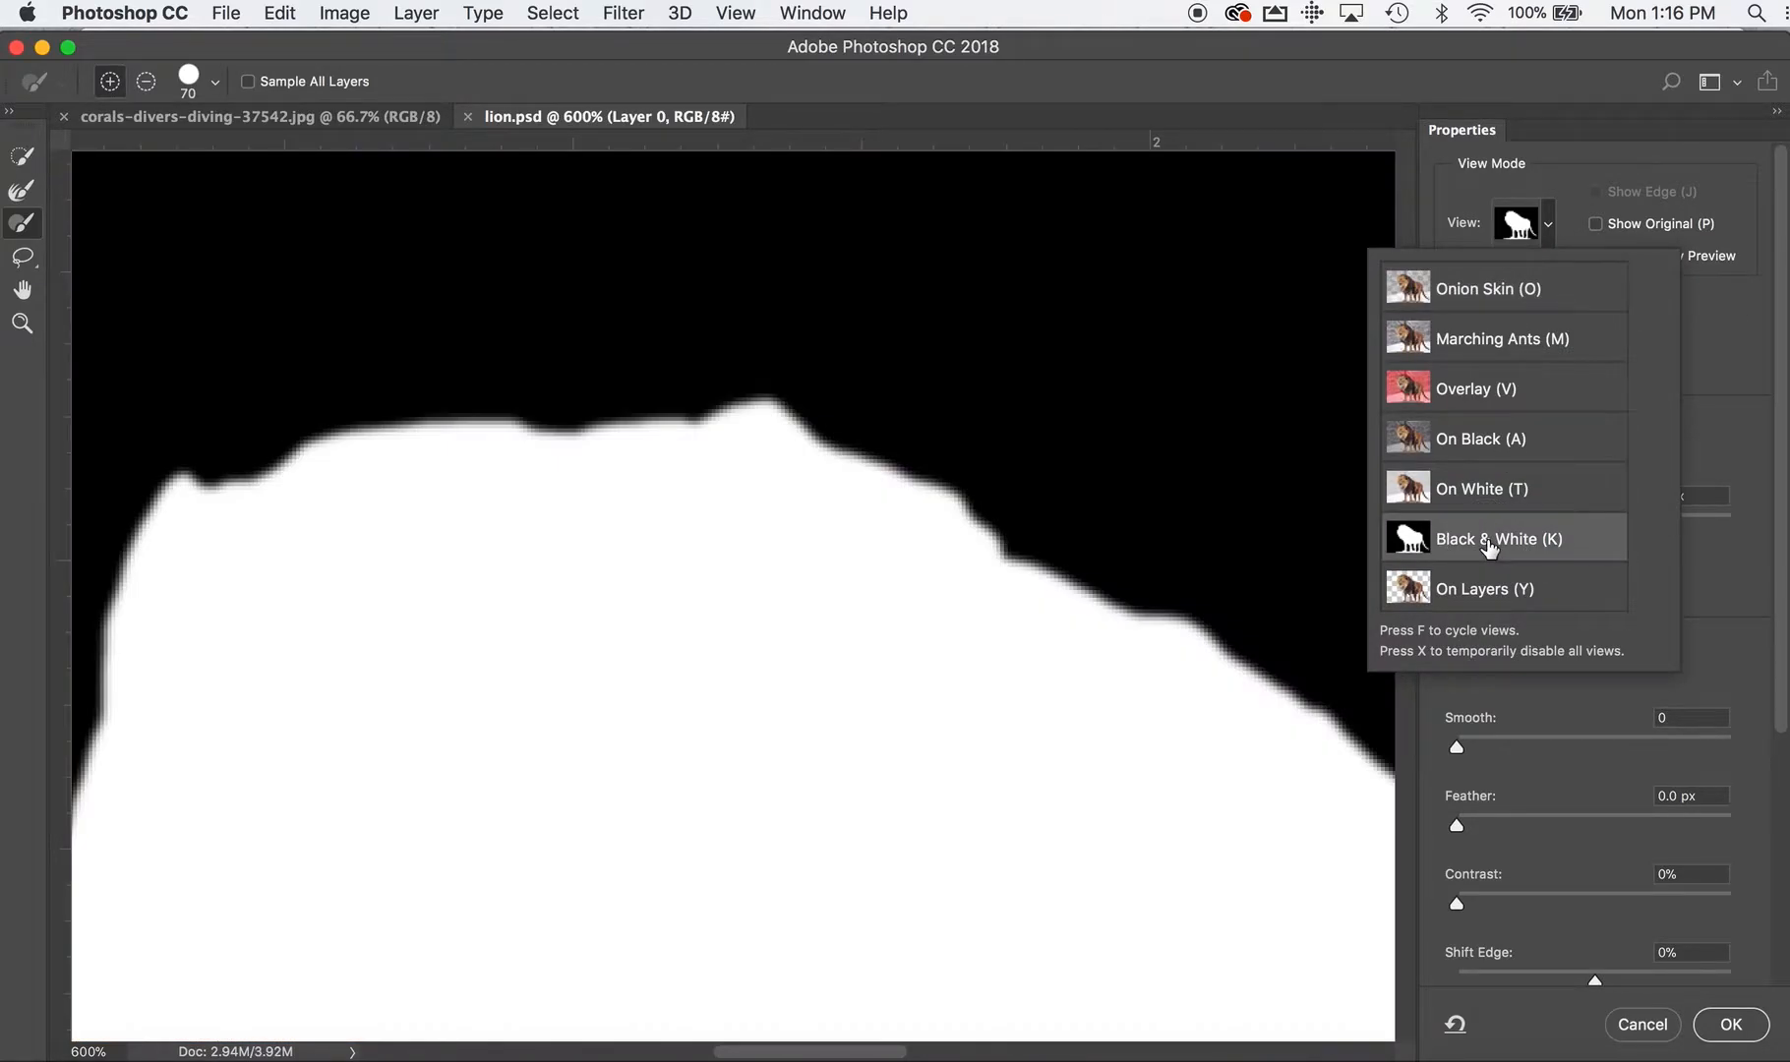
{"action": "left_click", "coordinate": [1712, 651]}
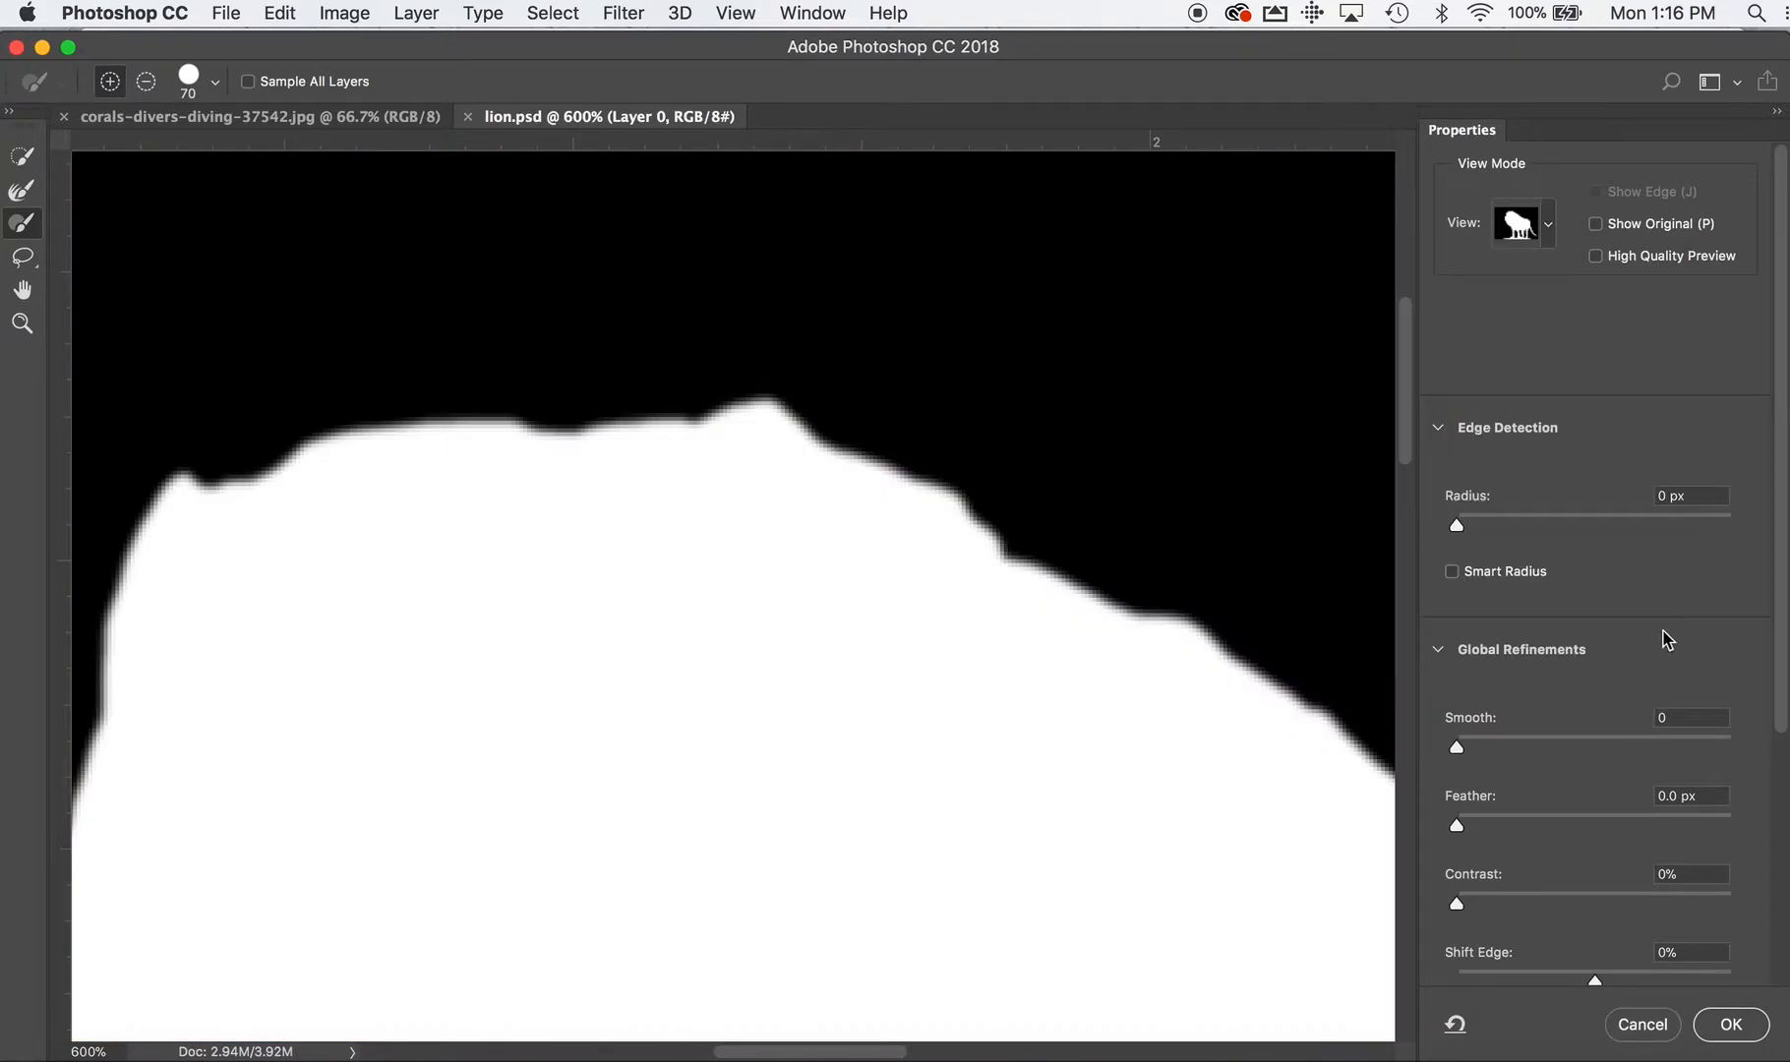
Try the Smooth, Feather and Contrast refinements on the mask edge, returning each of them to 0
{"action": "scroll", "coordinate": [1545, 657], "scroll_direction": "down", "scroll_amount": 4}
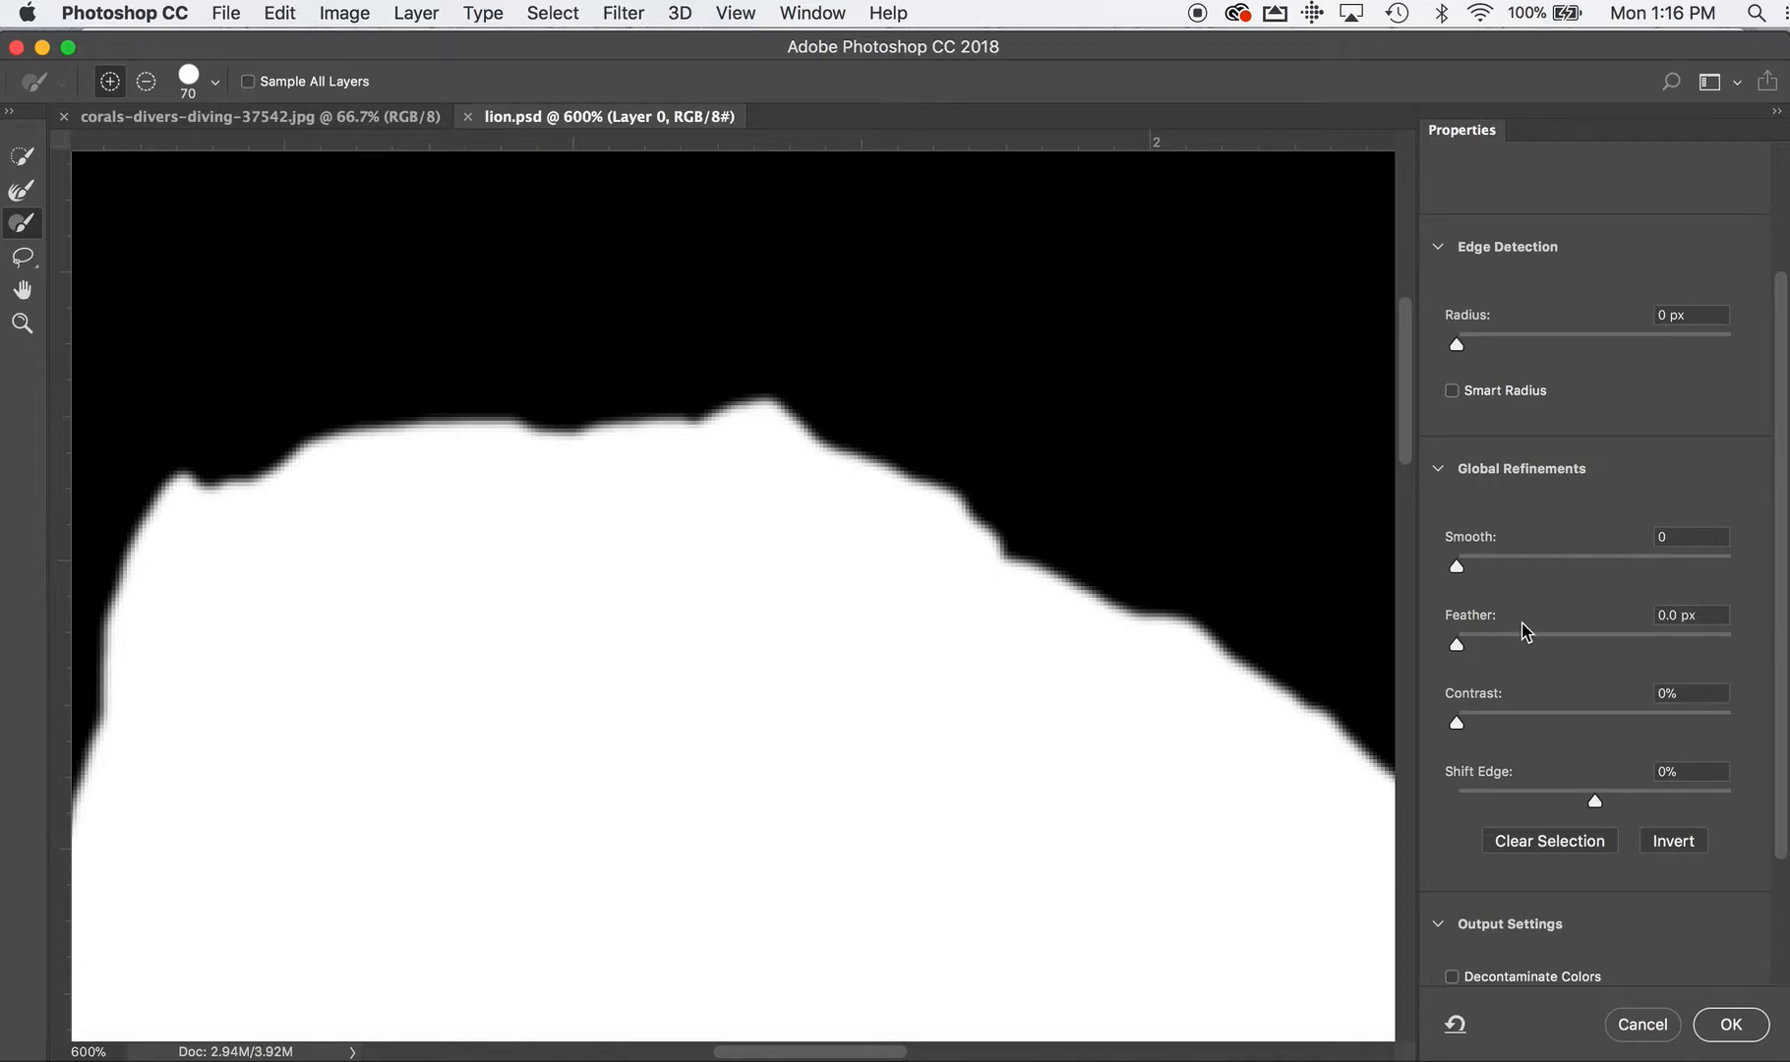
{"action": "left_click_drag", "start_coordinate": [1458, 567], "coordinate": [1395, 572]}
{"action": "mouse_move", "coordinate": [1457, 650]}
{"action": "left_mouse_down"}
{"action": "mouse_move", "coordinate": [1595, 662]}
{"action": "mouse_move", "coordinate": [1583, 645]}
{"action": "mouse_move", "coordinate": [1442, 642]}
{"action": "left_mouse_up"}
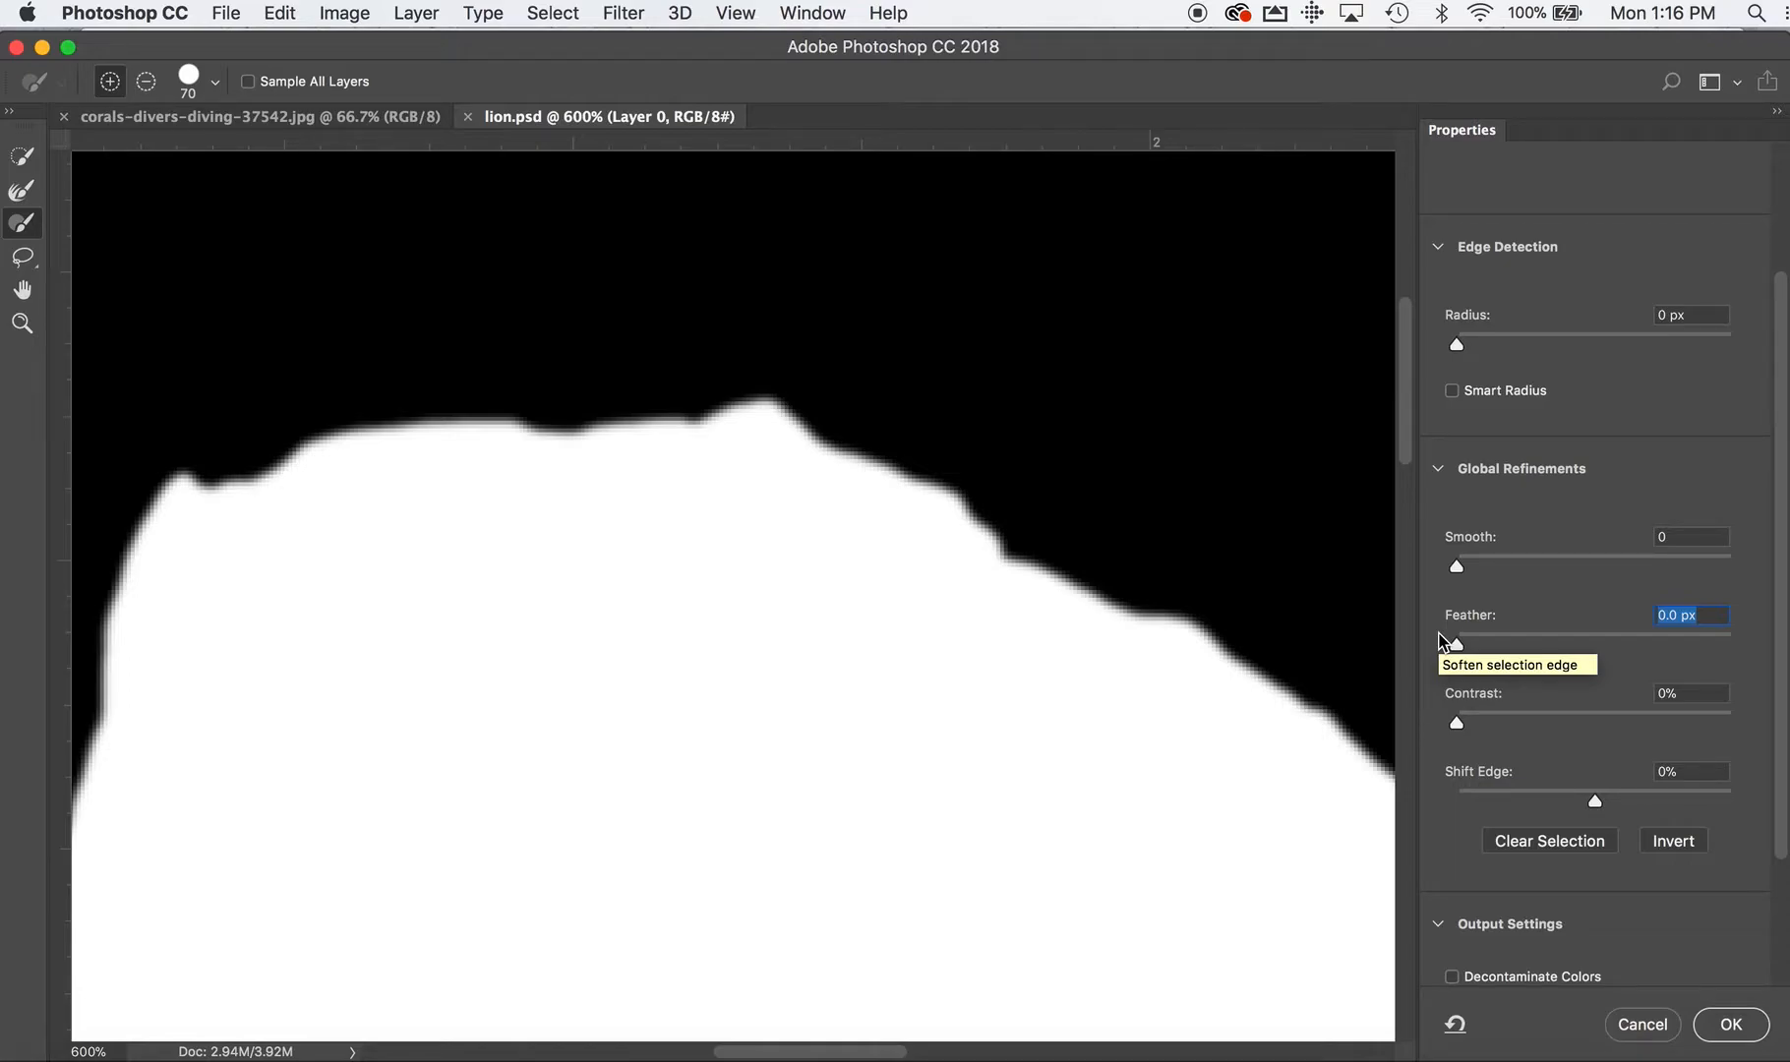
{"action": "mouse_move", "coordinate": [1457, 723]}
{"action": "left_mouse_down"}
{"action": "mouse_move", "coordinate": [1562, 710]}
{"action": "mouse_move", "coordinate": [1454, 716]}
{"action": "left_mouse_up"}
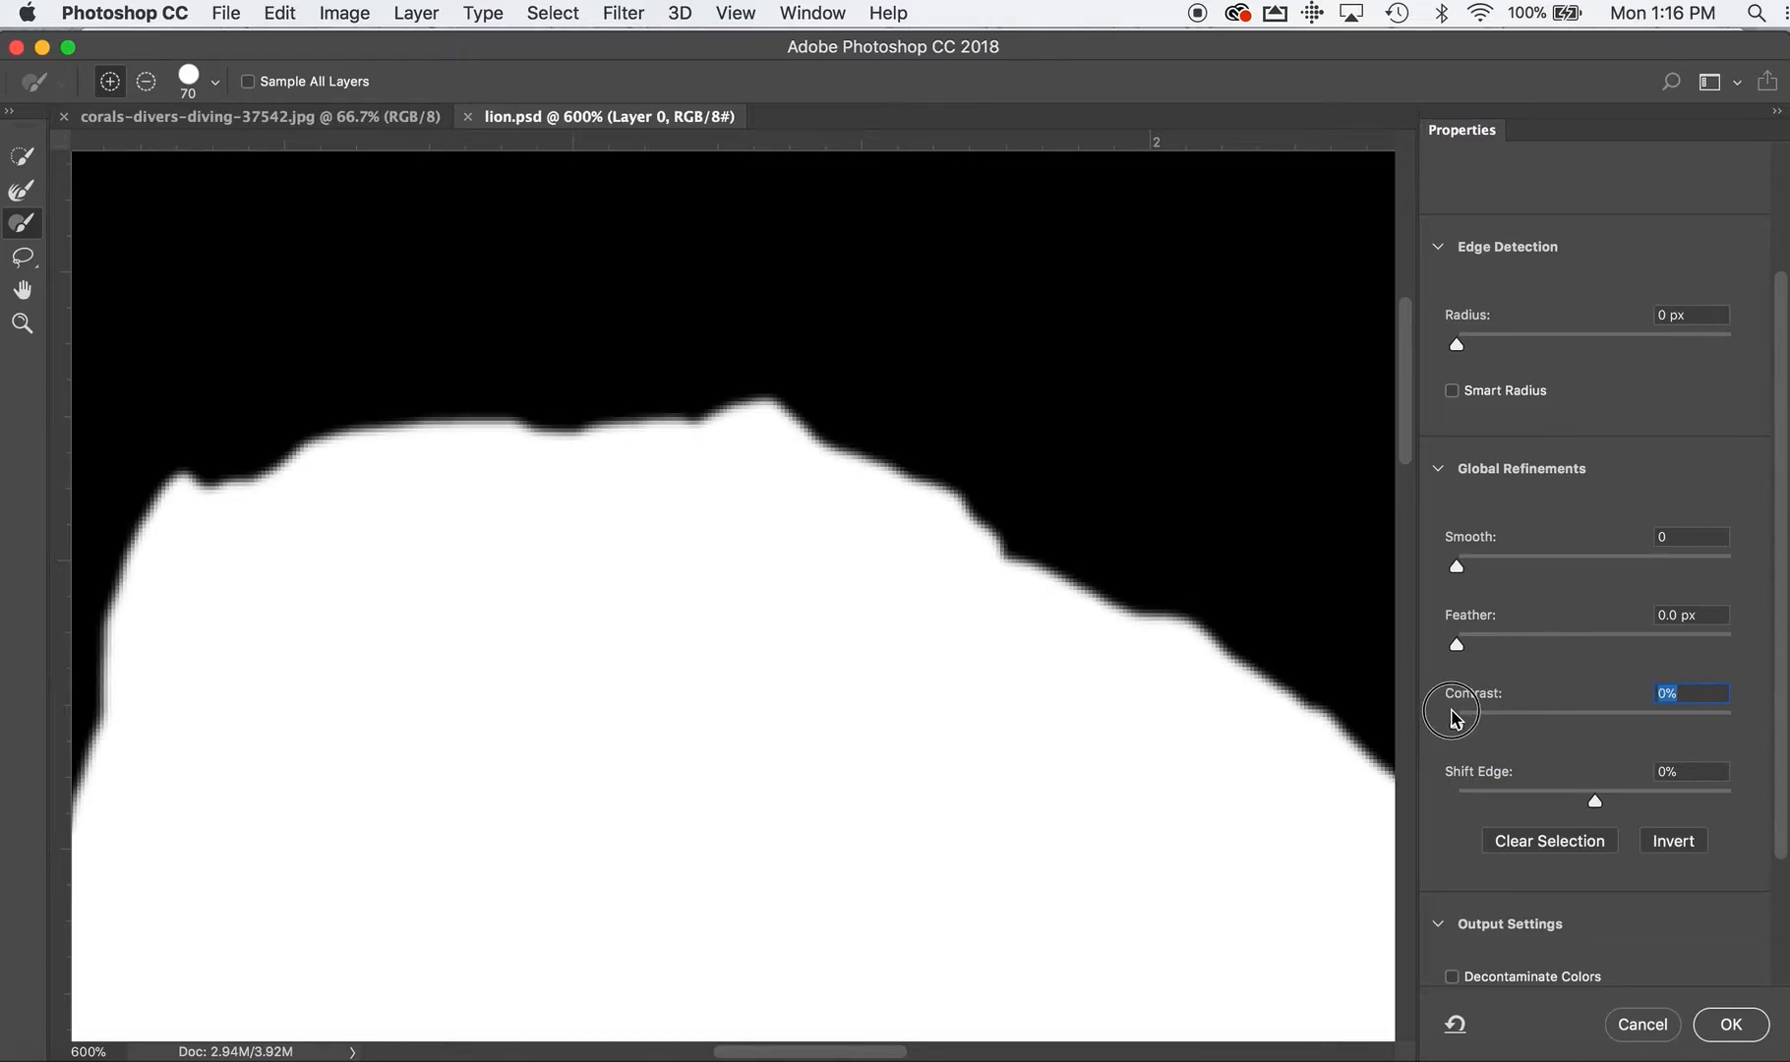
Try a 19.9 px Feather with 100% Contrast on the mask edge, returning both settings to 0
{"action": "left_click_drag", "start_coordinate": [1457, 646], "coordinate": [1578, 638]}
{"action": "left_click_drag", "start_coordinate": [1458, 726], "coordinate": [1492, 708]}
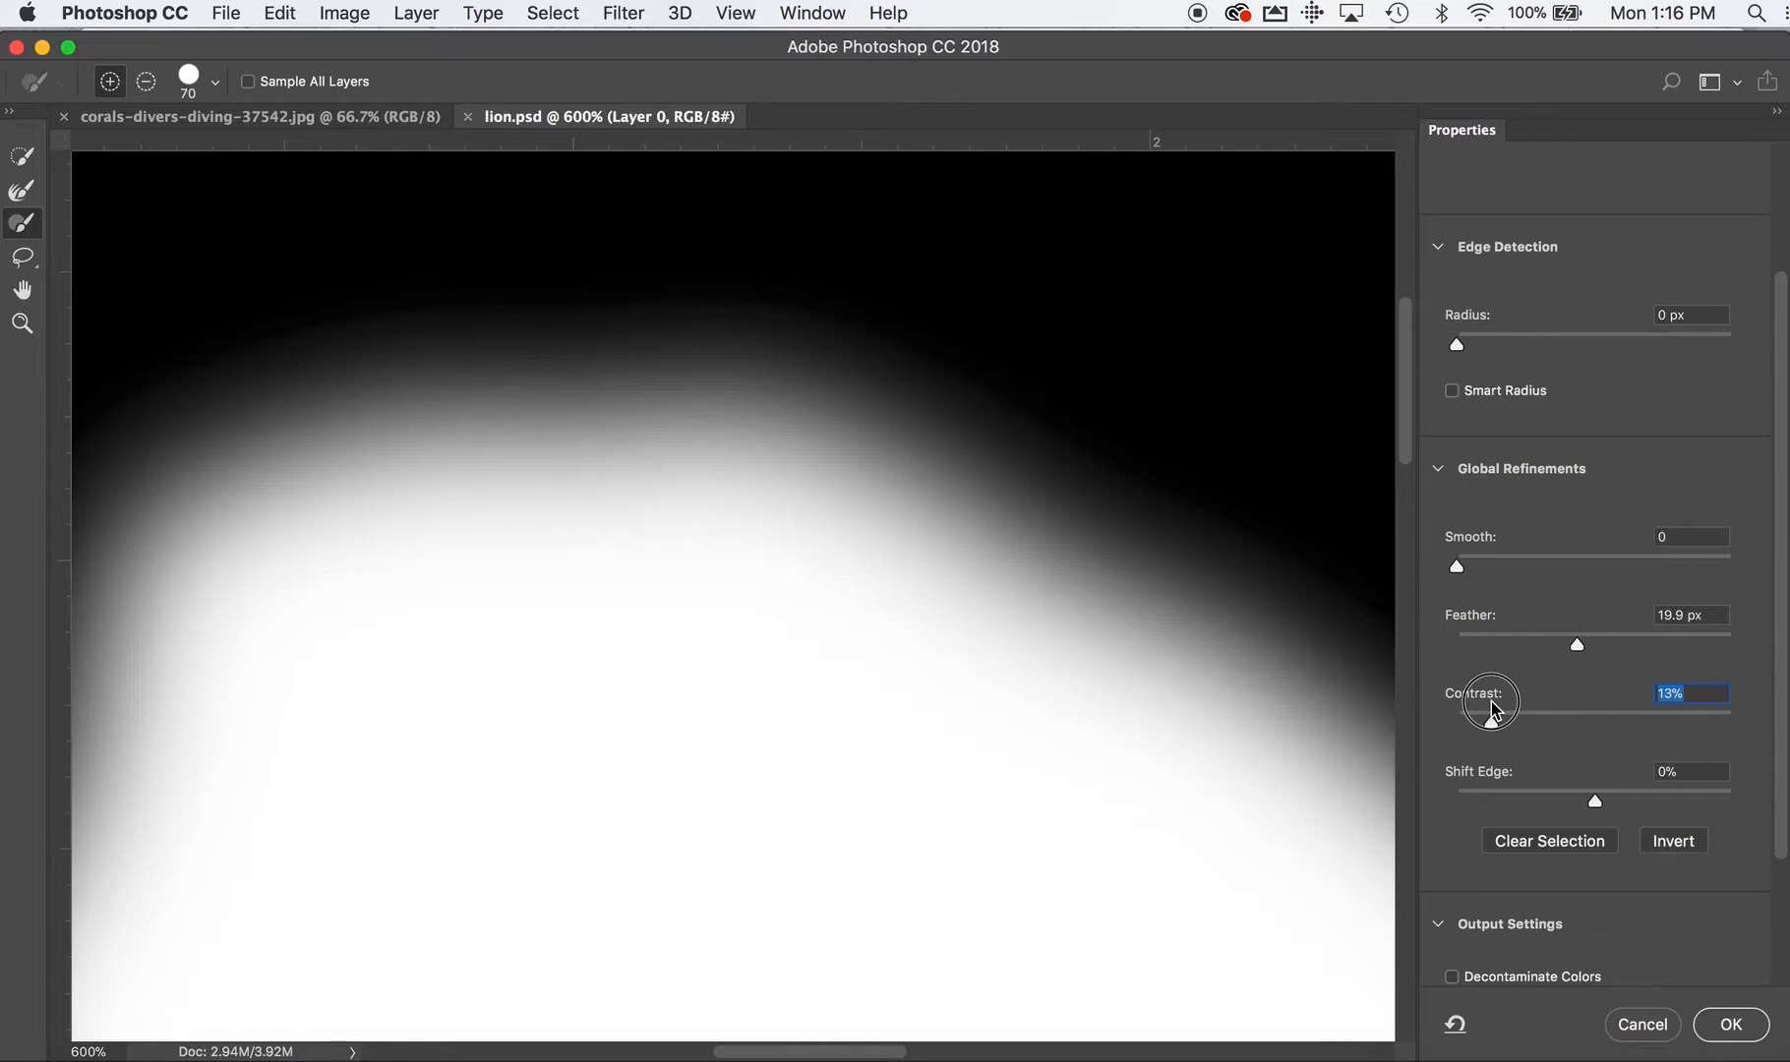
{"action": "left_click_drag", "start_coordinate": [1491, 715], "coordinate": [1759, 723]}
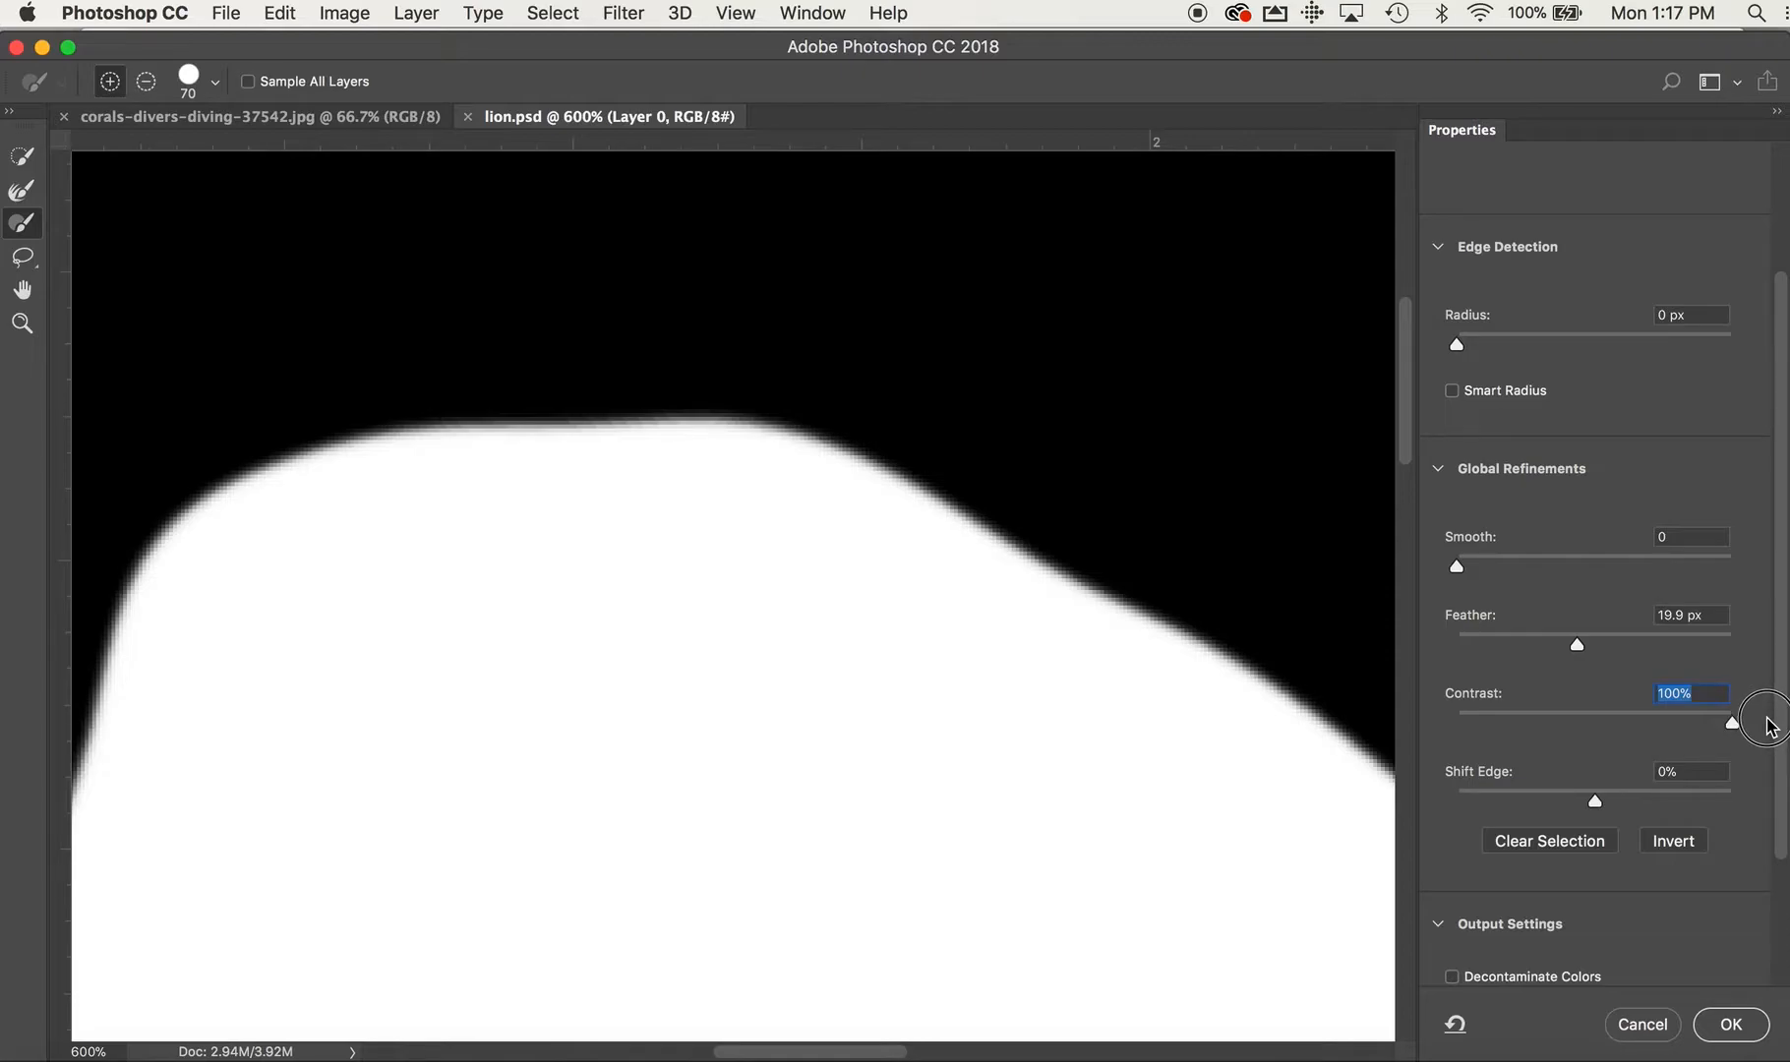
{"action": "left_click_drag", "start_coordinate": [1768, 725], "coordinate": [1457, 645]}
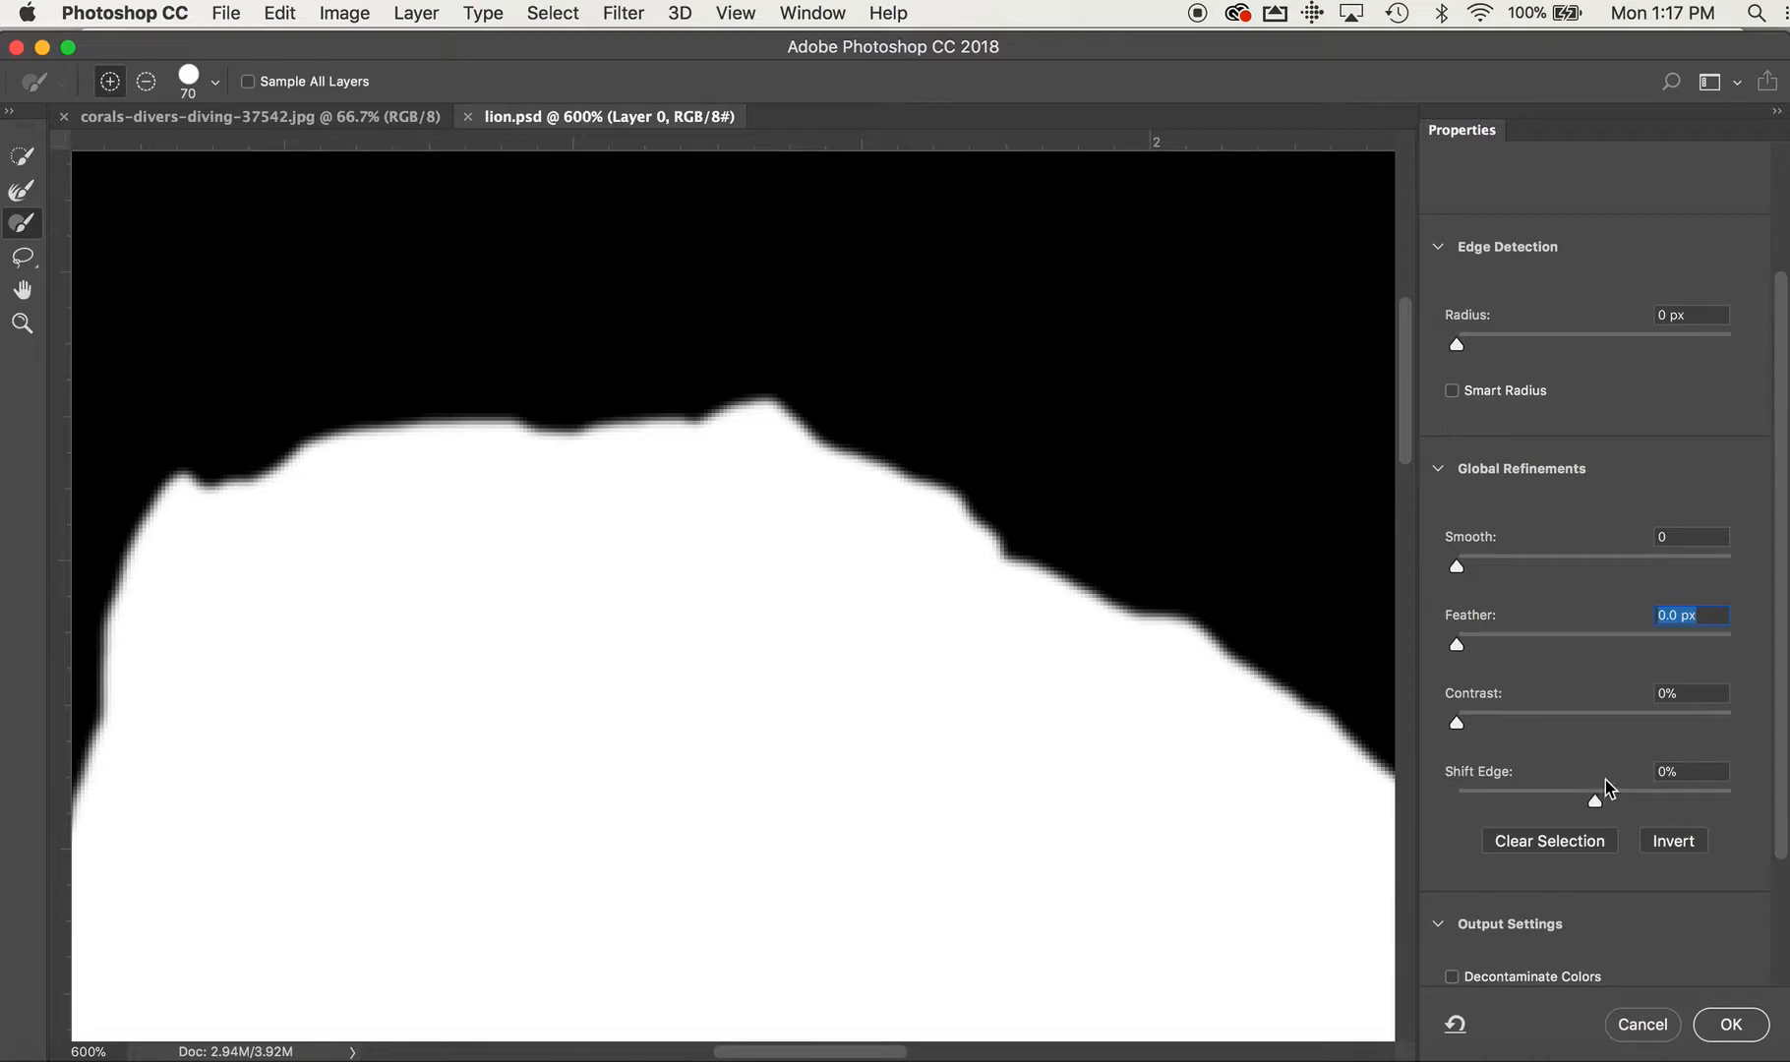
Try shifting the mask edge outward and inward with Shift Edge, and reset it to 0%
{"action": "mouse_move", "coordinate": [1595, 801]}
{"action": "left_mouse_down"}
{"action": "mouse_move", "coordinate": [1712, 805]}
{"action": "mouse_move", "coordinate": [1586, 802]}
{"action": "mouse_move", "coordinate": [1602, 797]}
{"action": "left_mouse_up"}
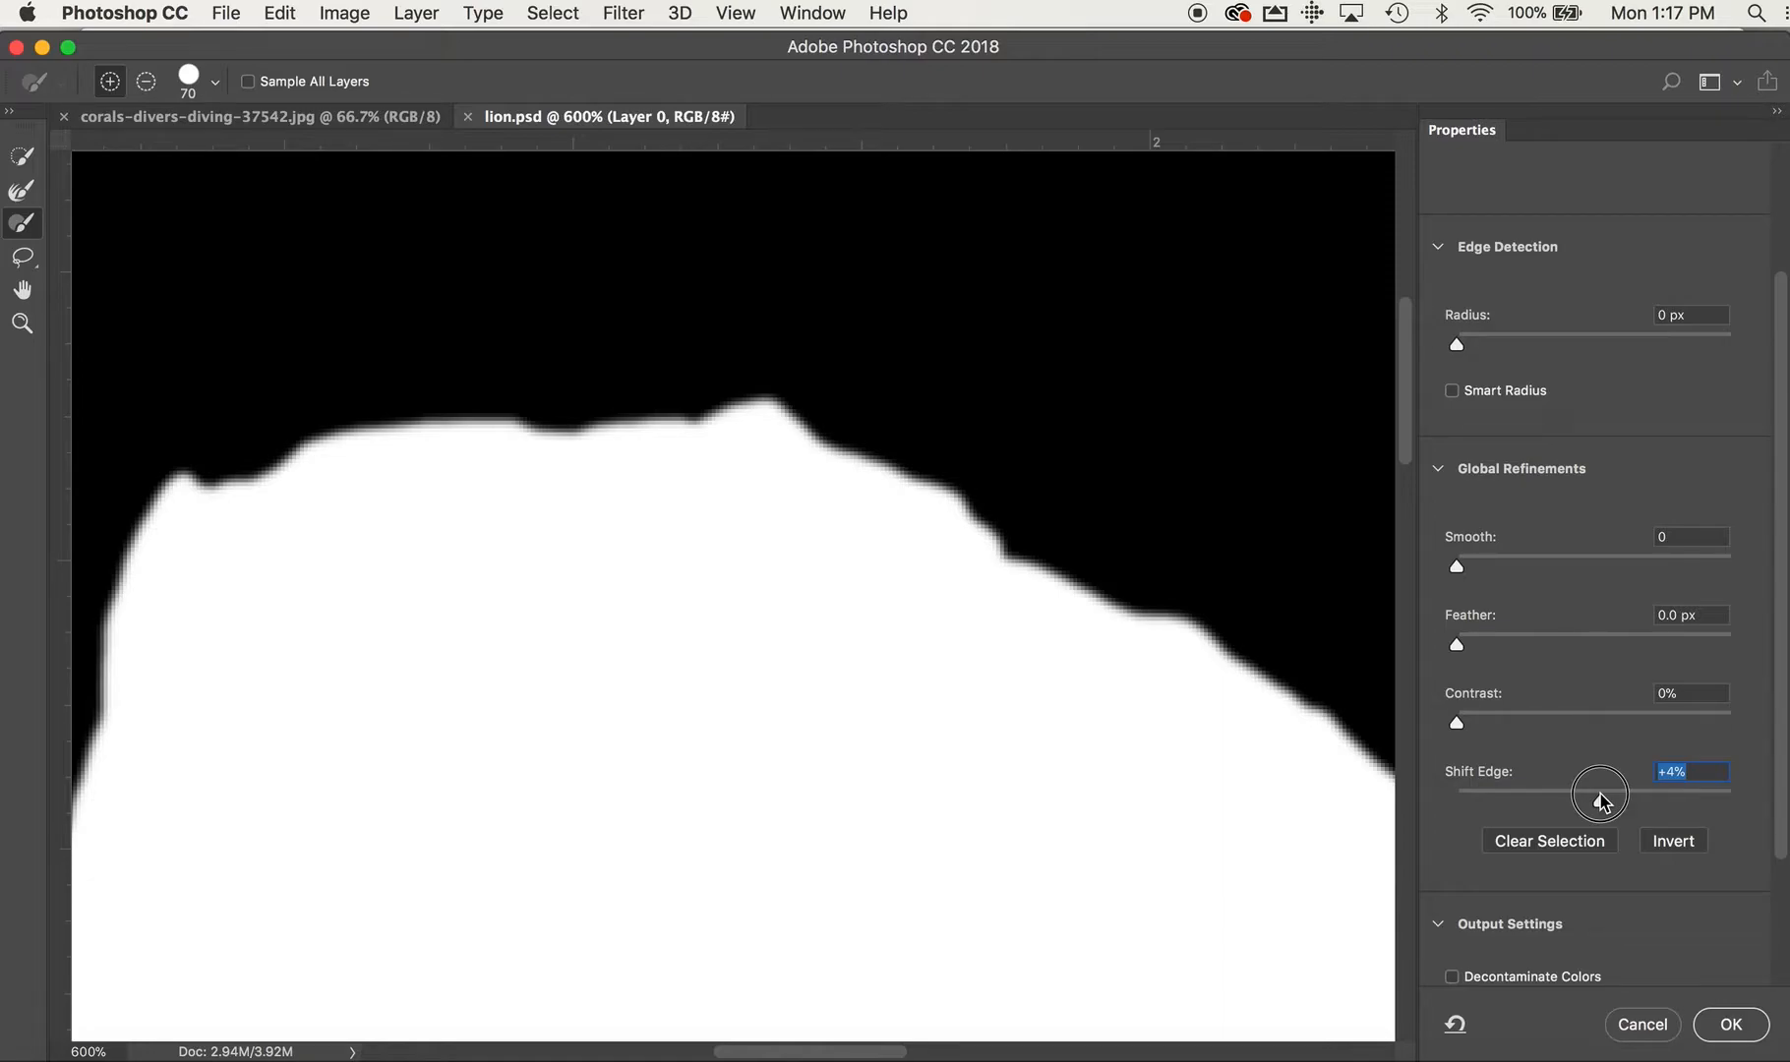
{"action": "left_click_drag", "start_coordinate": [1602, 802], "coordinate": [1588, 805]}
{"action": "type", "text": "0"}
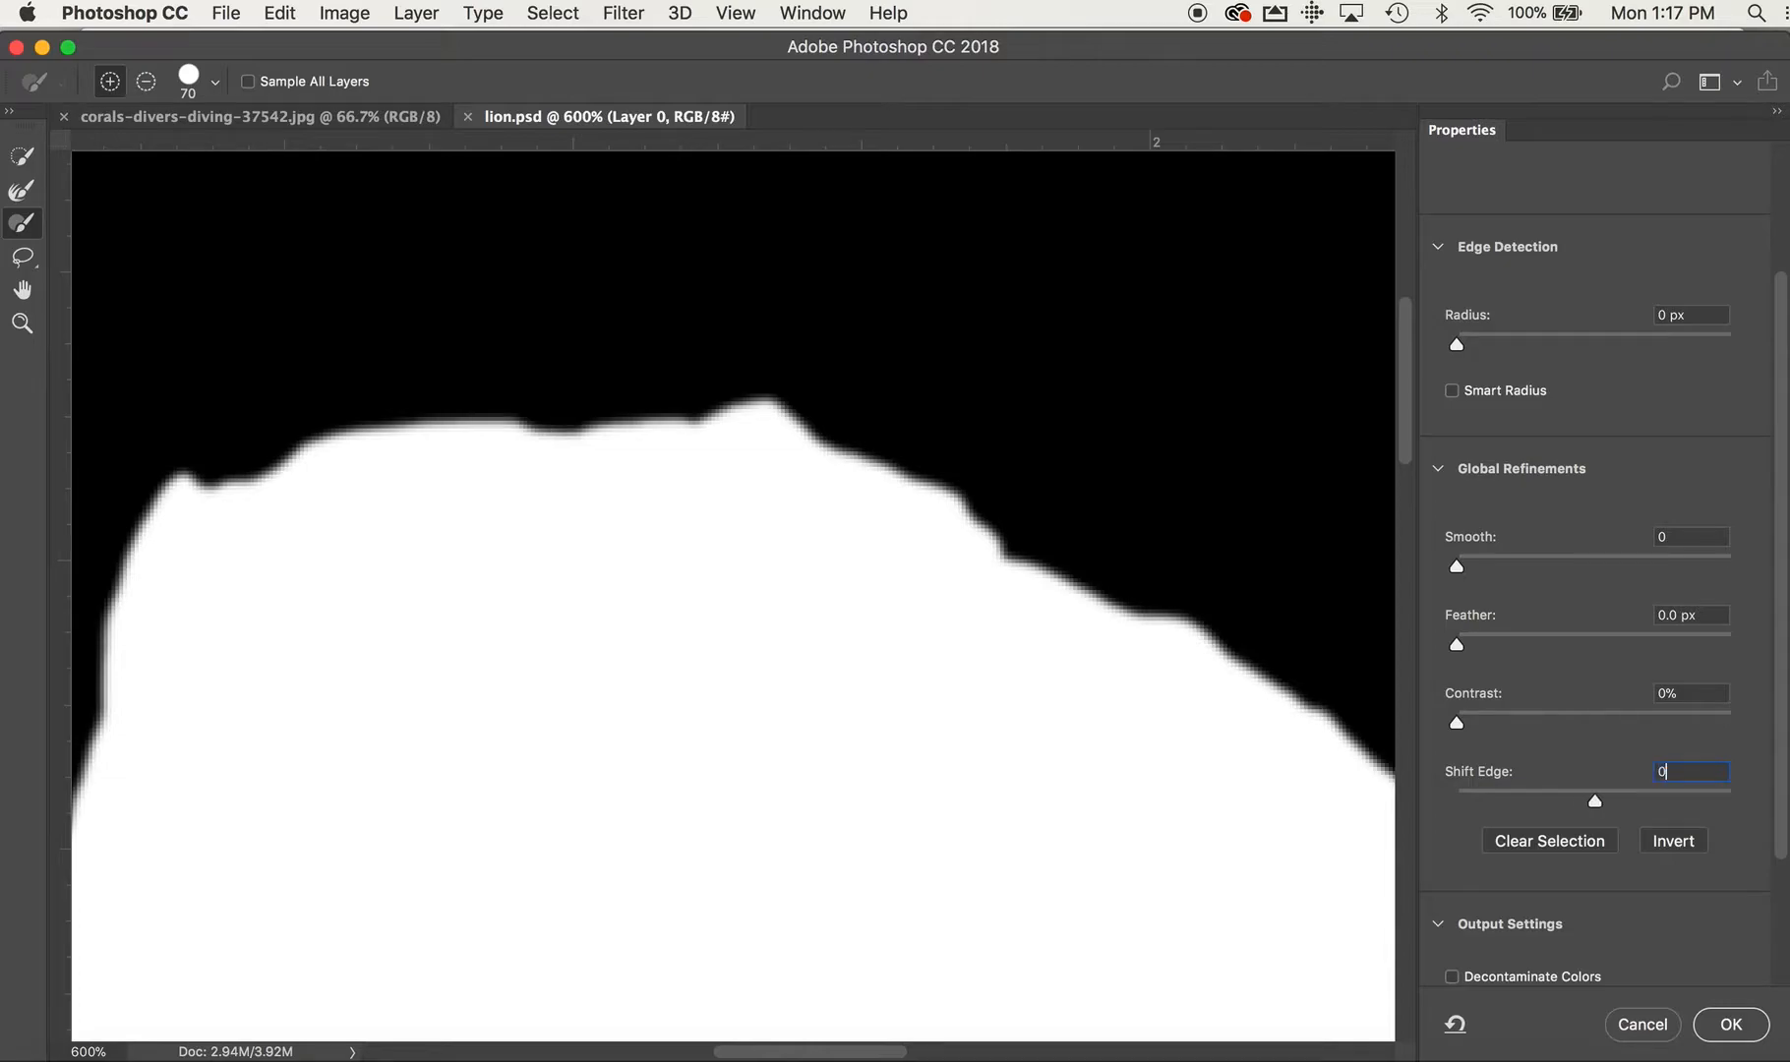
Switch the selection preview to the Onion Skin view and check the edge along the lion's back and legs
{"action": "scroll", "coordinate": [1460, 839], "scroll_direction": "down", "scroll_amount": 4}
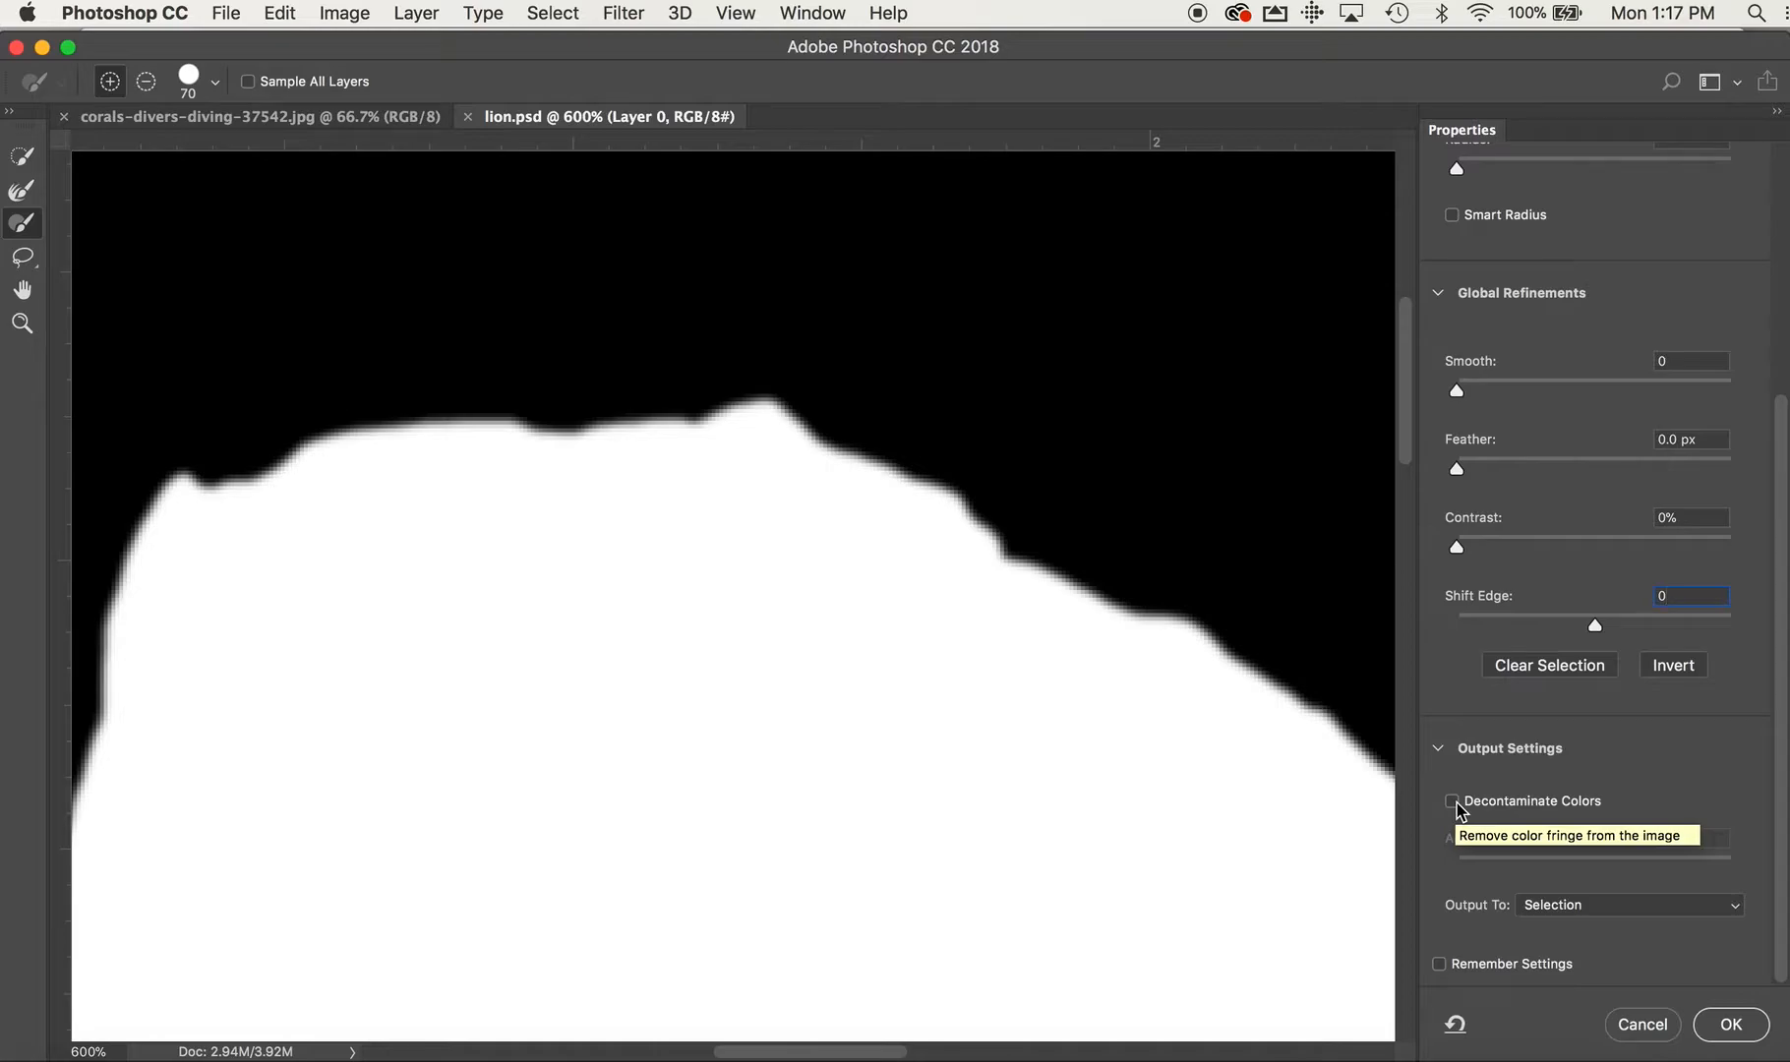
{"action": "scroll", "coordinate": [1552, 300], "scroll_direction": "up", "scroll_amount": 6}
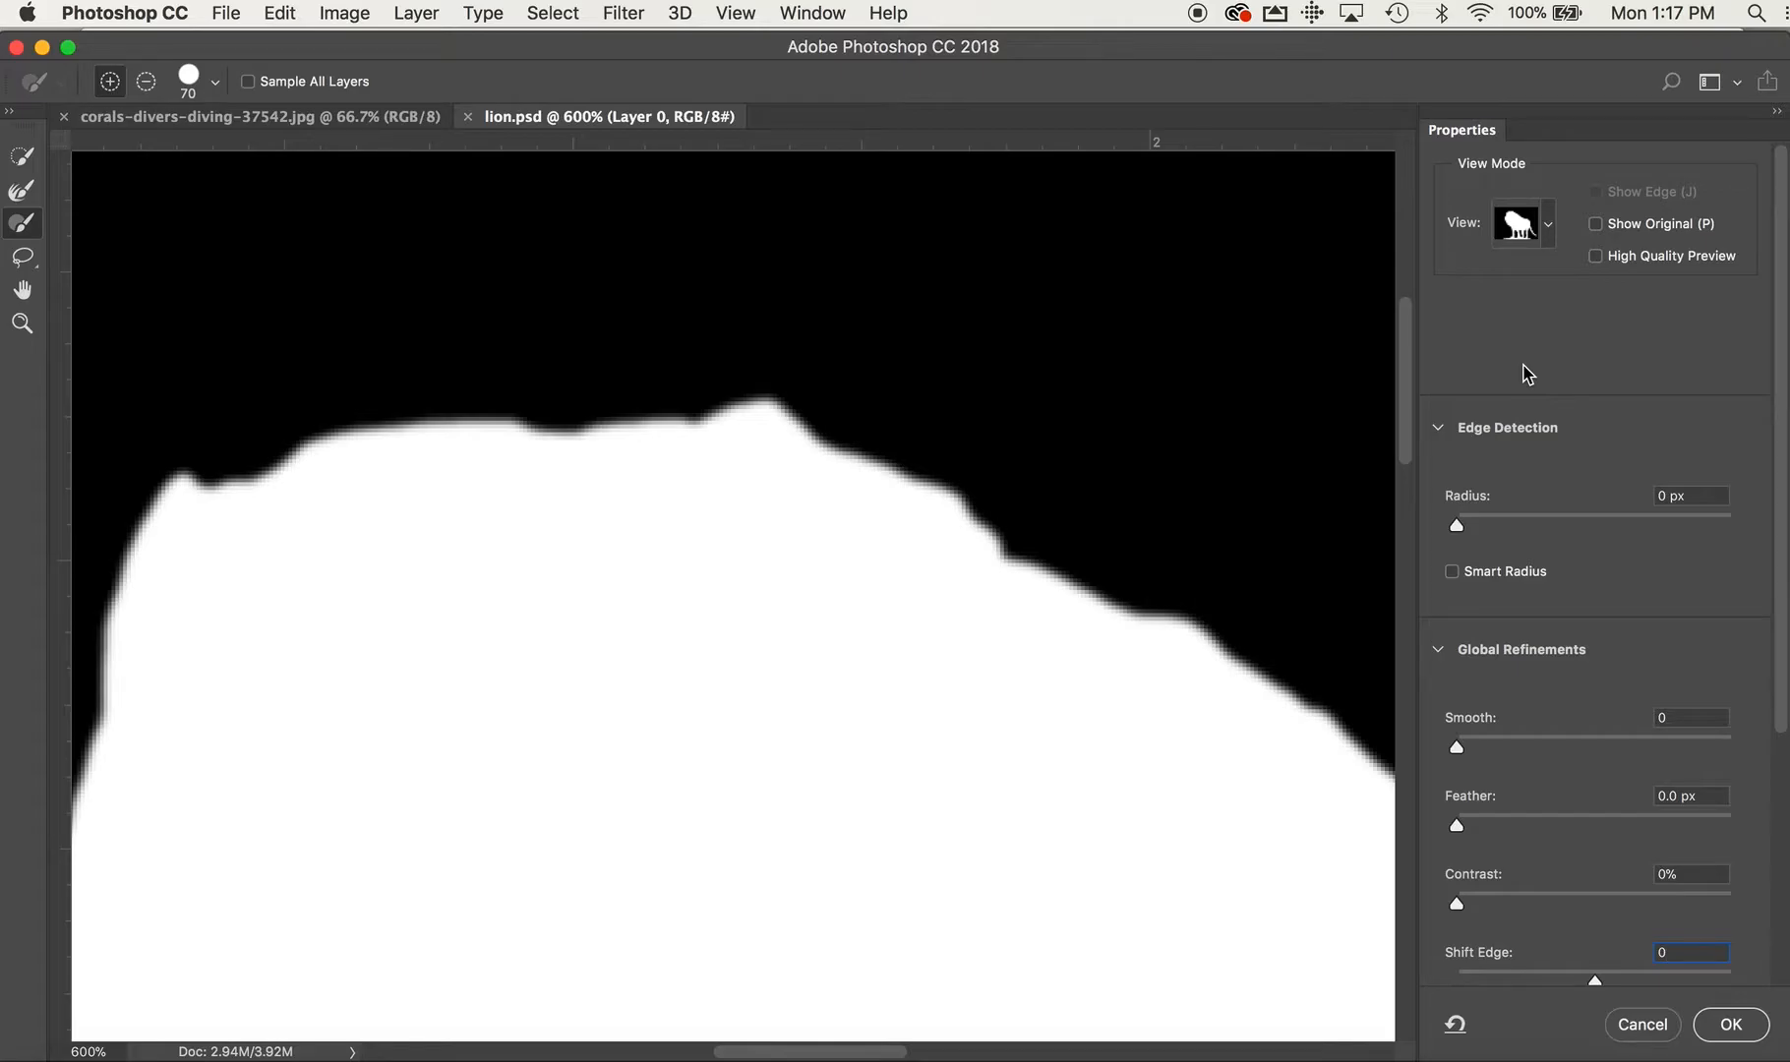
{"action": "left_click", "coordinate": [1546, 228]}
{"action": "left_click", "coordinate": [1415, 295]}
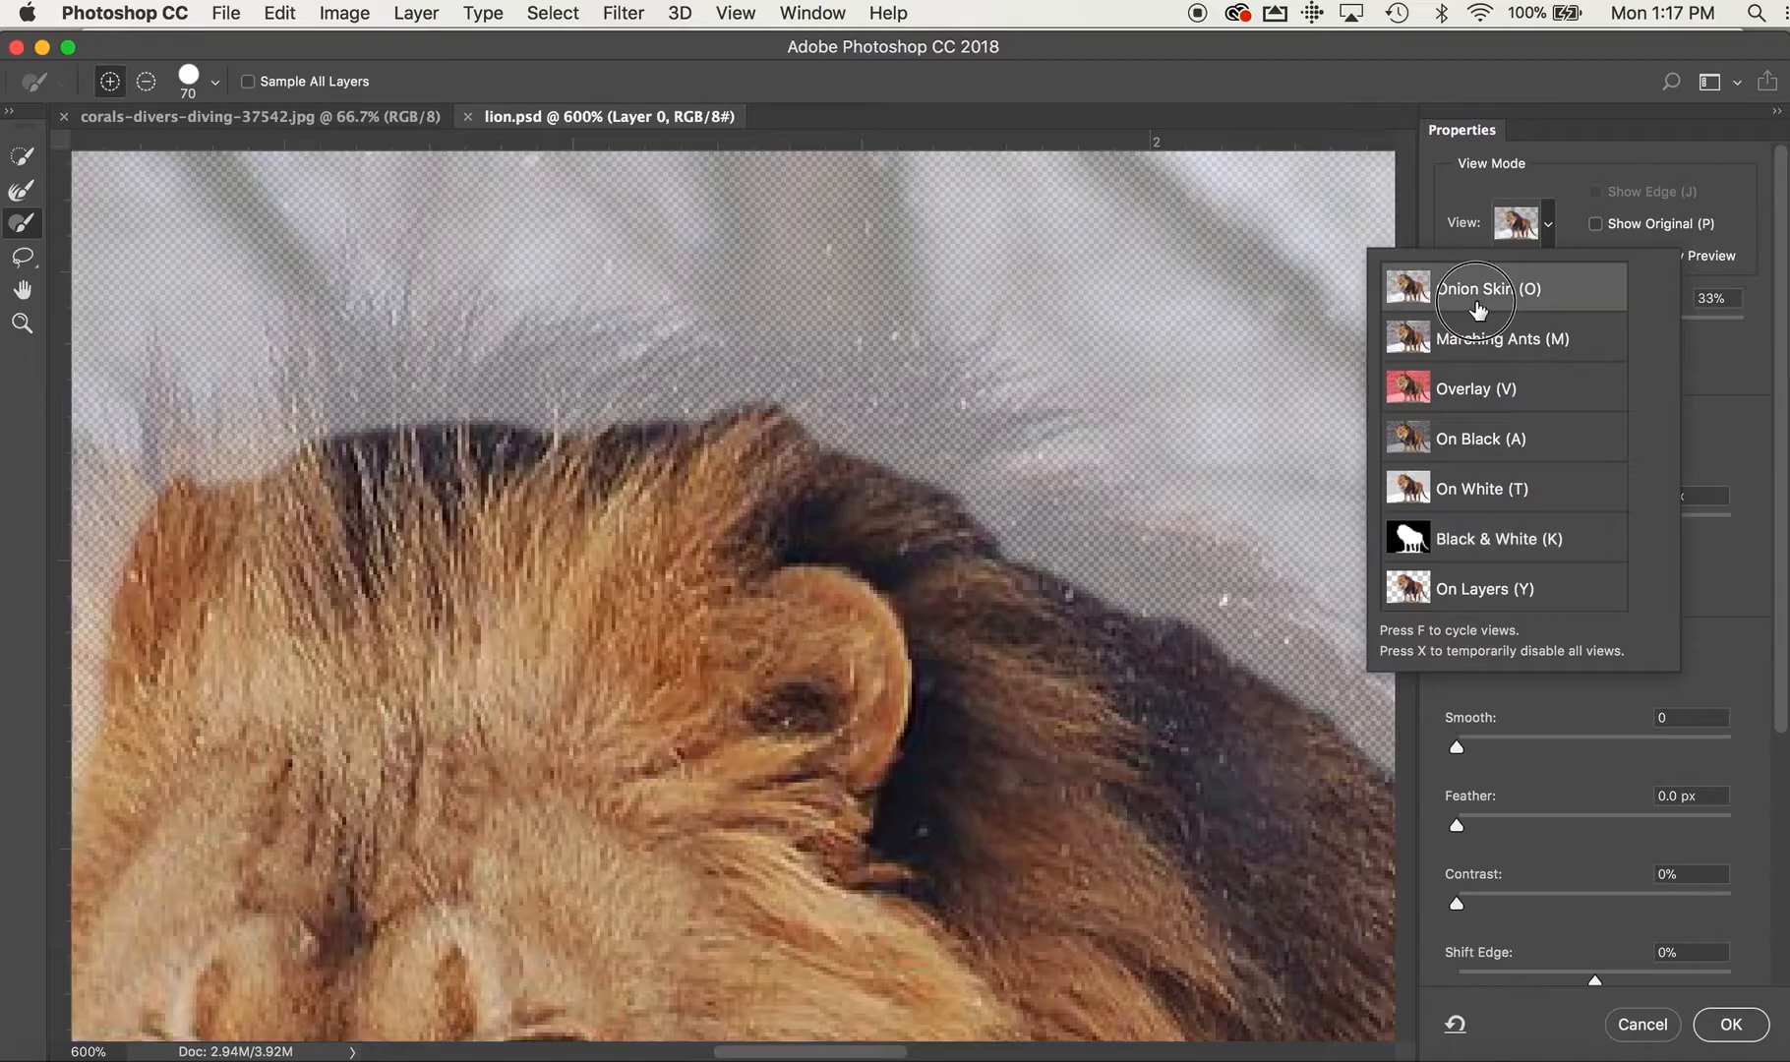
{"action": "scroll", "coordinate": [1206, 634], "scroll_direction": "down", "scroll_amount": 10}
{"action": "scroll", "coordinate": [1206, 634], "scroll_direction": "right", "scroll_amount": 15}
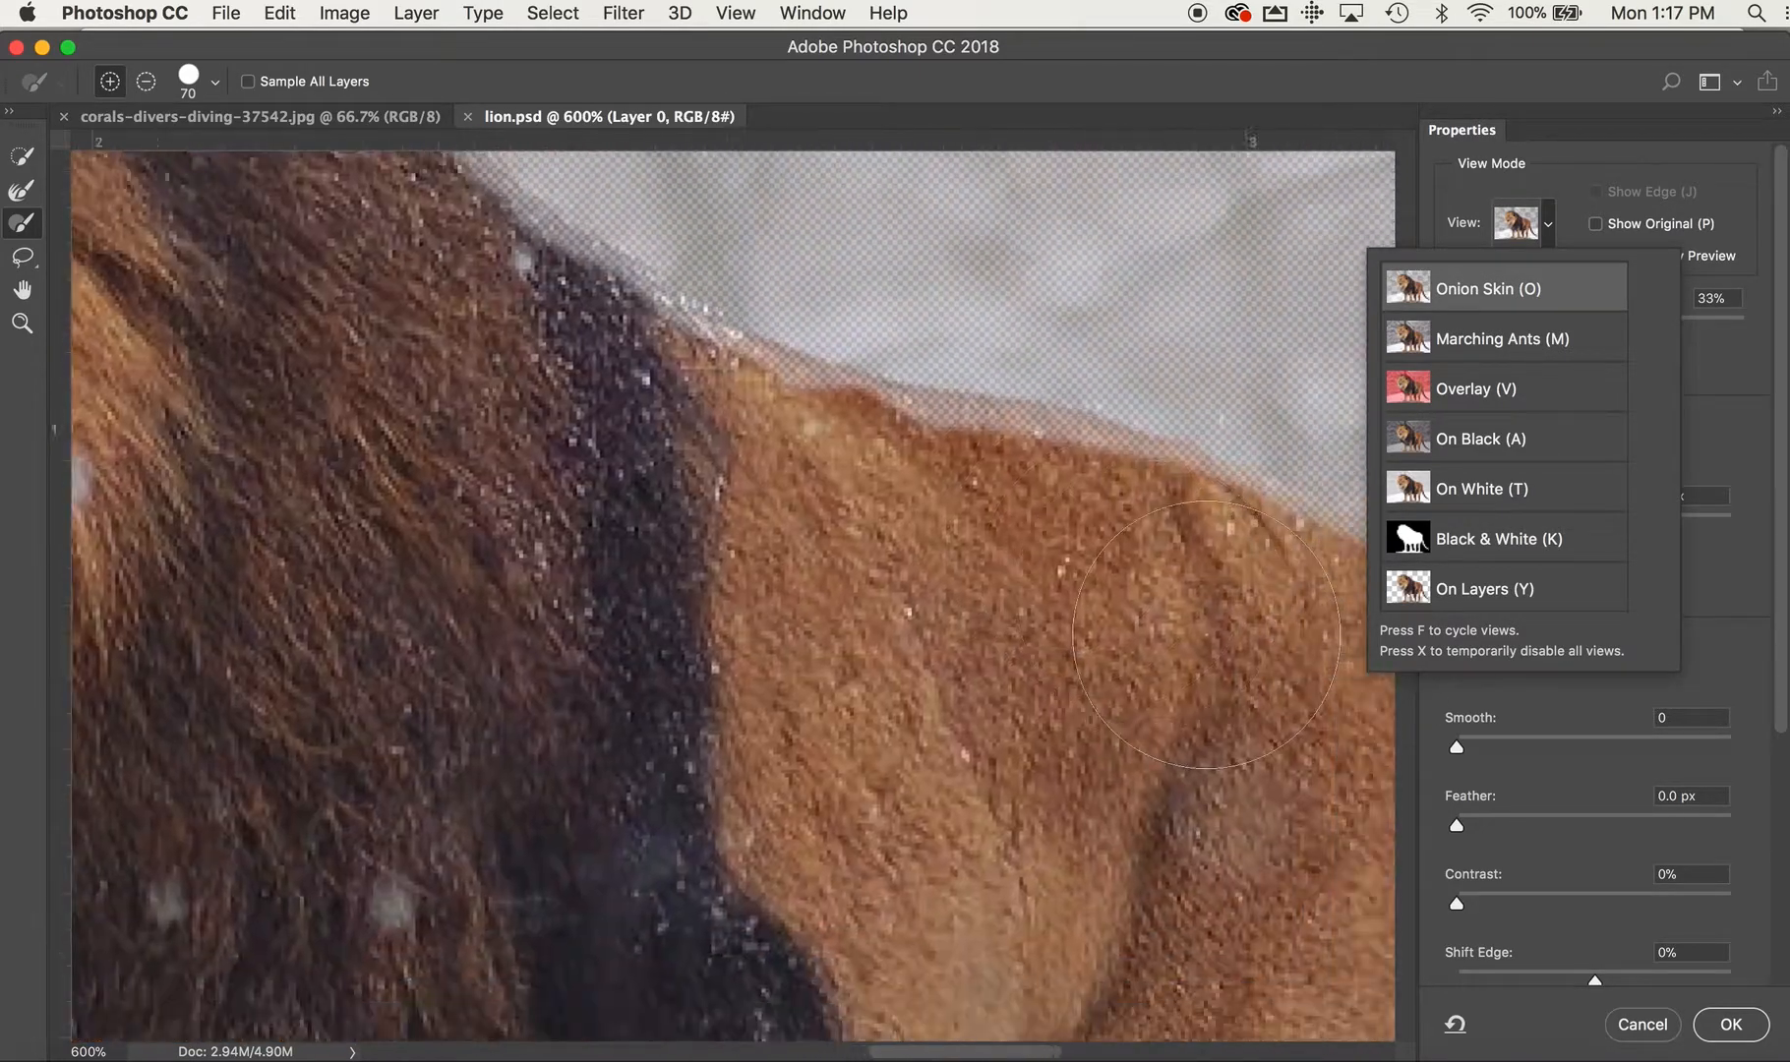
{"action": "scroll", "coordinate": [1206, 634], "scroll_direction": "up", "scroll_amount": 5}
{"action": "scroll", "coordinate": [1206, 634], "scroll_direction": "left", "scroll_amount": 10}
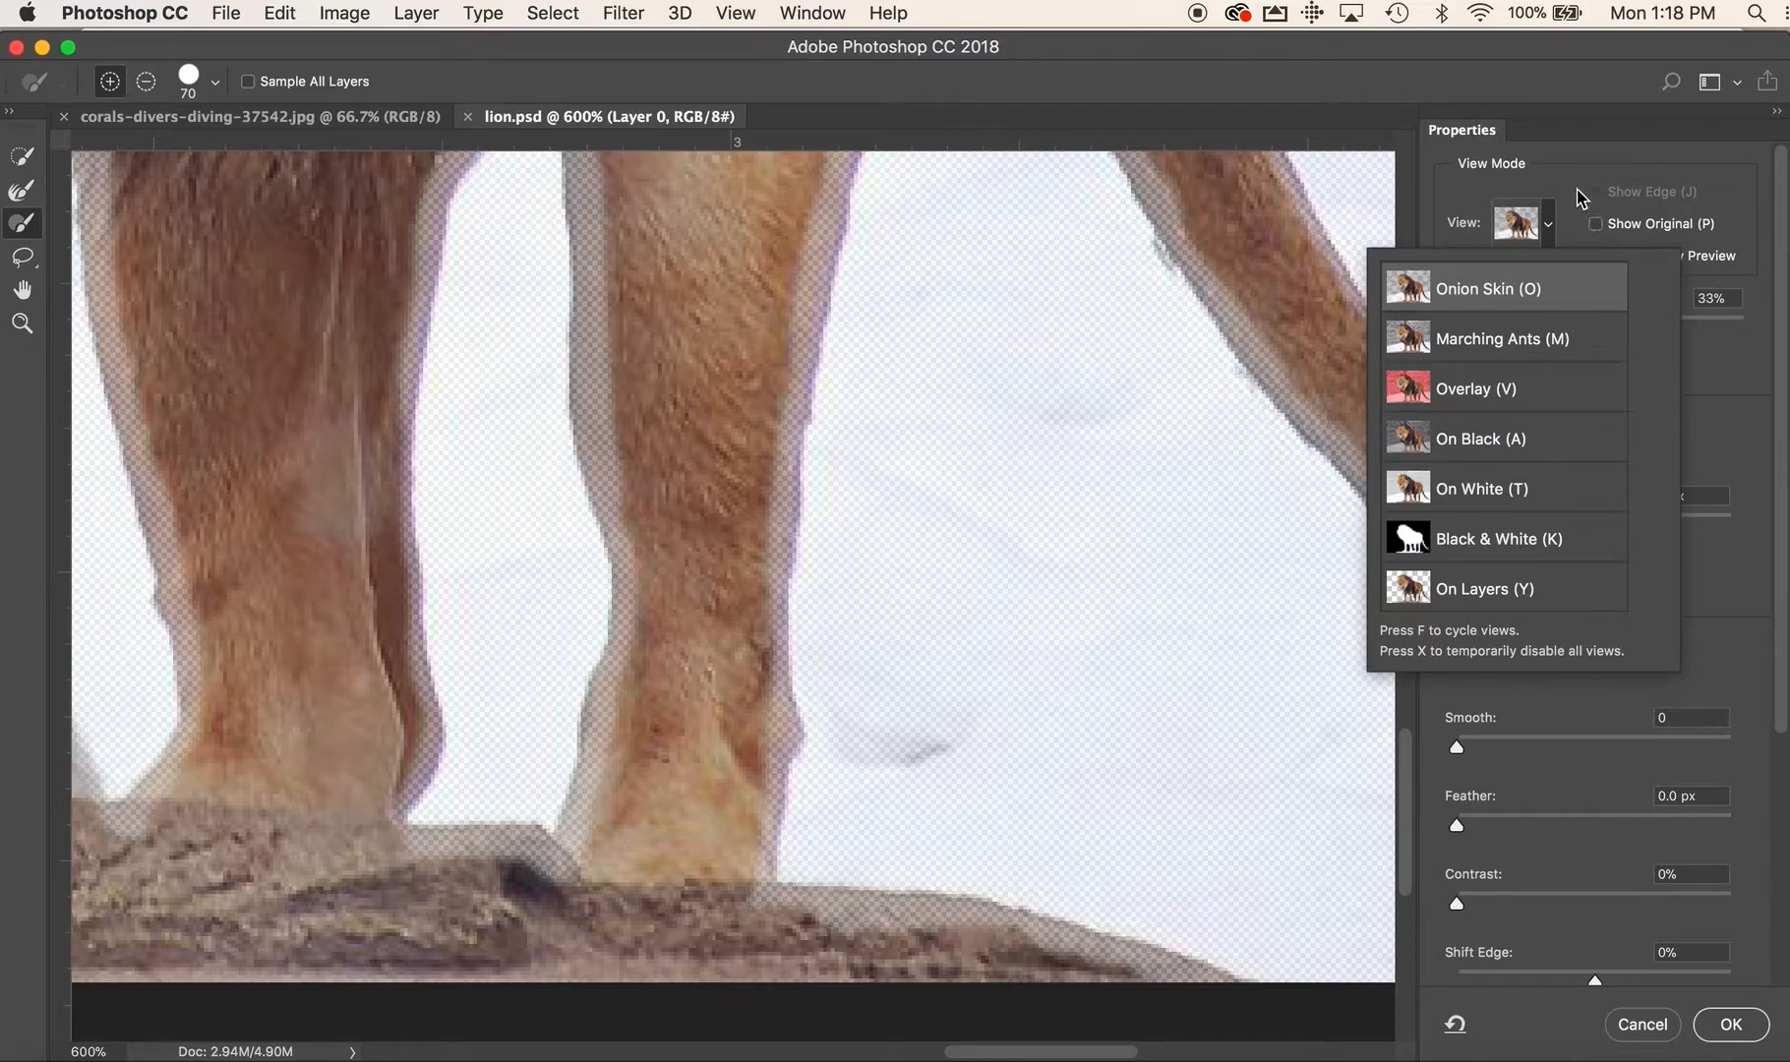
{"action": "left_click", "coordinate": [1549, 186]}
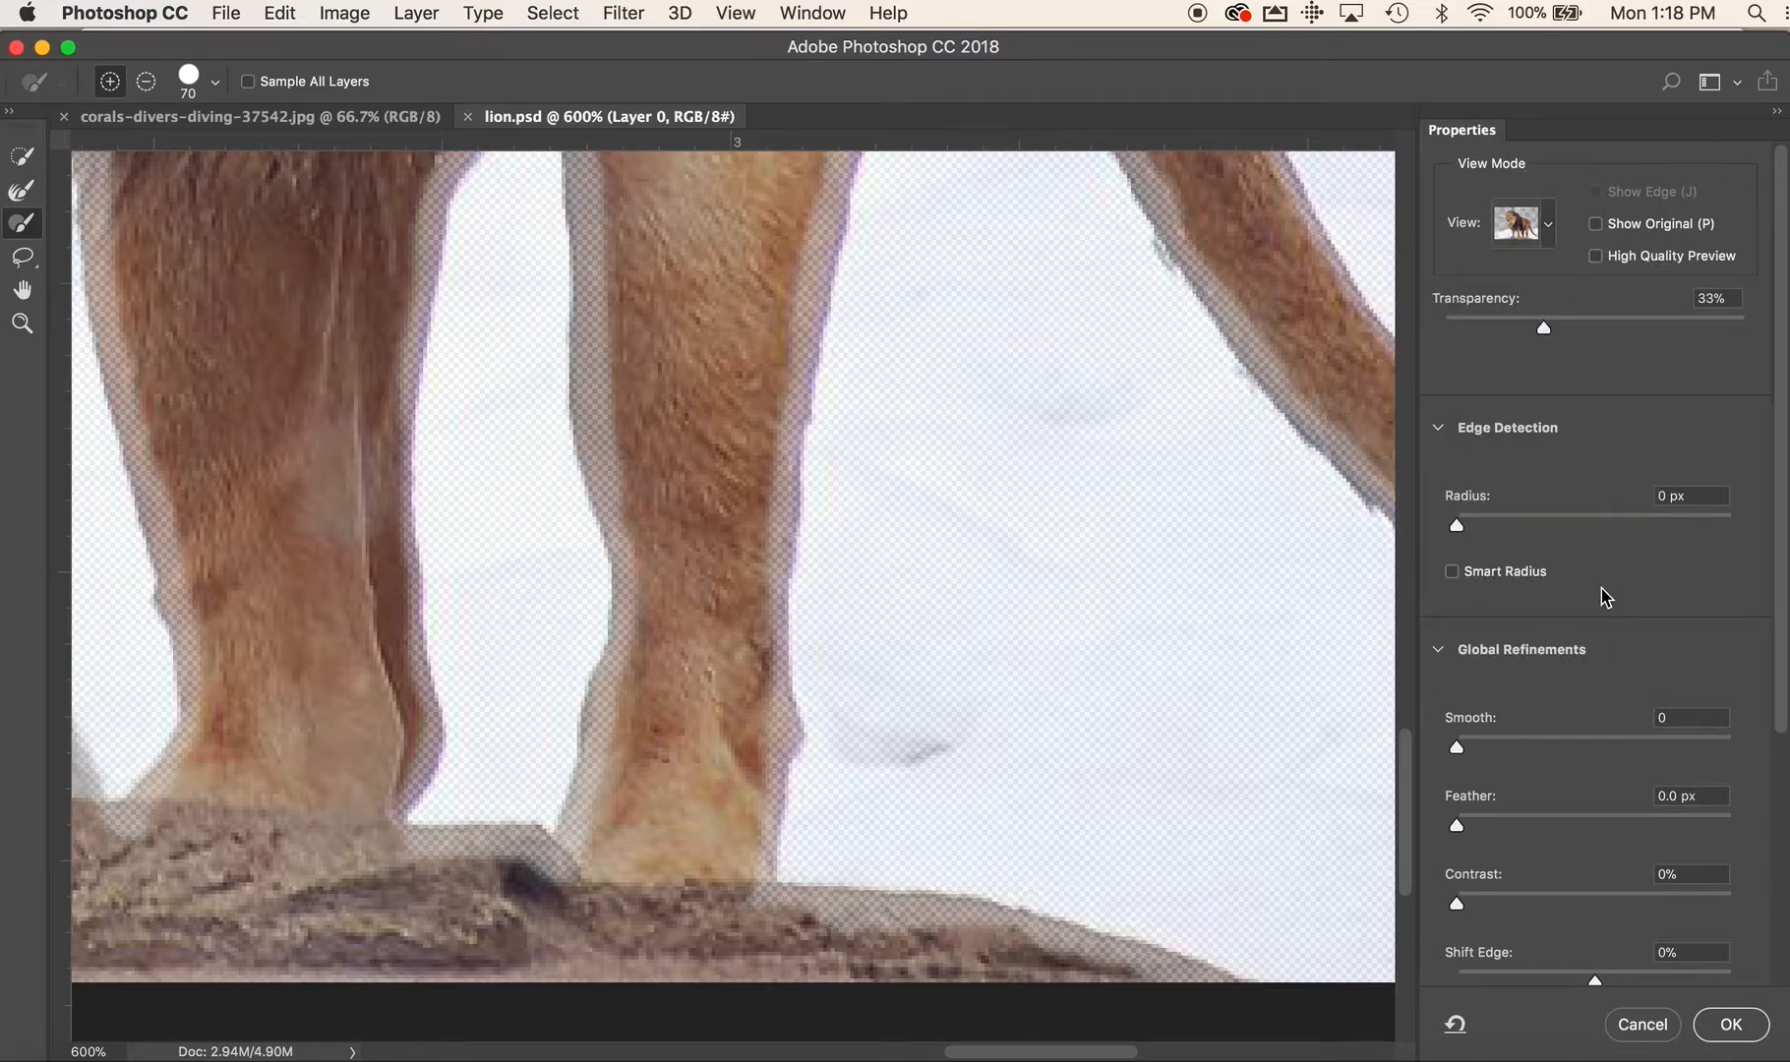
{"action": "scroll", "coordinate": [1595, 594], "scroll_direction": "down", "scroll_amount": 5}
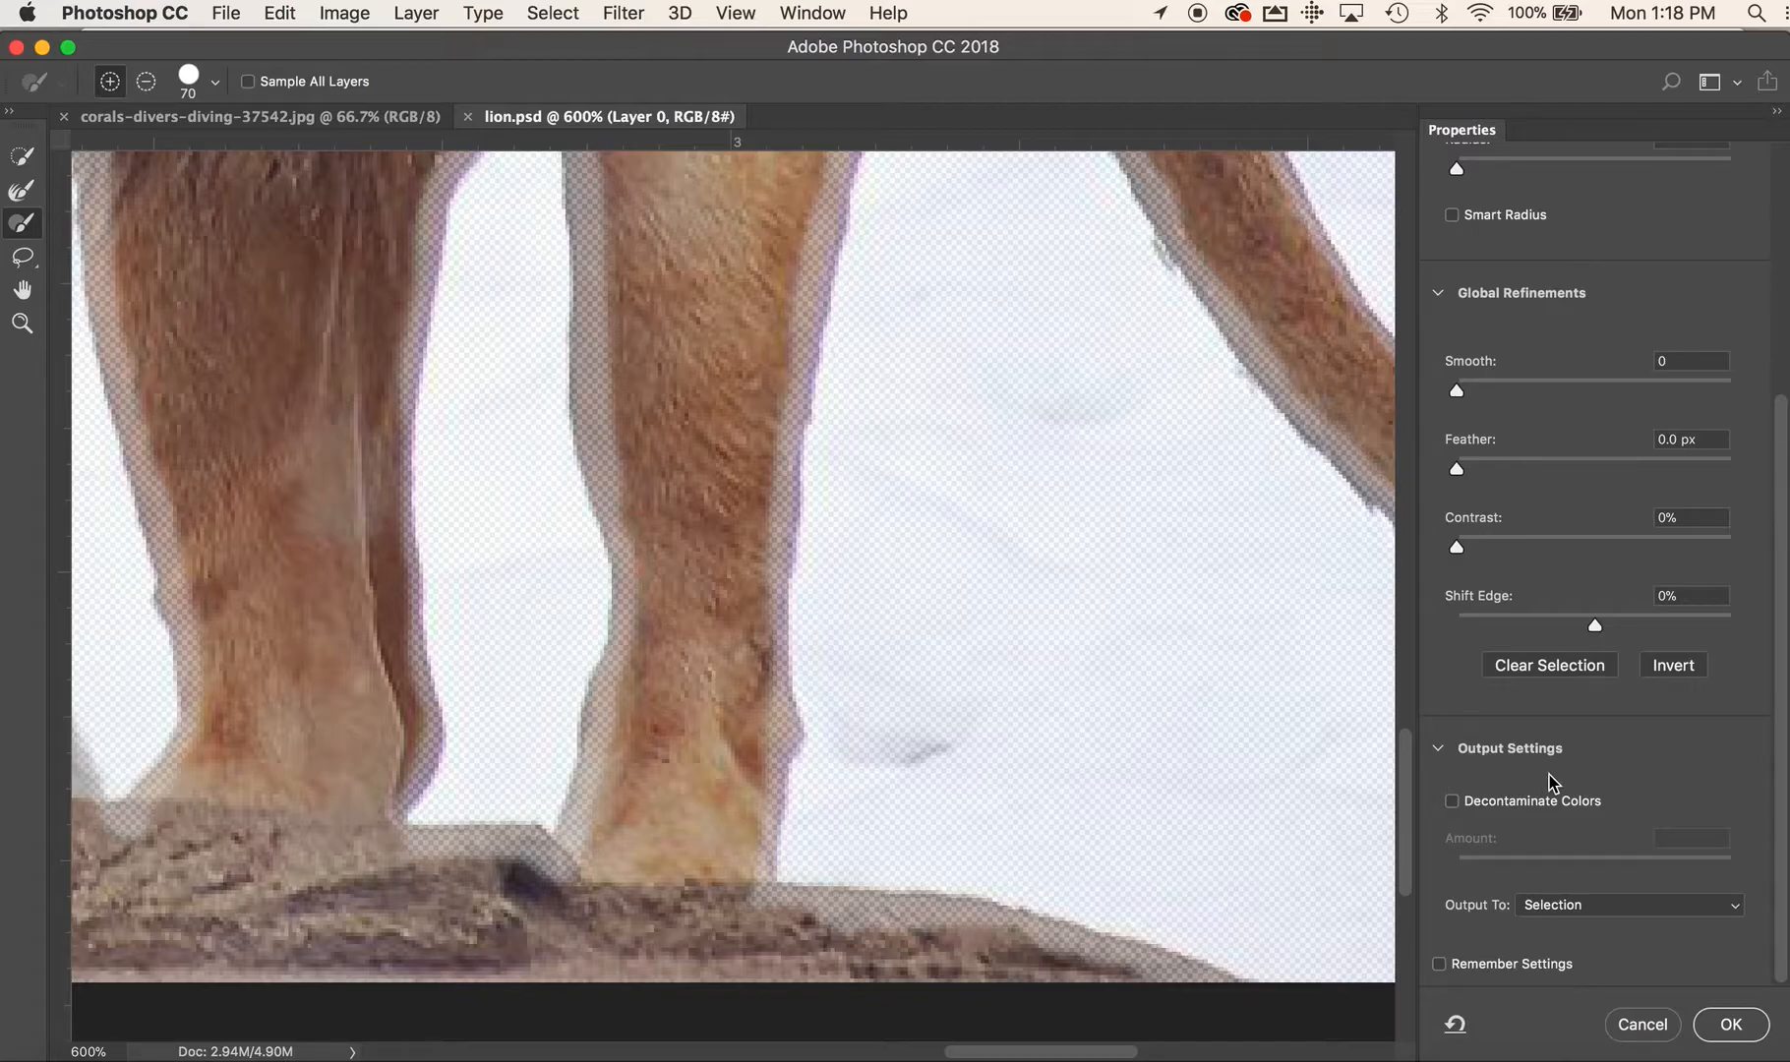
{"action": "scroll", "coordinate": [1551, 782], "scroll_direction": "up", "scroll_amount": 5}
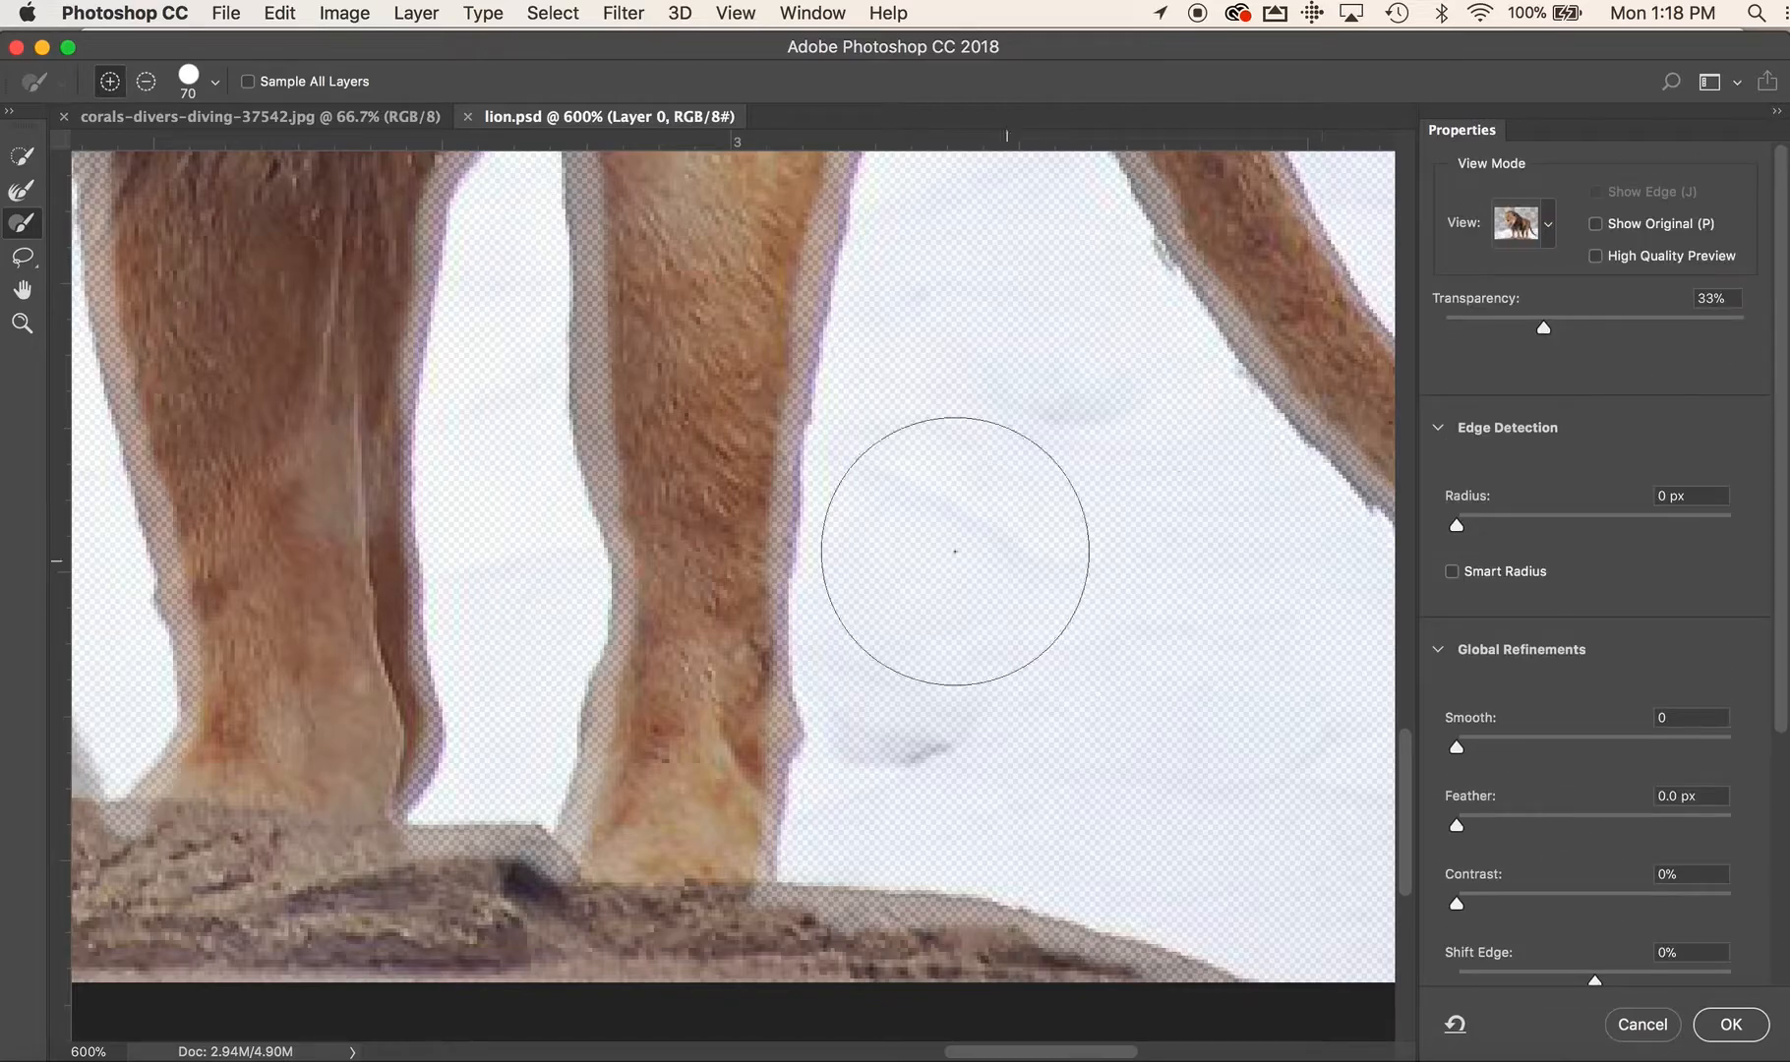
Refine the furry edge around the lion's head and mane down to the chest with the Refine Edge Brush at size 45
{"action": "left_click", "coordinate": [22, 190]}
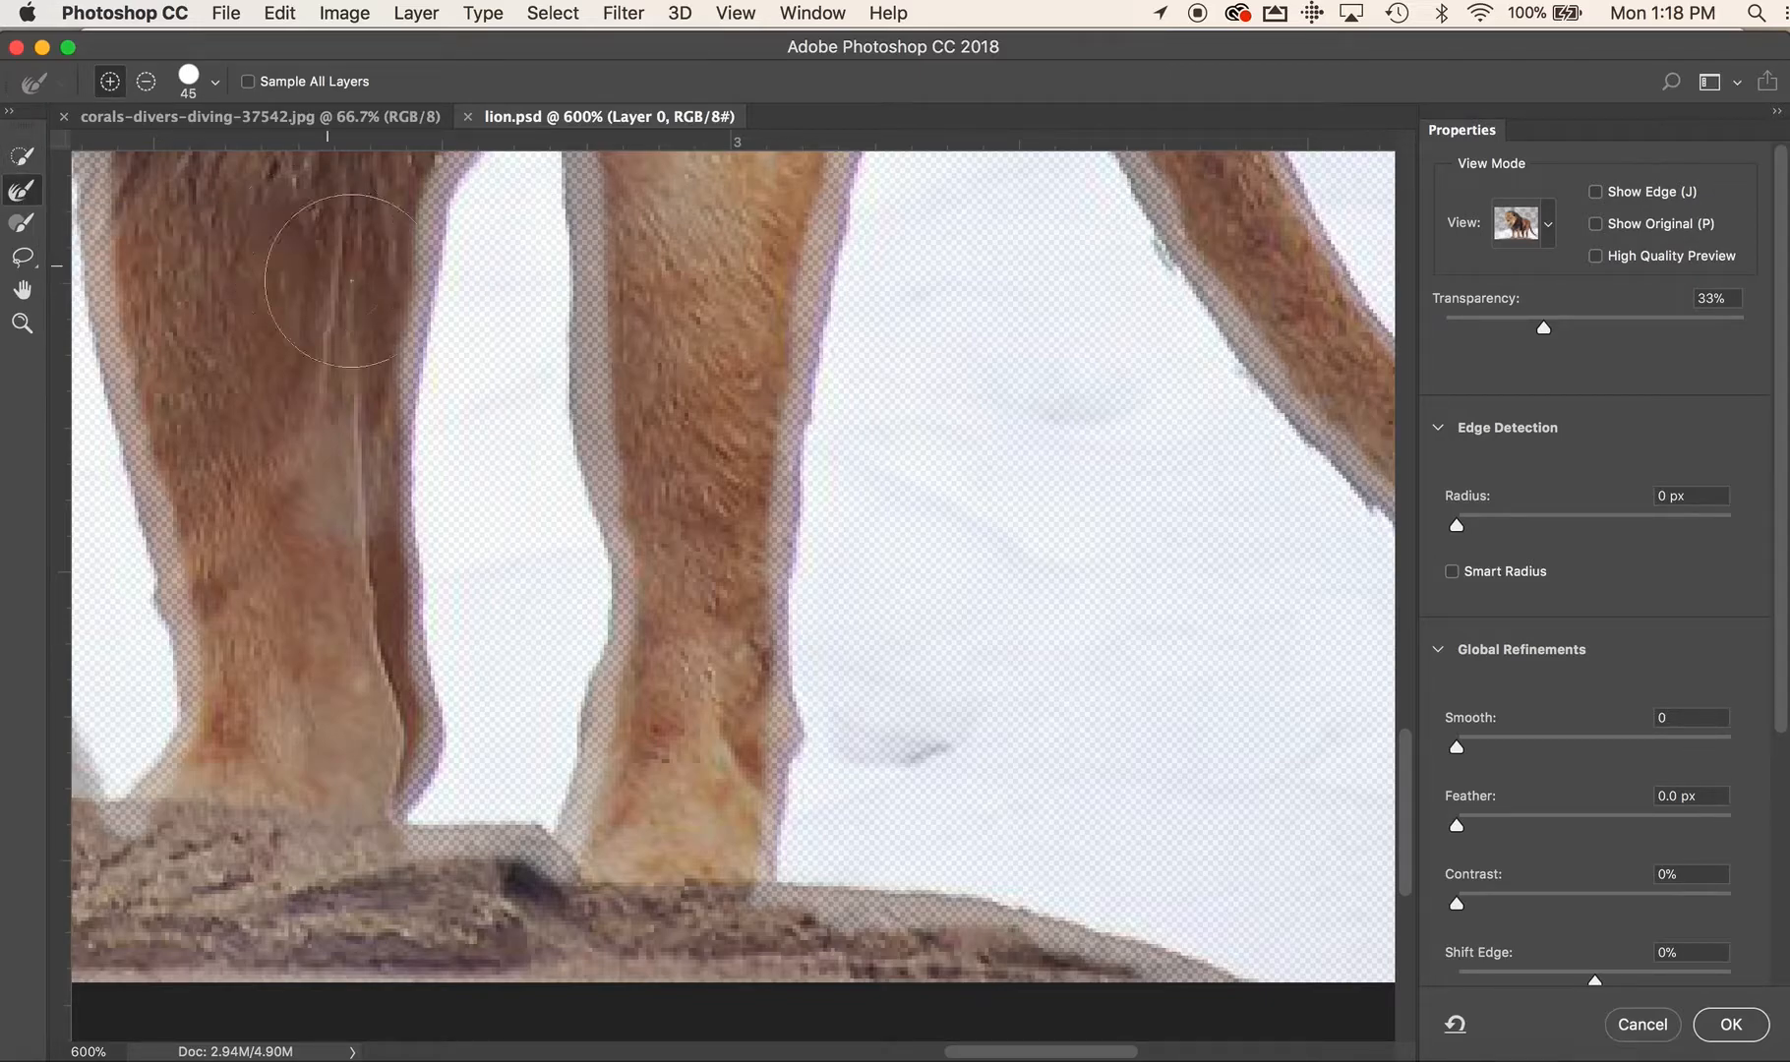
{"action": "key", "text": "space"}
{"action": "left_click_drag", "start_coordinate": [500, 351], "coordinate": [733, 984]}
{"action": "left_click_drag", "start_coordinate": [792, 1061], "coordinate": [1037, 1061]}
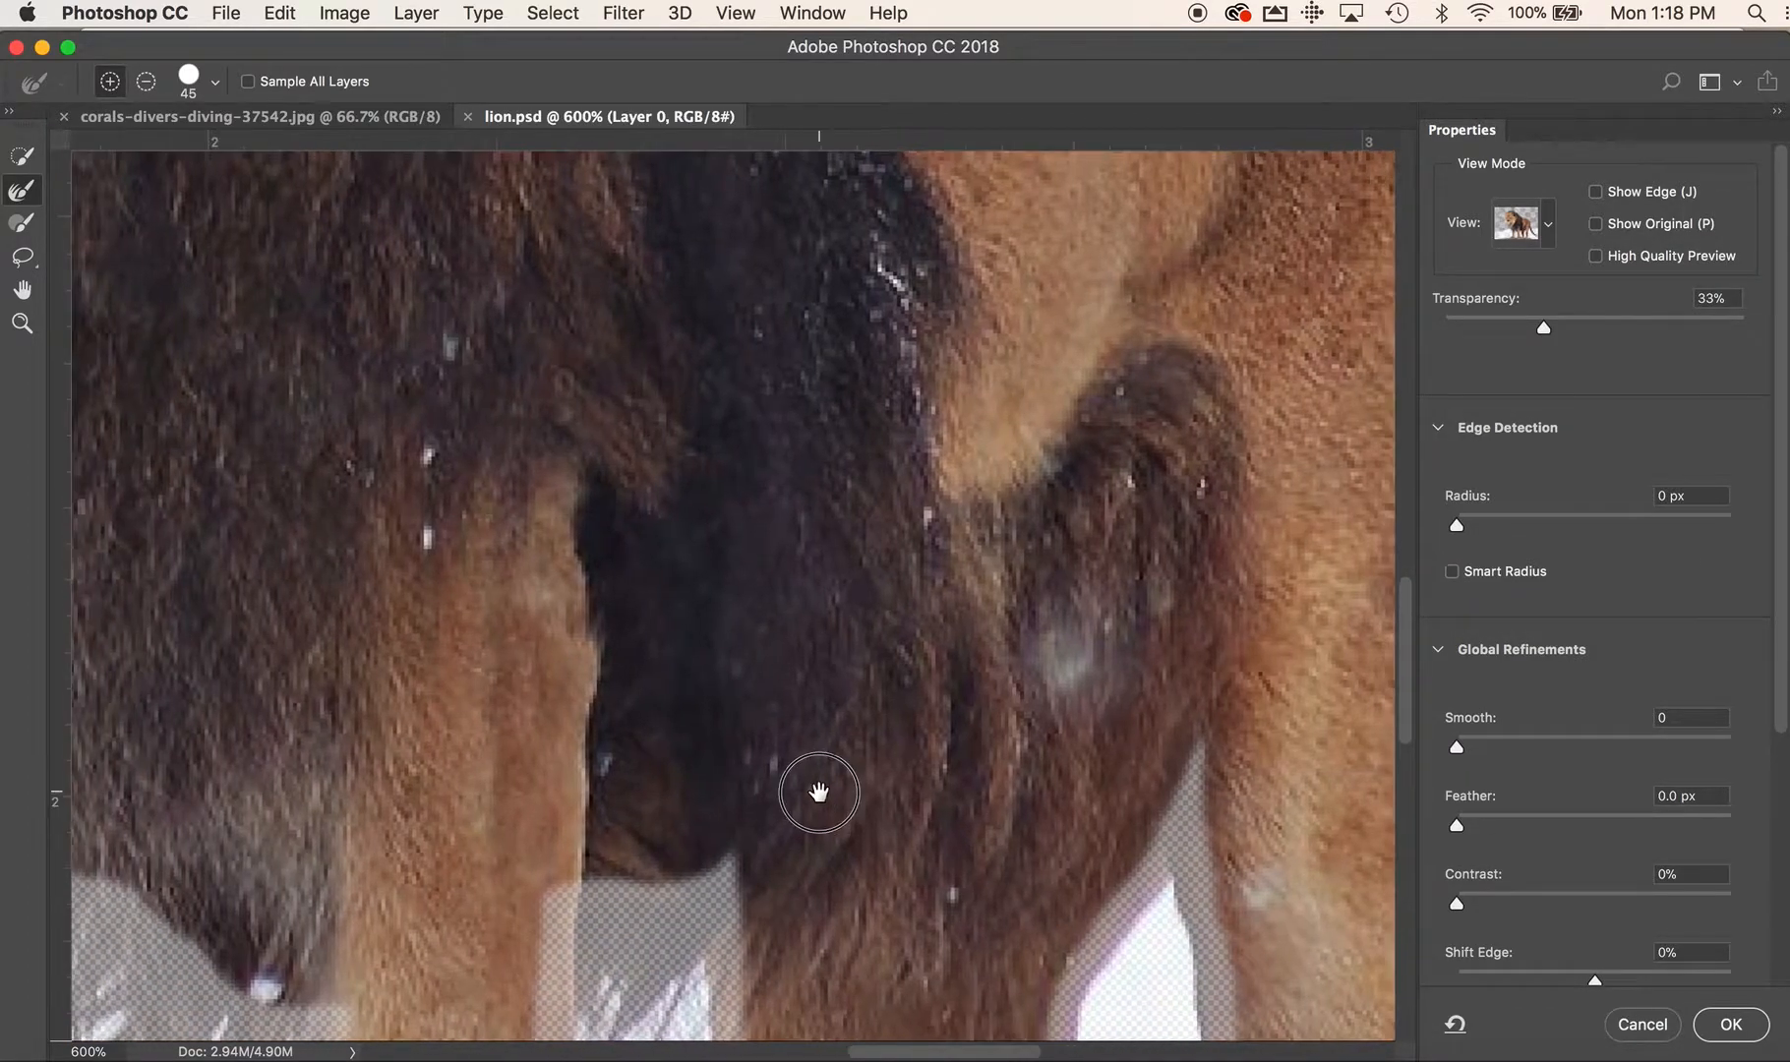
{"action": "left_click_drag", "start_coordinate": [819, 791], "coordinate": [891, 991]}
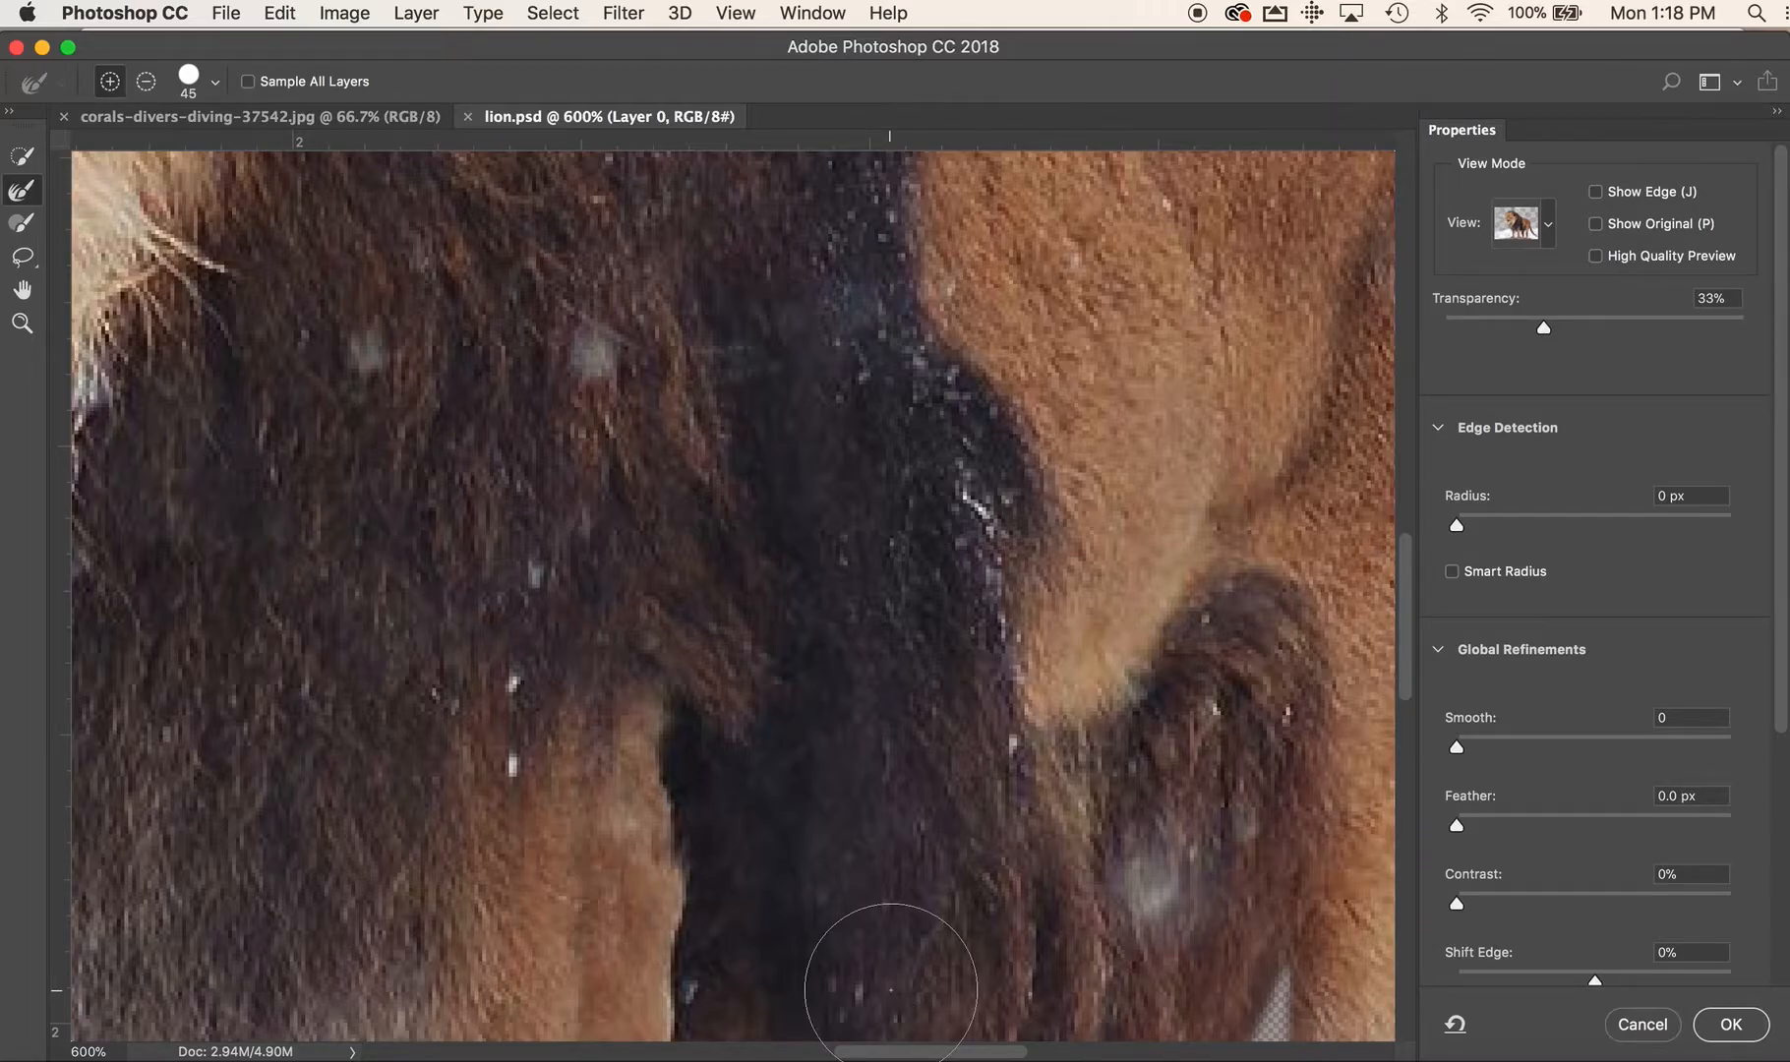
{"action": "key", "text": "super+0"}
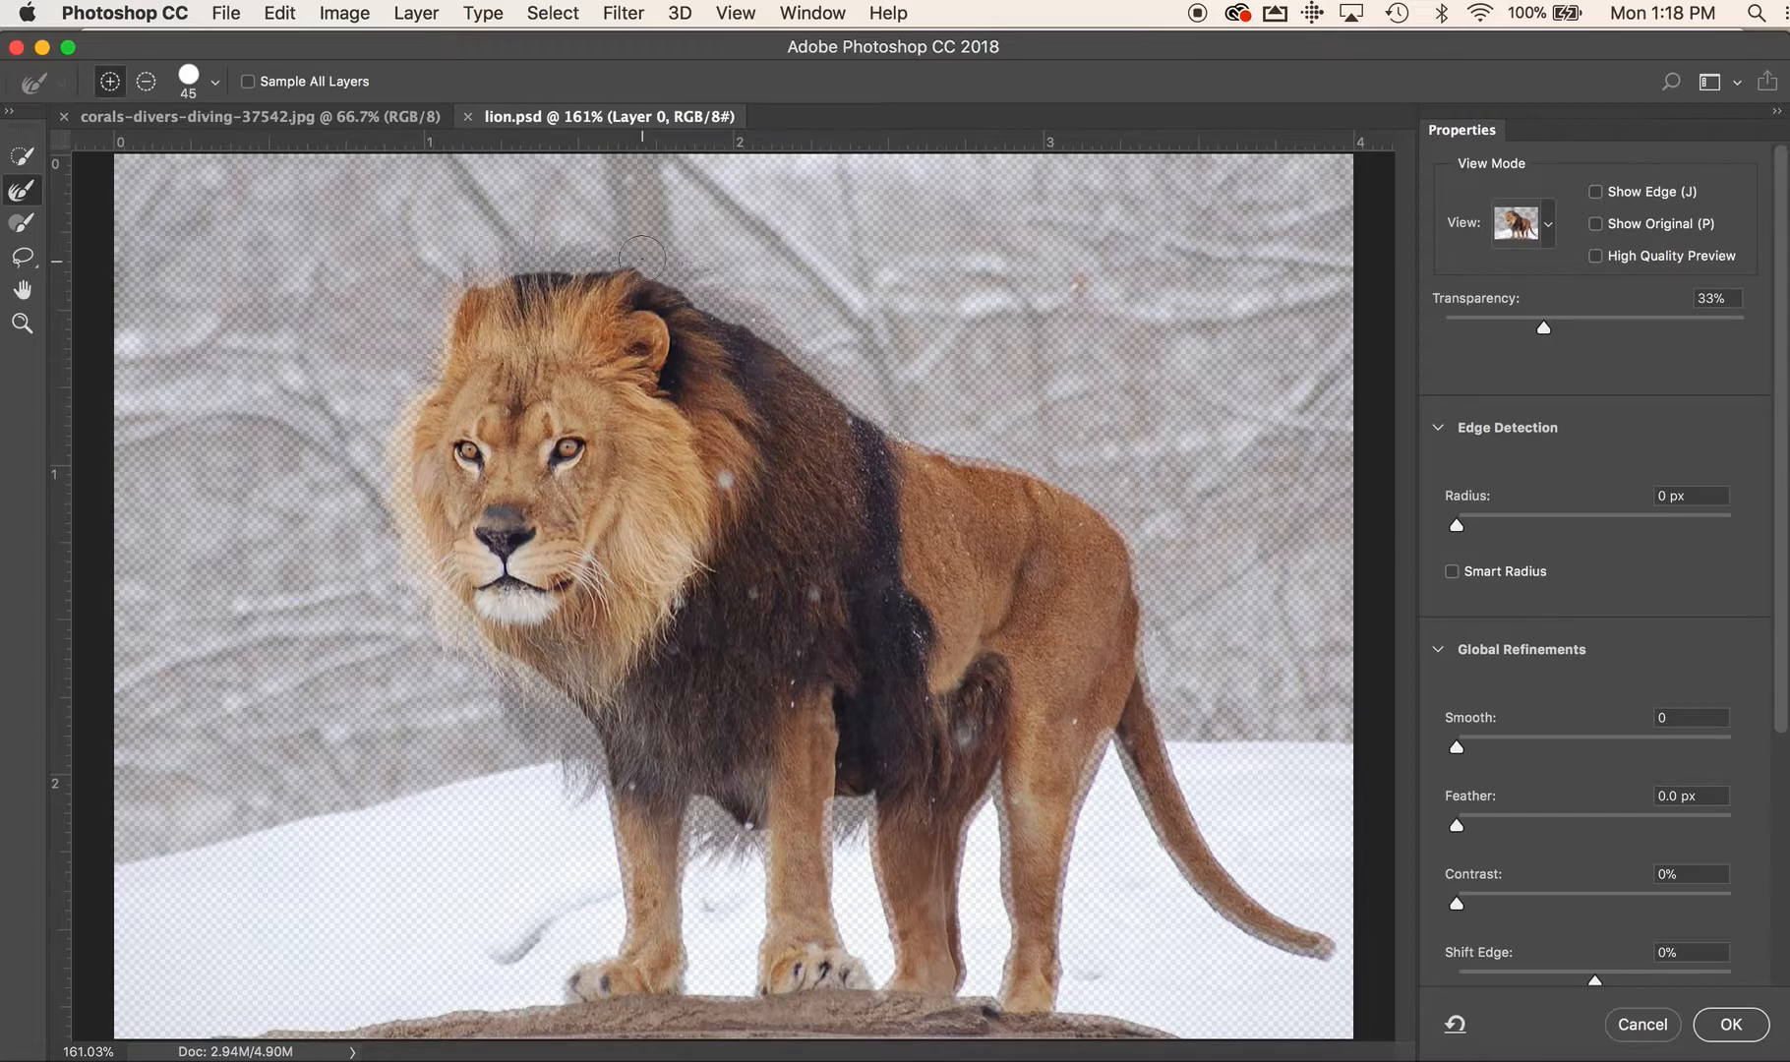
{"action": "mouse_move", "coordinate": [644, 259]}
{"action": "left_mouse_down"}
{"action": "mouse_move", "coordinate": [472, 267]}
{"action": "mouse_move", "coordinate": [400, 451]}
{"action": "mouse_move", "coordinate": [400, 430]}
{"action": "mouse_move", "coordinate": [409, 400]}
{"action": "mouse_move", "coordinate": [417, 580]}
{"action": "mouse_move", "coordinate": [454, 639]}
{"action": "mouse_move", "coordinate": [492, 652]}
{"action": "mouse_move", "coordinate": [472, 624]}
{"action": "mouse_move", "coordinate": [588, 725]}
{"action": "mouse_move", "coordinate": [605, 801]}
{"action": "mouse_move", "coordinate": [463, 621]}
{"action": "left_mouse_up"}
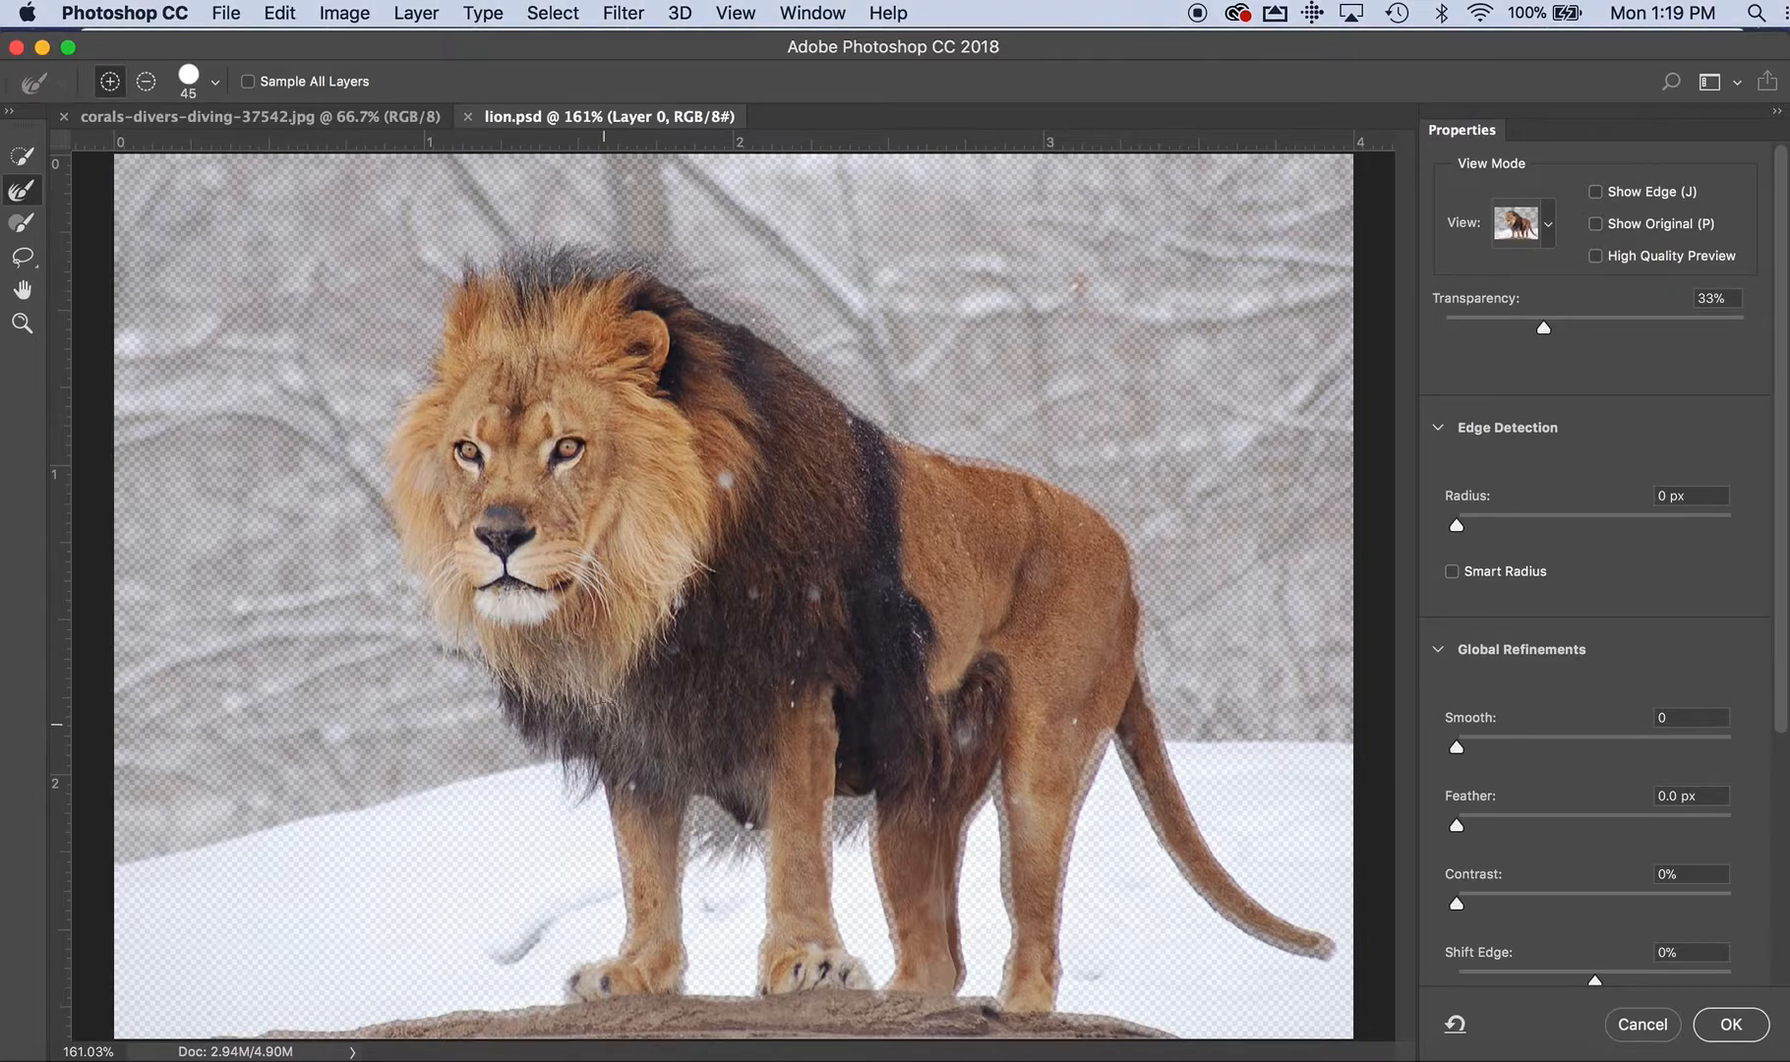
Refine the edges of the front legs, paws, rock, belly fur and the gap between the hind legs
{"action": "mouse_move", "coordinate": [617, 822]}
{"action": "left_mouse_down"}
{"action": "mouse_move", "coordinate": [614, 944]}
{"action": "mouse_move", "coordinate": [583, 977]}
{"action": "mouse_move", "coordinate": [215, 1035]}
{"action": "mouse_move", "coordinate": [252, 1046]}
{"action": "left_mouse_up"}
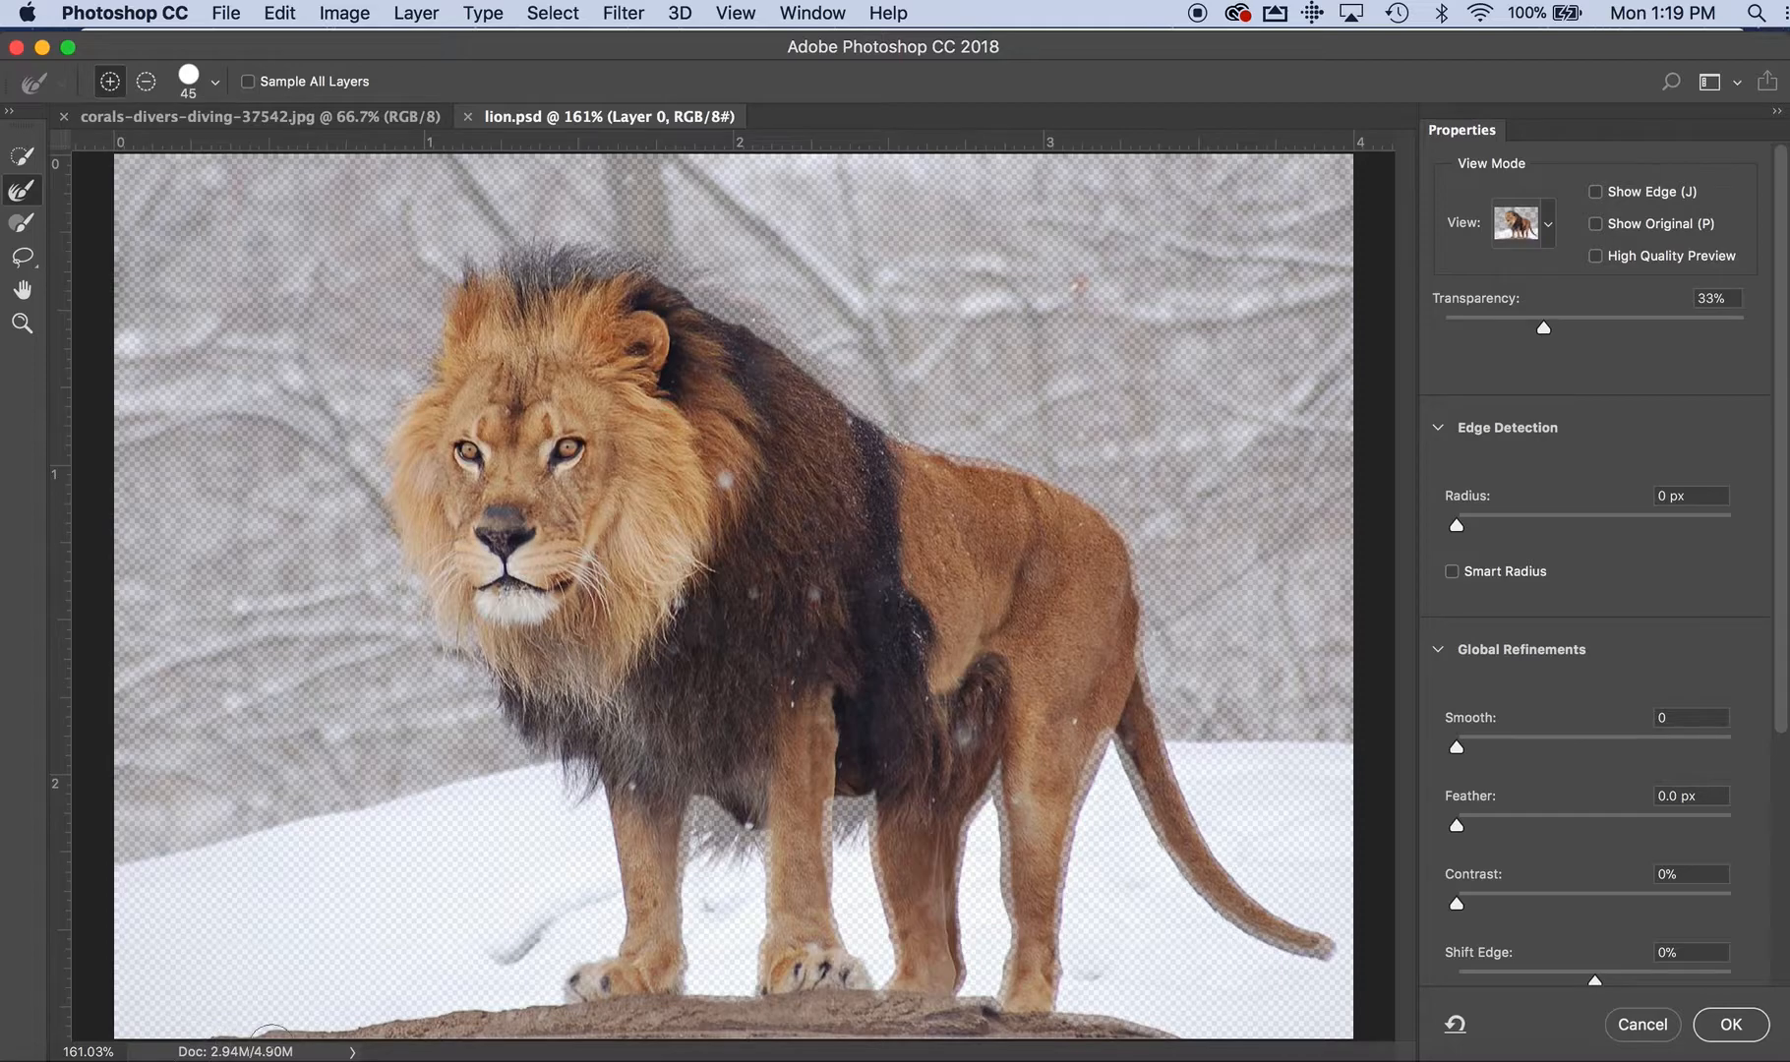
{"action": "mouse_move", "coordinate": [617, 1019]}
{"action": "left_mouse_down"}
{"action": "mouse_move", "coordinate": [845, 1034]}
{"action": "mouse_move", "coordinate": [733, 991]}
{"action": "mouse_move", "coordinate": [754, 960]}
{"action": "mouse_move", "coordinate": [757, 985]}
{"action": "mouse_move", "coordinate": [756, 845]}
{"action": "mouse_move", "coordinate": [694, 806]}
{"action": "mouse_move", "coordinate": [668, 1019]}
{"action": "mouse_move", "coordinate": [699, 843]}
{"action": "mouse_move", "coordinate": [773, 840]}
{"action": "mouse_move", "coordinate": [753, 790]}
{"action": "mouse_move", "coordinate": [824, 805]}
{"action": "mouse_move", "coordinate": [831, 782]}
{"action": "mouse_move", "coordinate": [823, 913]}
{"action": "mouse_move", "coordinate": [872, 1008]}
{"action": "left_mouse_up"}
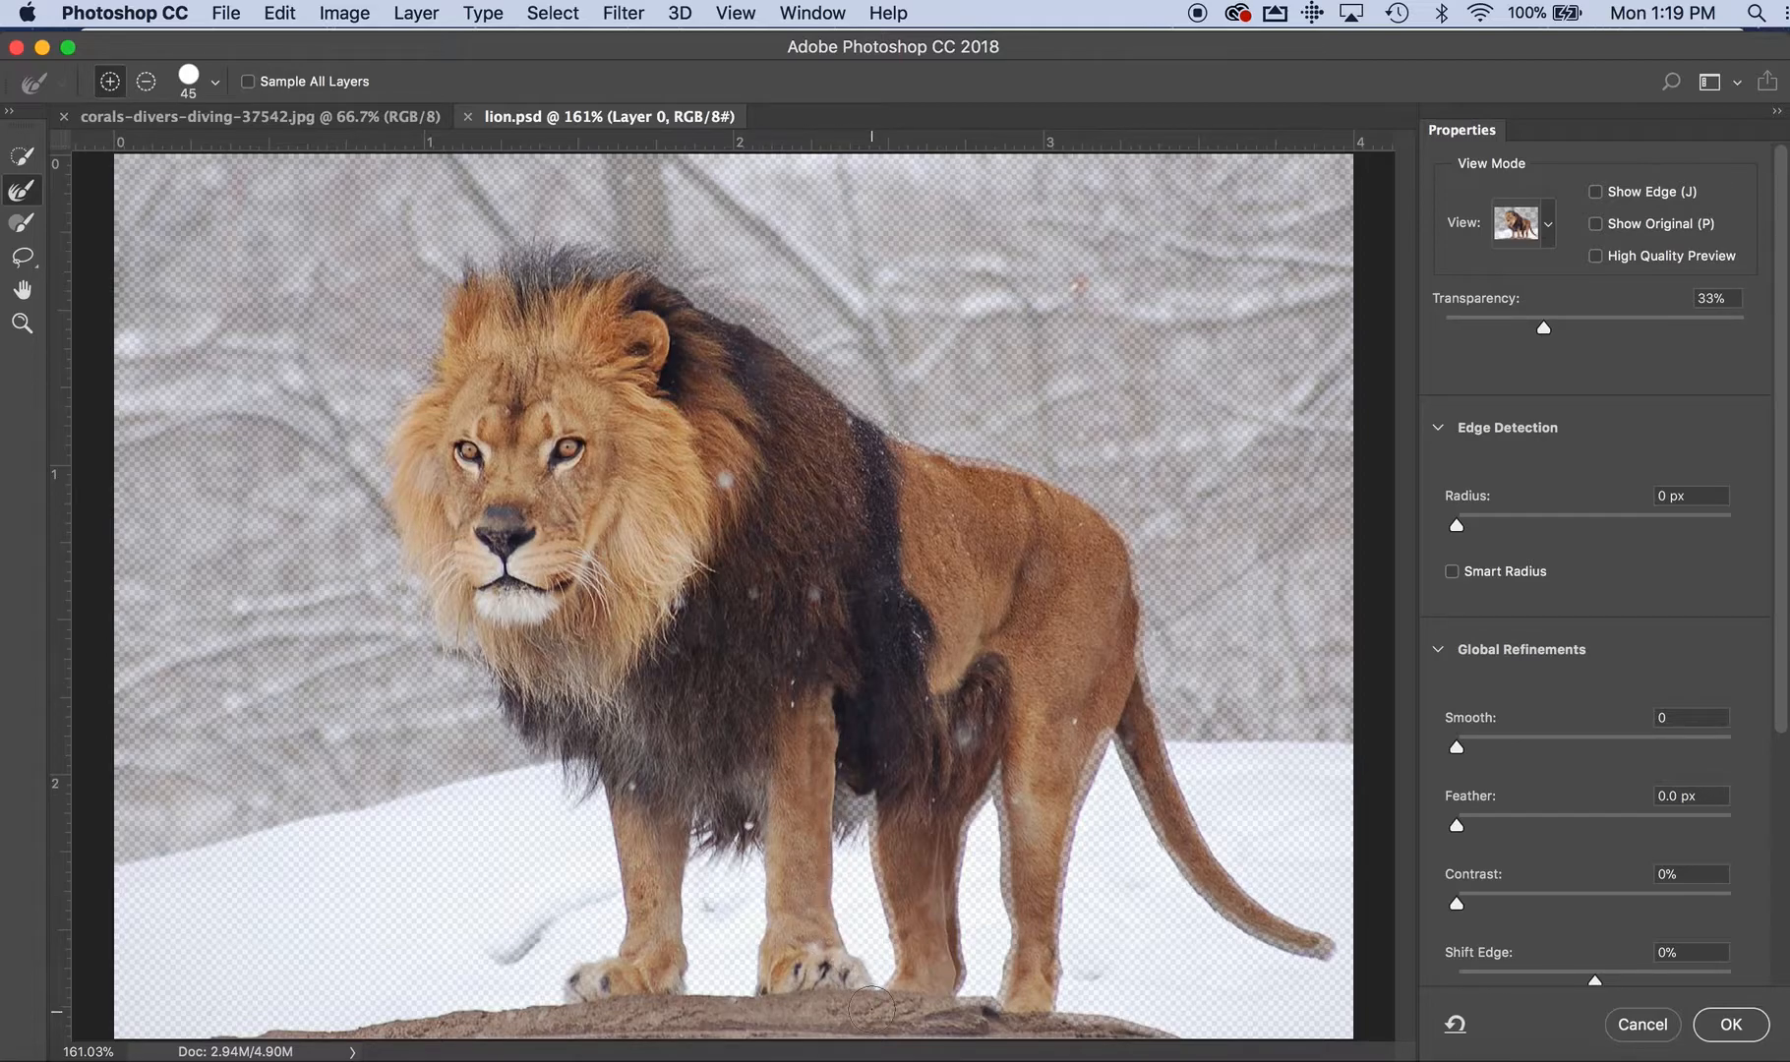
{"action": "mouse_move", "coordinate": [856, 824]}
{"action": "left_mouse_down"}
{"action": "mouse_move", "coordinate": [870, 795]}
{"action": "mouse_move", "coordinate": [843, 829]}
{"action": "mouse_move", "coordinate": [879, 821]}
{"action": "mouse_move", "coordinate": [903, 978]}
{"action": "mouse_move", "coordinate": [972, 785]}
{"action": "mouse_move", "coordinate": [984, 812]}
{"action": "mouse_move", "coordinate": [998, 778]}
{"action": "mouse_move", "coordinate": [1023, 882]}
{"action": "mouse_move", "coordinate": [993, 979]}
{"action": "mouse_move", "coordinate": [941, 1002]}
{"action": "left_mouse_up"}
{"action": "mouse_move", "coordinate": [939, 927]}
{"action": "left_mouse_down"}
{"action": "mouse_move", "coordinate": [950, 834]}
{"action": "mouse_move", "coordinate": [982, 815]}
{"action": "left_mouse_up"}
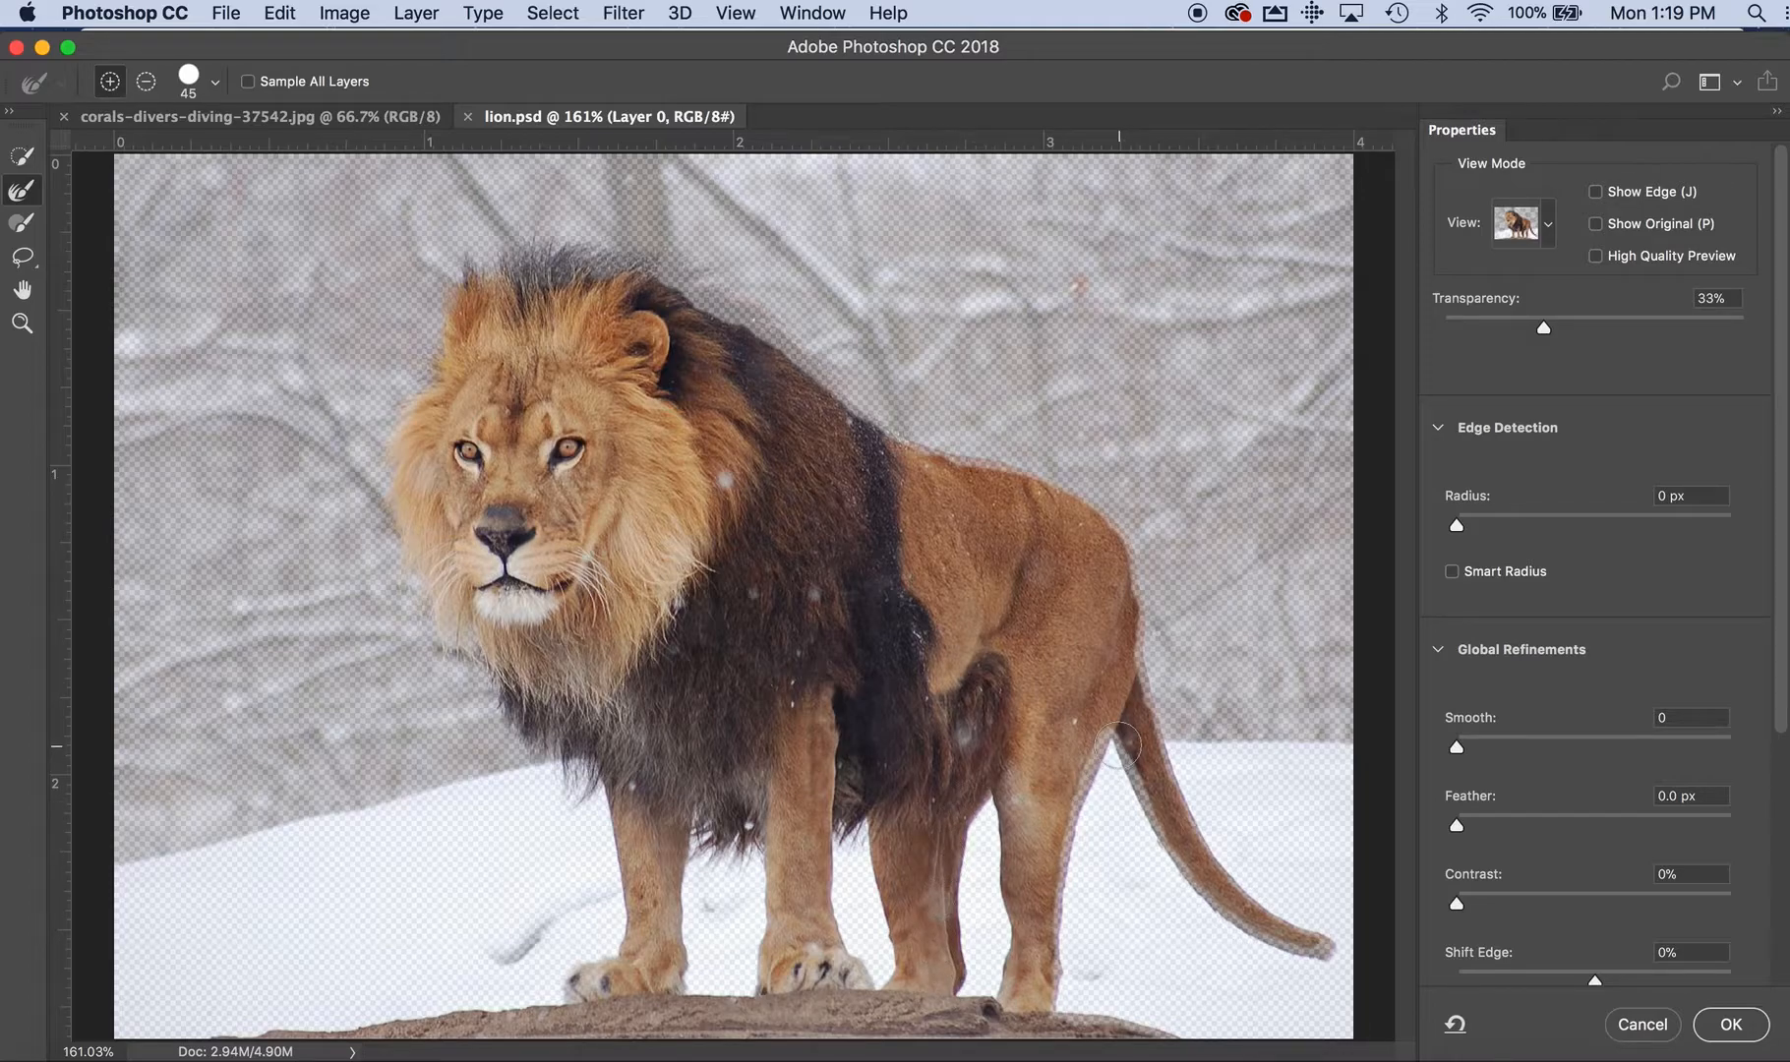
Refine the selection edge along the rear leg, the tail and the lion's back up to the mane
{"action": "mouse_move", "coordinate": [1118, 736]}
{"action": "left_mouse_down"}
{"action": "mouse_move", "coordinate": [1071, 858]}
{"action": "mouse_move", "coordinate": [1055, 1038]}
{"action": "left_mouse_up"}
{"action": "mouse_move", "coordinate": [1128, 733]}
{"action": "left_mouse_down"}
{"action": "mouse_move", "coordinate": [1137, 808]}
{"action": "mouse_move", "coordinate": [1184, 882]}
{"action": "mouse_move", "coordinate": [1276, 963]}
{"action": "mouse_move", "coordinate": [1336, 960]}
{"action": "mouse_move", "coordinate": [1337, 940]}
{"action": "mouse_move", "coordinate": [1246, 876]}
{"action": "mouse_move", "coordinate": [1217, 795]}
{"action": "mouse_move", "coordinate": [1202, 822]}
{"action": "mouse_move", "coordinate": [1166, 743]}
{"action": "left_mouse_up"}
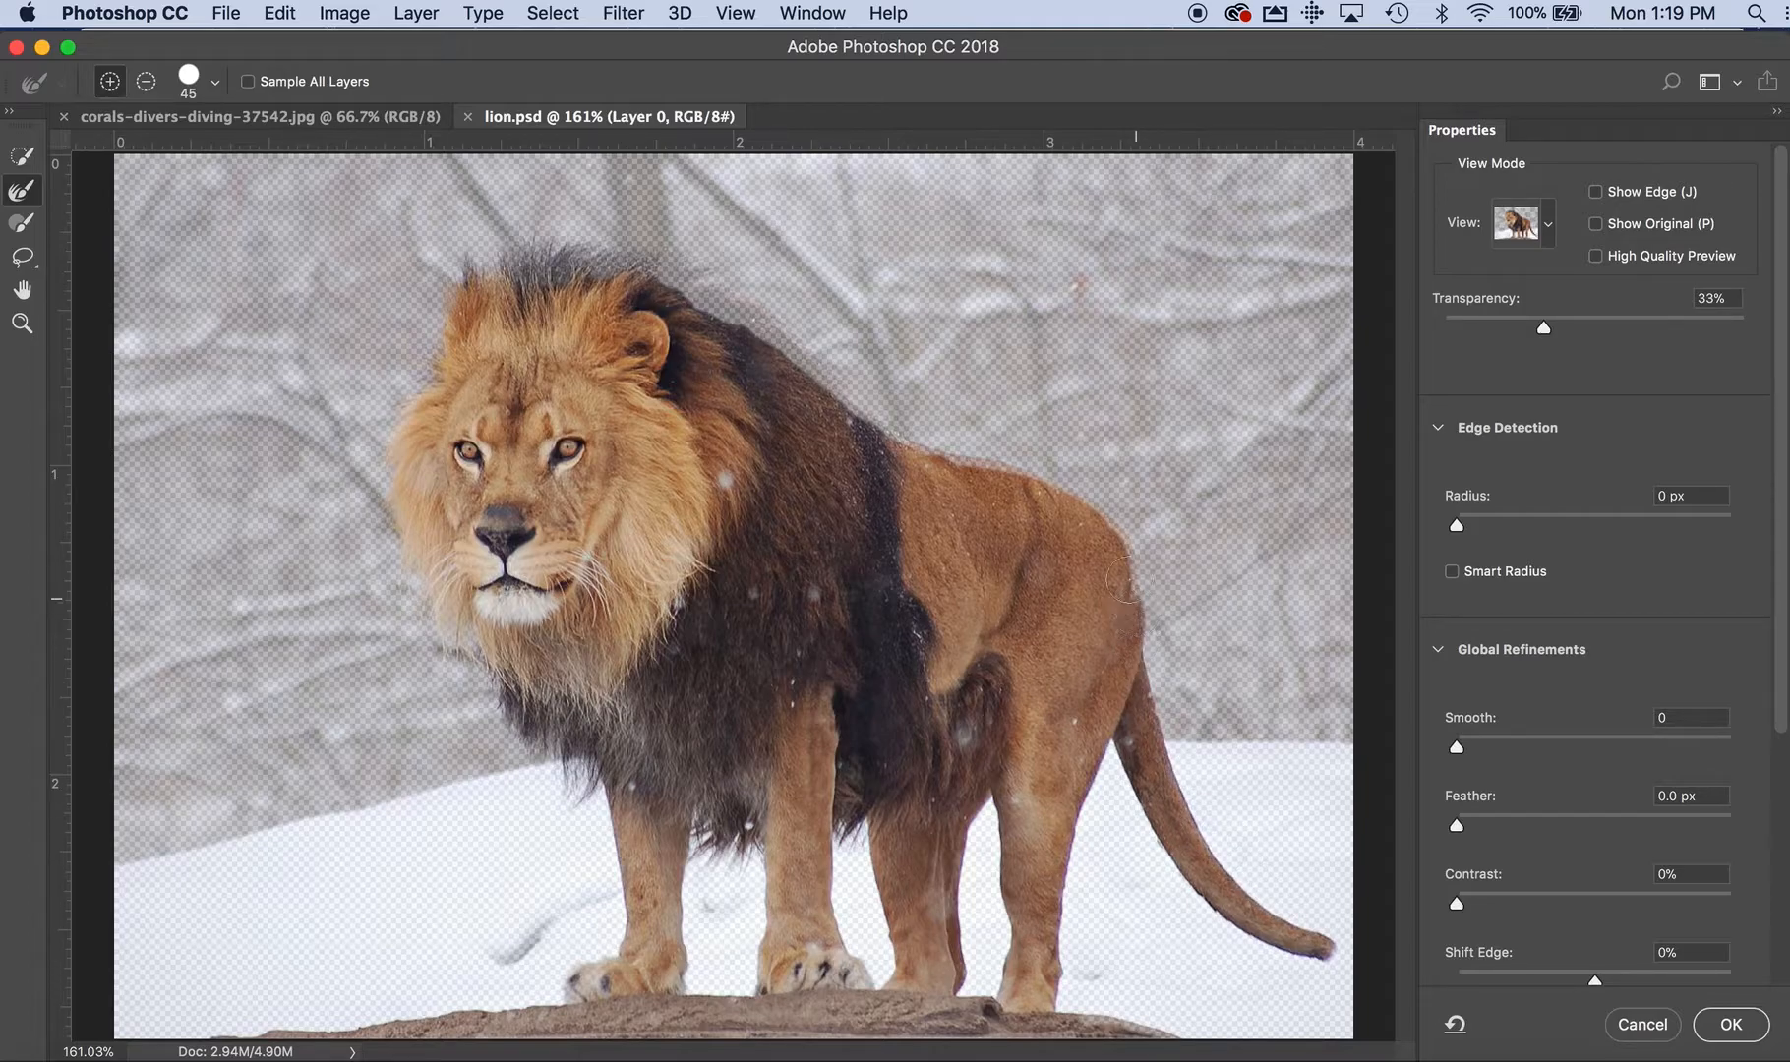
{"action": "left_click_drag", "start_coordinate": [957, 445], "coordinate": [864, 411]}
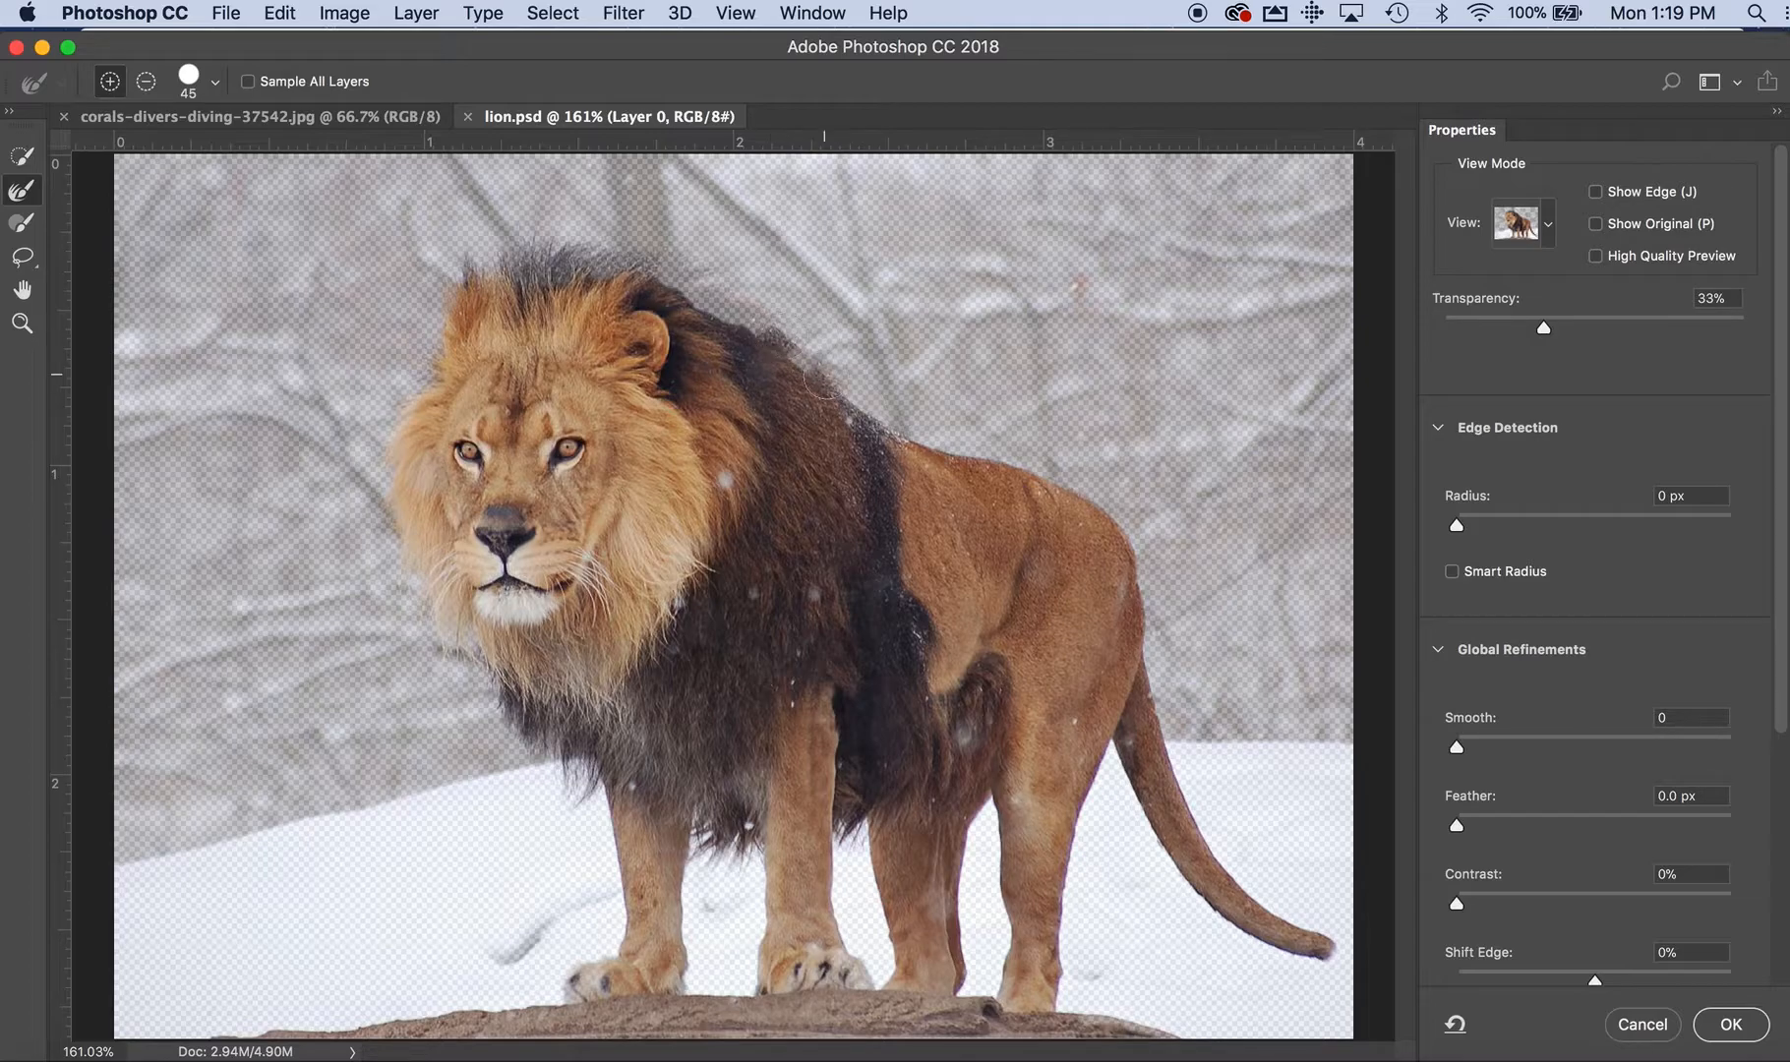
{"action": "left_click_drag", "start_coordinate": [752, 317], "coordinate": [647, 251]}
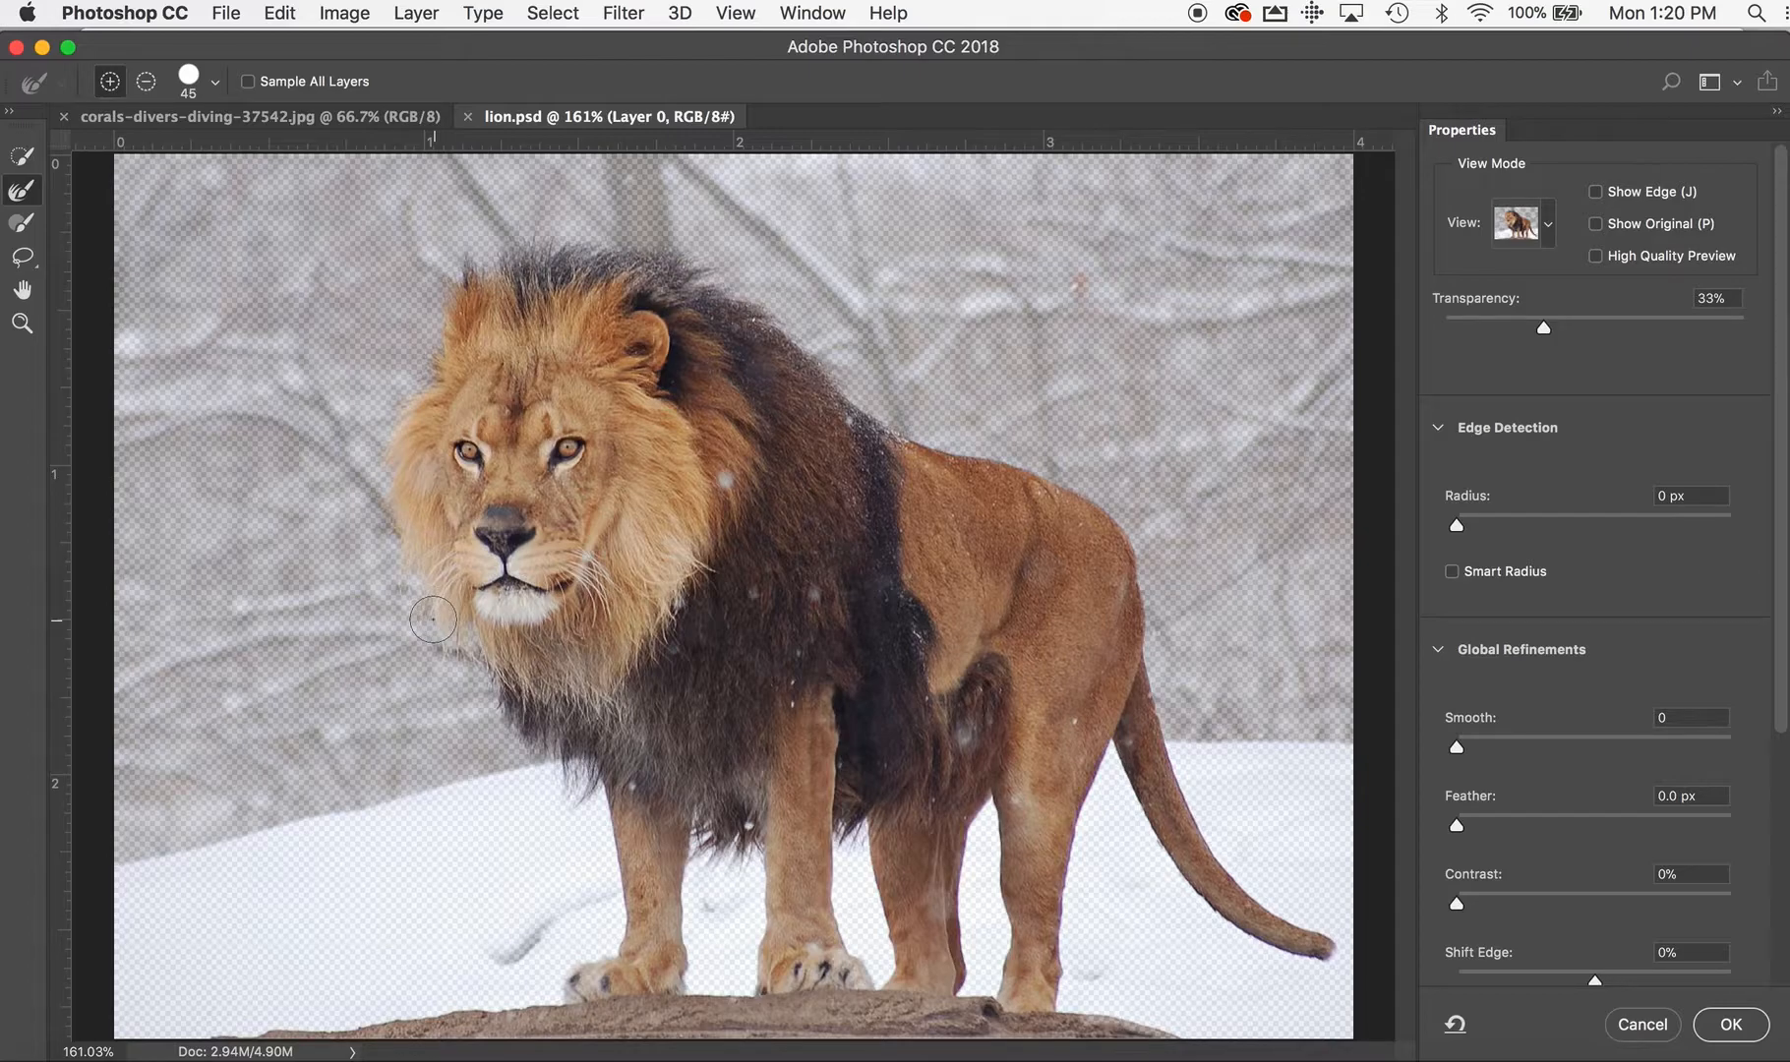
Switch the preview to Black & White and paint the grey interior of the lower mane solid white with the Brush tool
{"action": "left_click", "coordinate": [1547, 226]}
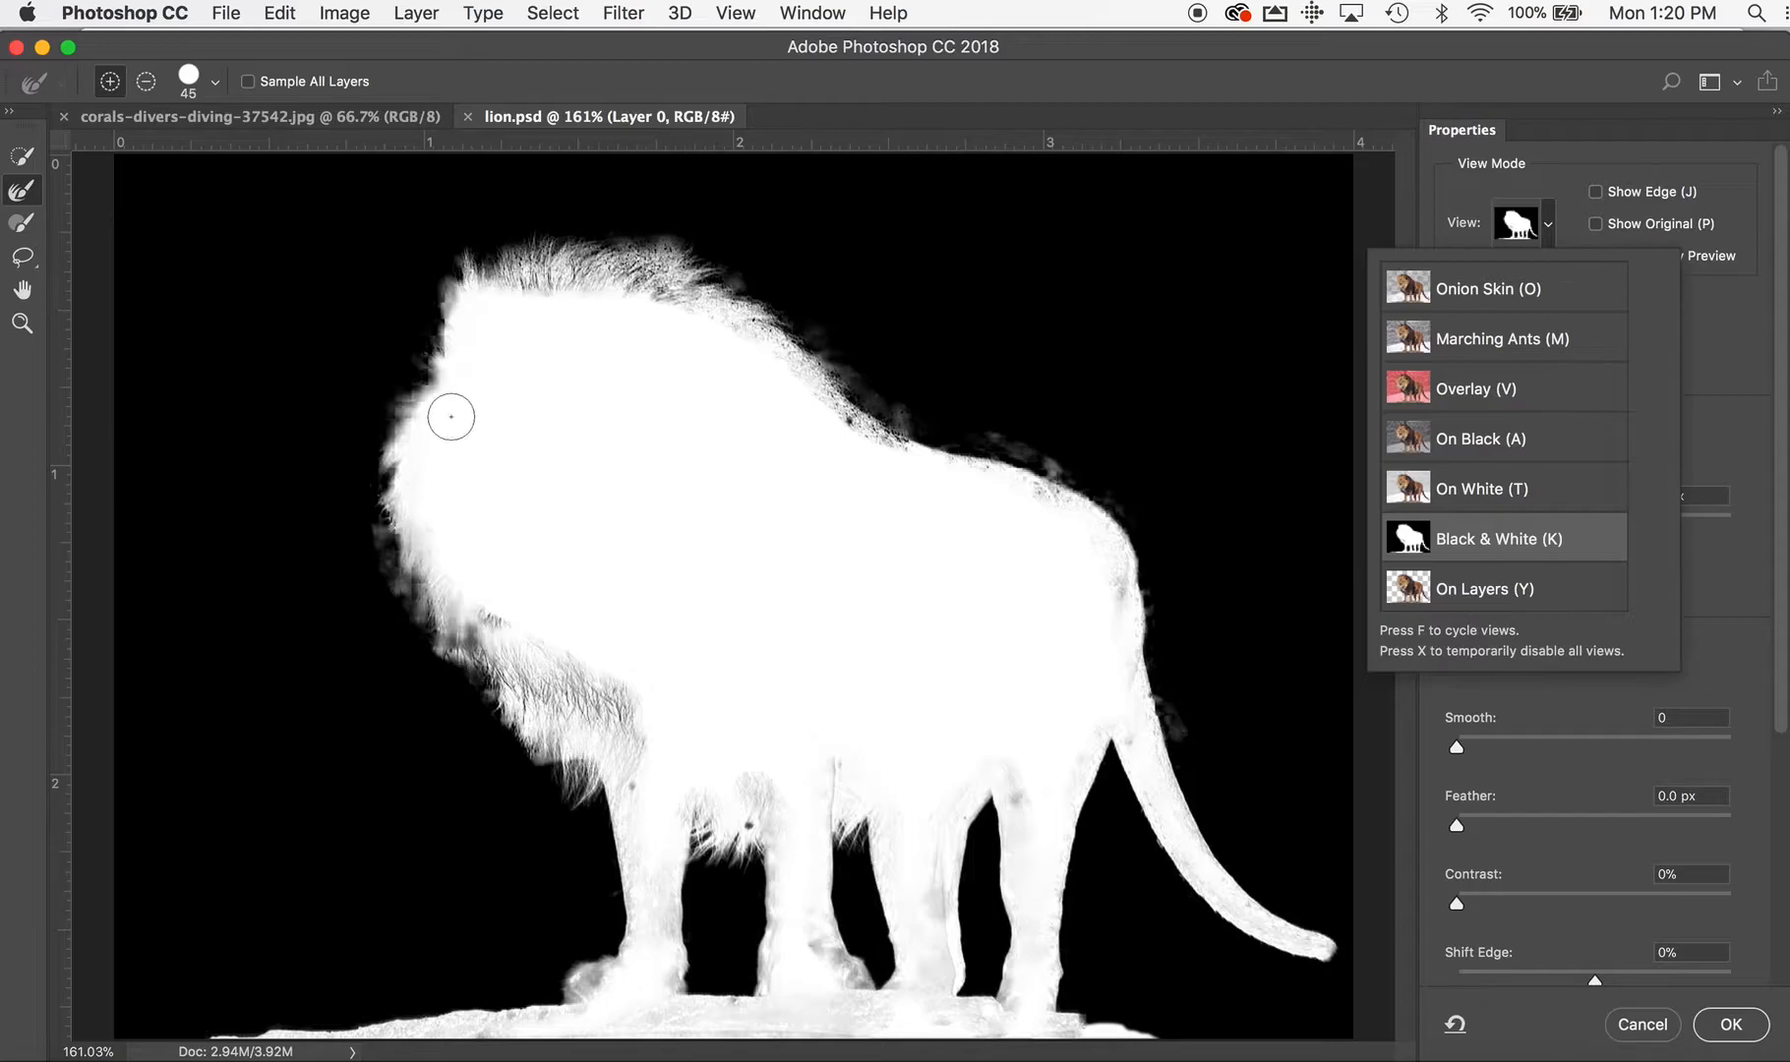
{"action": "left_click", "coordinate": [26, 226]}
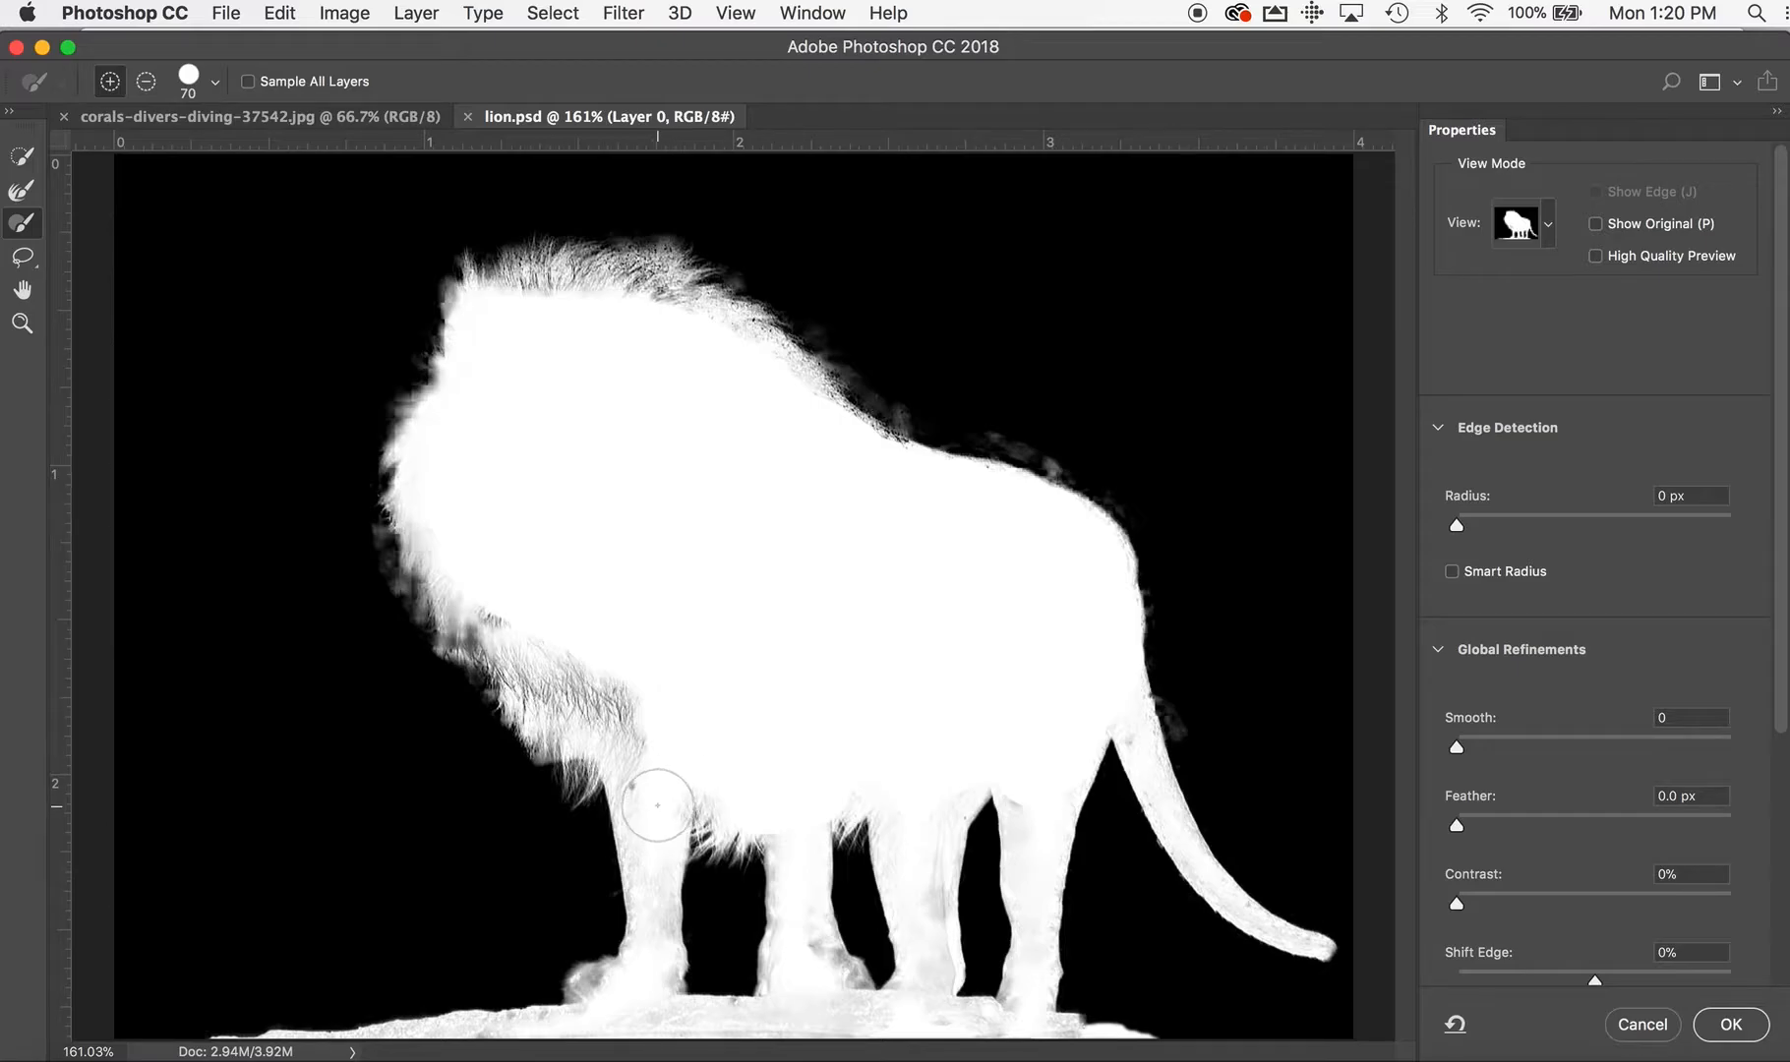
{"action": "mouse_move", "coordinate": [637, 730]}
{"action": "left_mouse_down"}
{"action": "mouse_move", "coordinate": [513, 591]}
{"action": "mouse_move", "coordinate": [541, 647]}
{"action": "mouse_move", "coordinate": [608, 702]}
{"action": "mouse_move", "coordinate": [572, 685]}
{"action": "mouse_move", "coordinate": [582, 698]}
{"action": "mouse_move", "coordinate": [596, 706]}
{"action": "mouse_move", "coordinate": [506, 588]}
{"action": "left_mouse_up"}
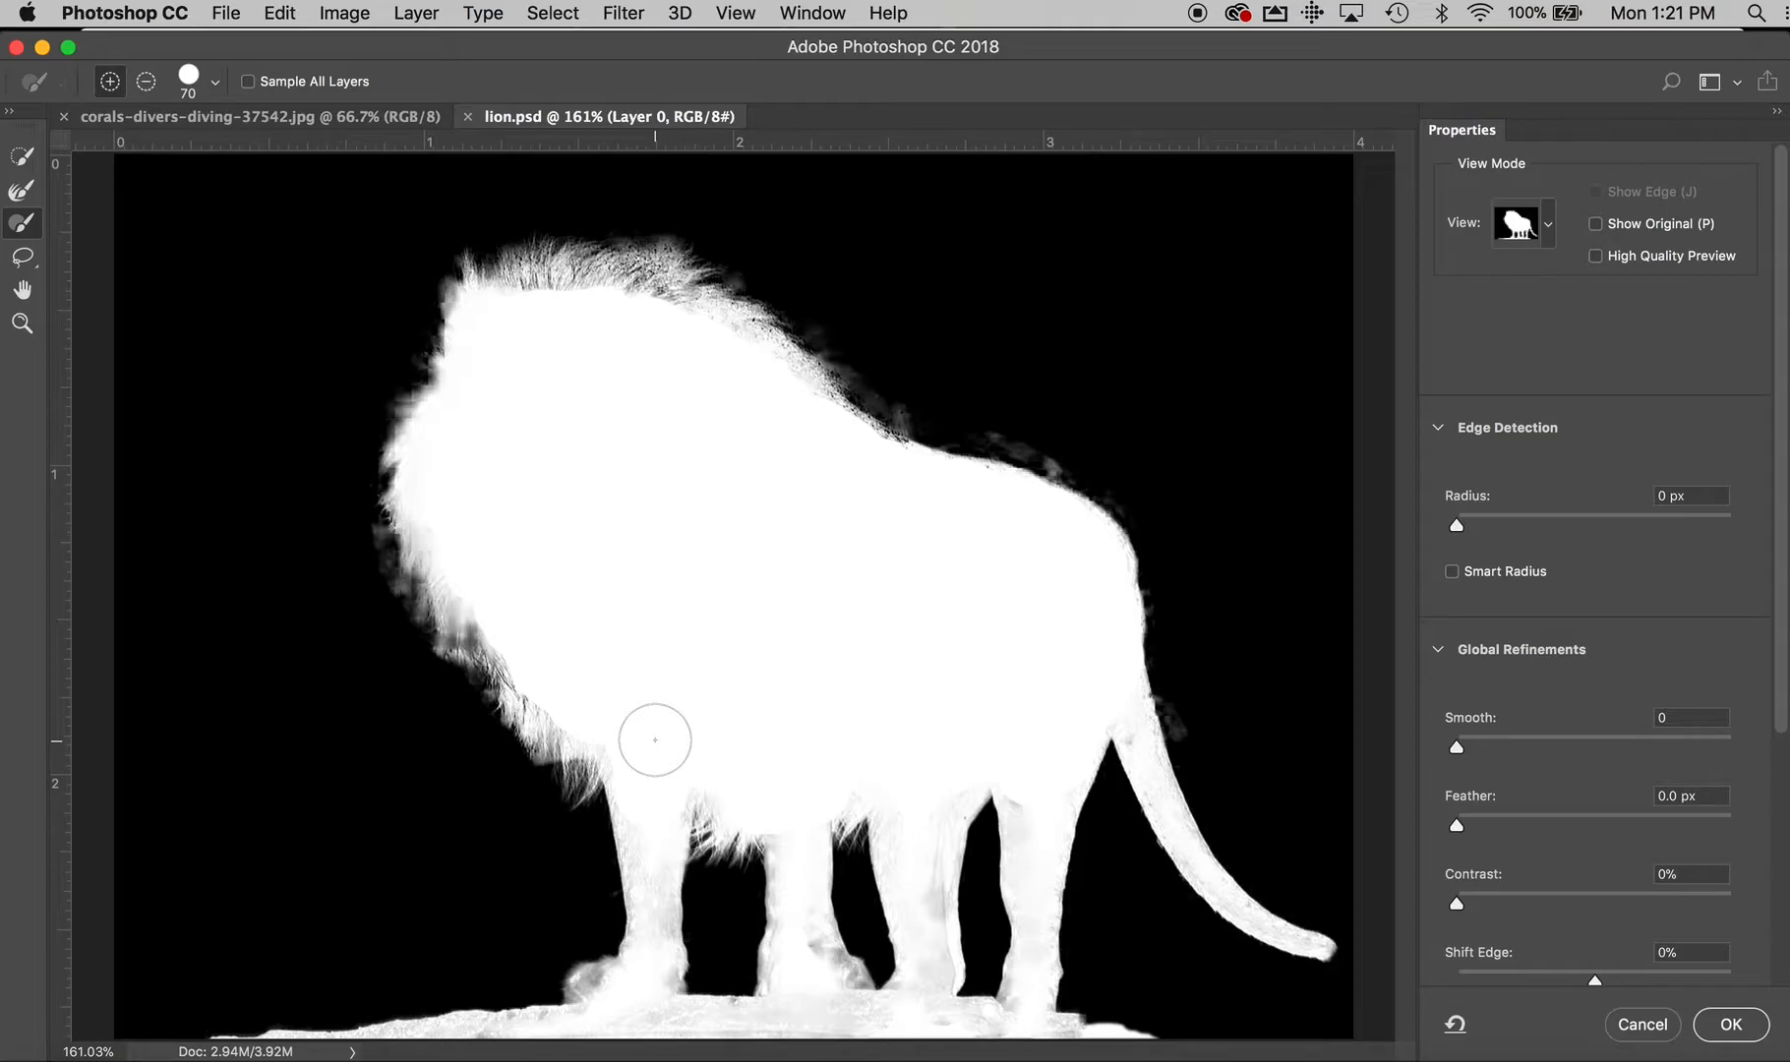
Reduce the brush to 45, then 20 for finer areas, and paint the lion's legs, the rock and the tail solid white
{"action": "key", "text": "bracketleft"}
{"action": "key", "text": "bracketleft"}
{"action": "key", "text": "bracketleft"}
{"action": "mouse_move", "coordinate": [640, 828]}
{"action": "left_mouse_down"}
{"action": "mouse_move", "coordinate": [643, 962]}
{"action": "mouse_move", "coordinate": [590, 996]}
{"action": "mouse_move", "coordinate": [654, 970]}
{"action": "mouse_move", "coordinate": [657, 997]}
{"action": "mouse_move", "coordinate": [571, 1036]}
{"action": "left_mouse_up"}
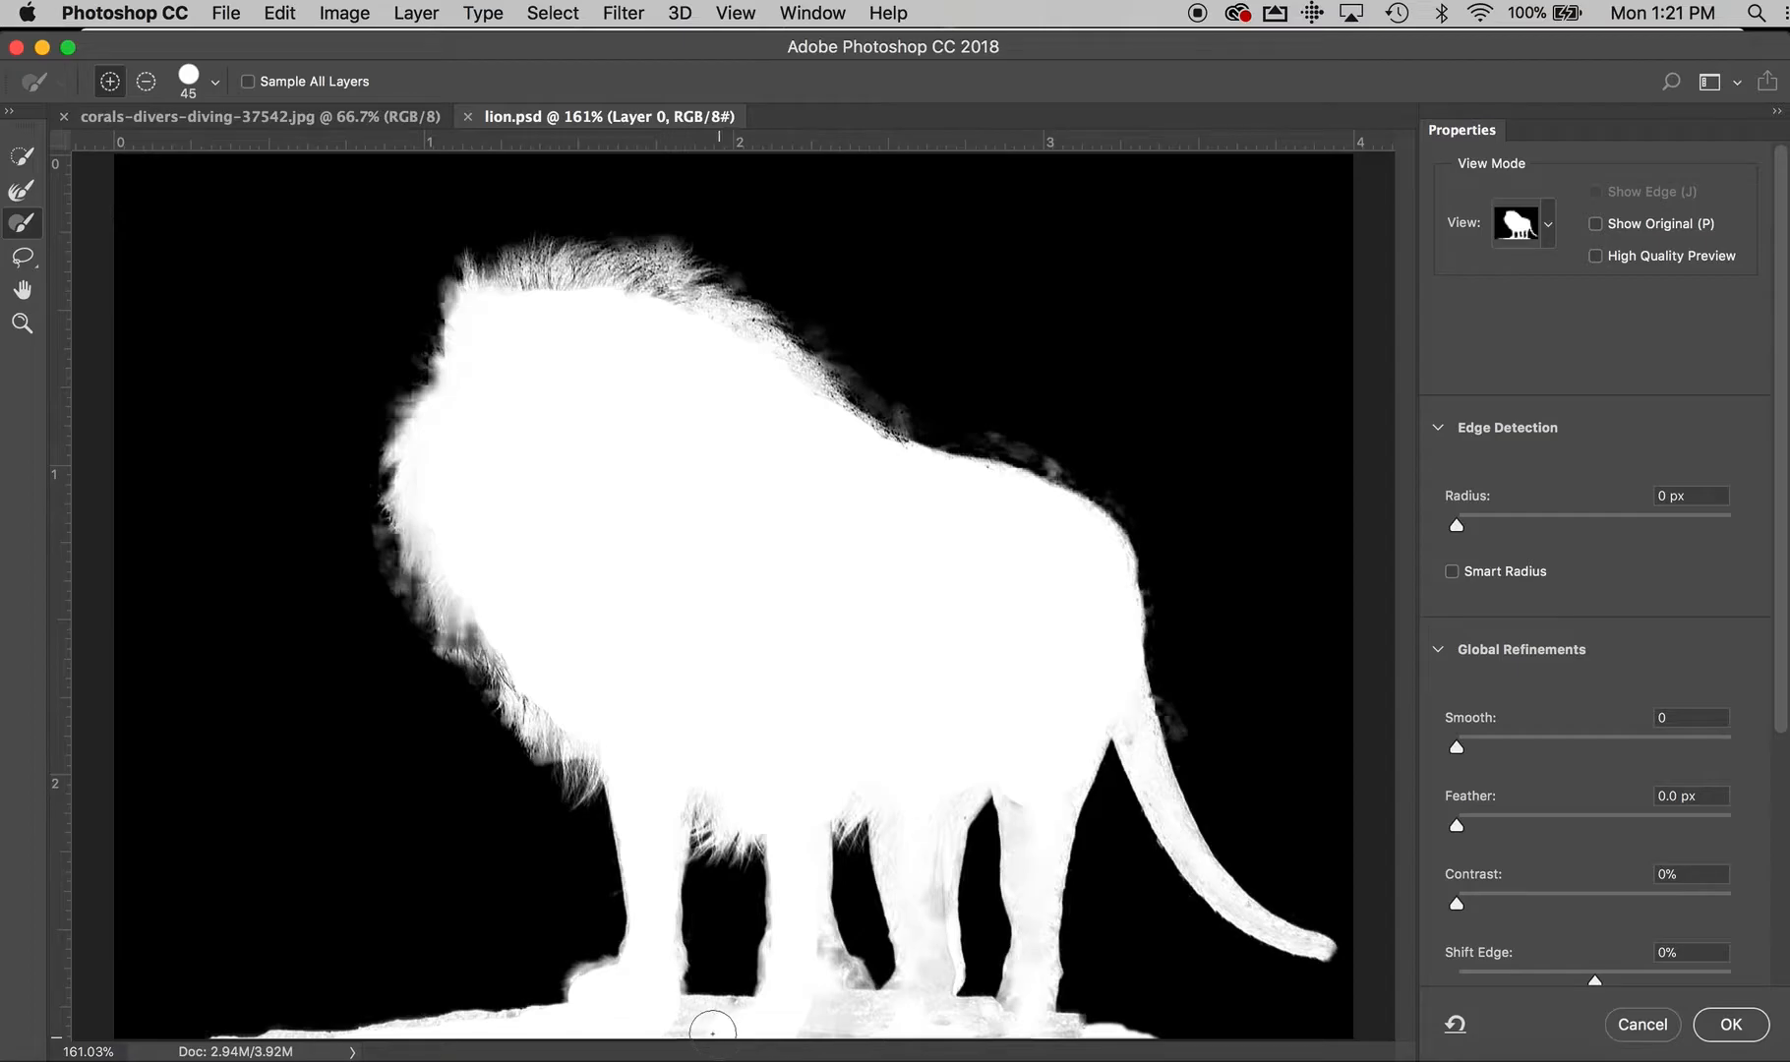
{"action": "left_click_drag", "start_coordinate": [745, 1024], "coordinate": [890, 1024]}
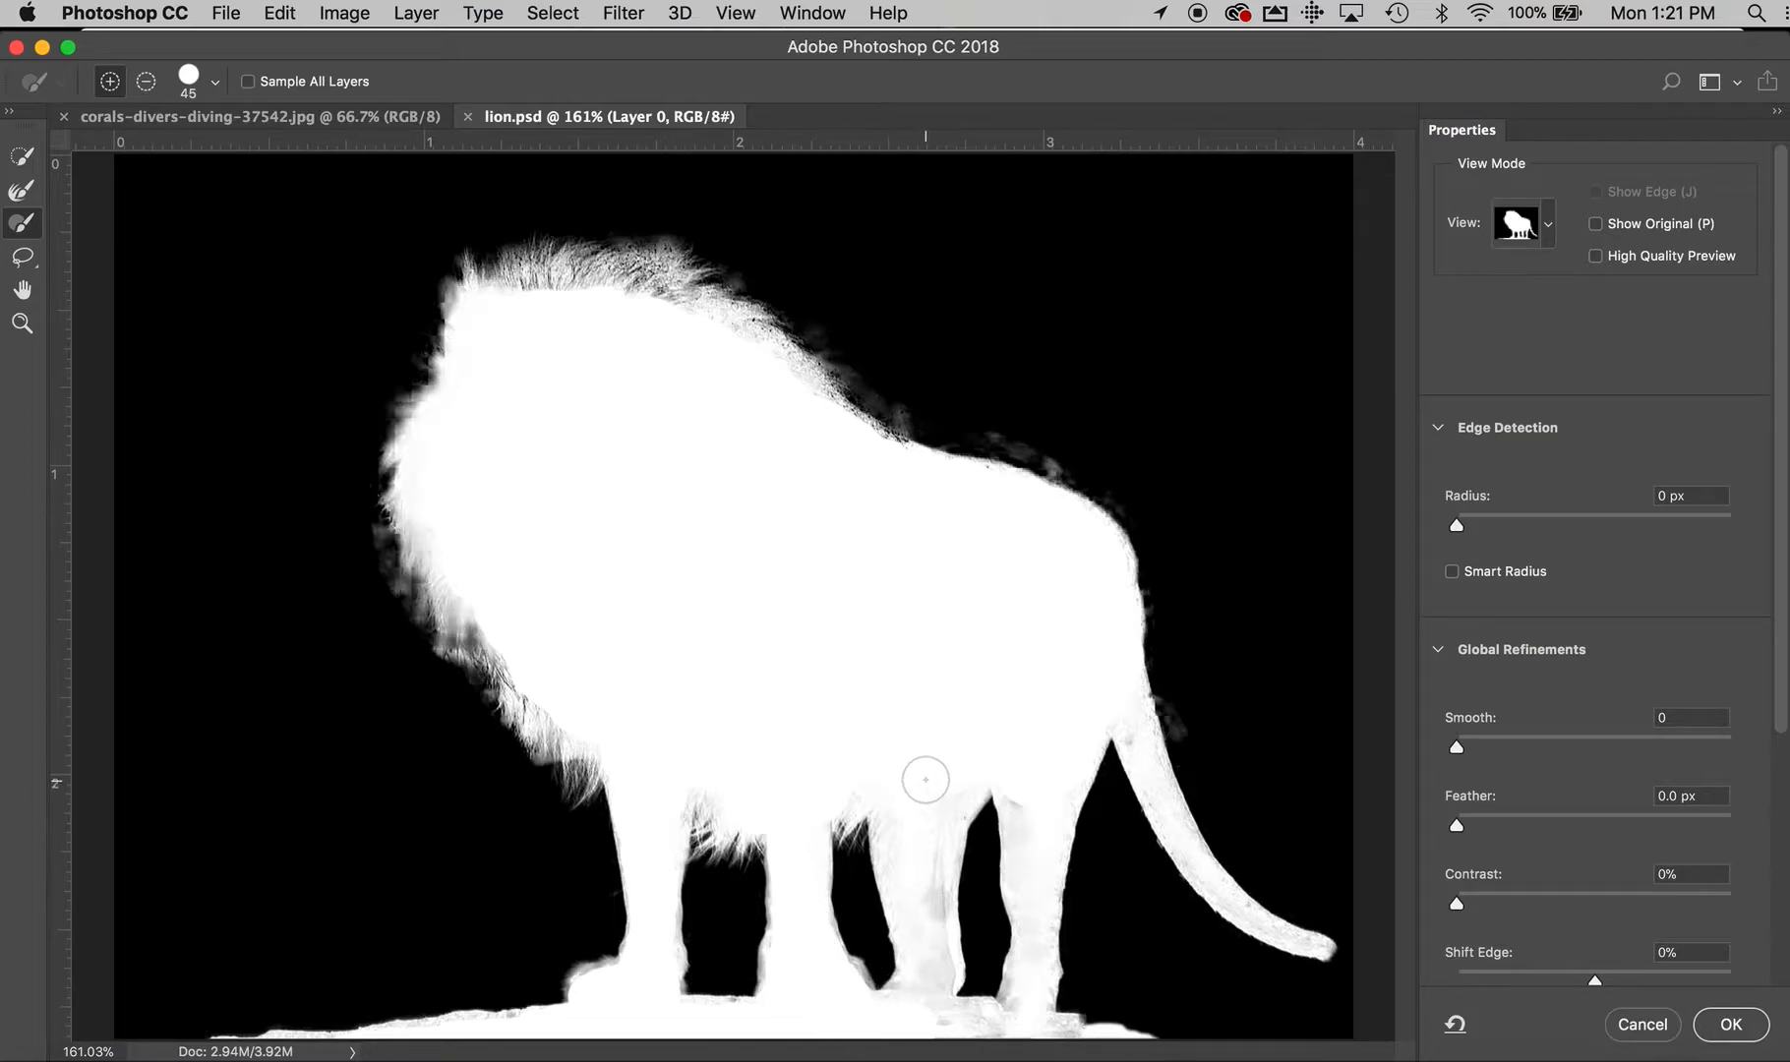
{"action": "mouse_move", "coordinate": [896, 812]}
{"action": "left_mouse_down"}
{"action": "mouse_move", "coordinate": [906, 853]}
{"action": "mouse_move", "coordinate": [926, 855]}
{"action": "mouse_move", "coordinate": [971, 766]}
{"action": "mouse_move", "coordinate": [927, 853]}
{"action": "mouse_move", "coordinate": [926, 941]}
{"action": "mouse_move", "coordinate": [907, 891]}
{"action": "mouse_move", "coordinate": [920, 966]}
{"action": "mouse_move", "coordinate": [893, 1016]}
{"action": "mouse_move", "coordinate": [935, 977]}
{"action": "mouse_move", "coordinate": [926, 1031]}
{"action": "left_mouse_up"}
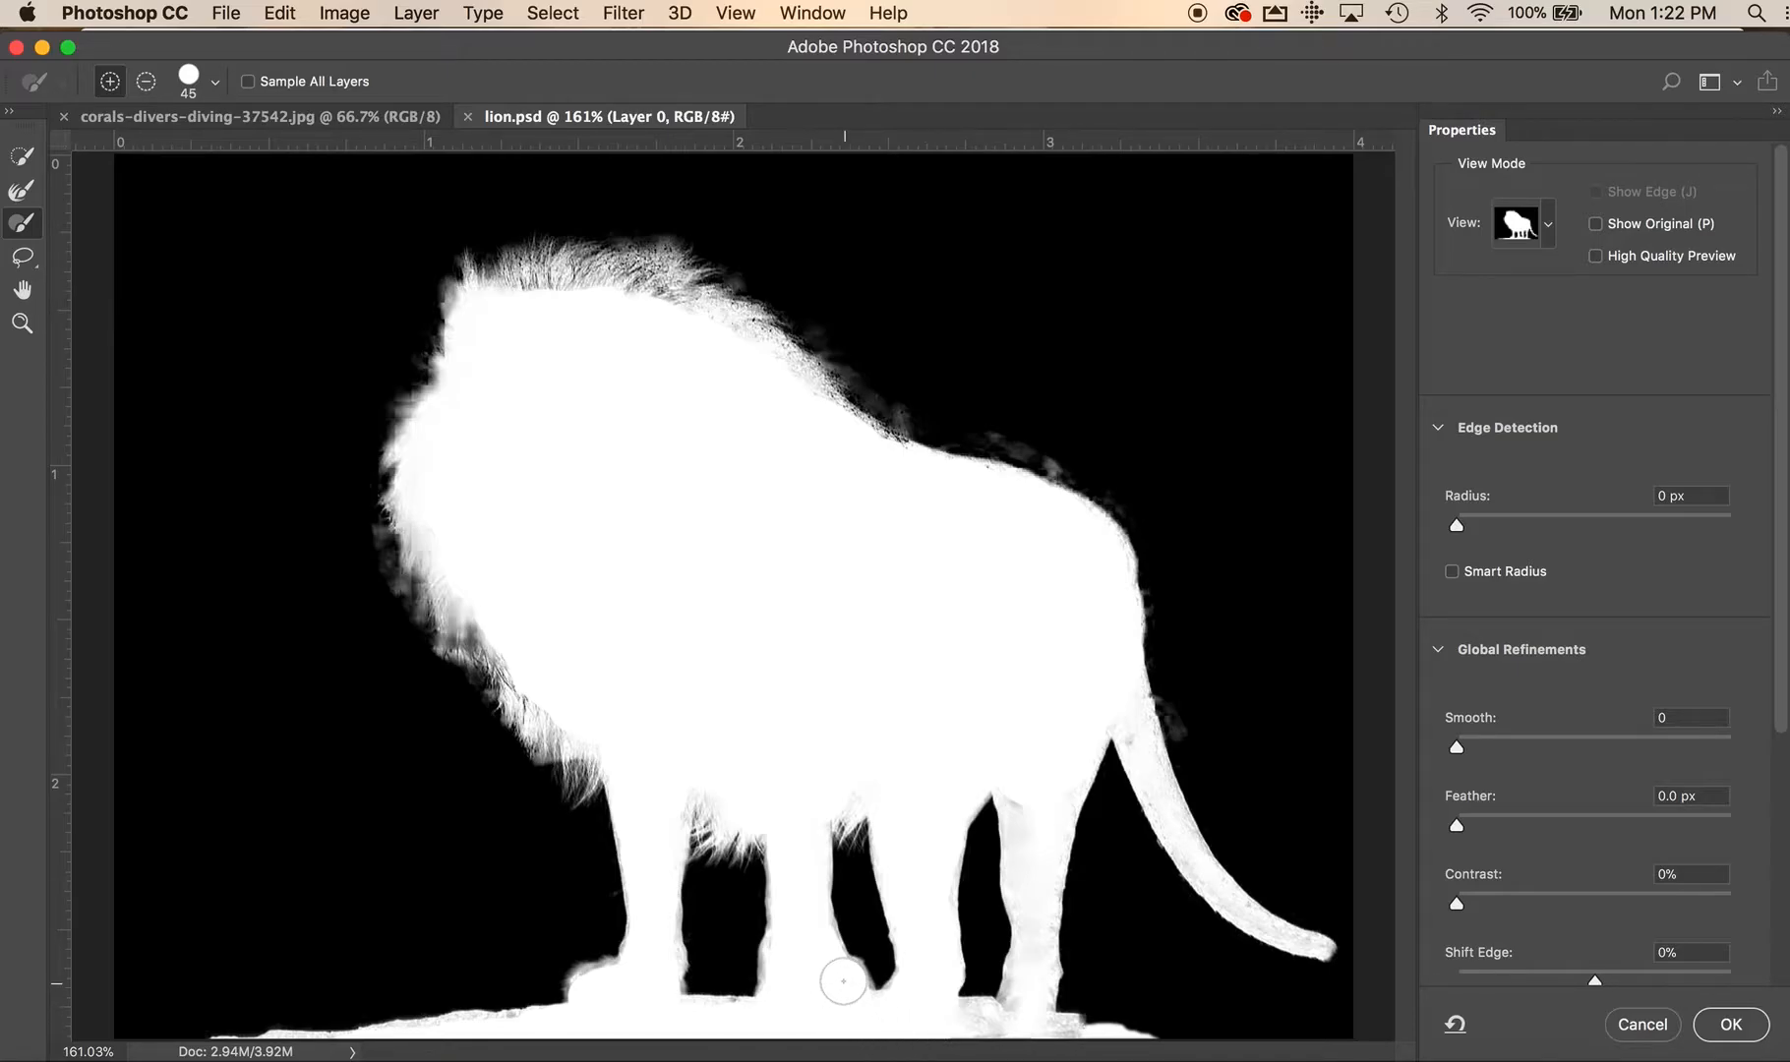
{"action": "left_click_drag", "start_coordinate": [942, 1021], "coordinate": [1044, 1039]}
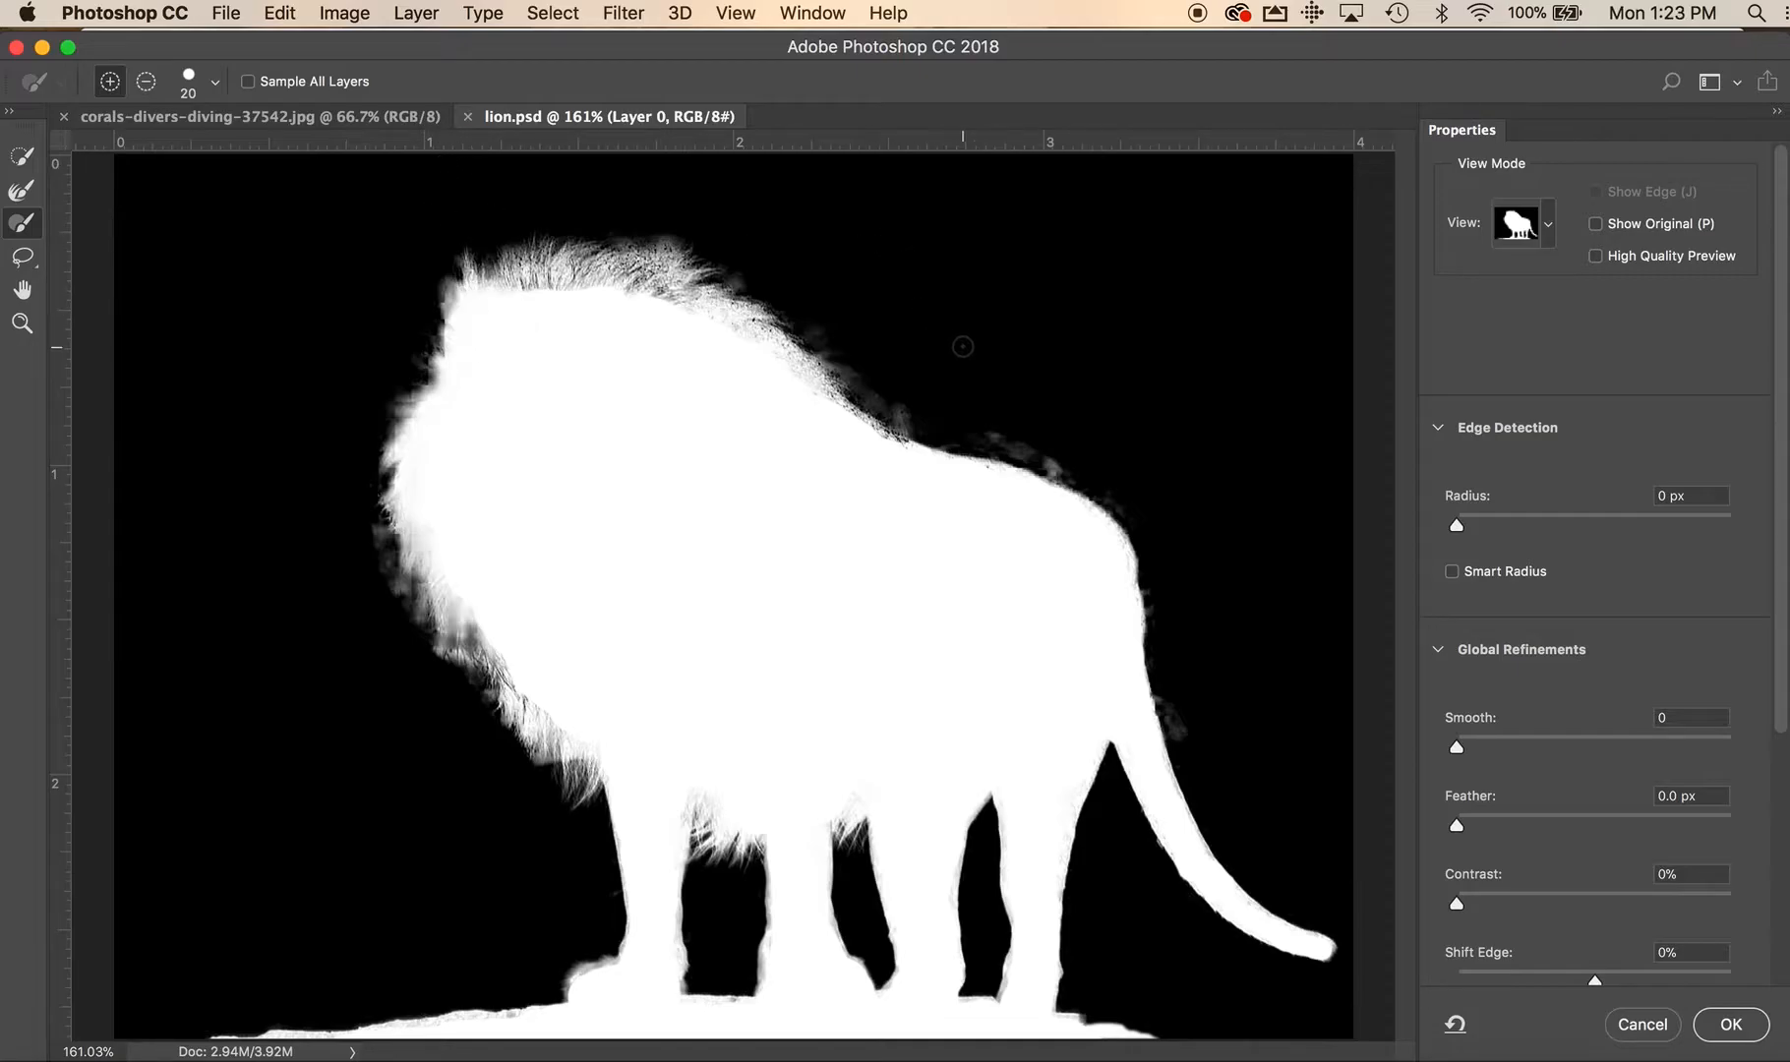
Erase the stray grey smudges from the black background along the lion's back and beside the tail with the size 20 brush
{"action": "key", "text": "alt"}
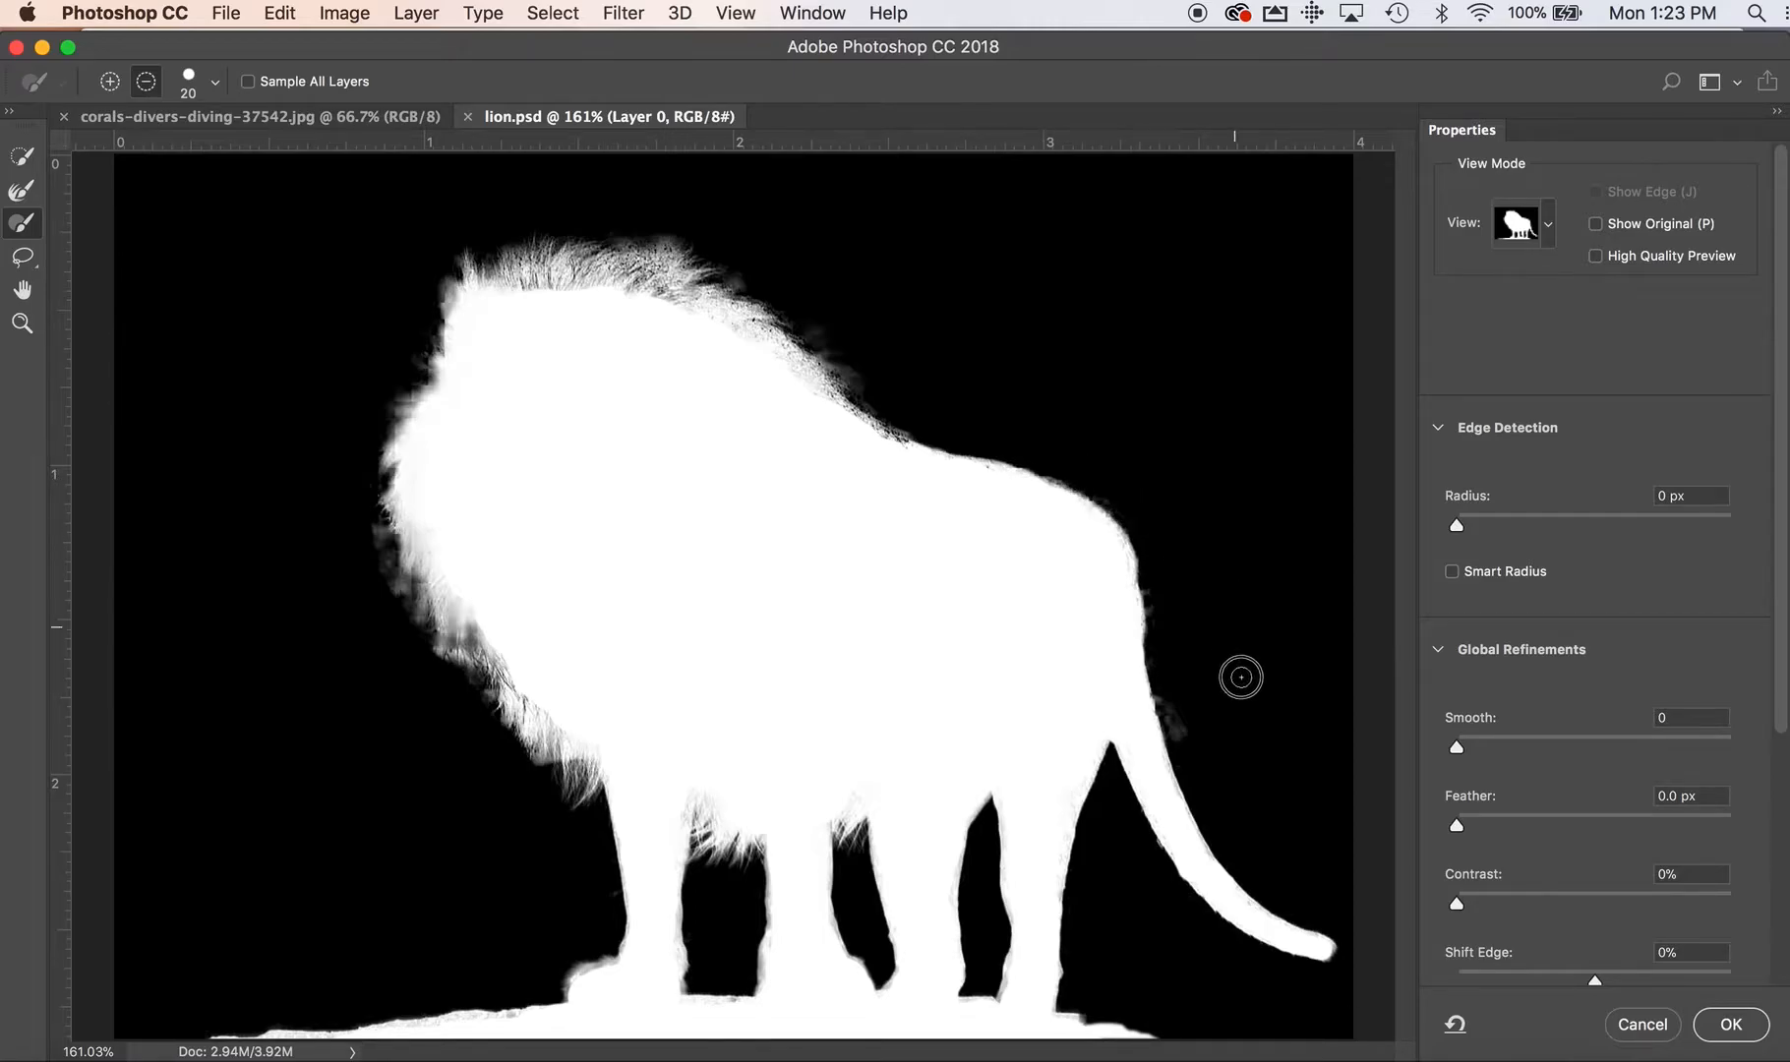
{"action": "mouse_move", "coordinate": [1182, 691]}
{"action": "left_mouse_down"}
{"action": "mouse_move", "coordinate": [1184, 743]}
{"action": "mouse_move", "coordinate": [1168, 700]}
{"action": "left_mouse_up"}
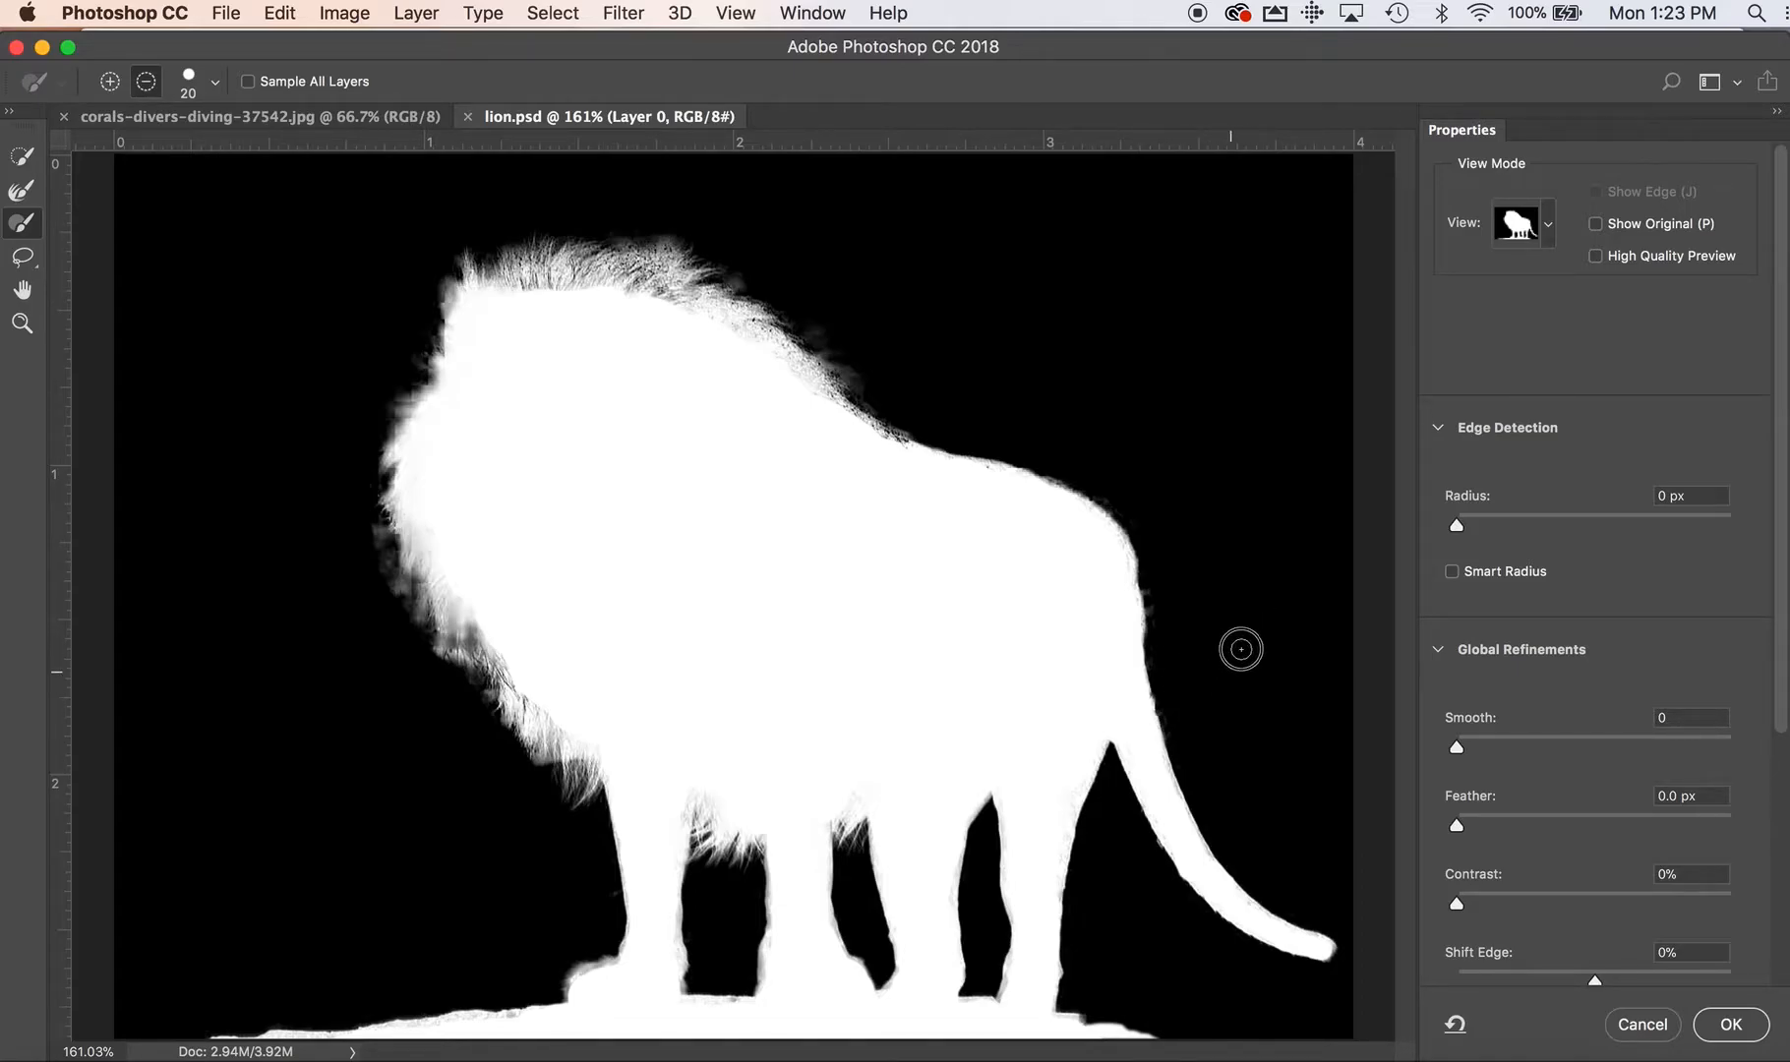
{"action": "key", "text": "alt"}
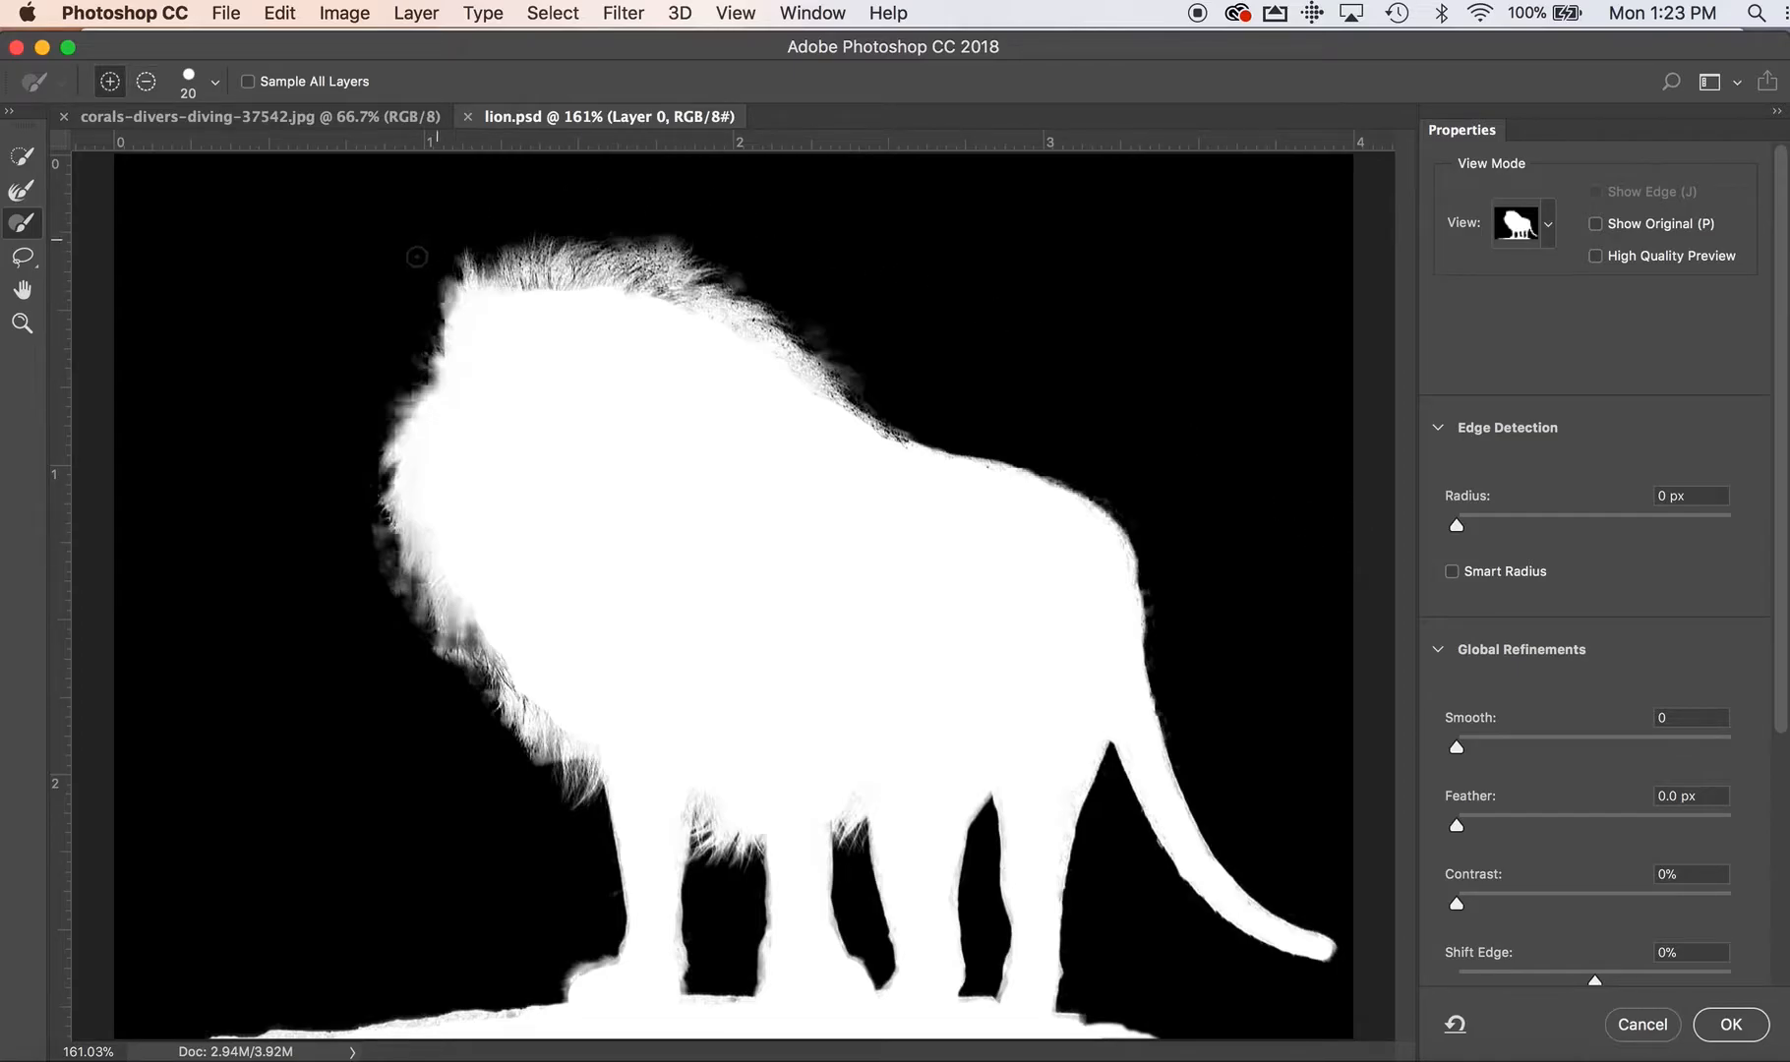
{"action": "key", "text": "alt"}
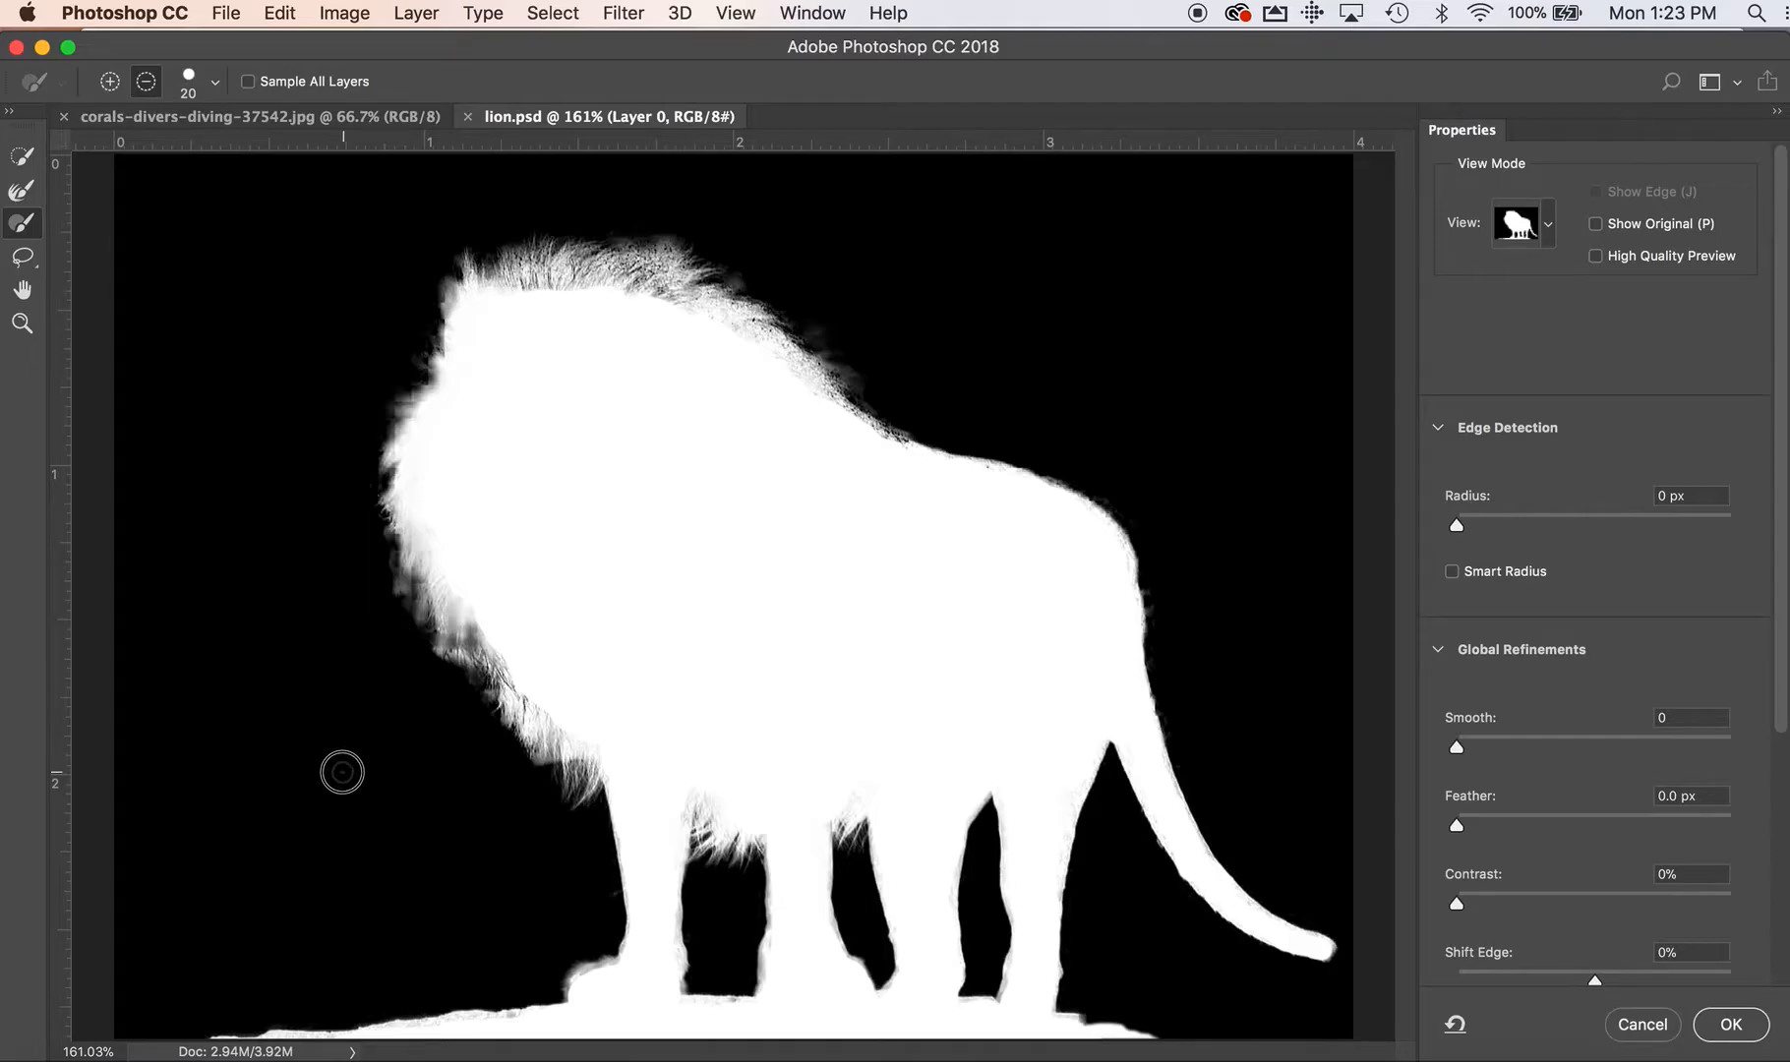
{"action": "key", "text": "alt"}
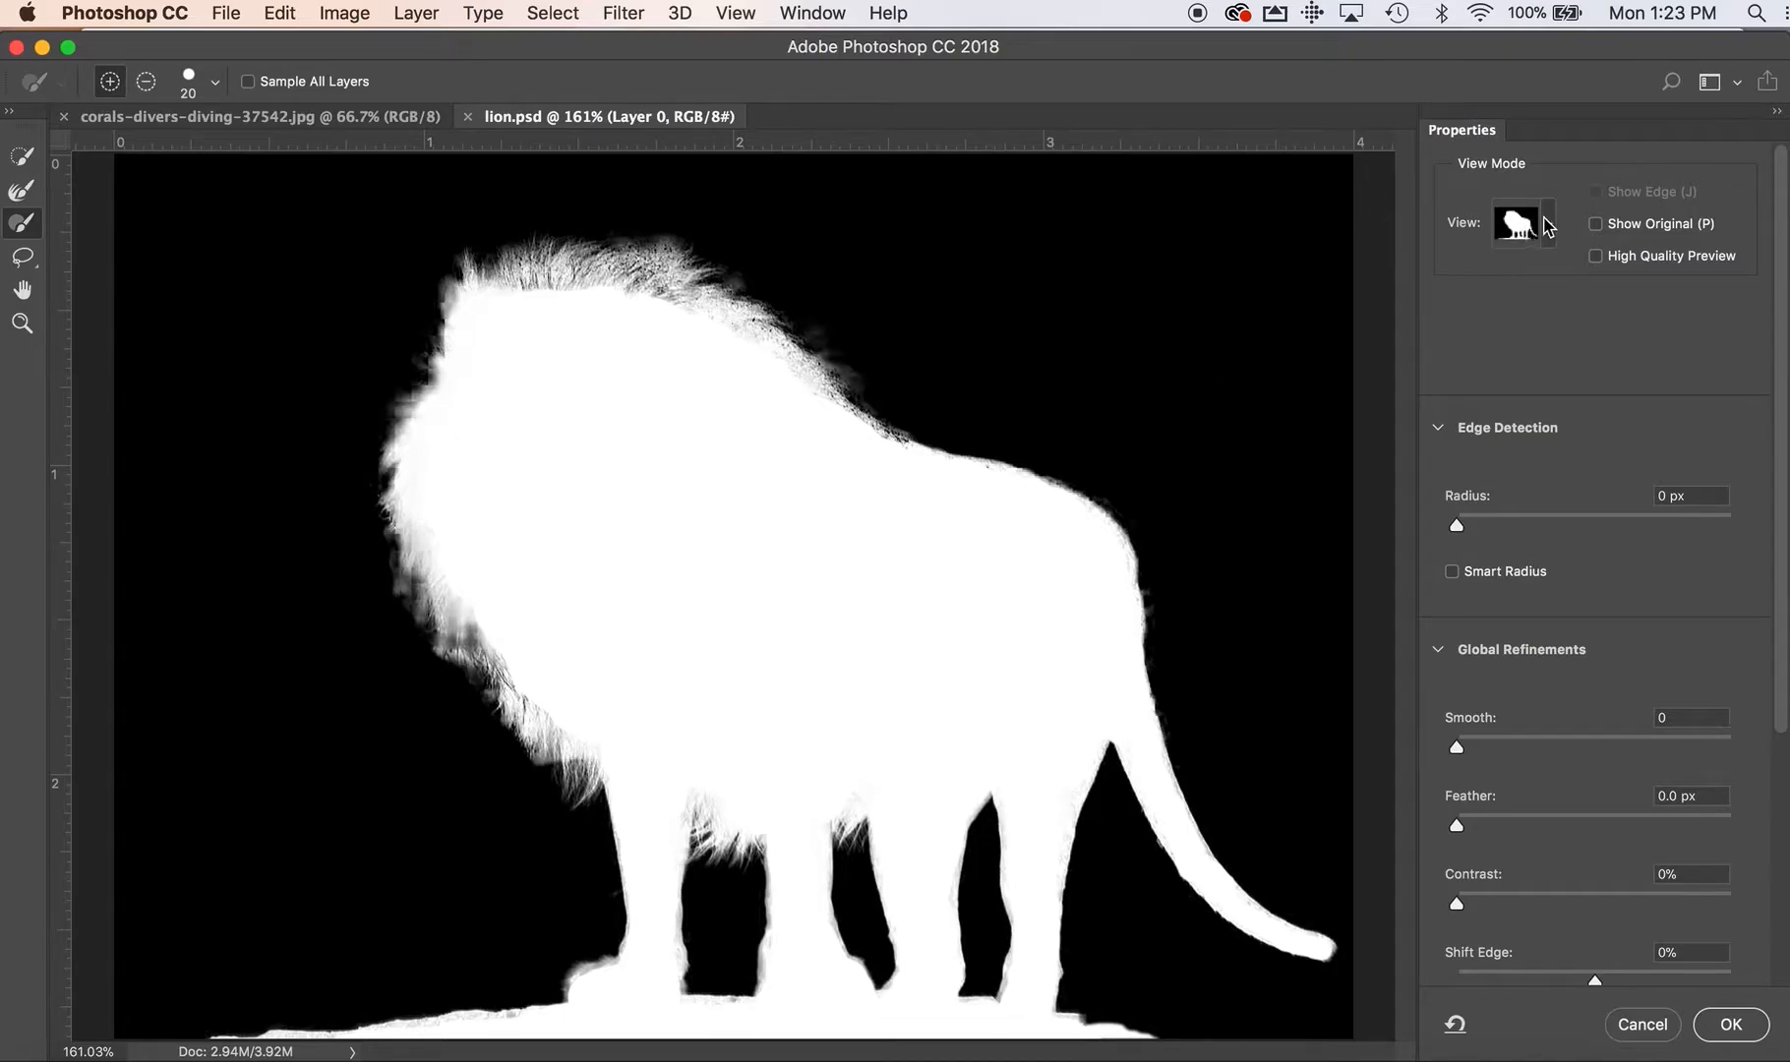
Preview the selection in Onion Skin, enable Decontaminate Colors at 100% and output the result to New Layer with Layer Mask
{"action": "left_click", "coordinate": [1547, 227]}
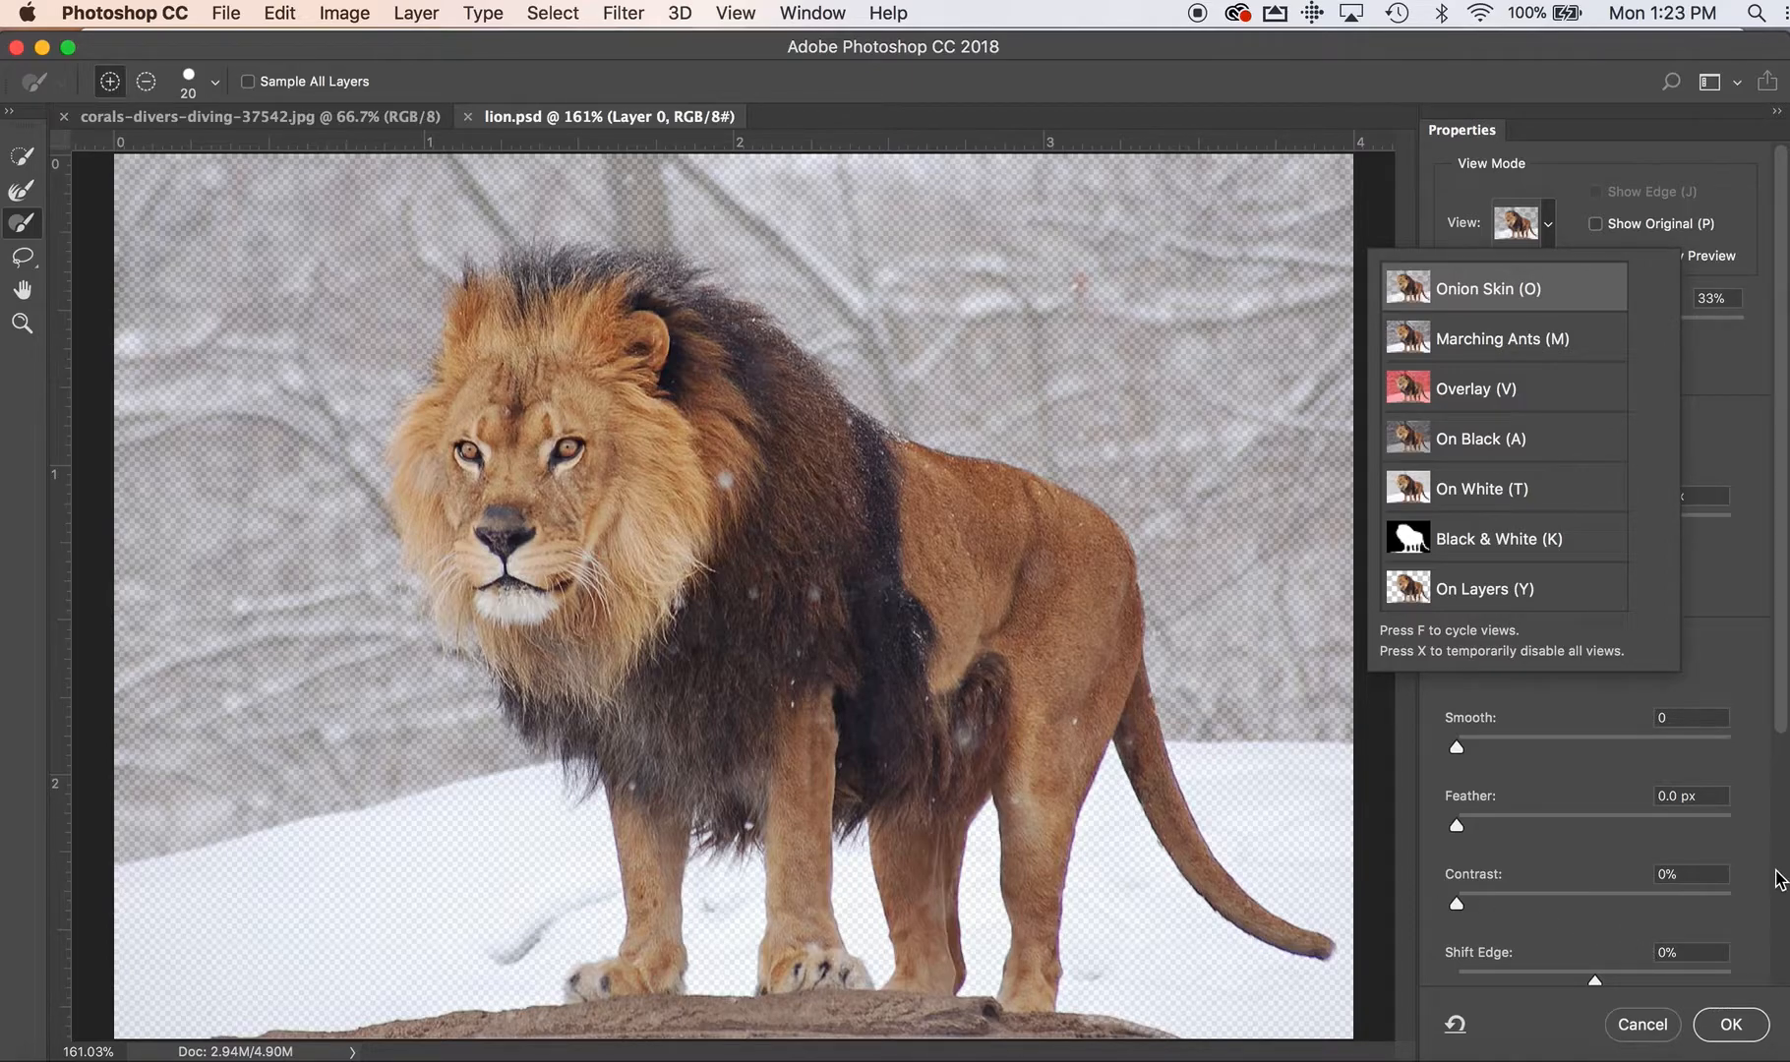
{"action": "scroll", "coordinate": [1780, 878], "scroll_direction": "down", "scroll_amount": 5}
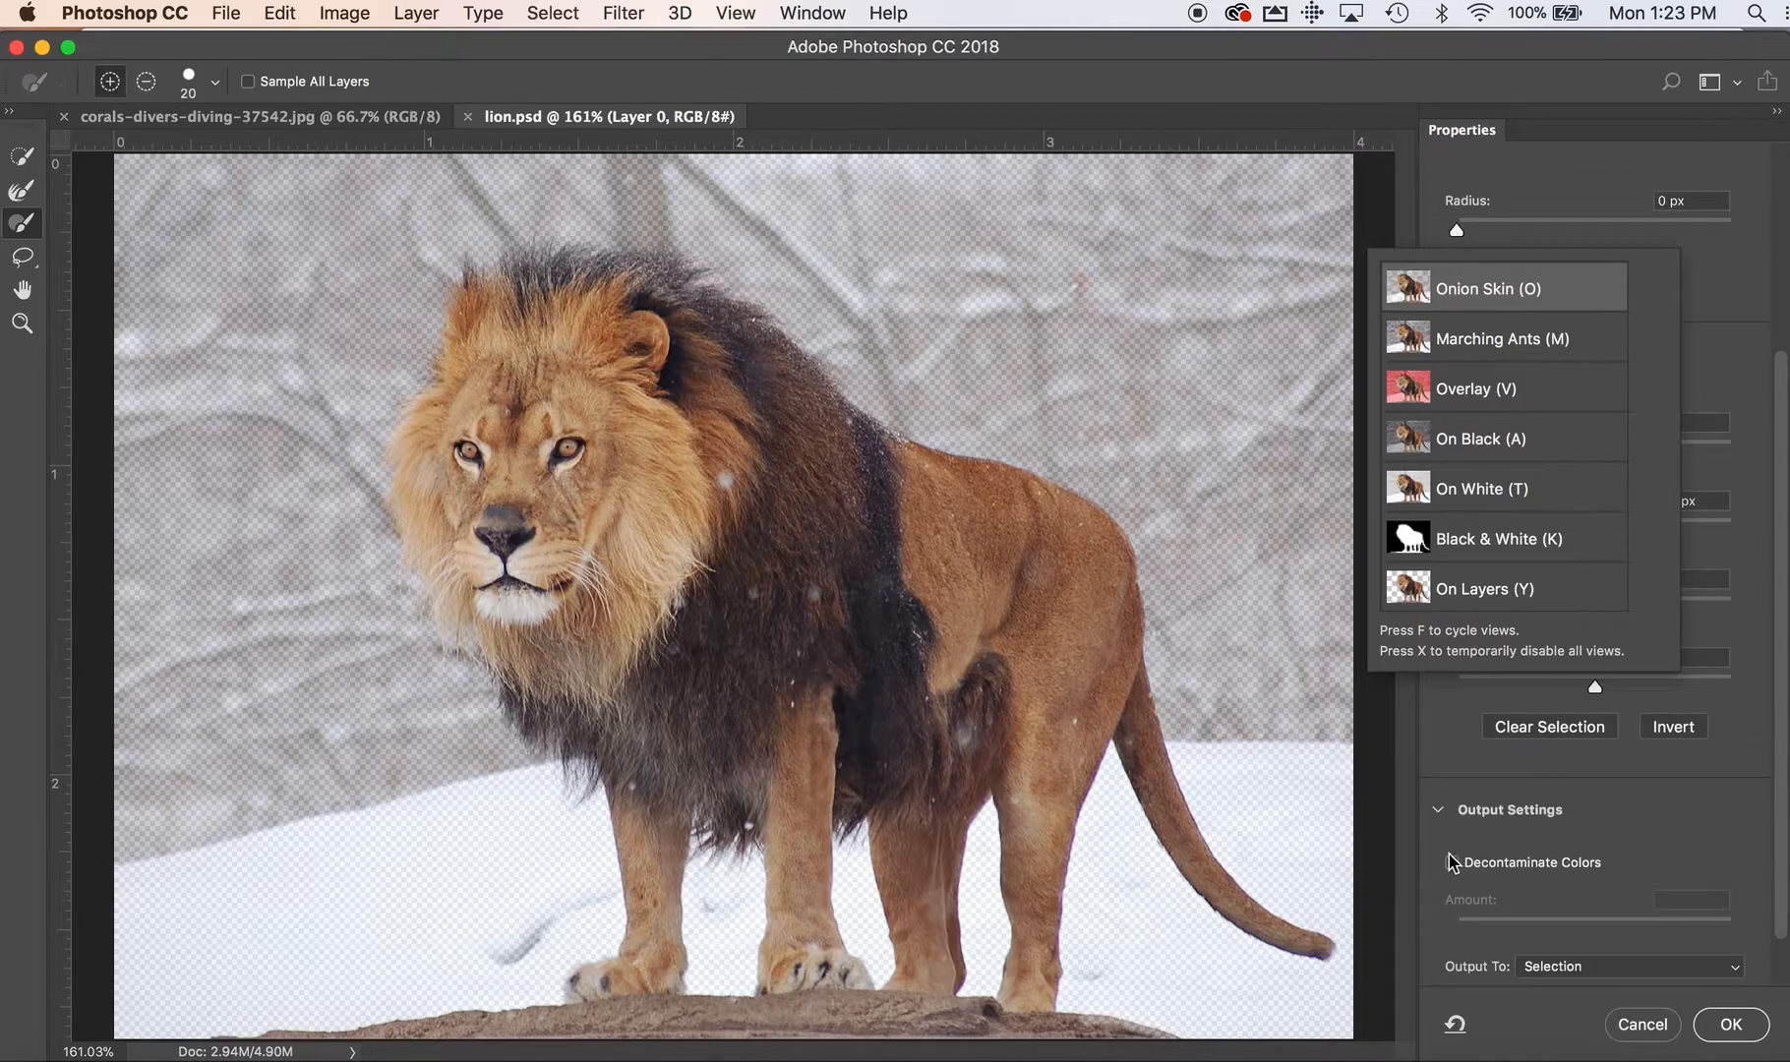
{"action": "left_click", "coordinate": [1453, 862]}
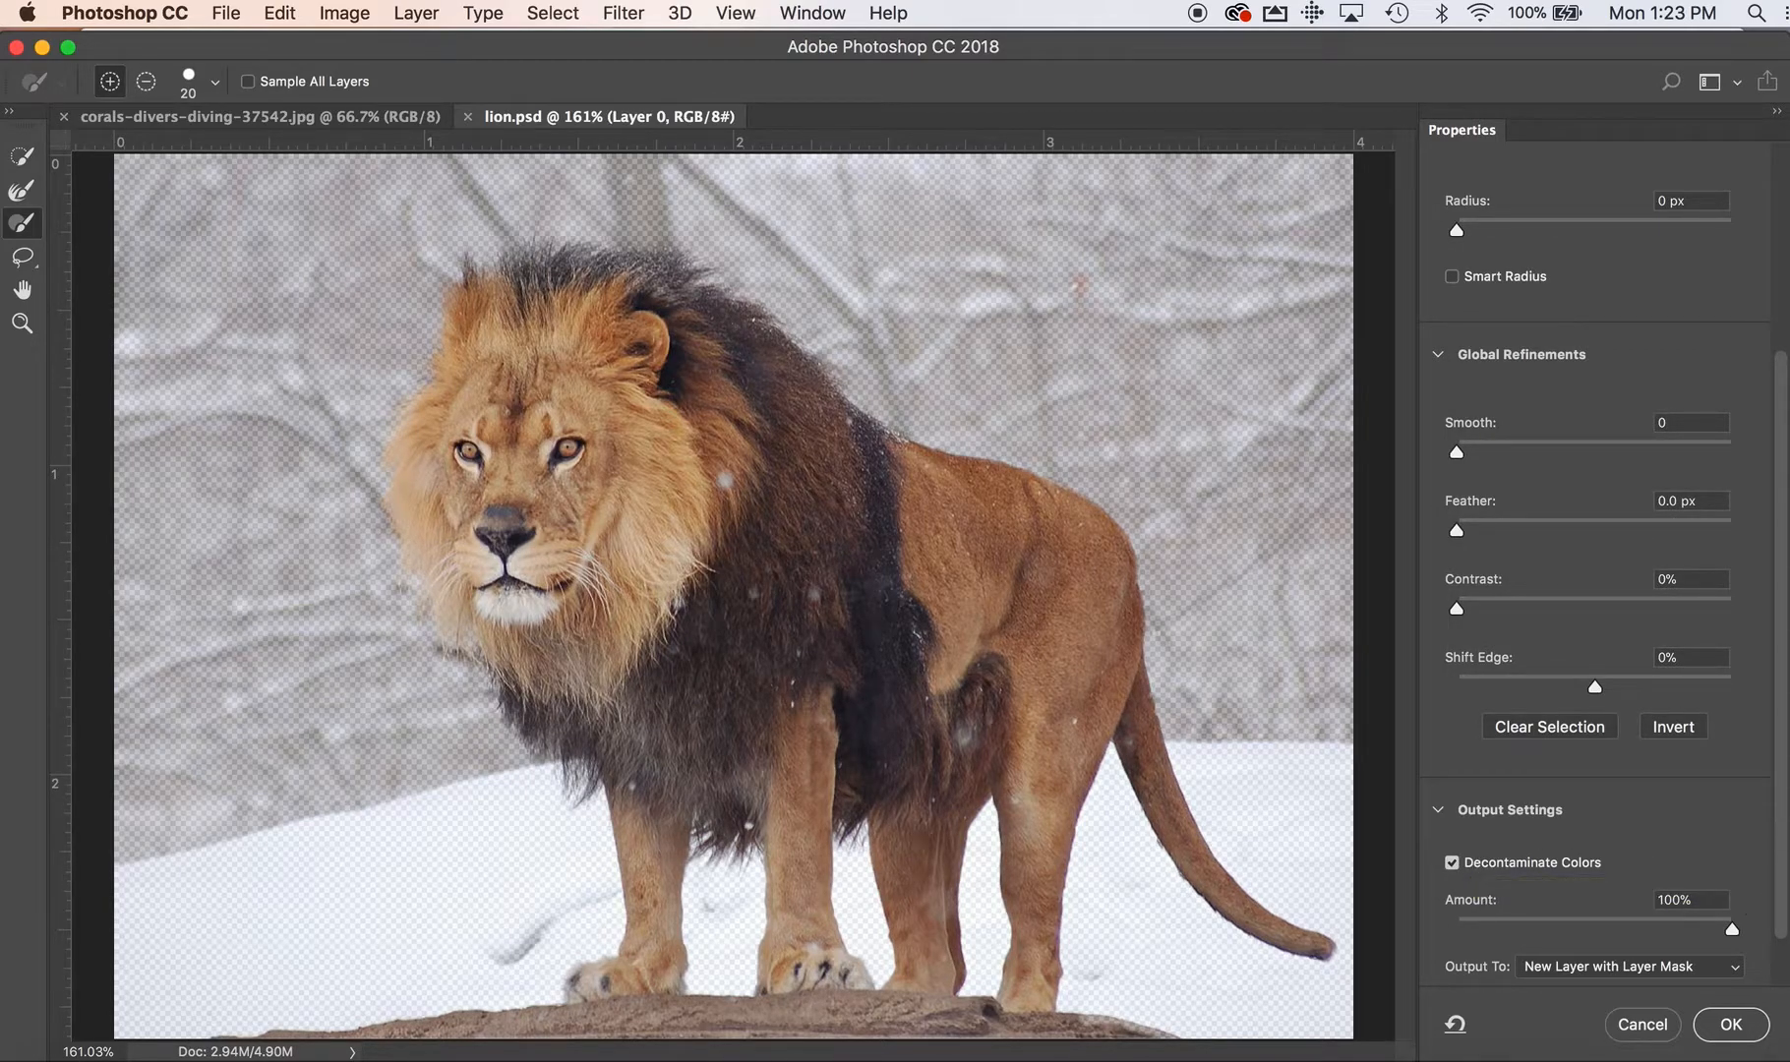
{"action": "scroll", "coordinate": [1743, 844], "scroll_direction": "down", "scroll_amount": 2}
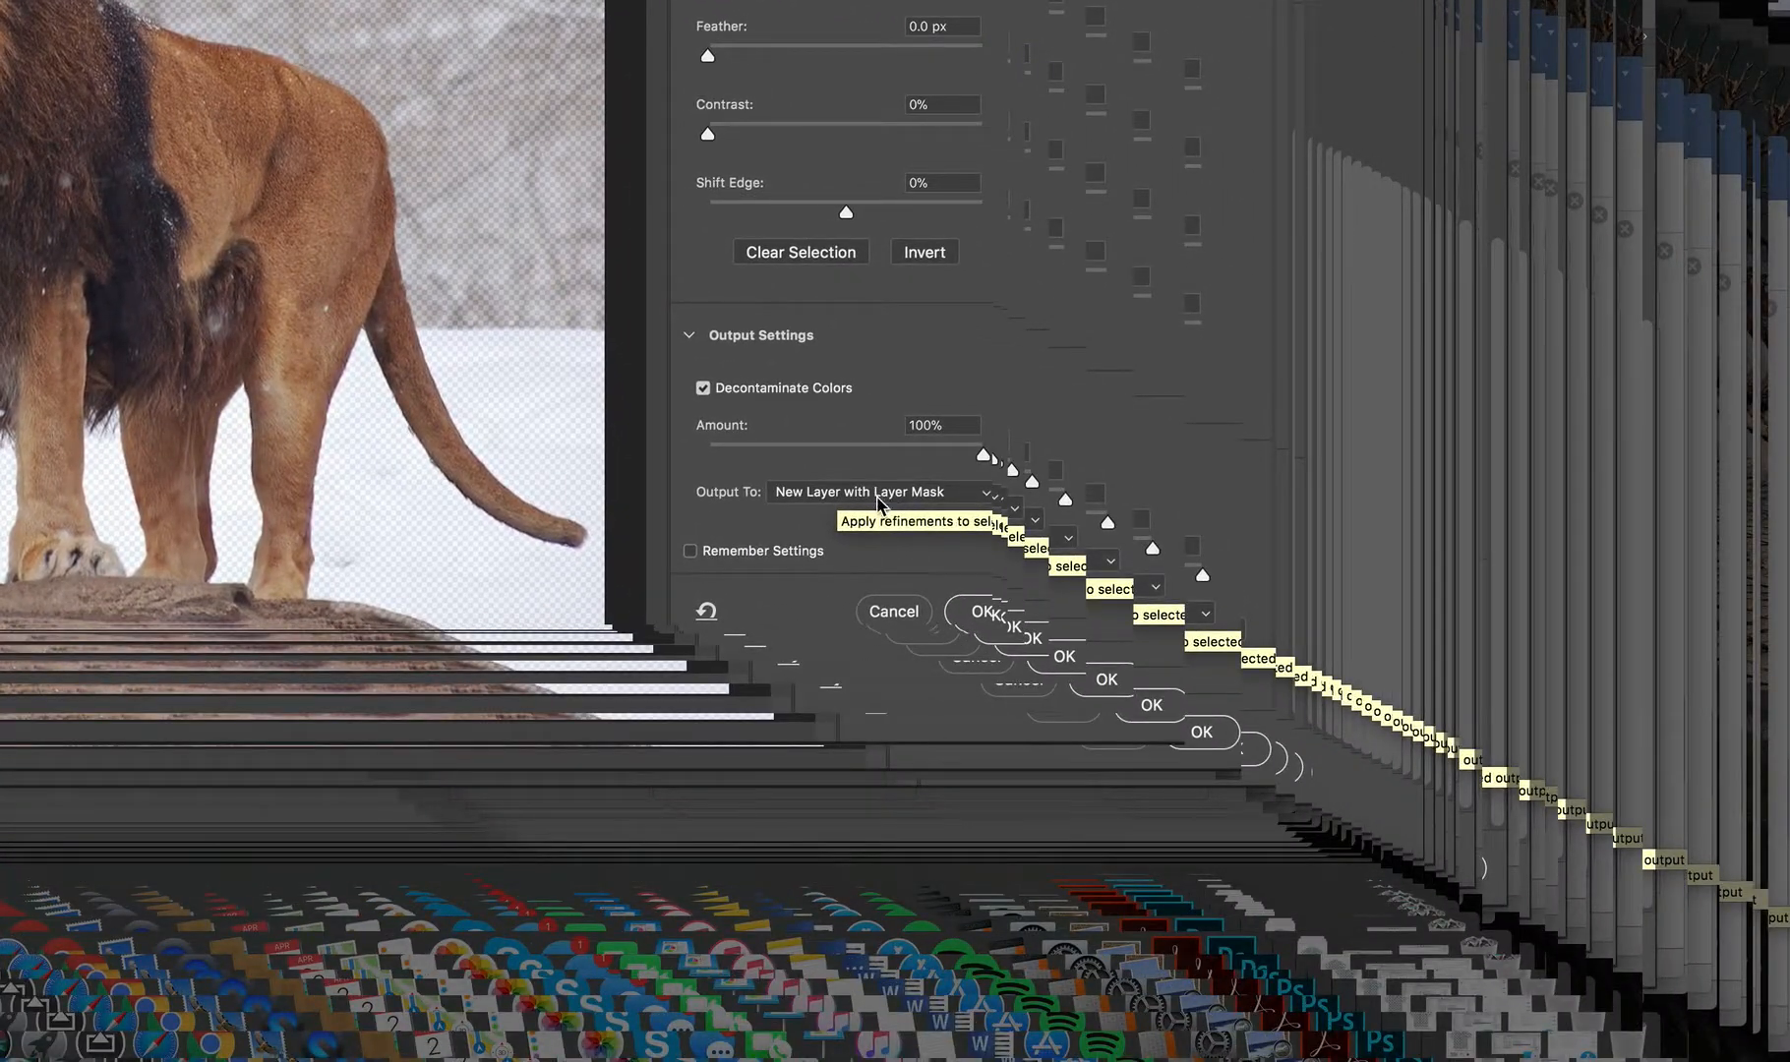
{"action": "left_click", "coordinate": [931, 492]}
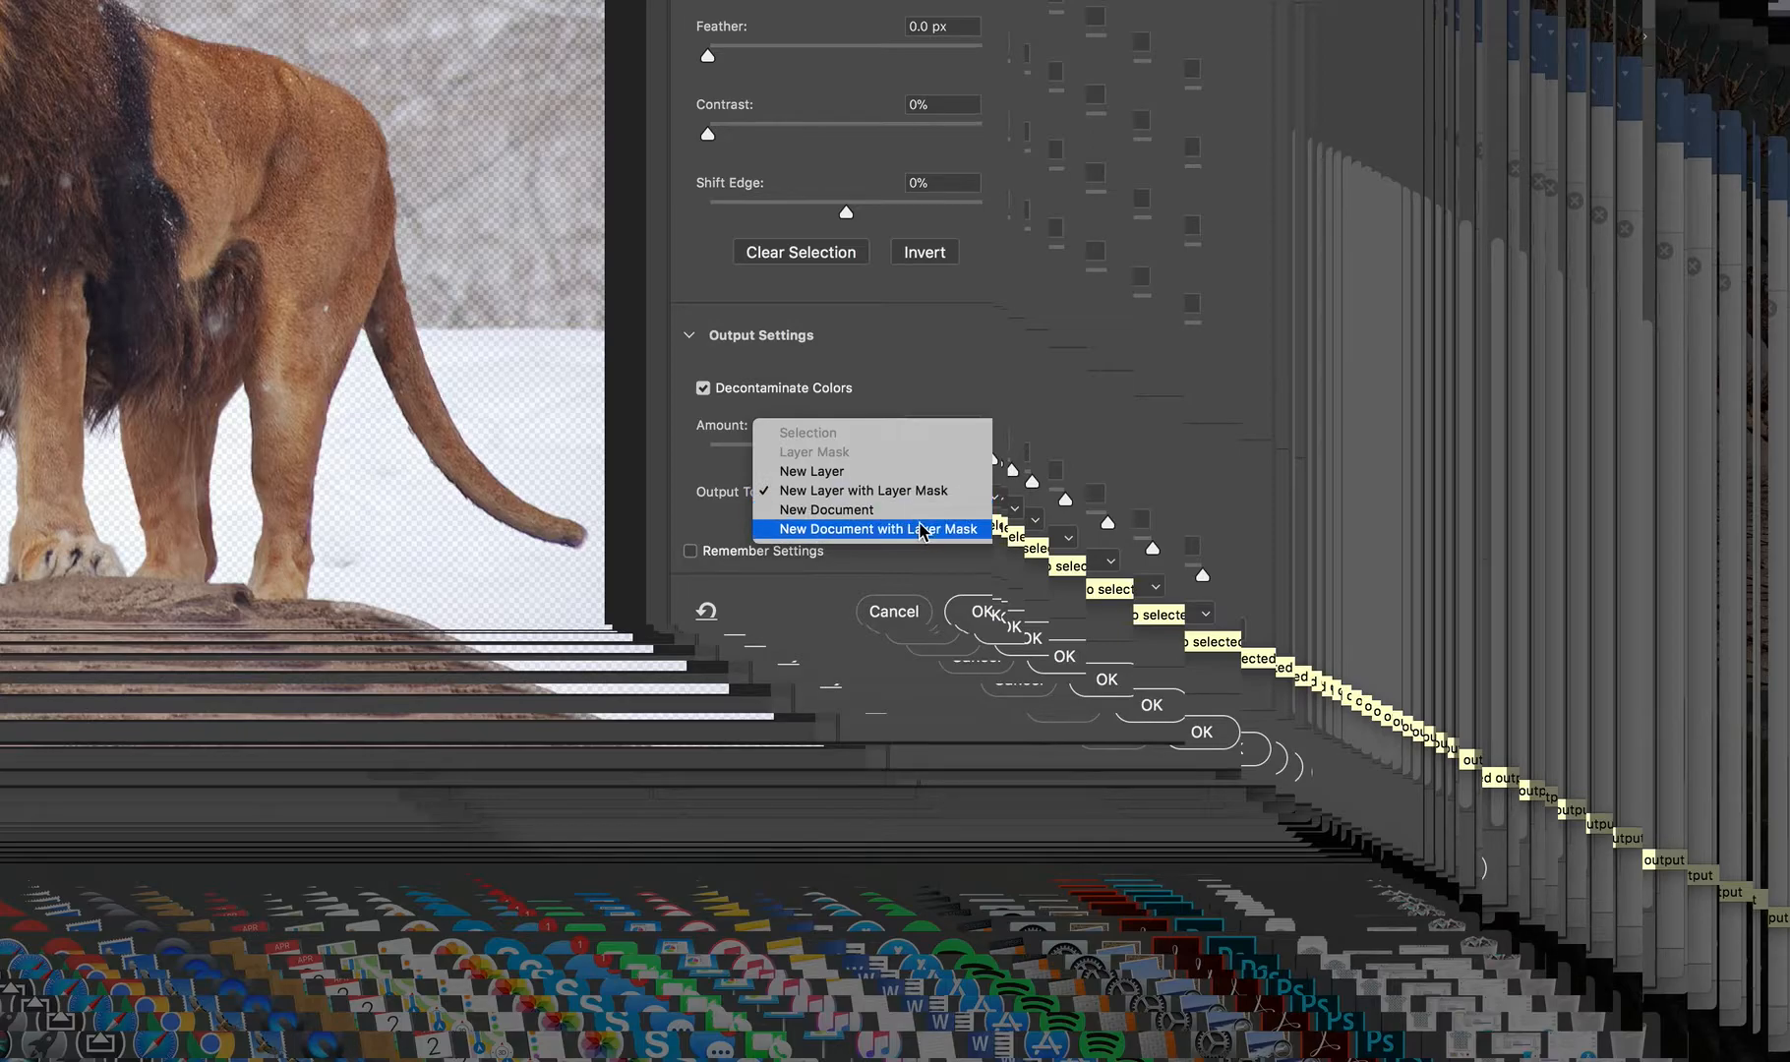
{"action": "left_click", "coordinate": [919, 492]}
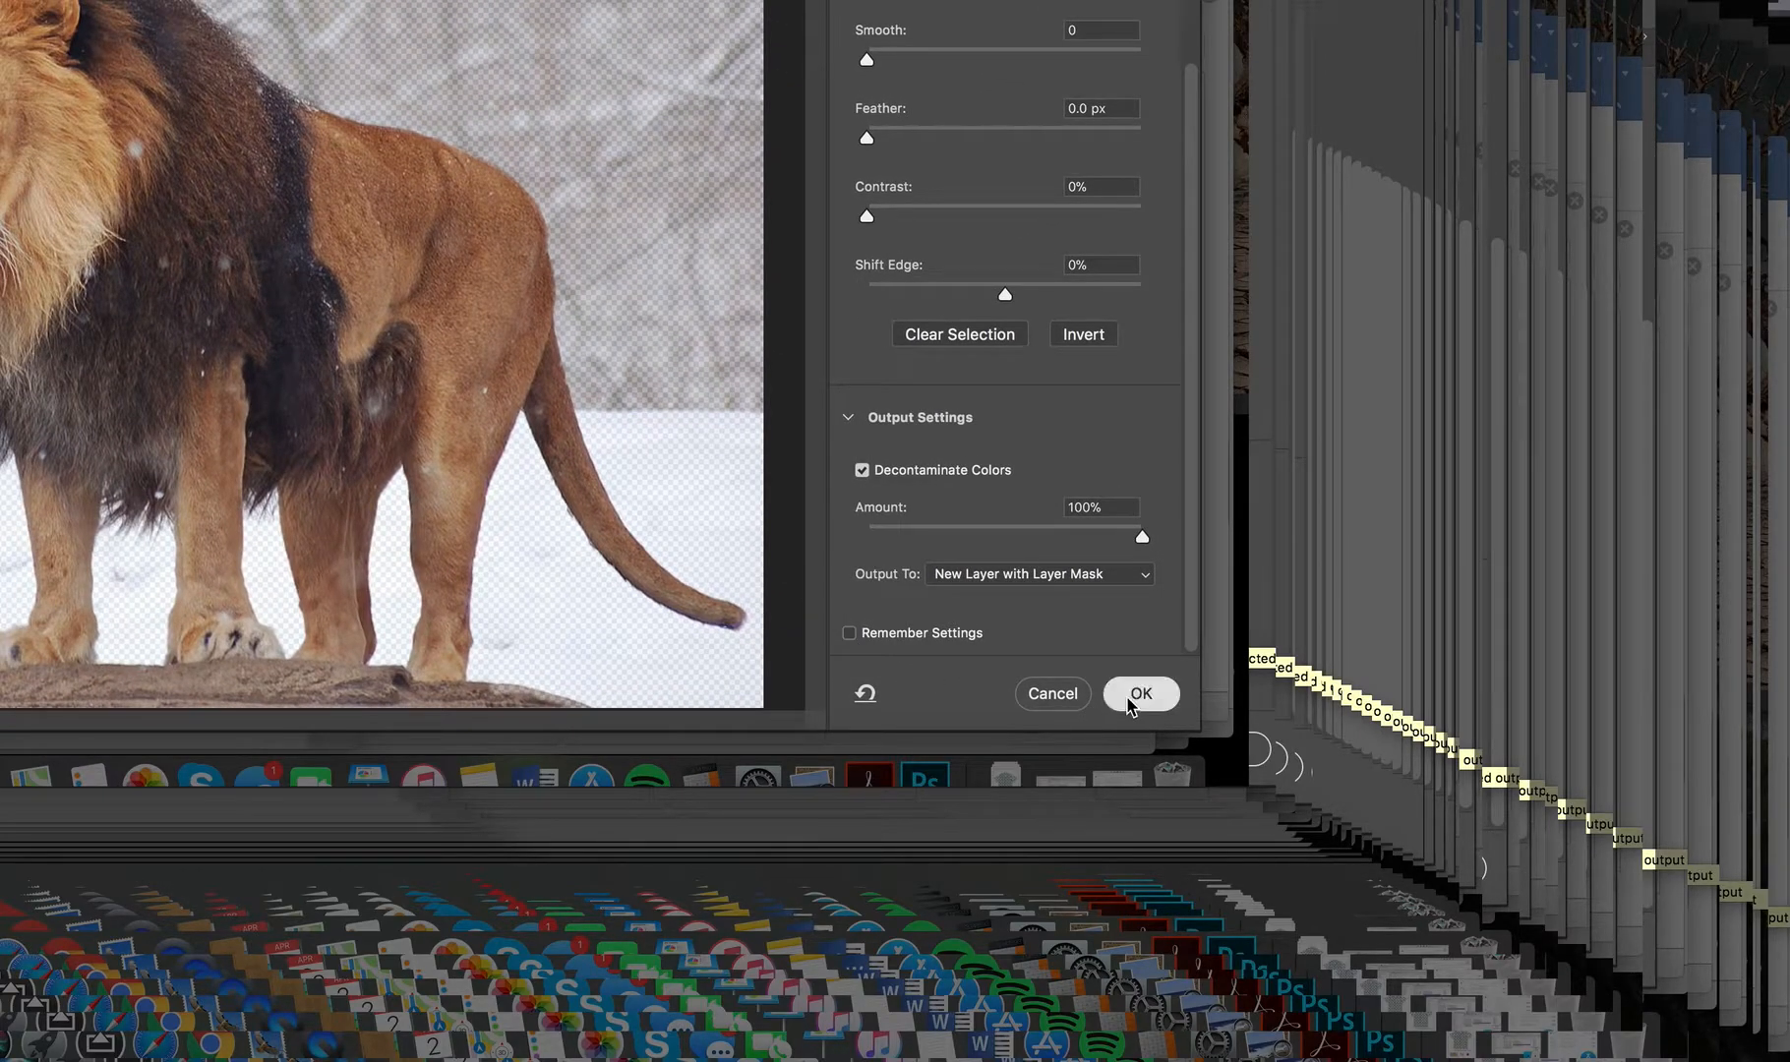
{"action": "left_click", "coordinate": [1129, 700]}
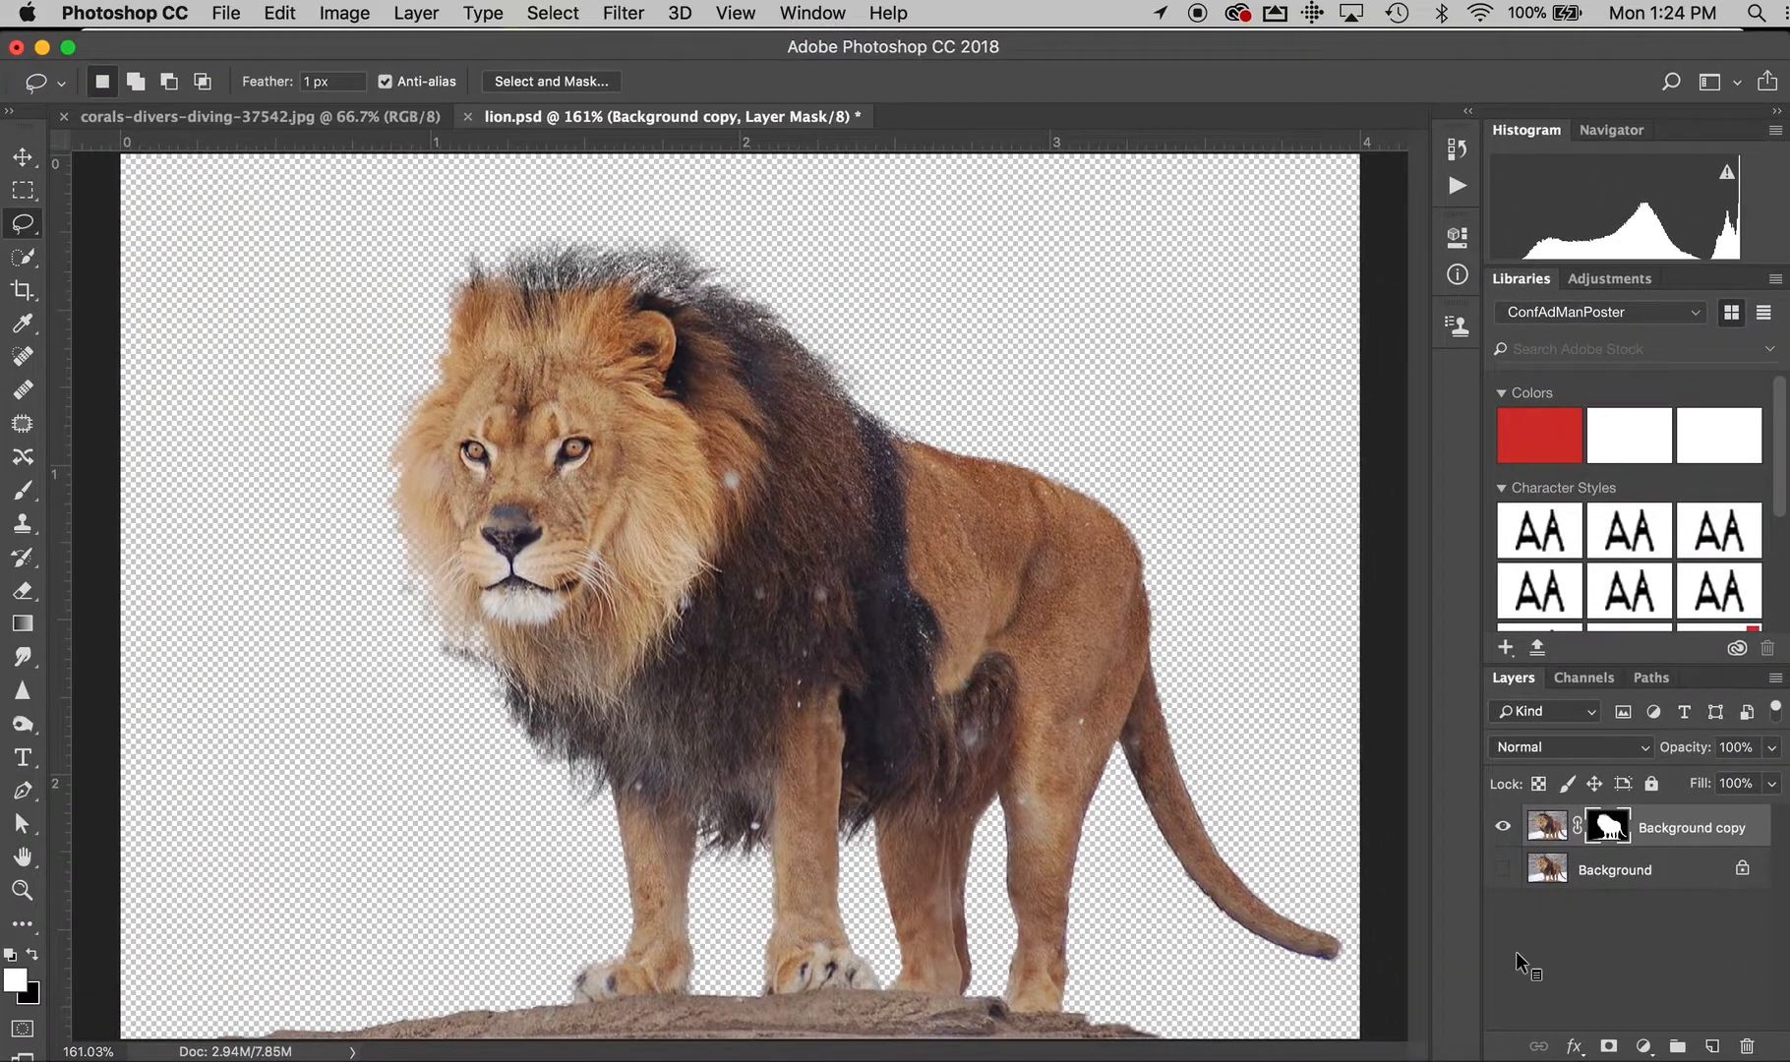
Float lion.psd in its own window and copy the cut-out lion onto the corals-divers image, positioning it at the bottom centre
{"action": "left_click_drag", "start_coordinate": [649, 128], "coordinate": [997, 77]}
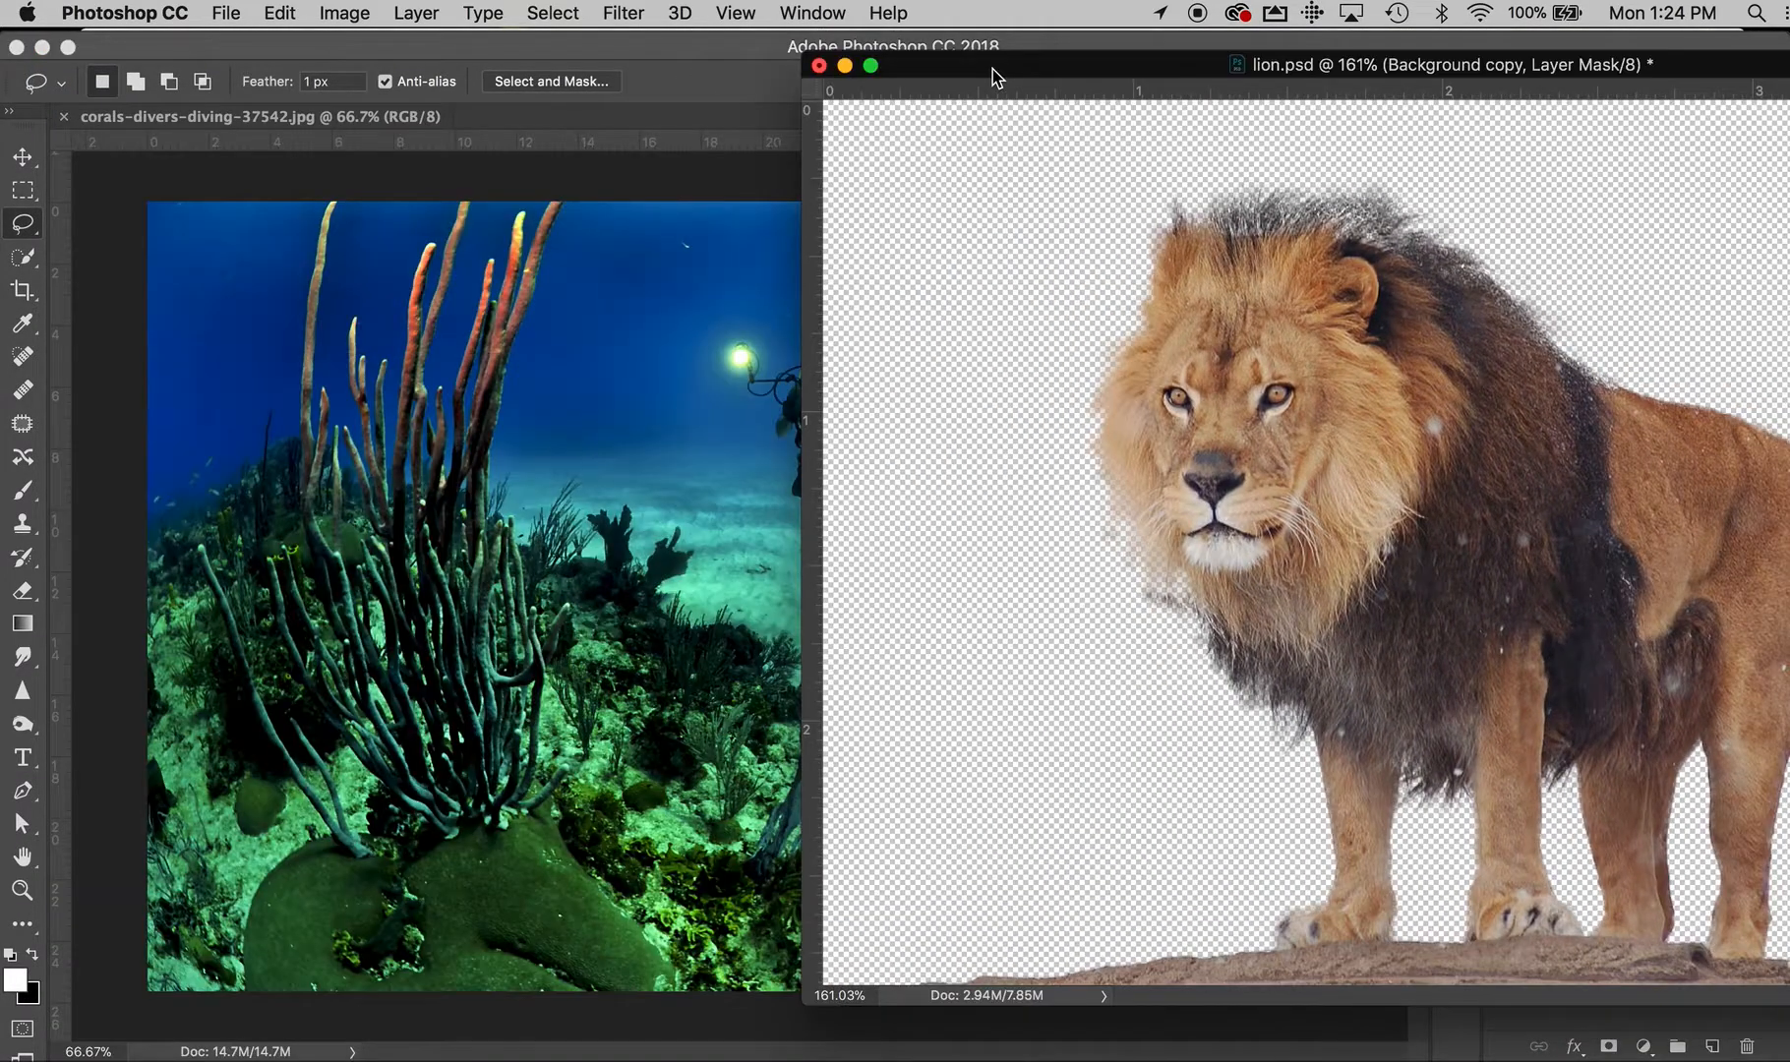
{"action": "left_click", "coordinate": [22, 157]}
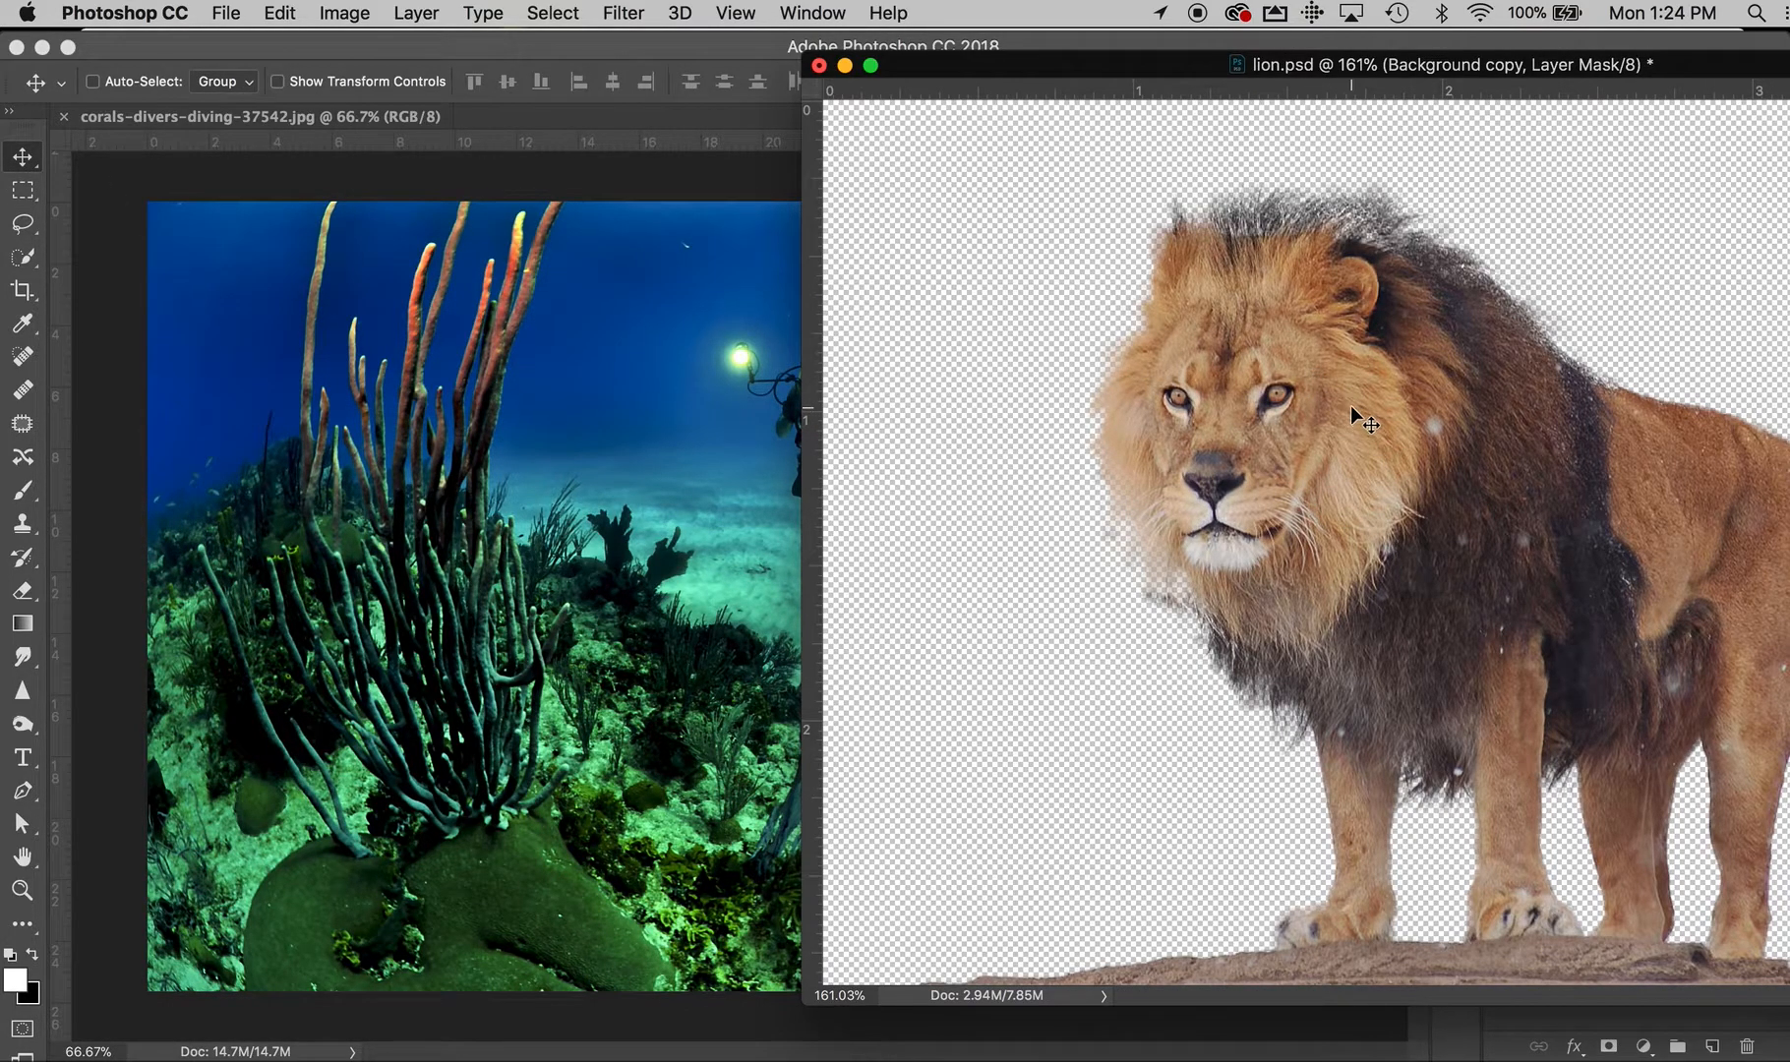
{"action": "left_click_drag", "start_coordinate": [1362, 404], "coordinate": [547, 411]}
{"action": "left_click_drag", "start_coordinate": [639, 457], "coordinate": [927, 830]}
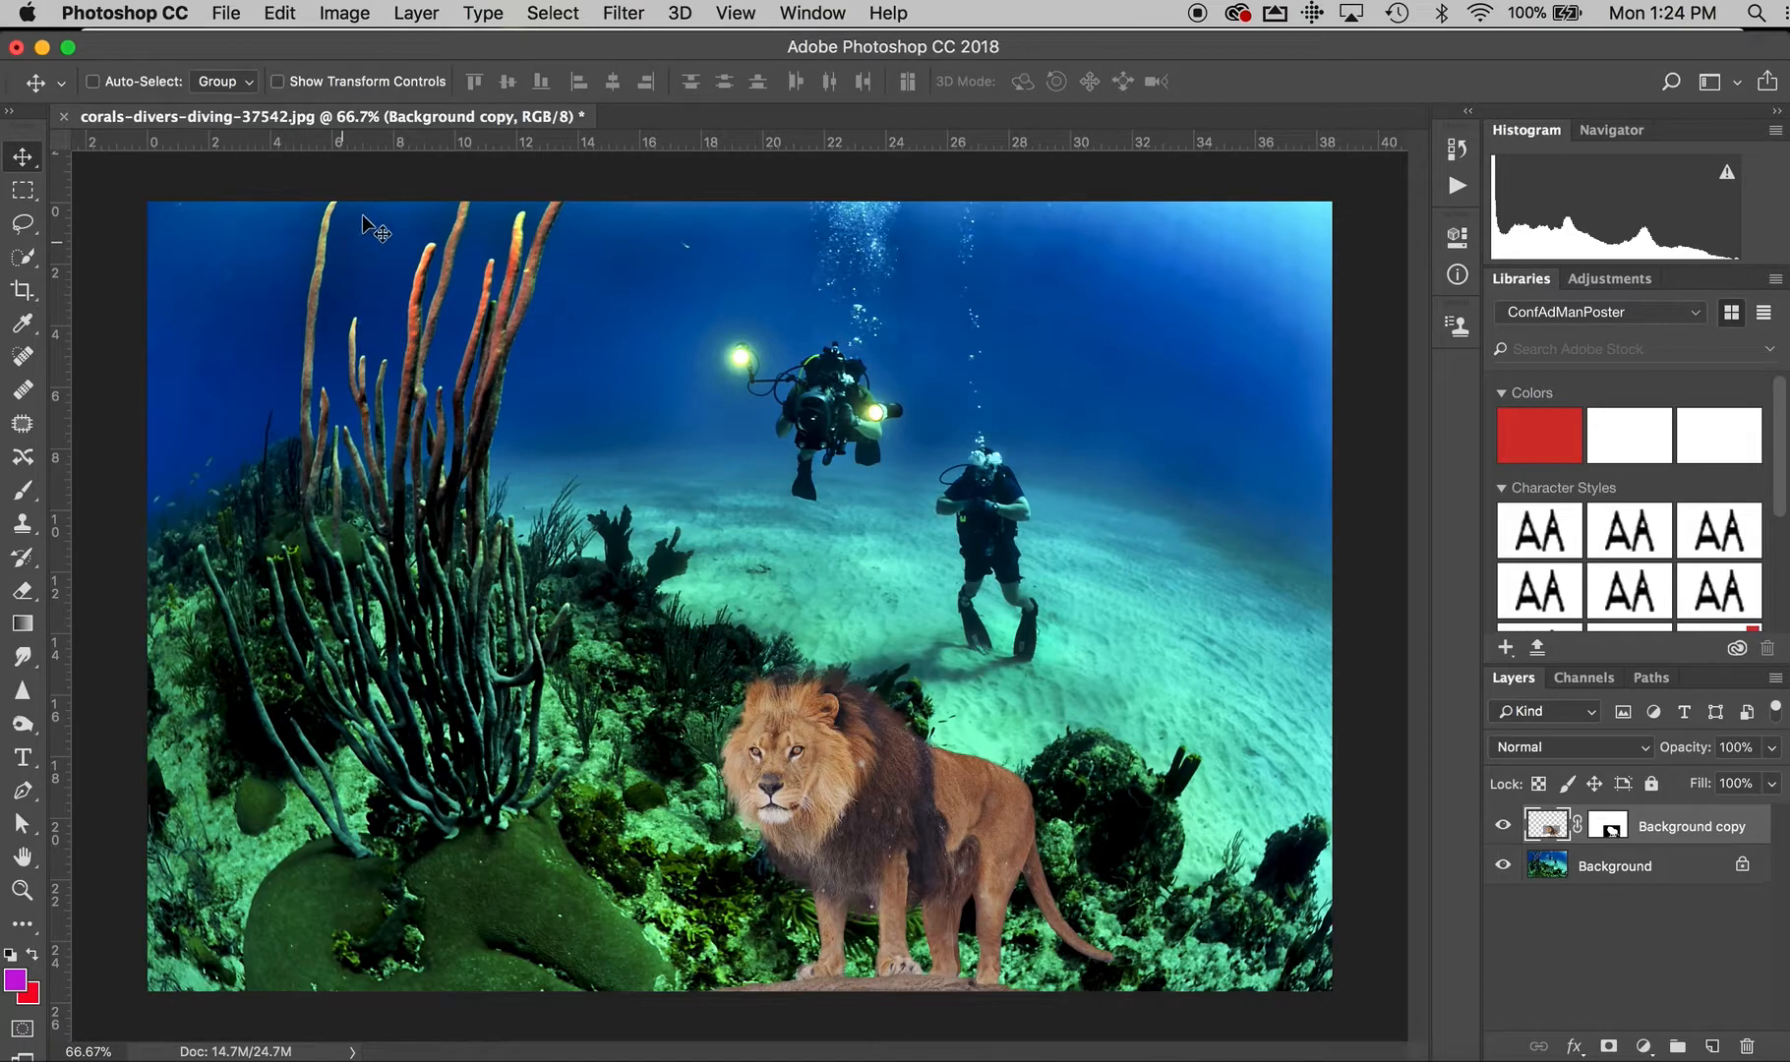
{"action": "key", "text": "super+z"}
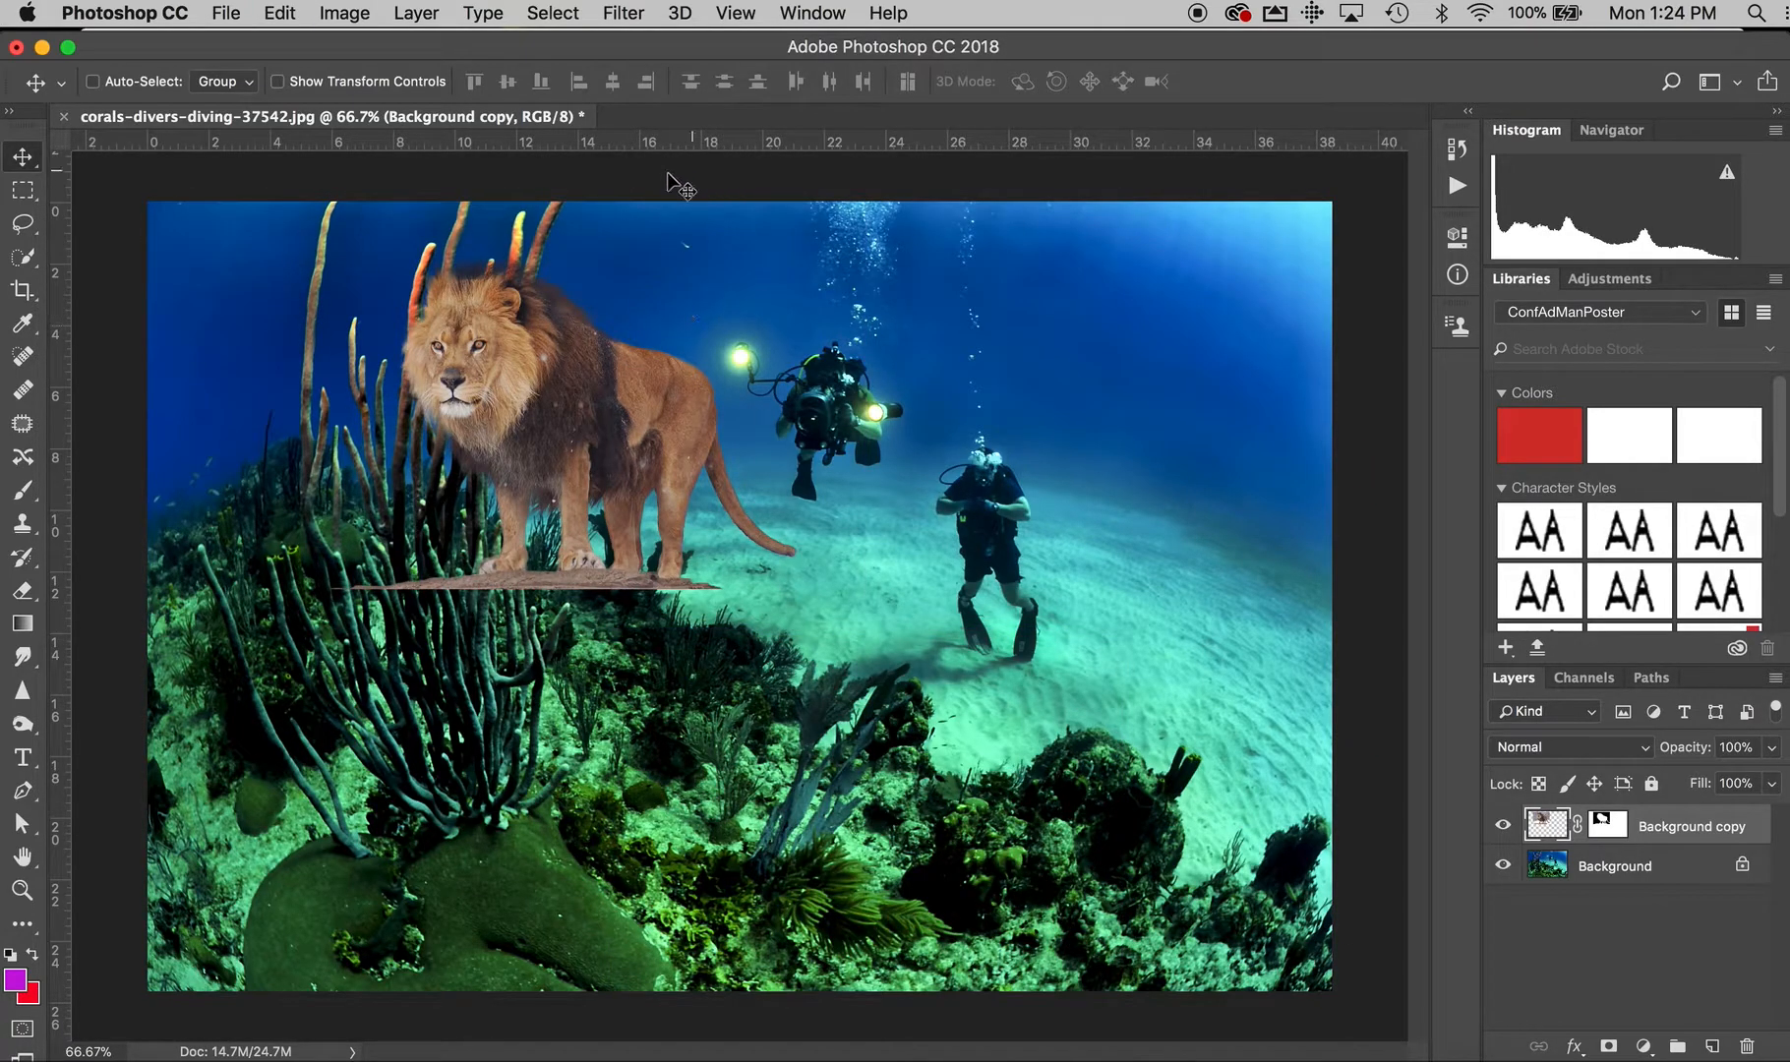
{"action": "key", "text": "super+z"}
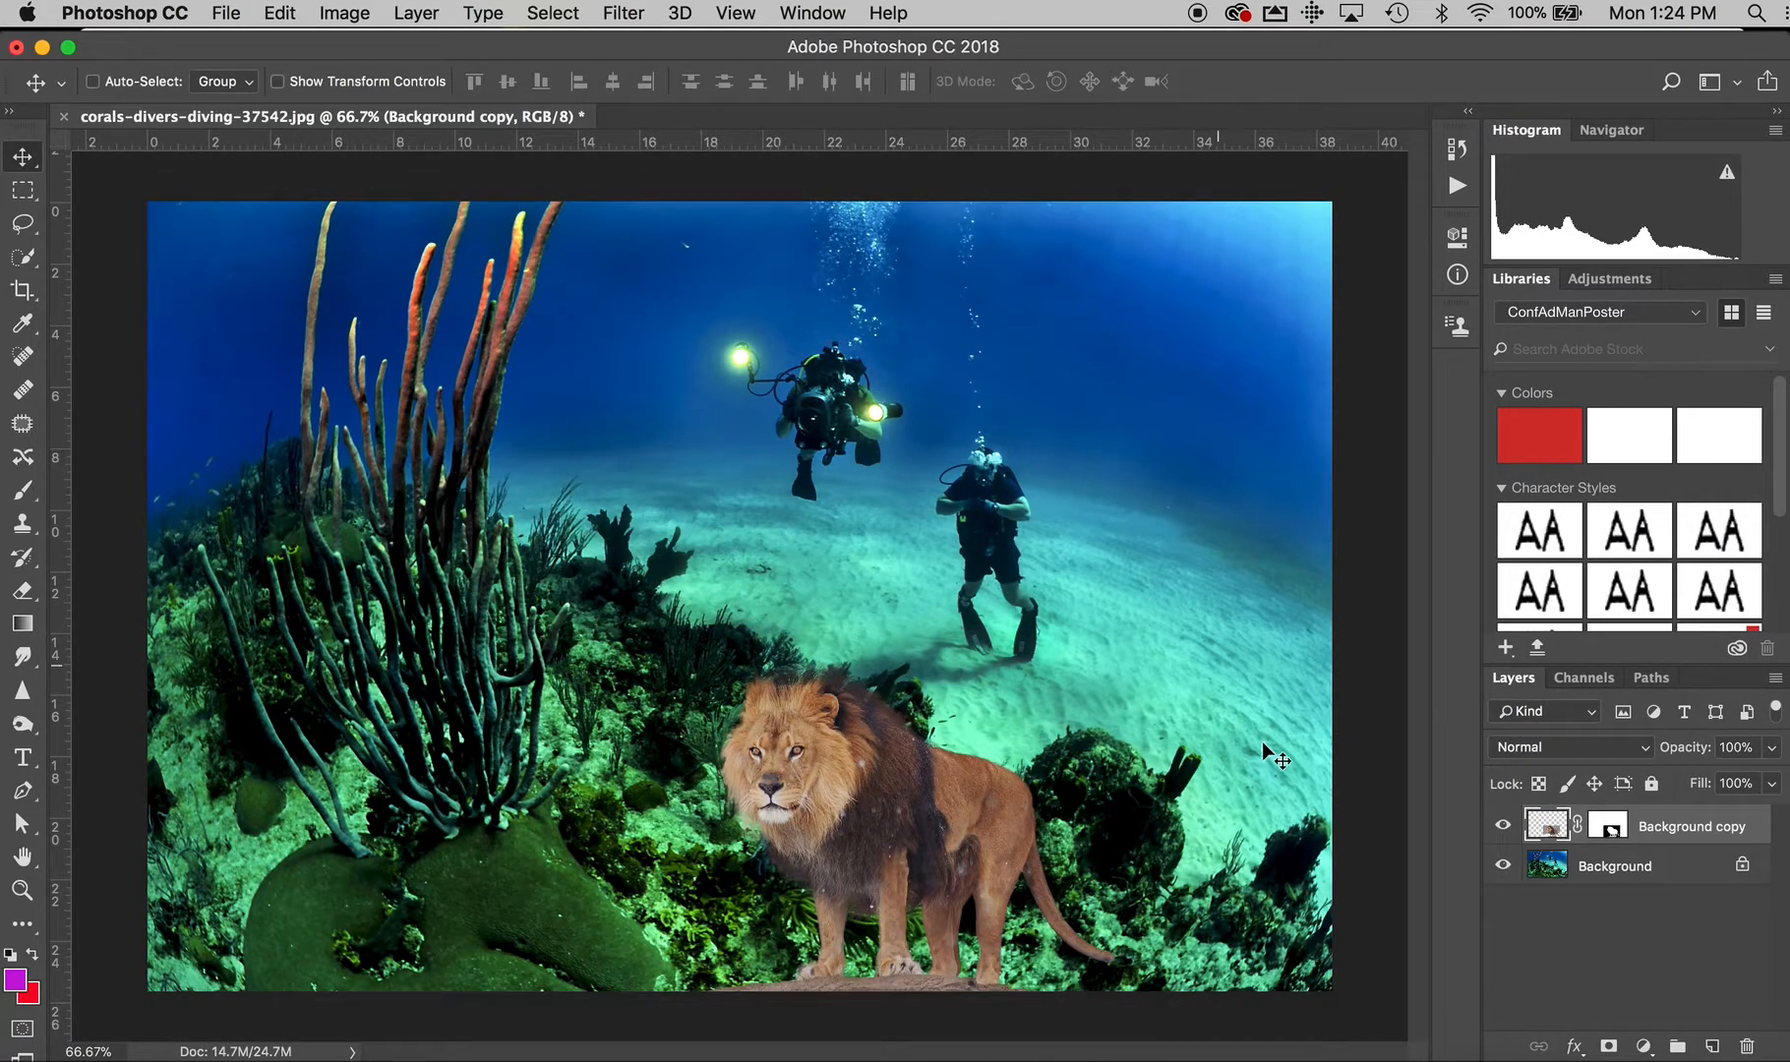
Revert the corals-divers image to its last saved version
{"action": "left_click", "coordinate": [1556, 873]}
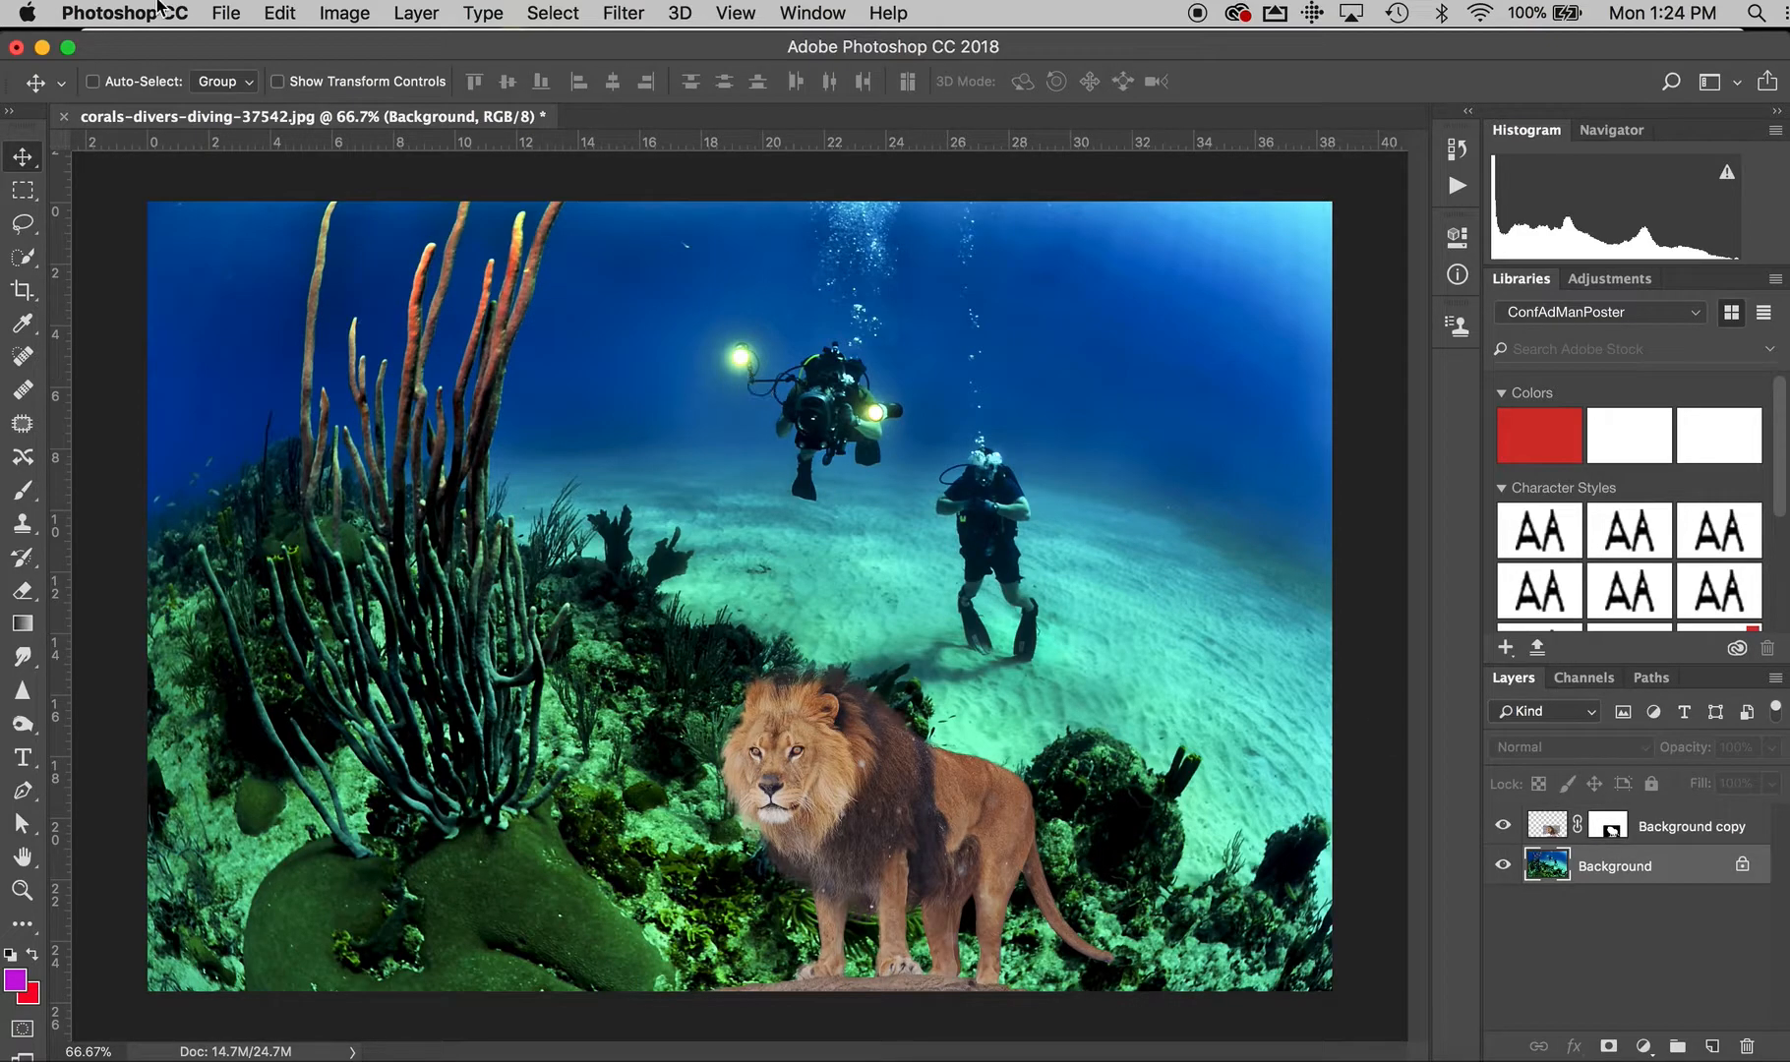
{"action": "left_click", "coordinate": [226, 13]}
{"action": "left_click", "coordinate": [236, 379]}
{"action": "left_click", "coordinate": [232, 302]}
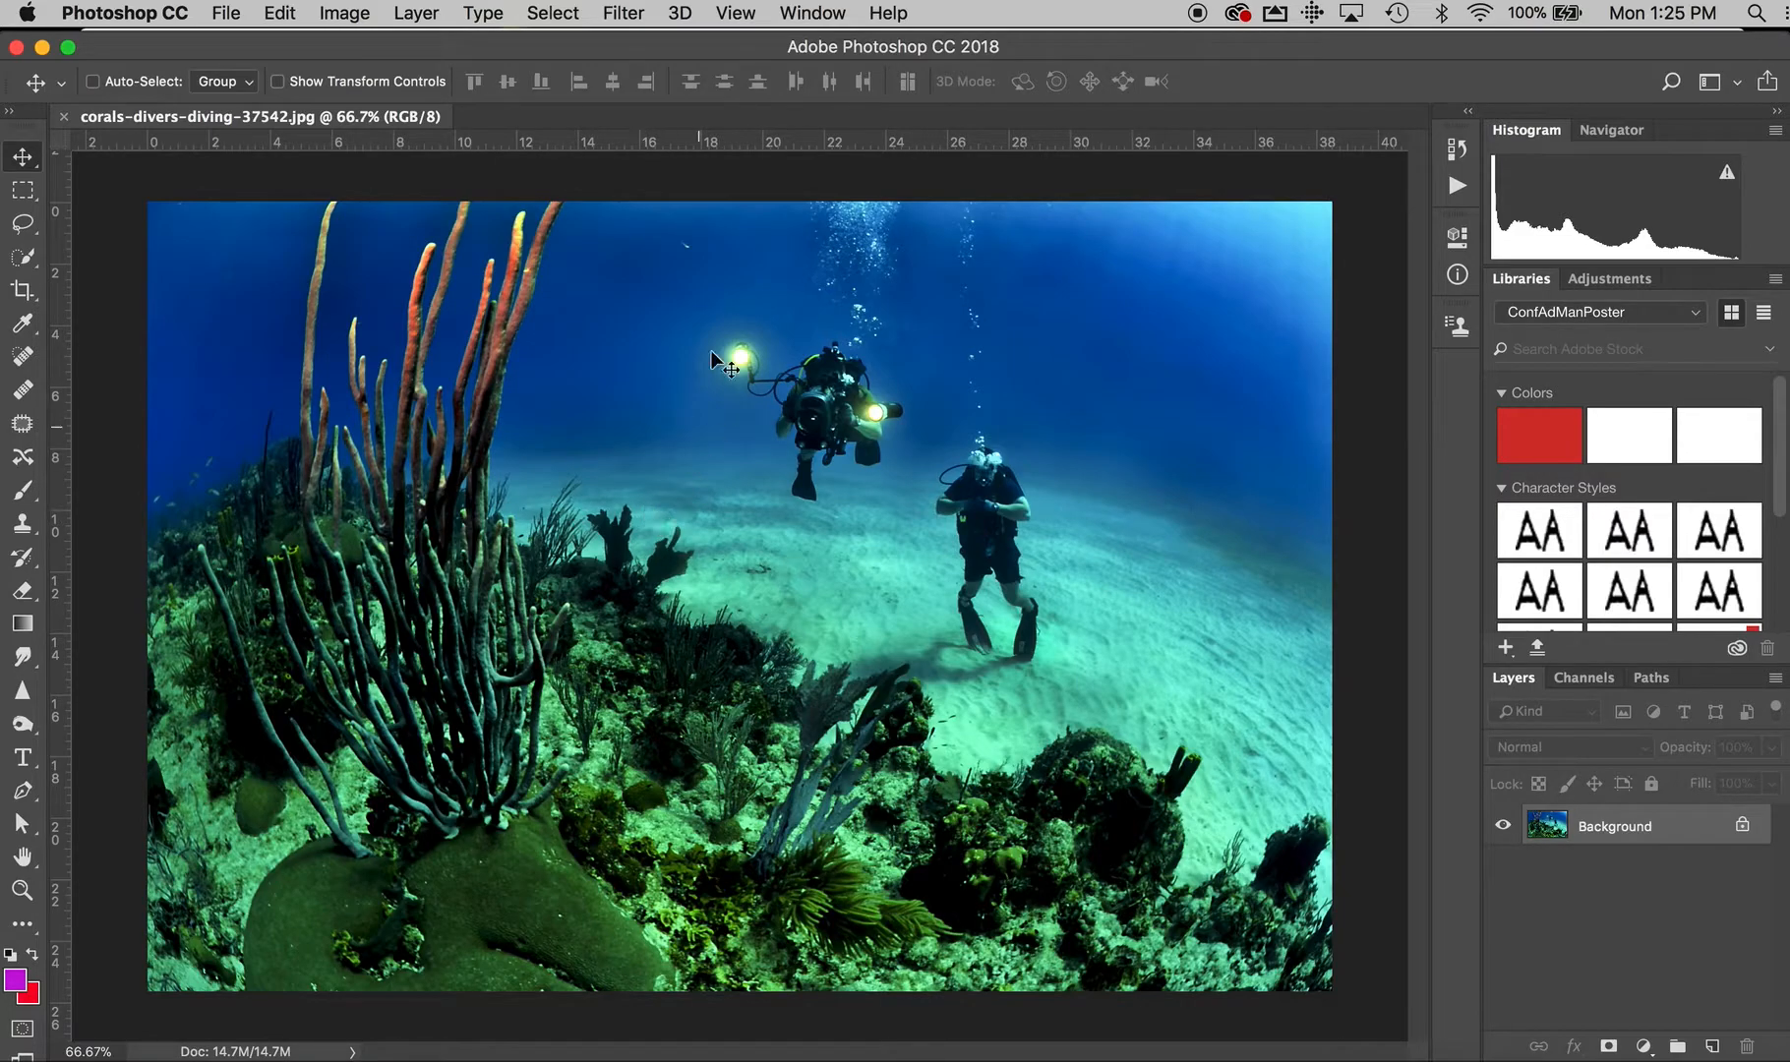
Float the corals-divers image in its own window and copy it into lion.psd as a new layer with the Move tool
{"action": "left_click_drag", "start_coordinate": [520, 49], "coordinate": [610, 206]}
{"action": "left_click_drag", "start_coordinate": [473, 274], "coordinate": [344, 128]}
{"action": "left_click", "coordinate": [1374, 102]}
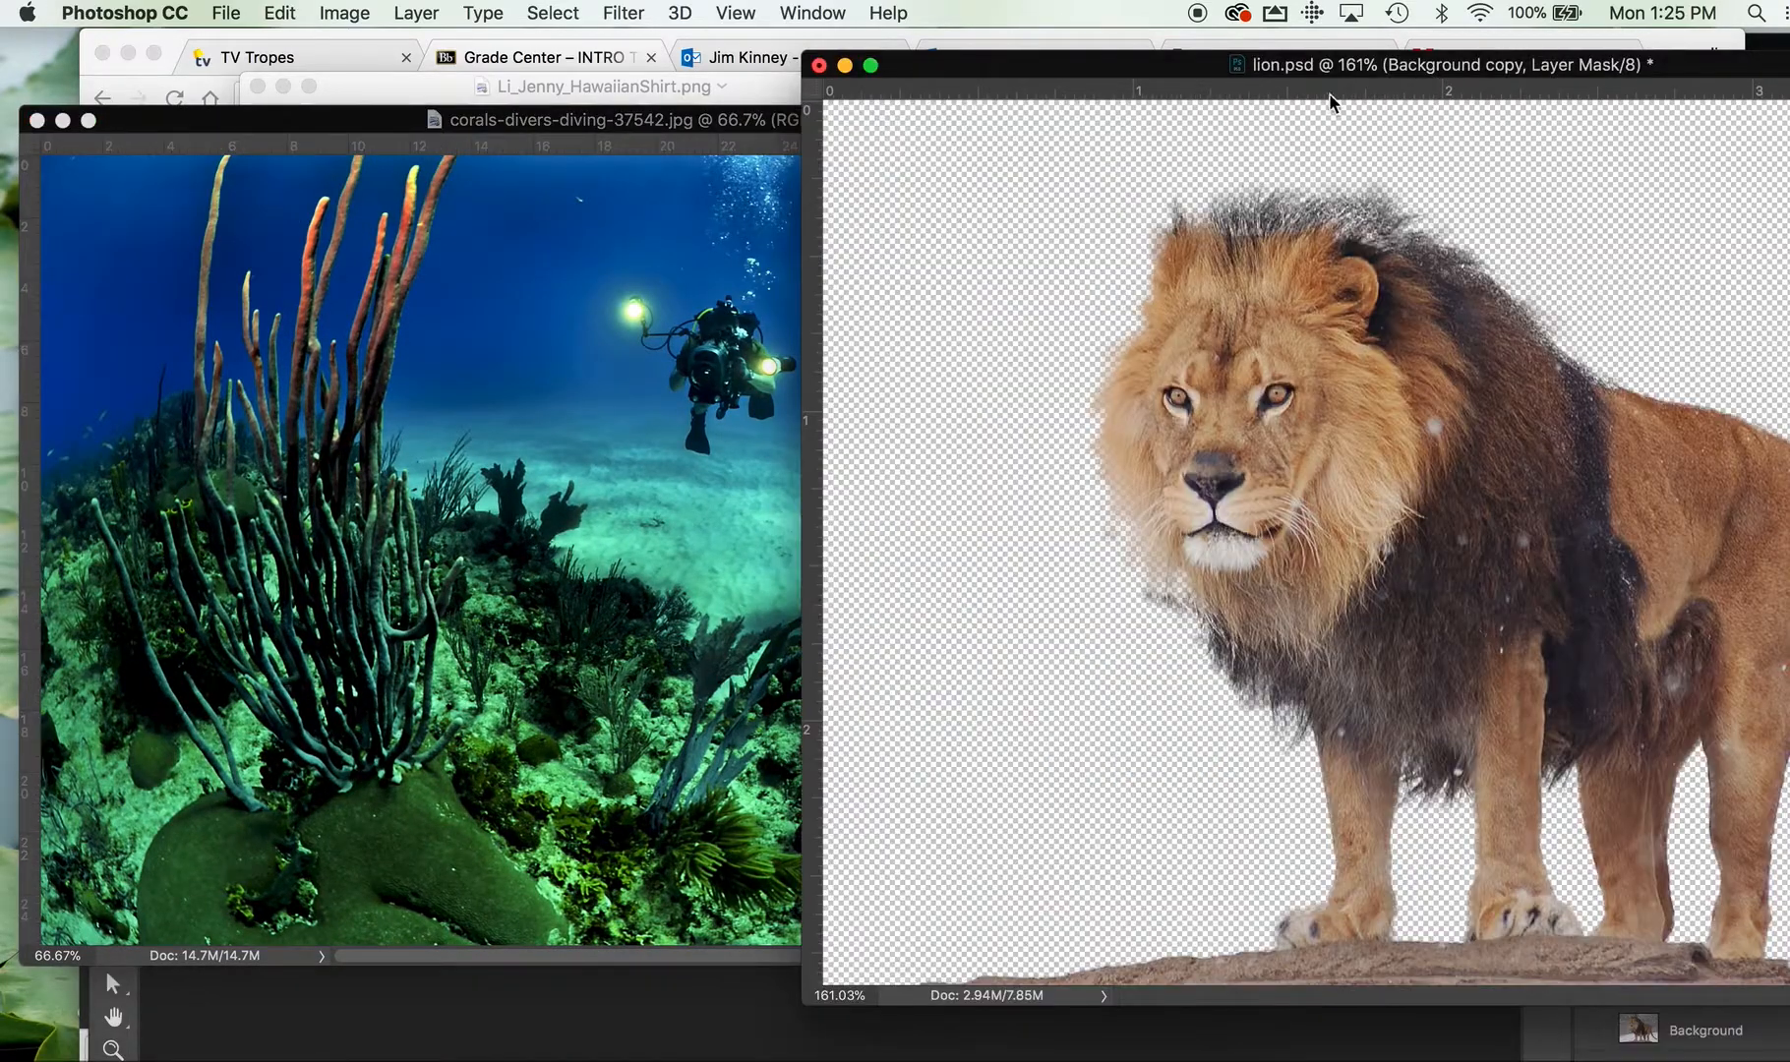
{"action": "left_click", "coordinate": [552, 392]}
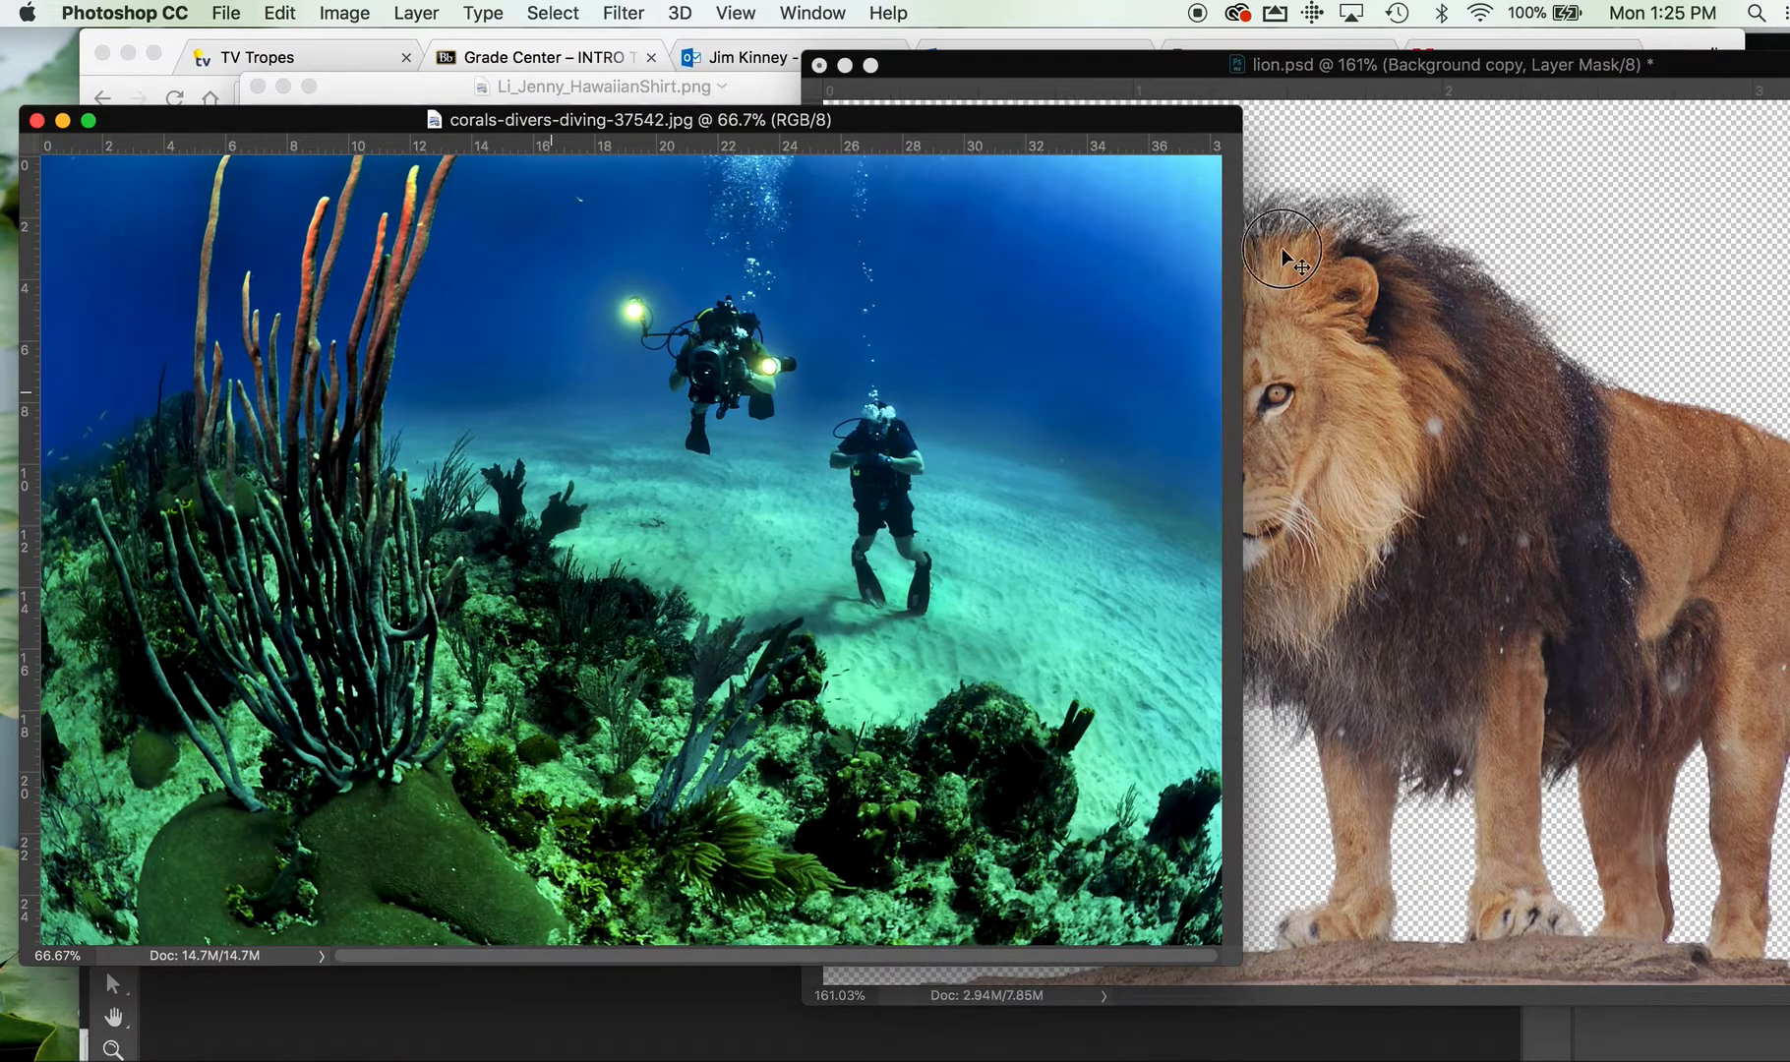
{"action": "left_click", "coordinate": [914, 456]}
{"action": "left_click_drag", "start_coordinate": [915, 455], "coordinate": [1471, 305]}
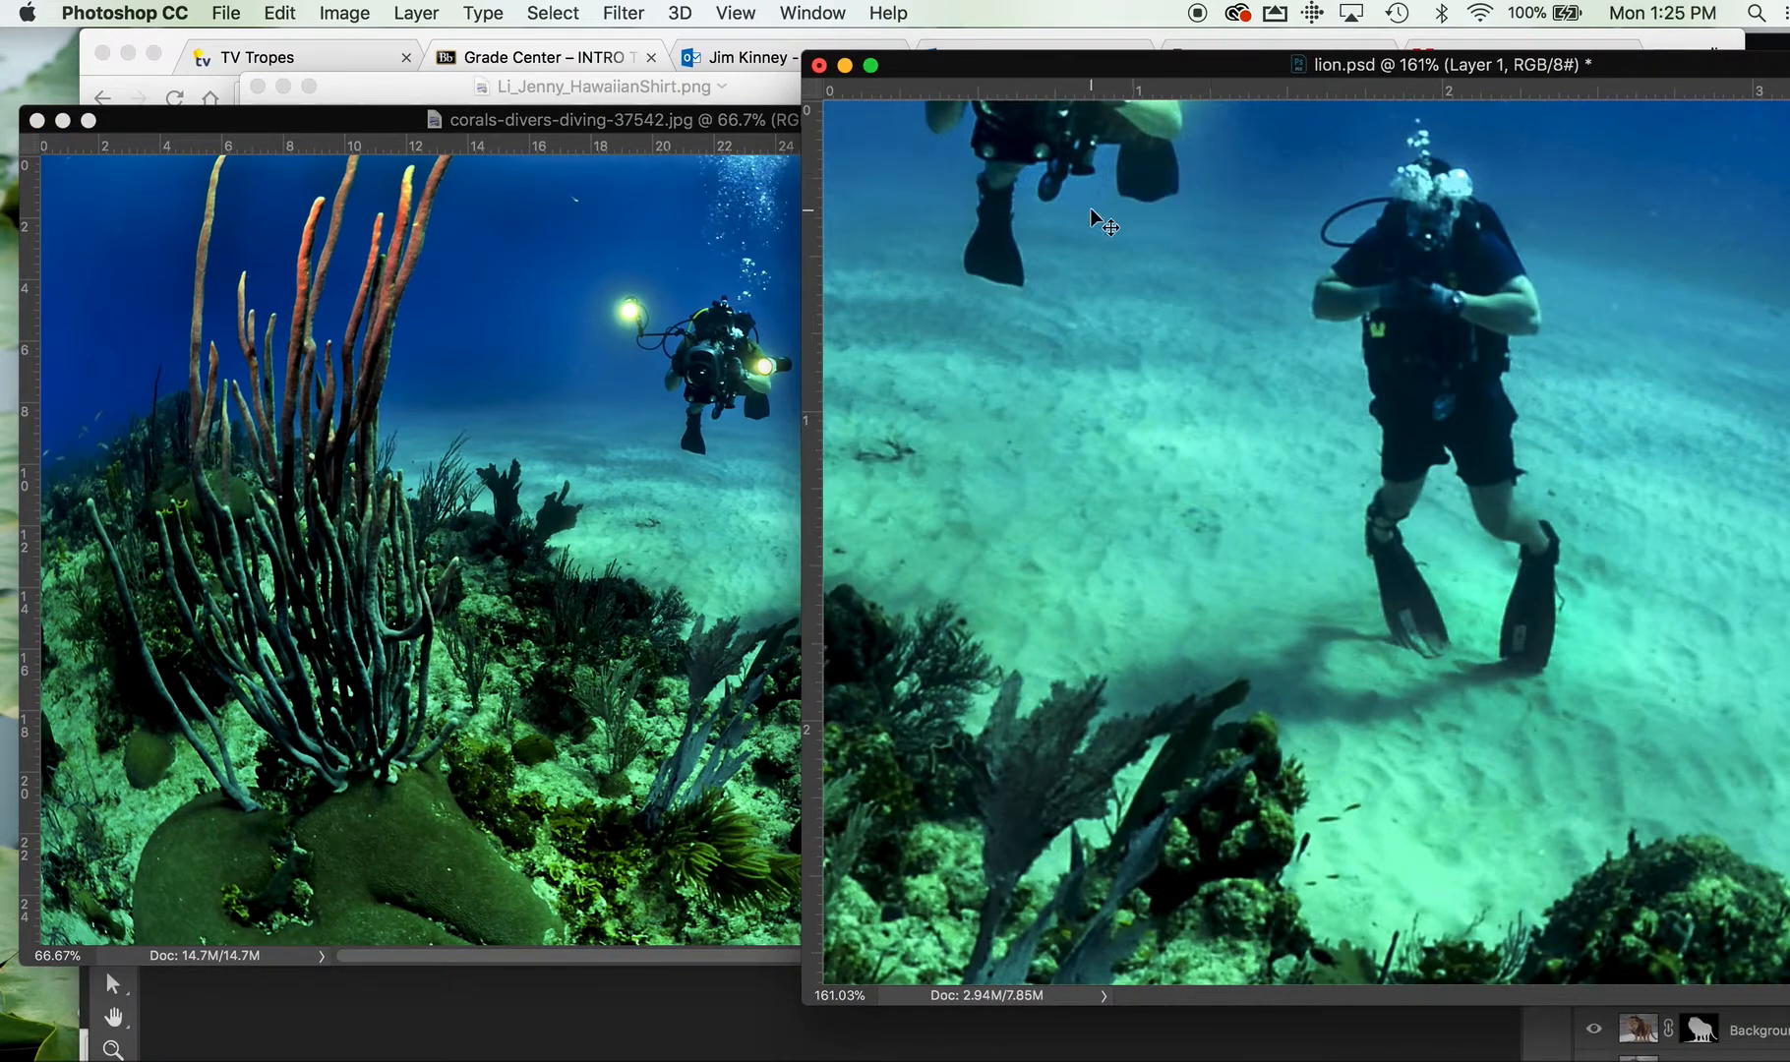
Bring the lion.psd window into full view, close the corals-divers image and dock lion.psd back into the main workspace
{"action": "left_click_drag", "start_coordinate": [1090, 73], "coordinate": [495, 85]}
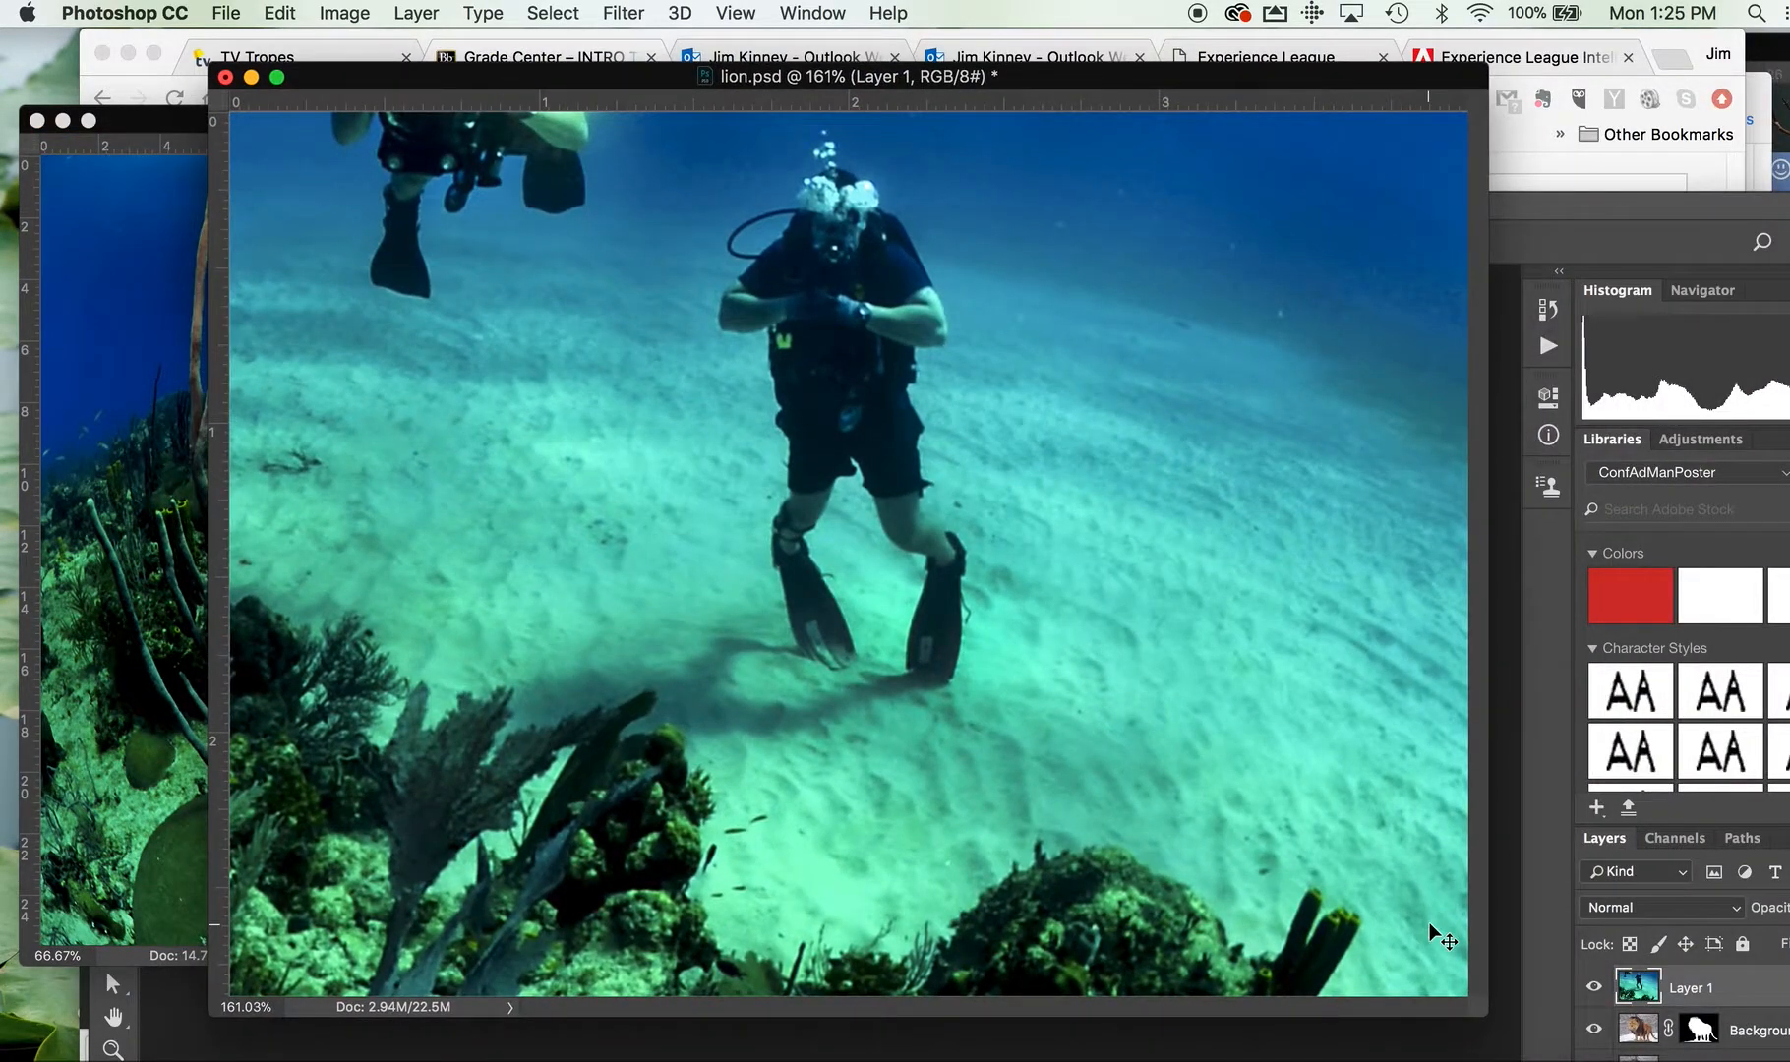
{"action": "left_click_drag", "start_coordinate": [1484, 1017], "coordinate": [1631, 1060]}
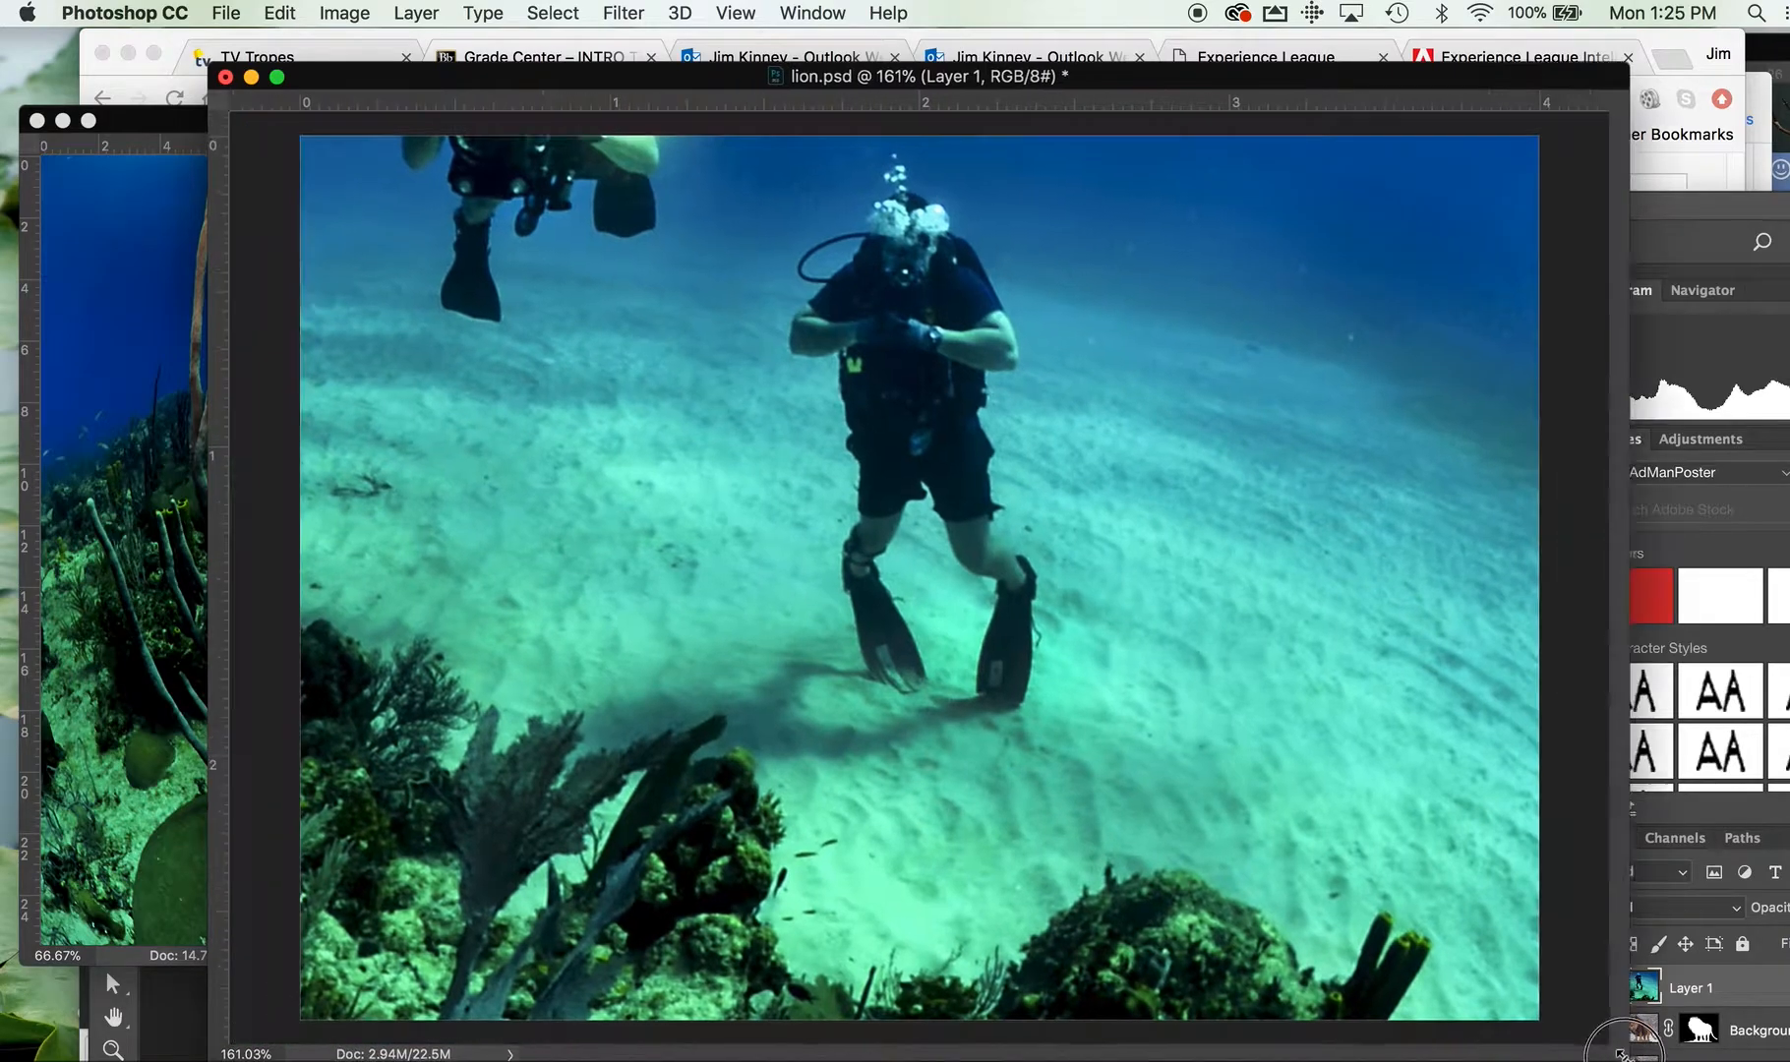
{"action": "left_click", "coordinate": [1052, 753], "text": "alt"}
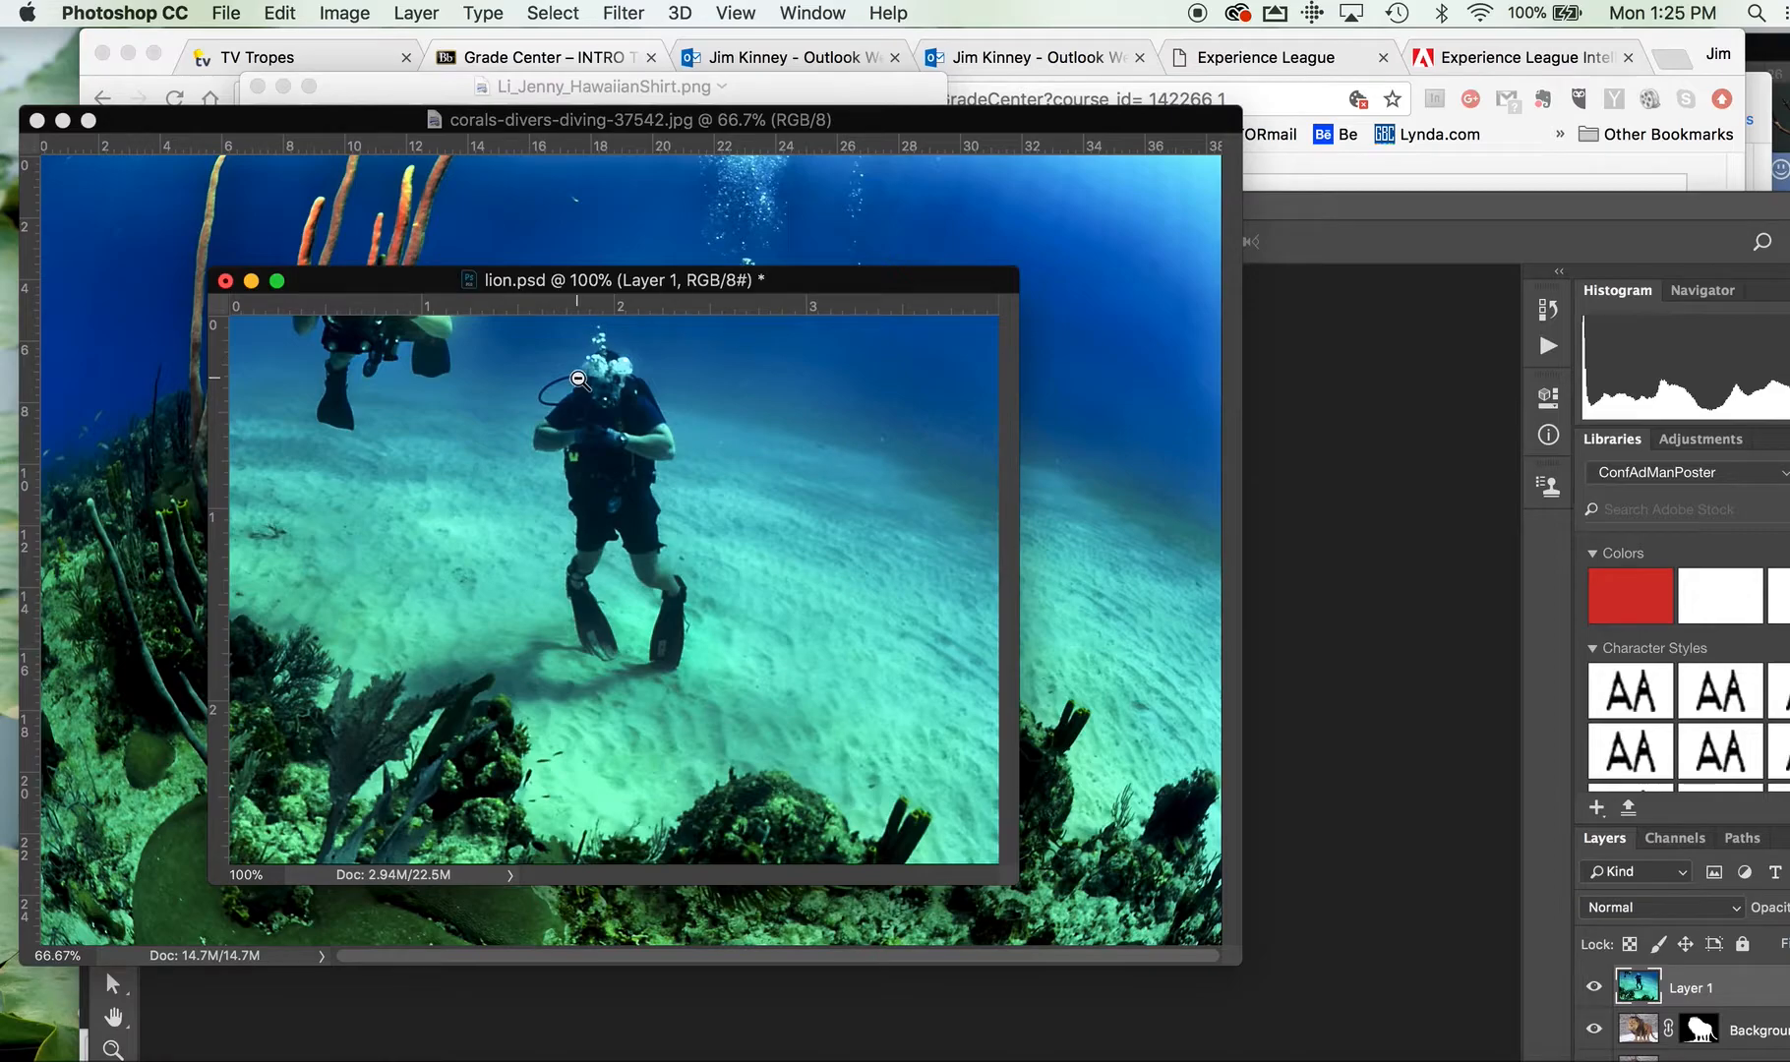
{"action": "left_click", "coordinate": [116, 119]}
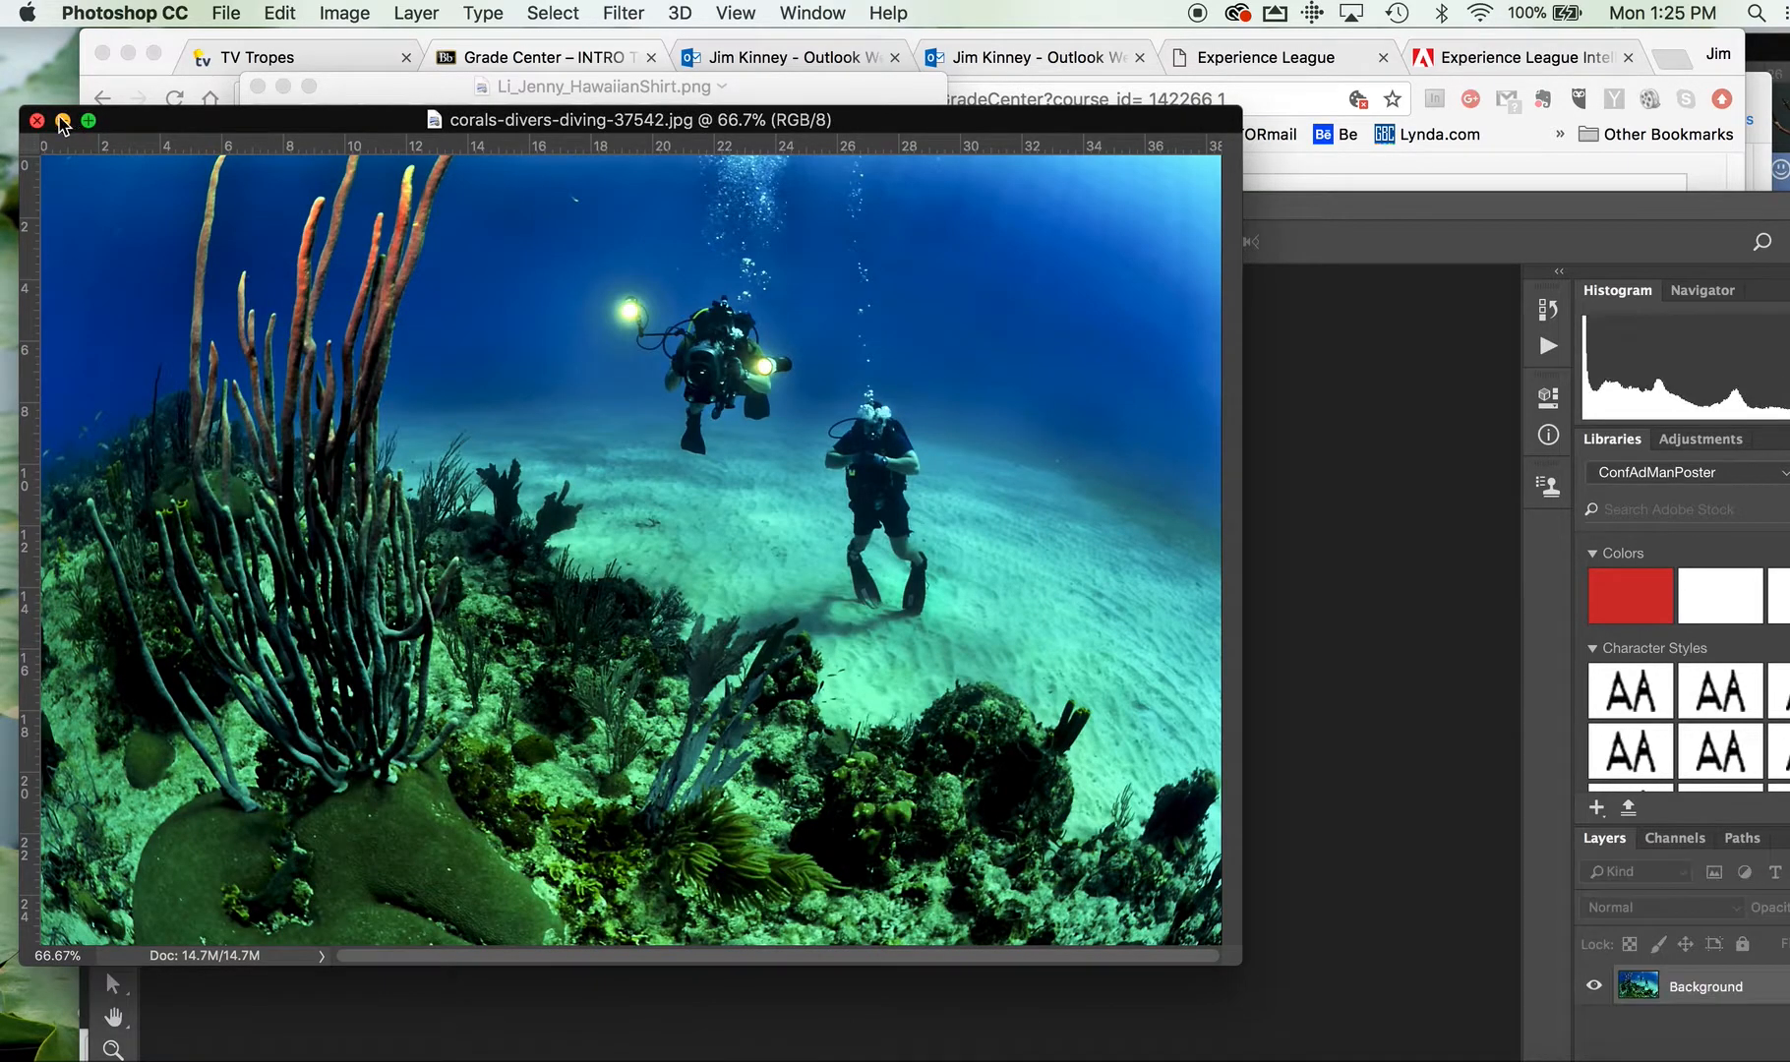
{"action": "left_click", "coordinate": [39, 120]}
{"action": "mouse_move", "coordinate": [536, 279]}
{"action": "left_mouse_down"}
{"action": "mouse_move", "coordinate": [591, 320]}
{"action": "mouse_move", "coordinate": [586, 244]}
{"action": "mouse_move", "coordinate": [543, 305]}
{"action": "mouse_move", "coordinate": [544, 272]}
{"action": "mouse_move", "coordinate": [527, 322]}
{"action": "mouse_move", "coordinate": [535, 272]}
{"action": "mouse_move", "coordinate": [540, 289]}
{"action": "left_mouse_up"}
{"action": "double_click", "coordinate": [512, 209]}
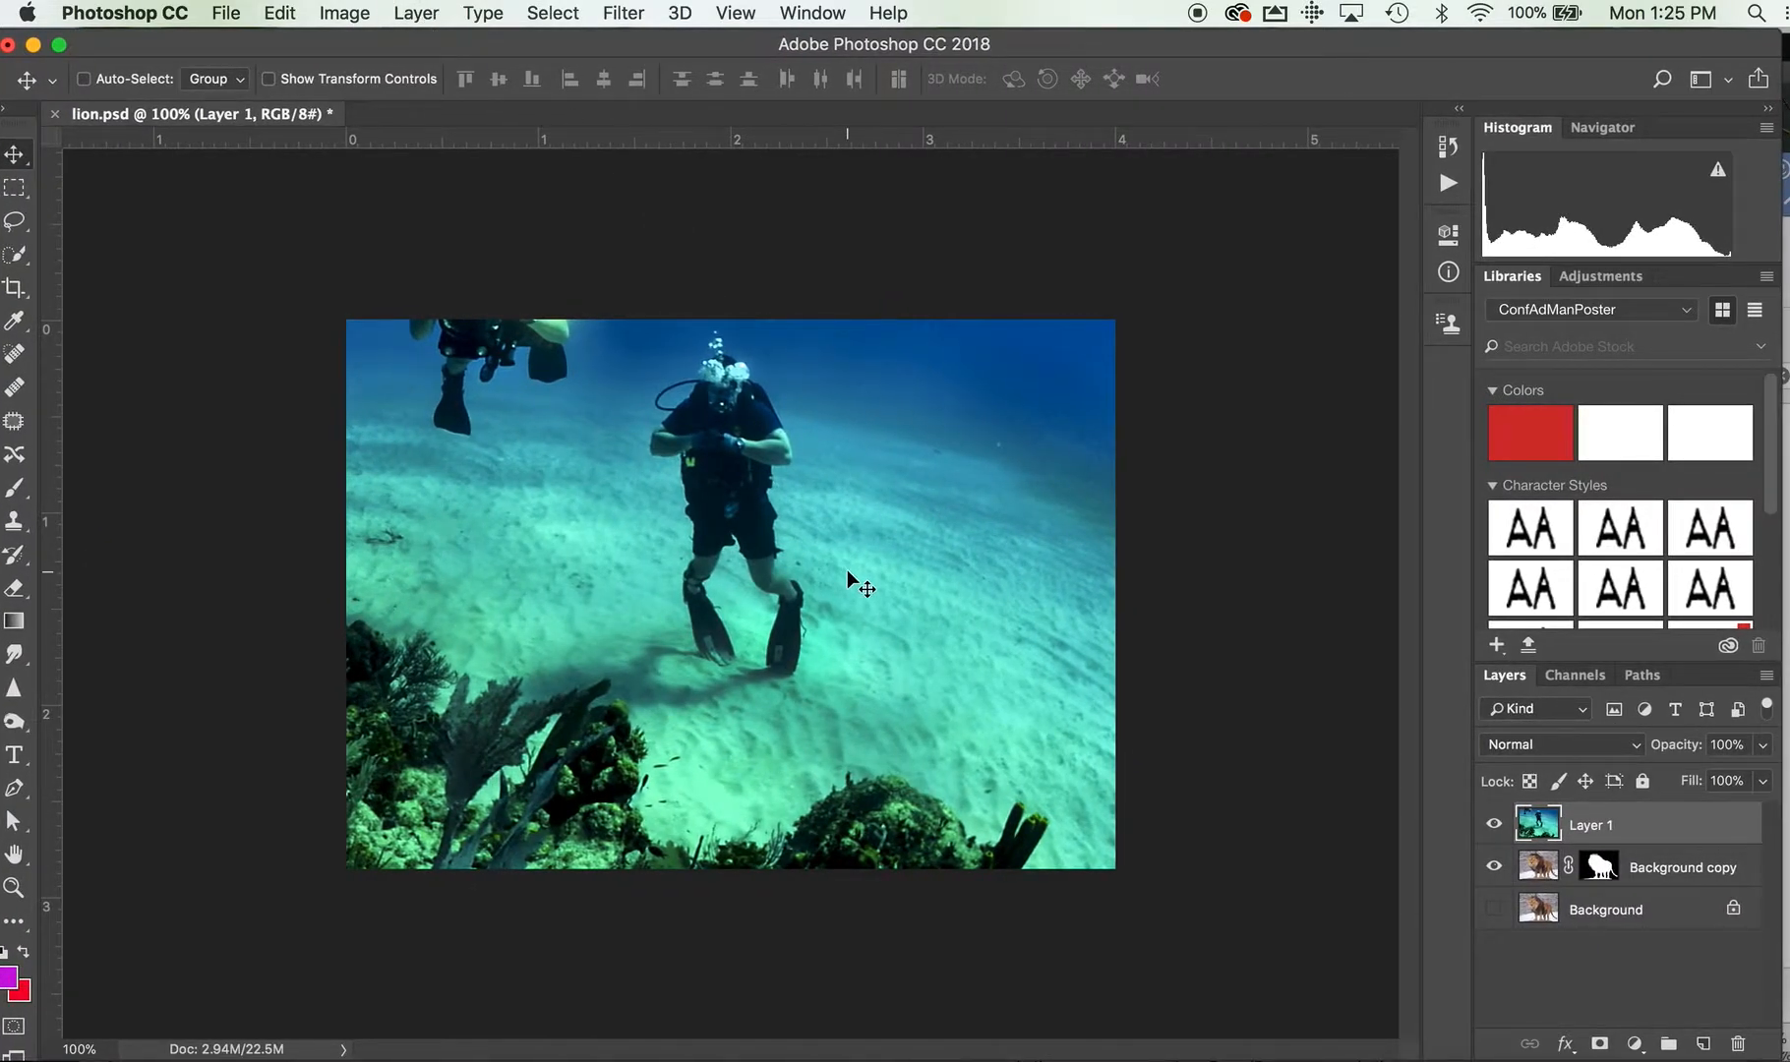
Scale Layer 1 down to about 47% with Free Transform and position it so the coral scene fills the canvas
{"action": "key", "text": "alt+super+space"}
{"action": "left_click", "coordinate": [850, 573], "text": "alt+super"}
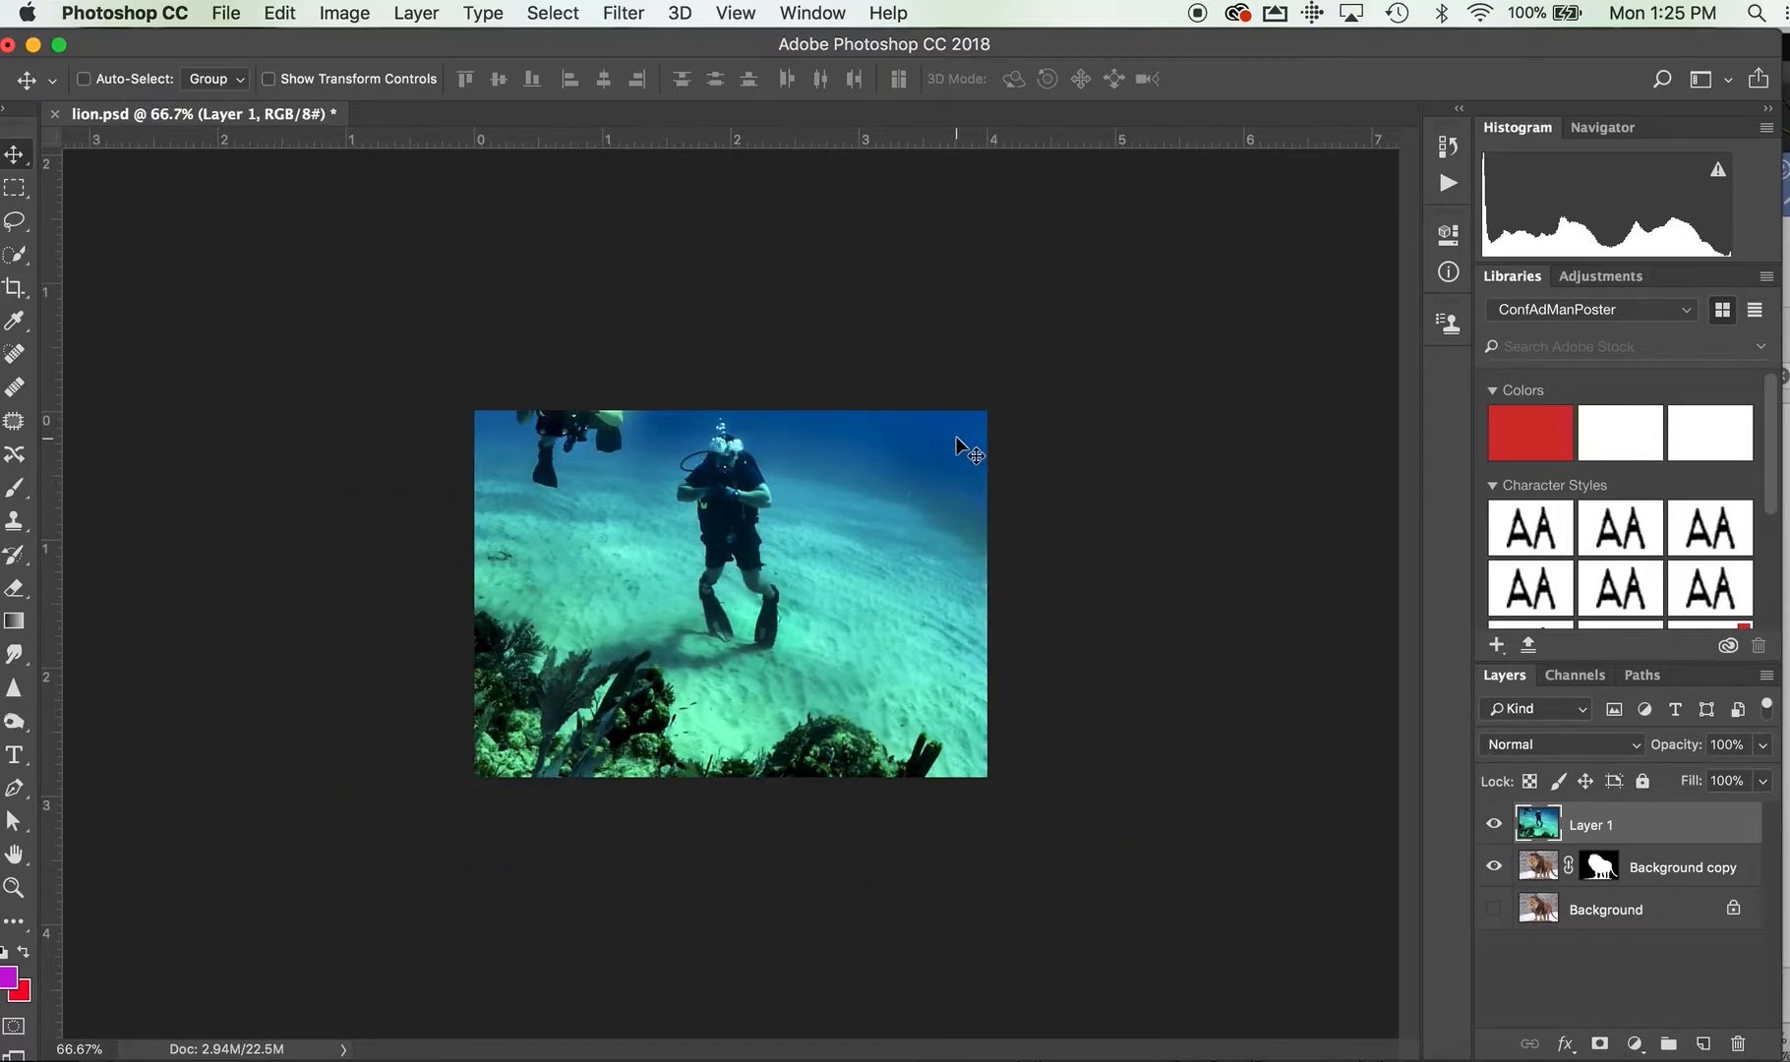
{"action": "key", "text": "super+t"}
{"action": "left_click_drag", "start_coordinate": [1075, 188], "coordinate": [815, 361]}
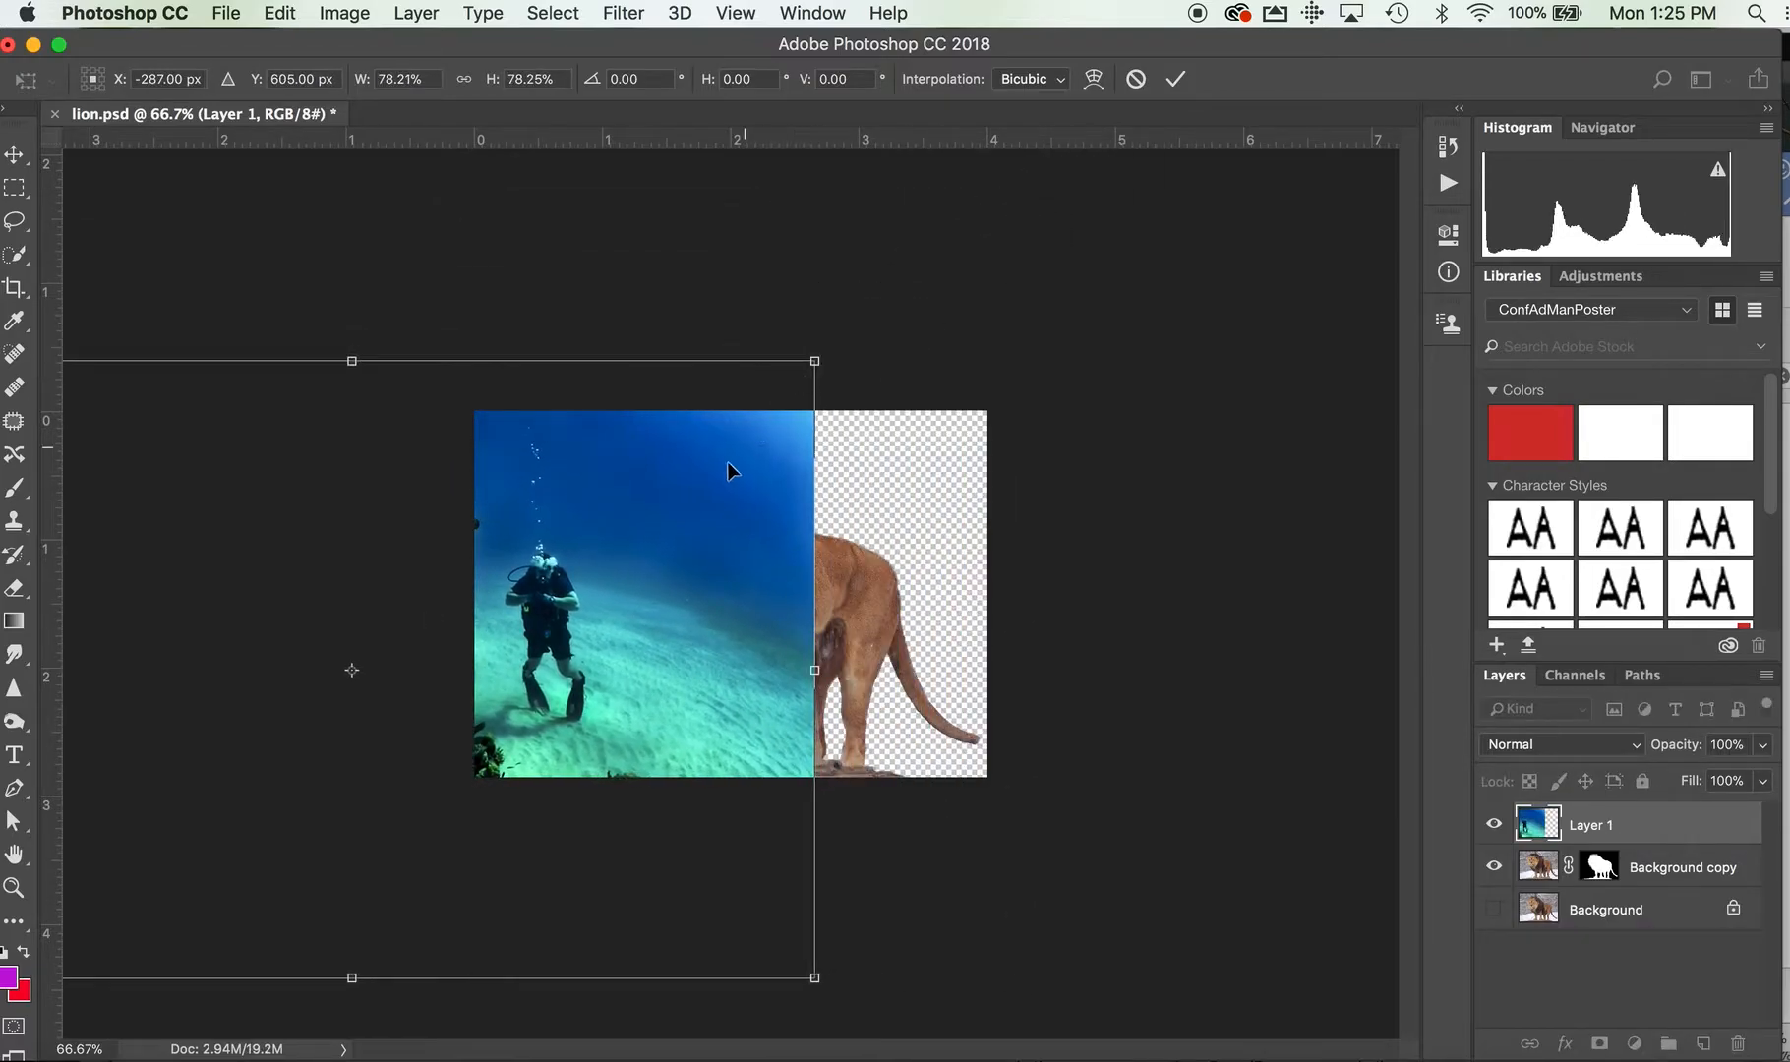
{"action": "left_click_drag", "start_coordinate": [647, 505], "coordinate": [891, 485]}
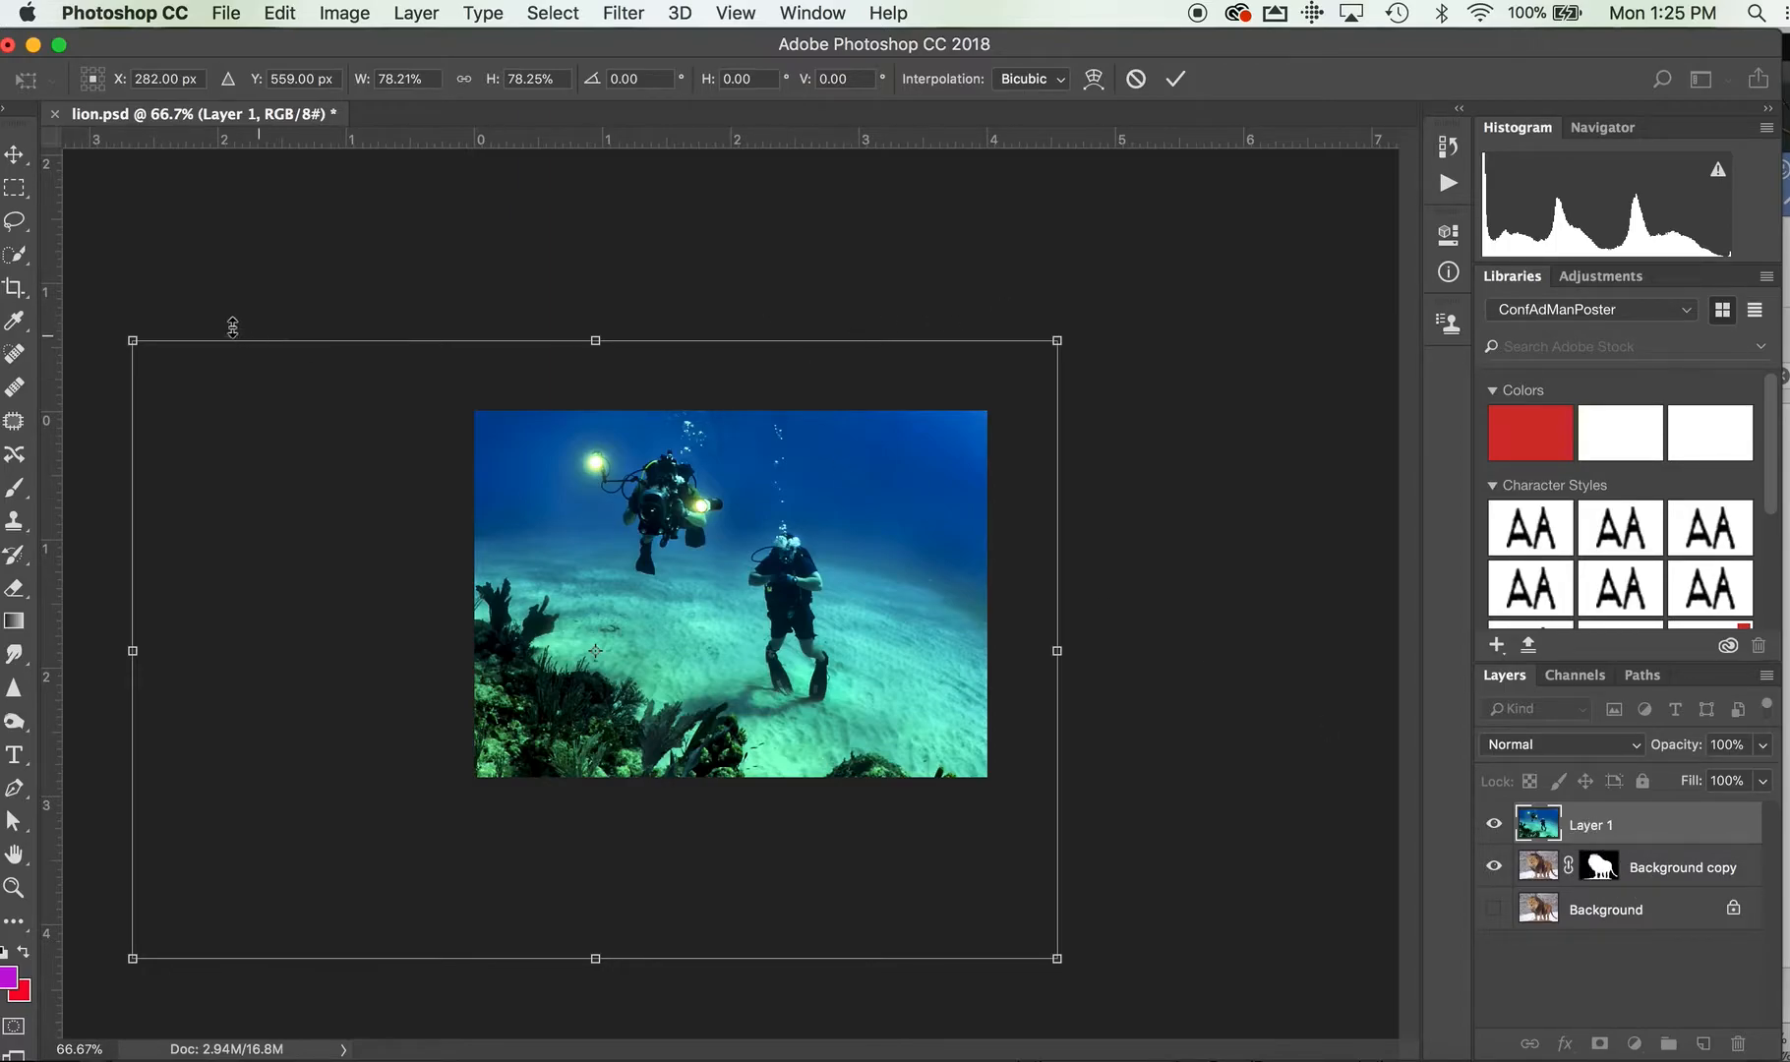
{"action": "left_click_drag", "start_coordinate": [134, 342], "coordinate": [524, 503]}
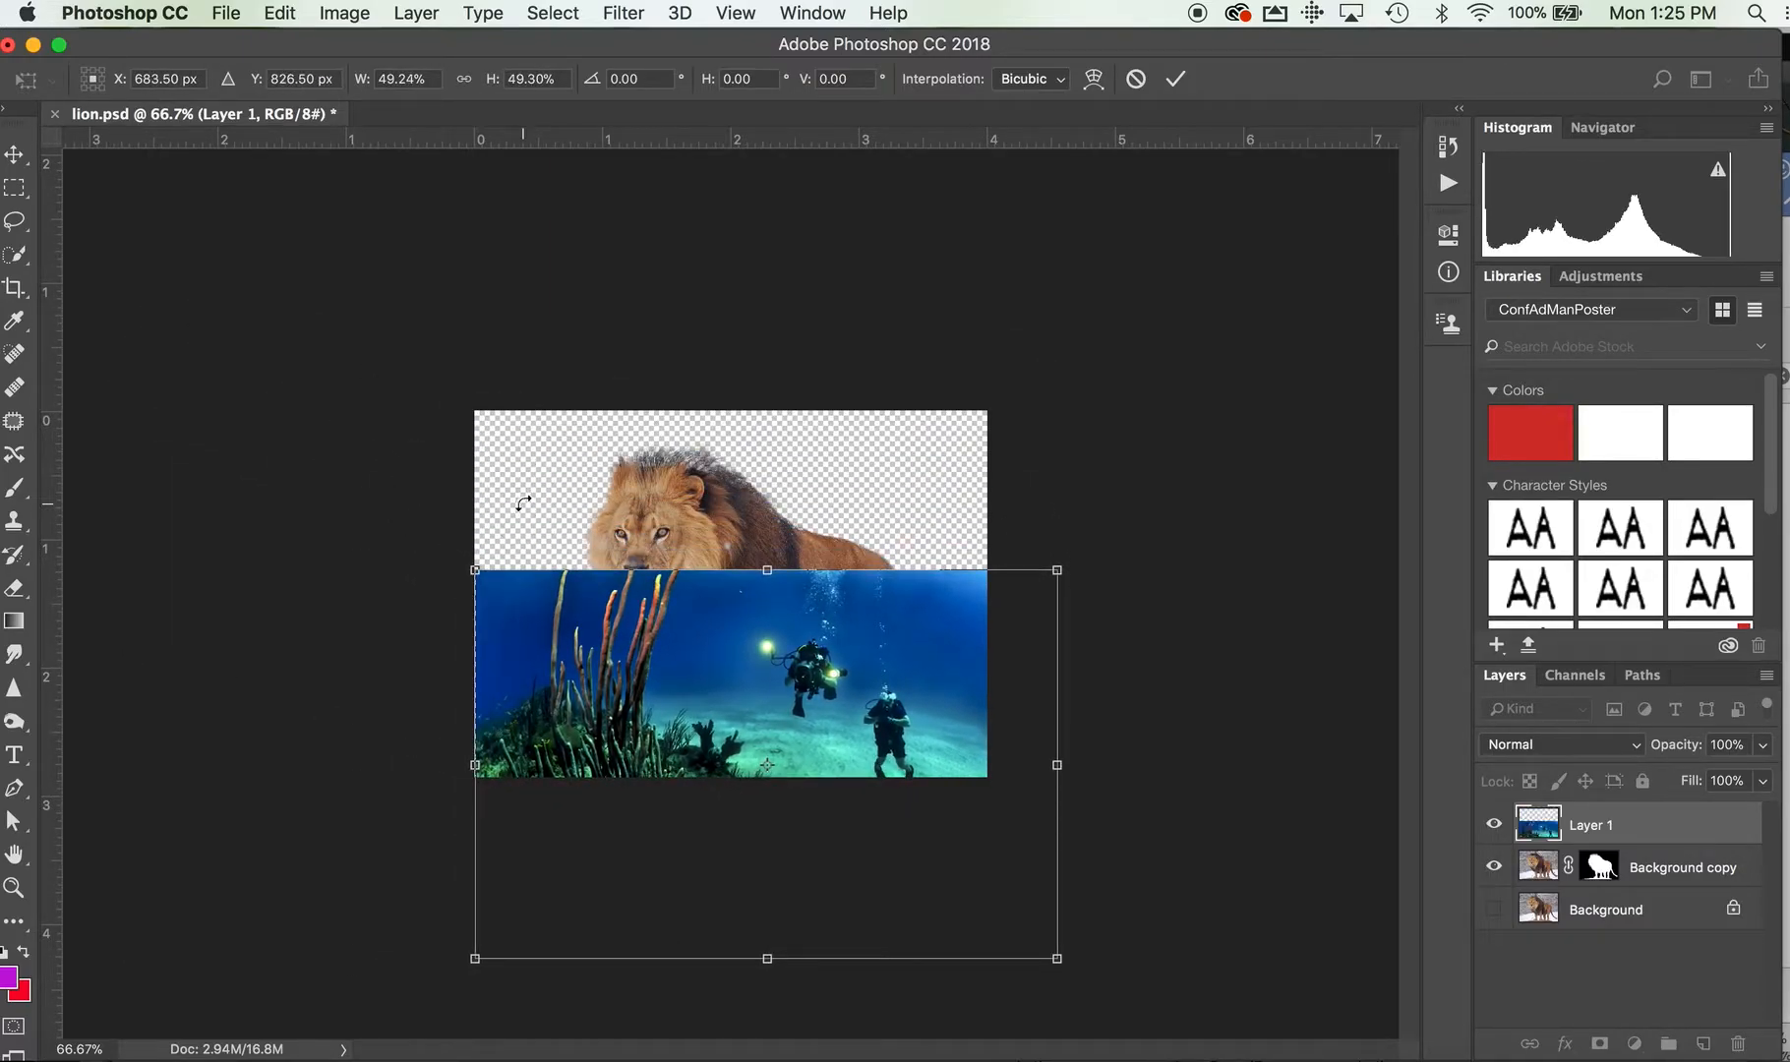
{"action": "left_click_drag", "start_coordinate": [687, 721], "coordinate": [684, 558]}
{"action": "mouse_move", "coordinate": [1054, 802]}
{"action": "left_mouse_down"}
{"action": "mouse_move", "coordinate": [1007, 779]}
{"action": "mouse_move", "coordinate": [1029, 793]}
{"action": "left_mouse_up"}
{"action": "left_click_drag", "start_coordinate": [854, 719], "coordinate": [828, 690]}
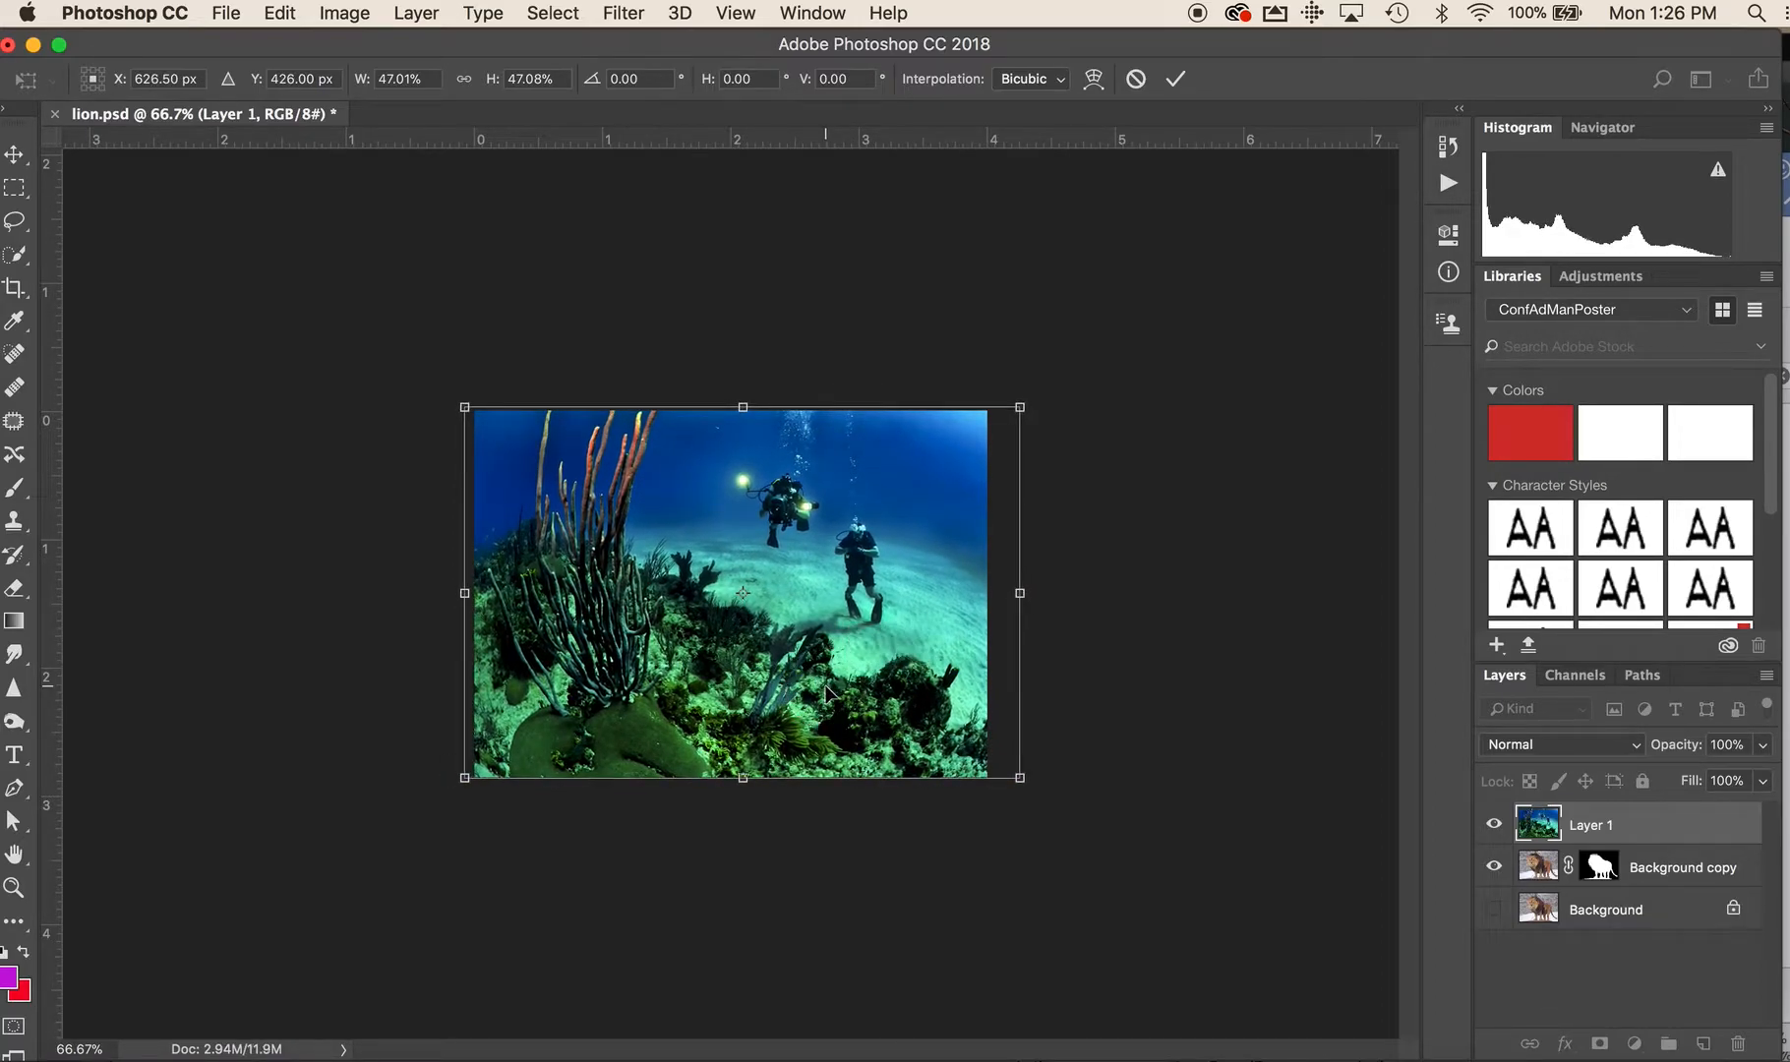
{"action": "key", "text": "Return"}
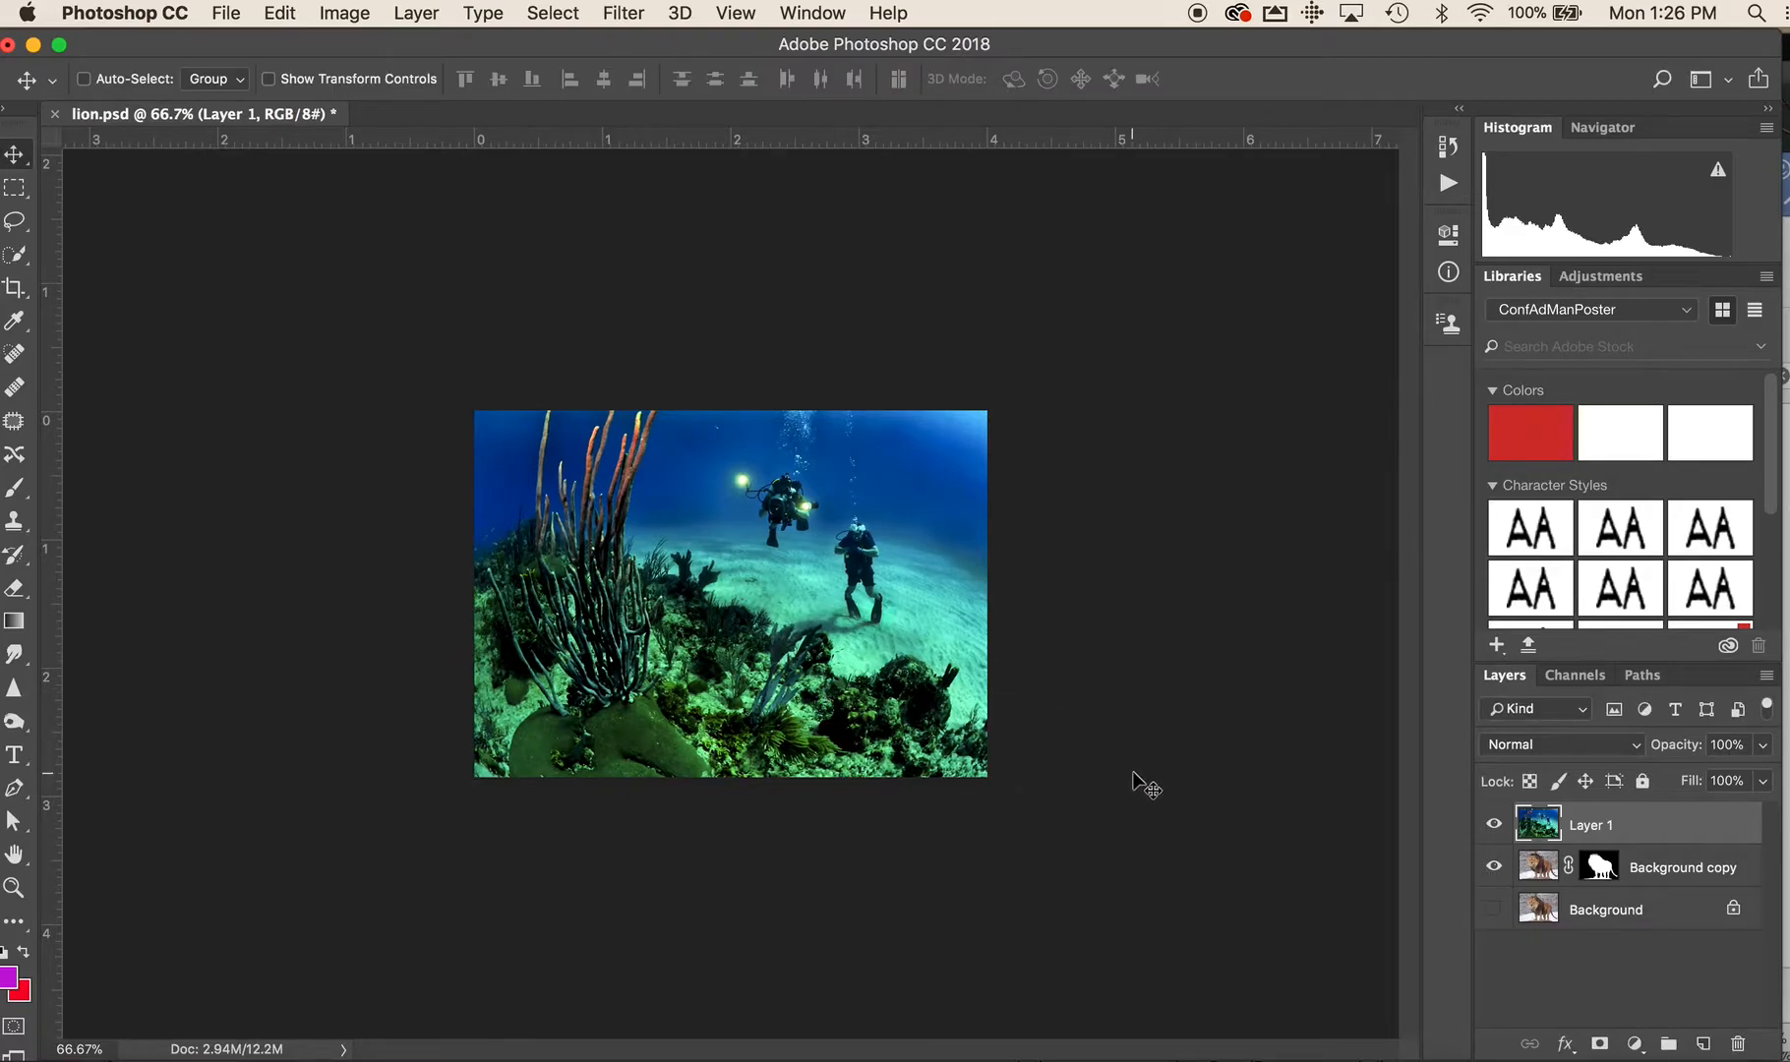
Move Layer 1 below the Background copy layer in the stacking order and zoom out to 50%
{"action": "left_click_drag", "start_coordinate": [1596, 866], "coordinate": [1591, 889]}
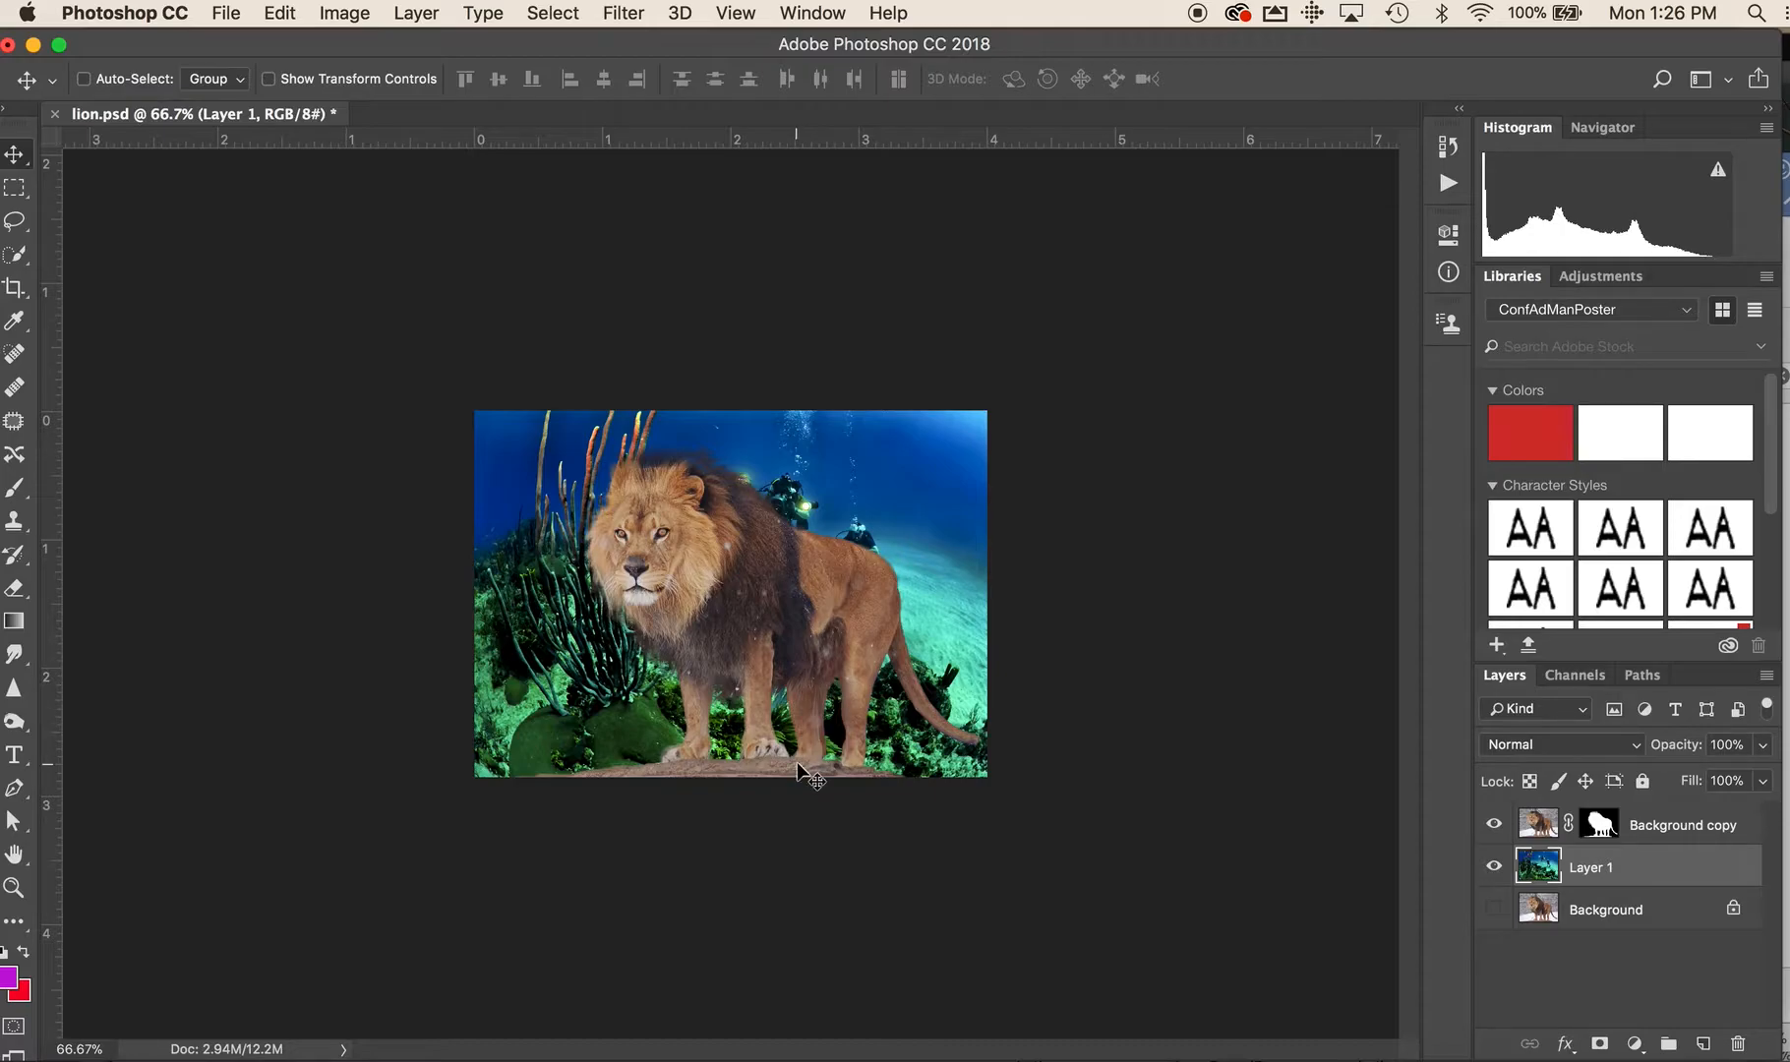
{"action": "left_click", "coordinate": [756, 555], "text": "super"}
{"action": "key", "text": "super+minus"}
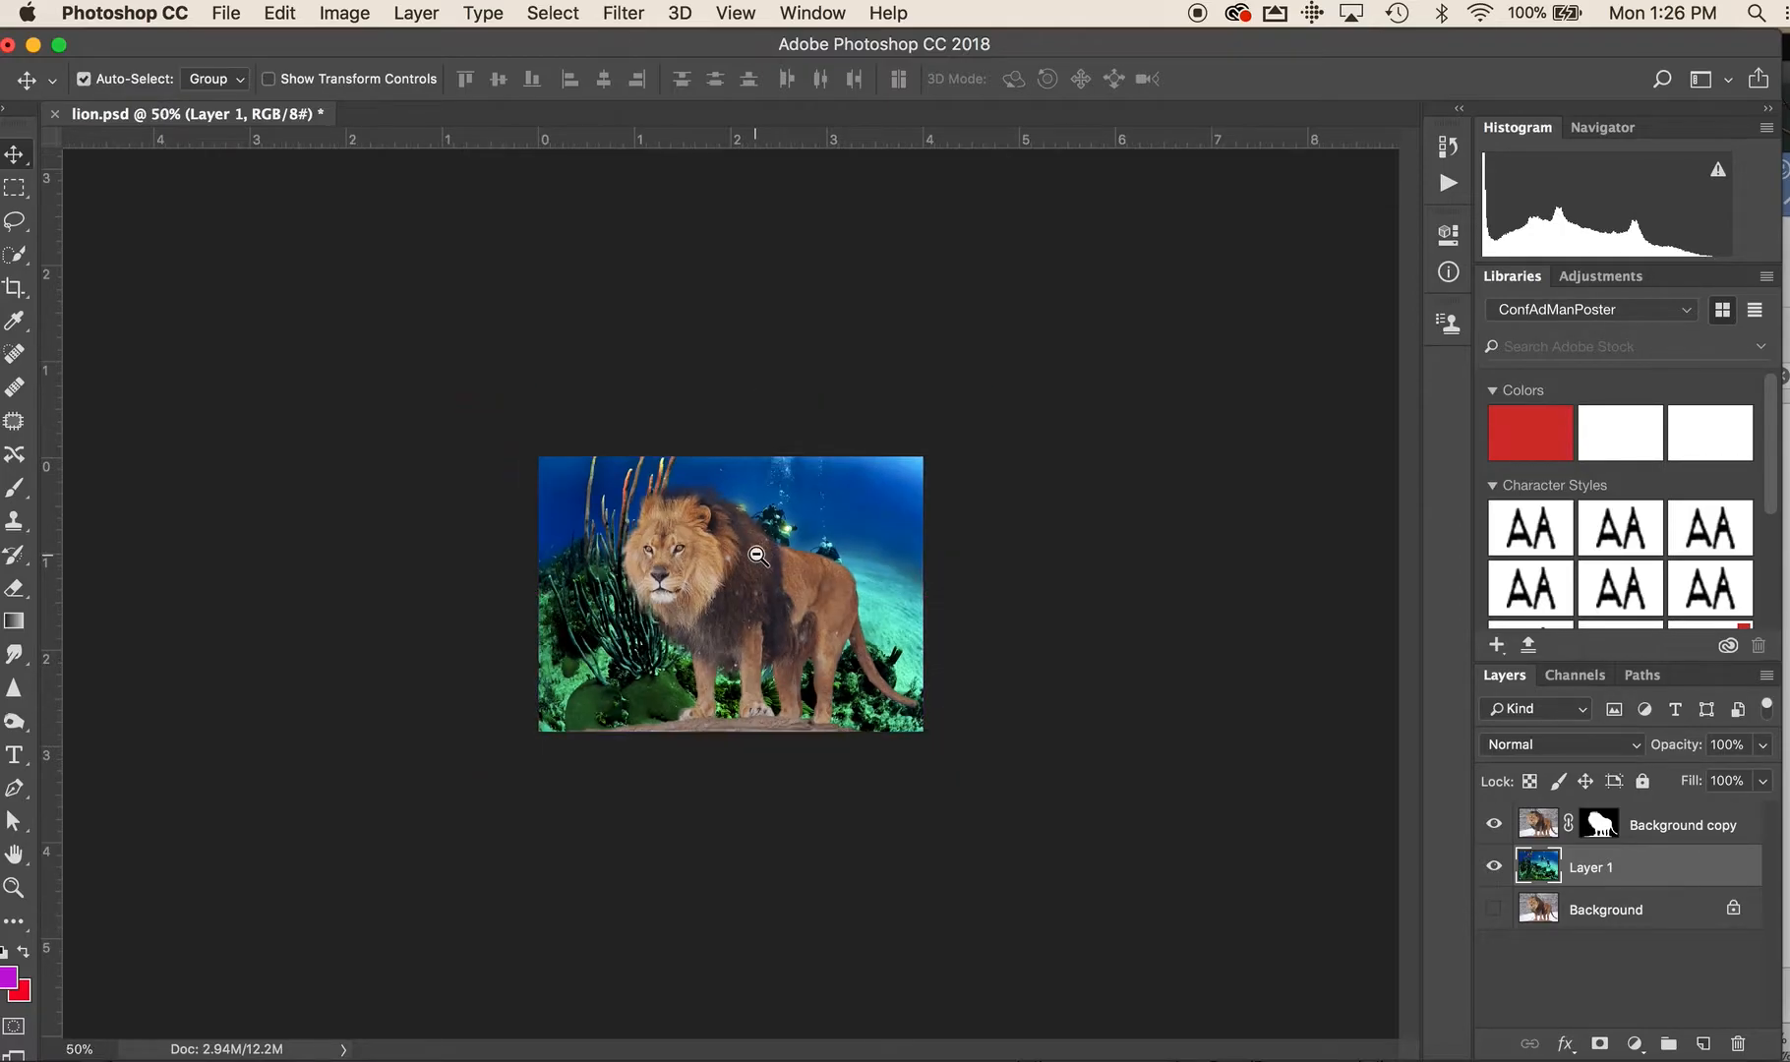
Inspect the masked lion's mane, legs and paws against the coral scene at 200% magnification
{"action": "key", "text": "super+plus"}
{"action": "left_click", "coordinate": [664, 506]}
{"action": "left_click", "coordinate": [661, 503]}
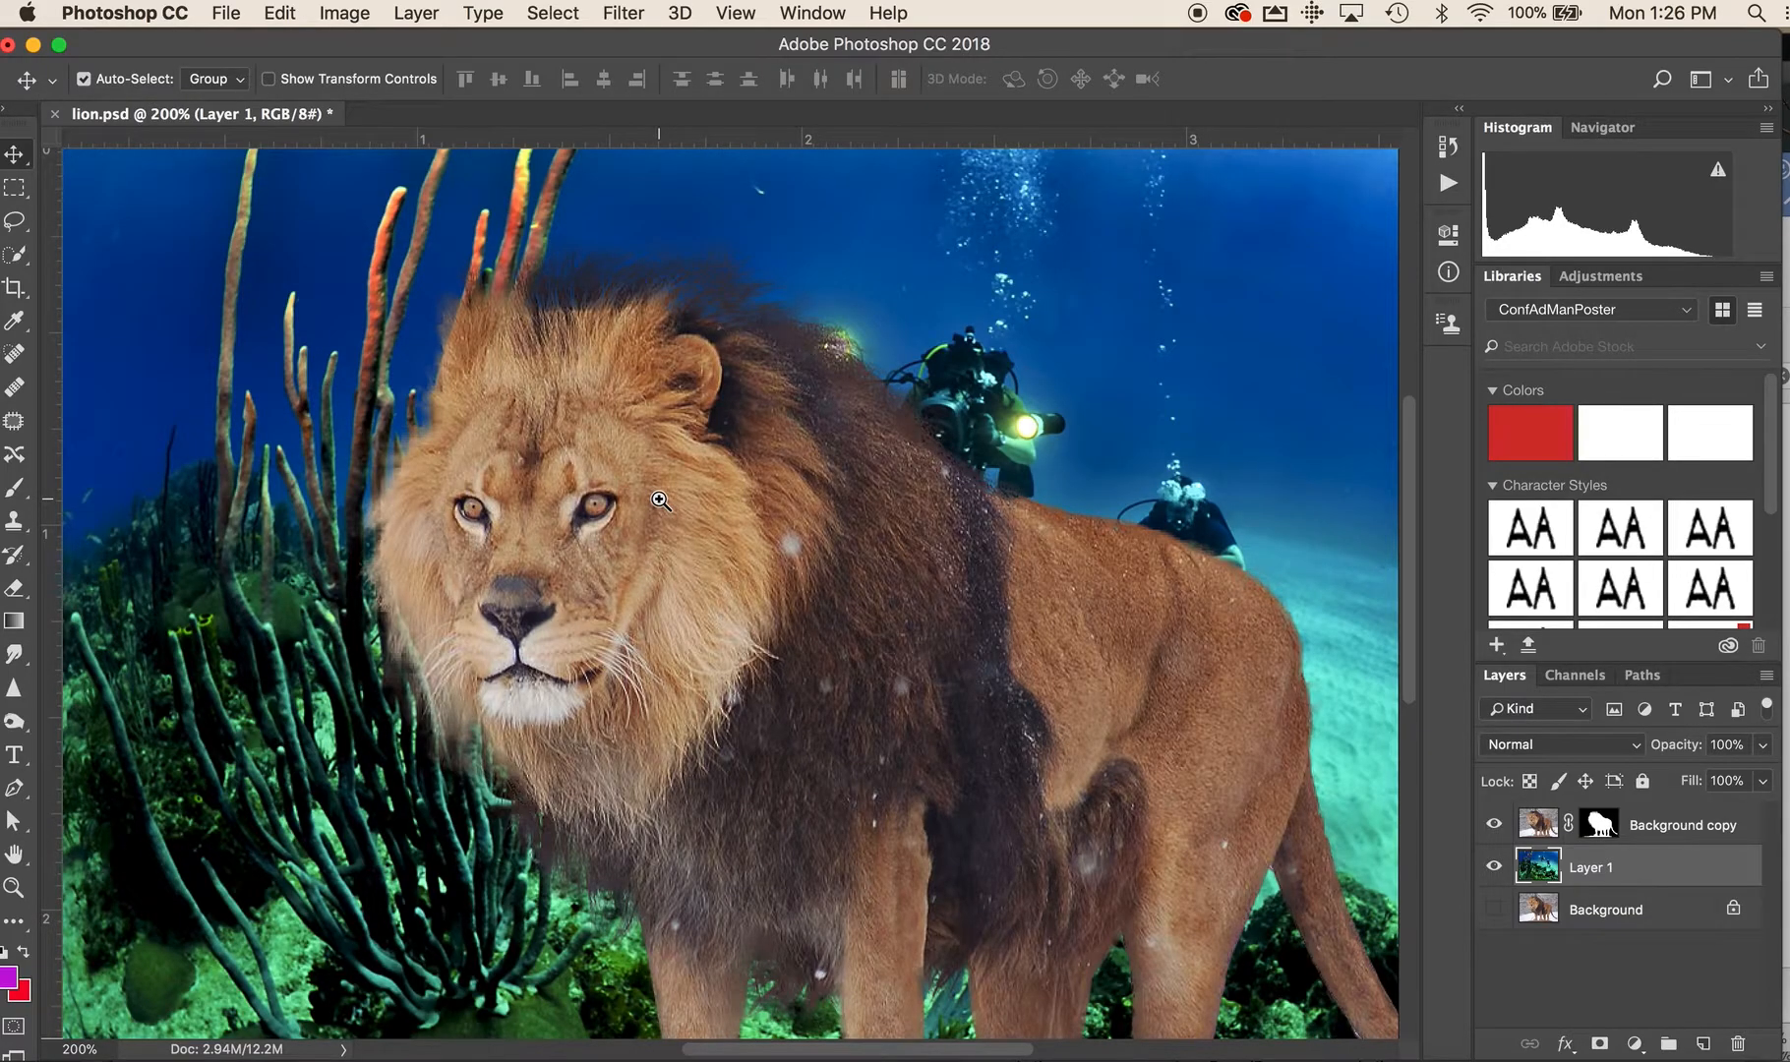
{"action": "key", "text": "super"}
{"action": "scroll", "coordinate": [1213, 790], "scroll_direction": "down", "scroll_amount": 5}
{"action": "scroll", "coordinate": [1213, 790], "scroll_direction": "down", "scroll_amount": 7}
{"action": "scroll", "coordinate": [1211, 787], "scroll_direction": "right", "scroll_amount": 1}
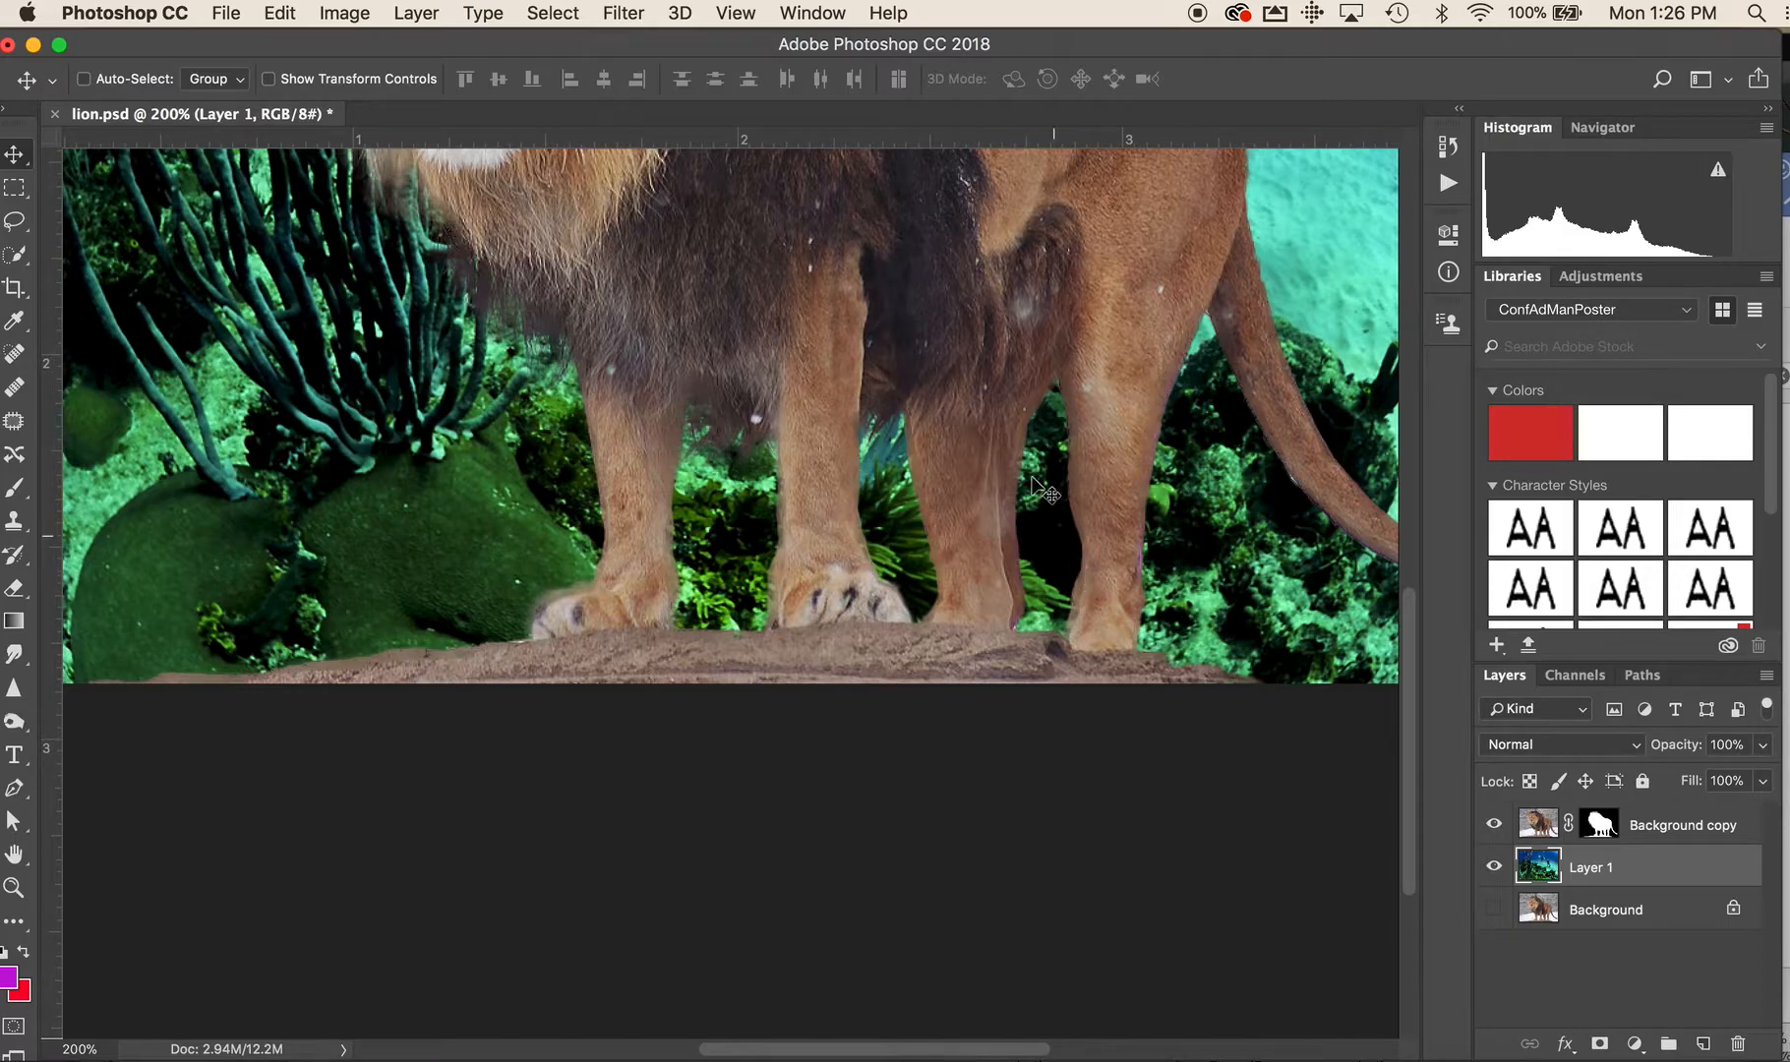
{"action": "scroll", "coordinate": [942, 448], "scroll_direction": "up", "scroll_amount": 14}
{"action": "scroll", "coordinate": [943, 448], "scroll_direction": "left", "scroll_amount": 3}
{"action": "scroll", "coordinate": [942, 447], "scroll_direction": "down", "scroll_amount": 5}
{"action": "scroll", "coordinate": [942, 448], "scroll_direction": "right", "scroll_amount": 2}
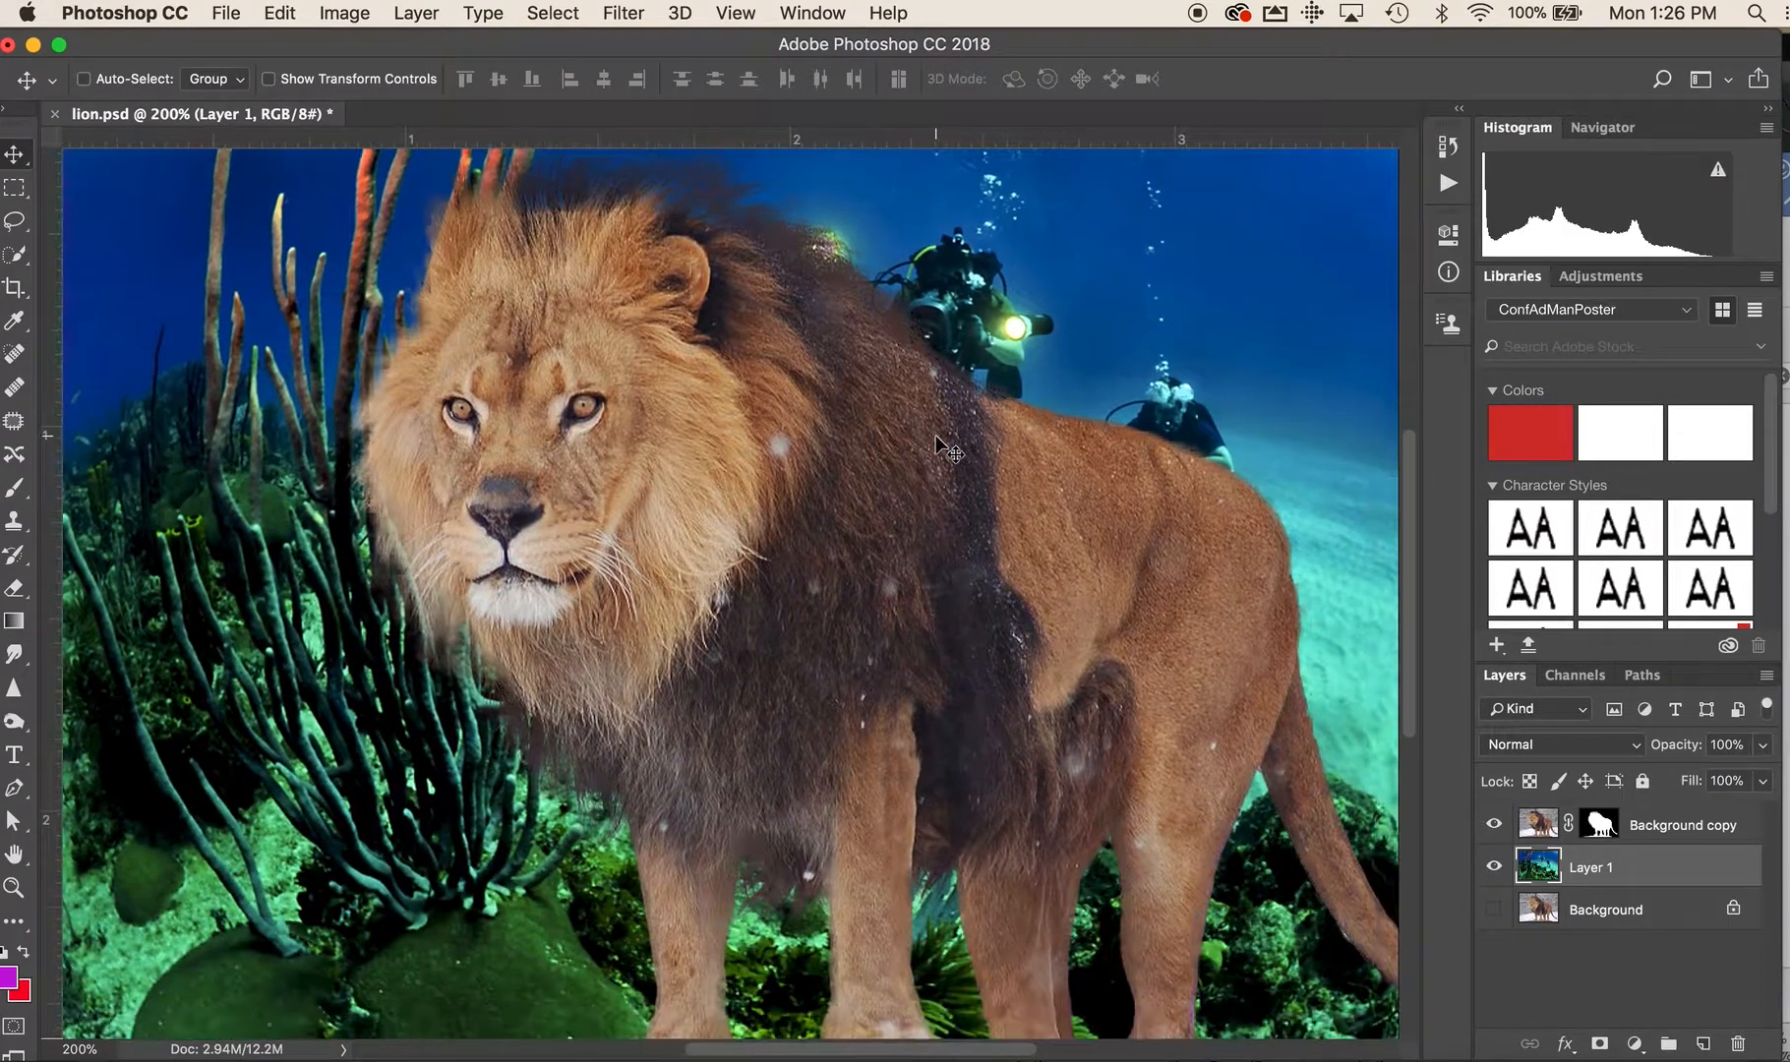
{"action": "key", "text": "alt+super+space"}
{"action": "left_click", "coordinate": [936, 437]}
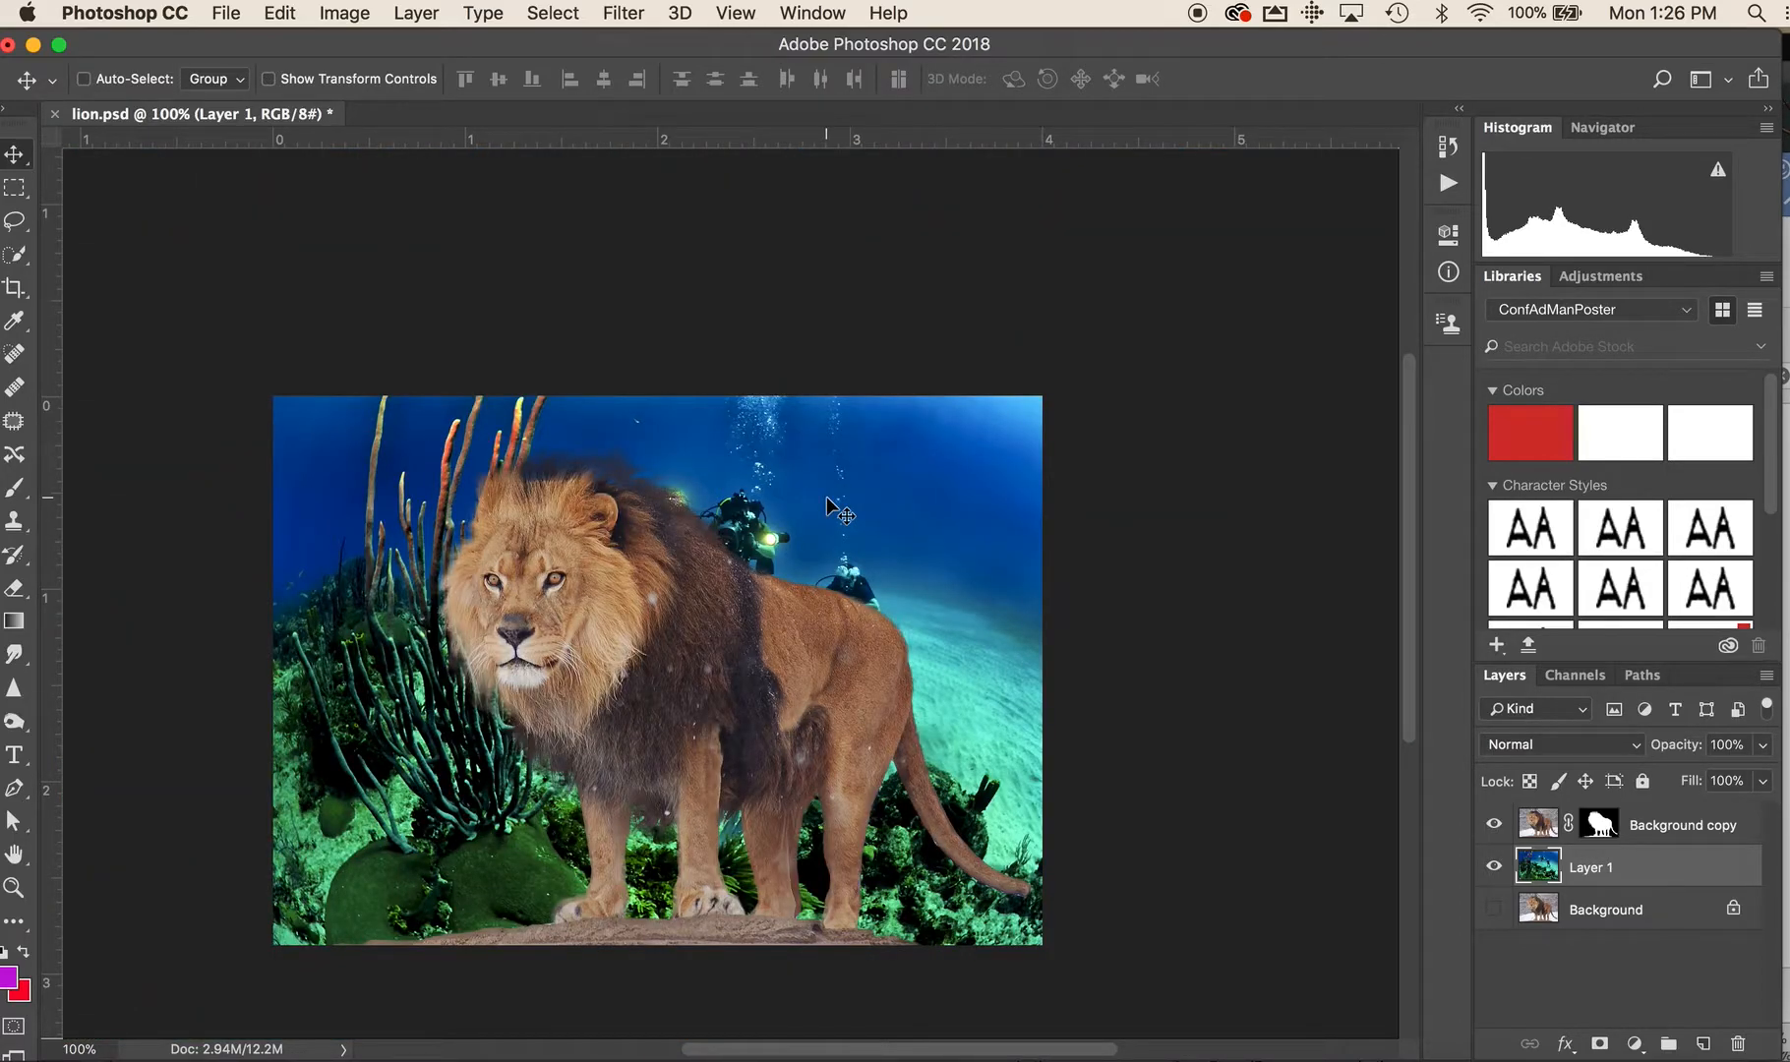
{"action": "key", "text": "super"}
Scale the Background copy layer to about 73% with Free Transform and place the lion at the lower right of the scene below the divers
{"action": "left_click", "coordinate": [1662, 822]}
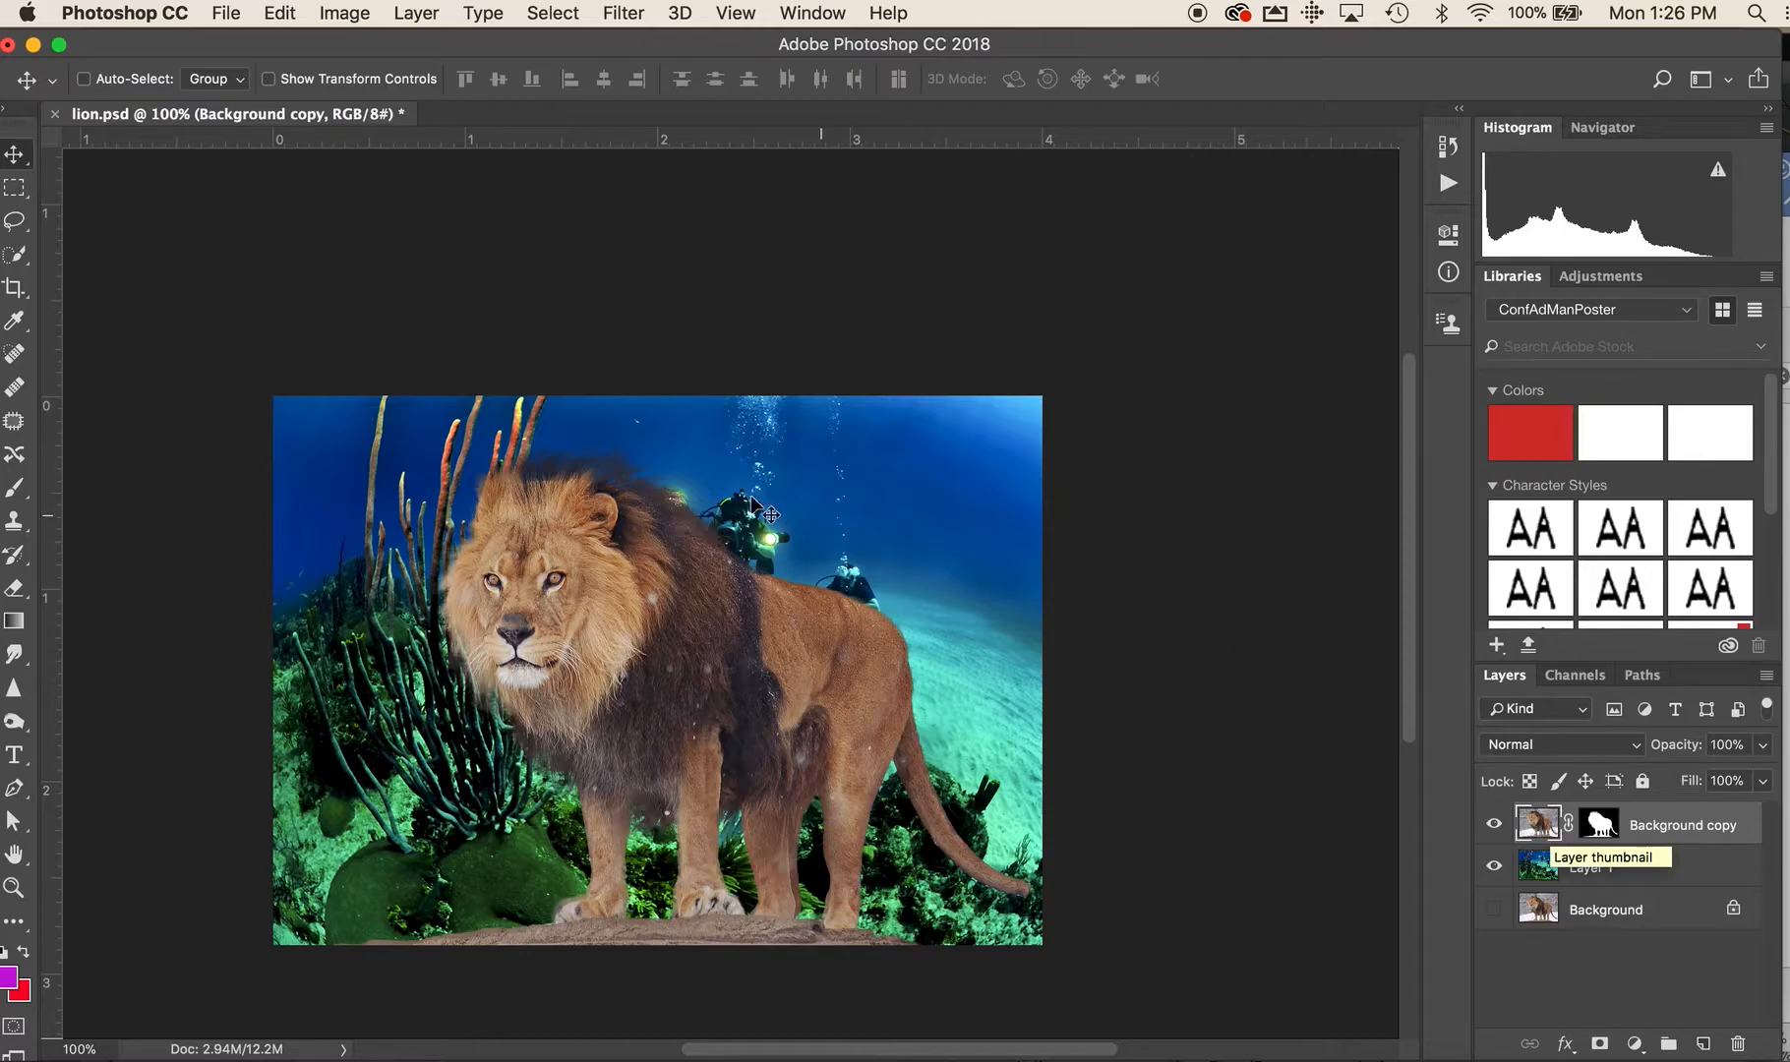
{"action": "key", "text": "super+t"}
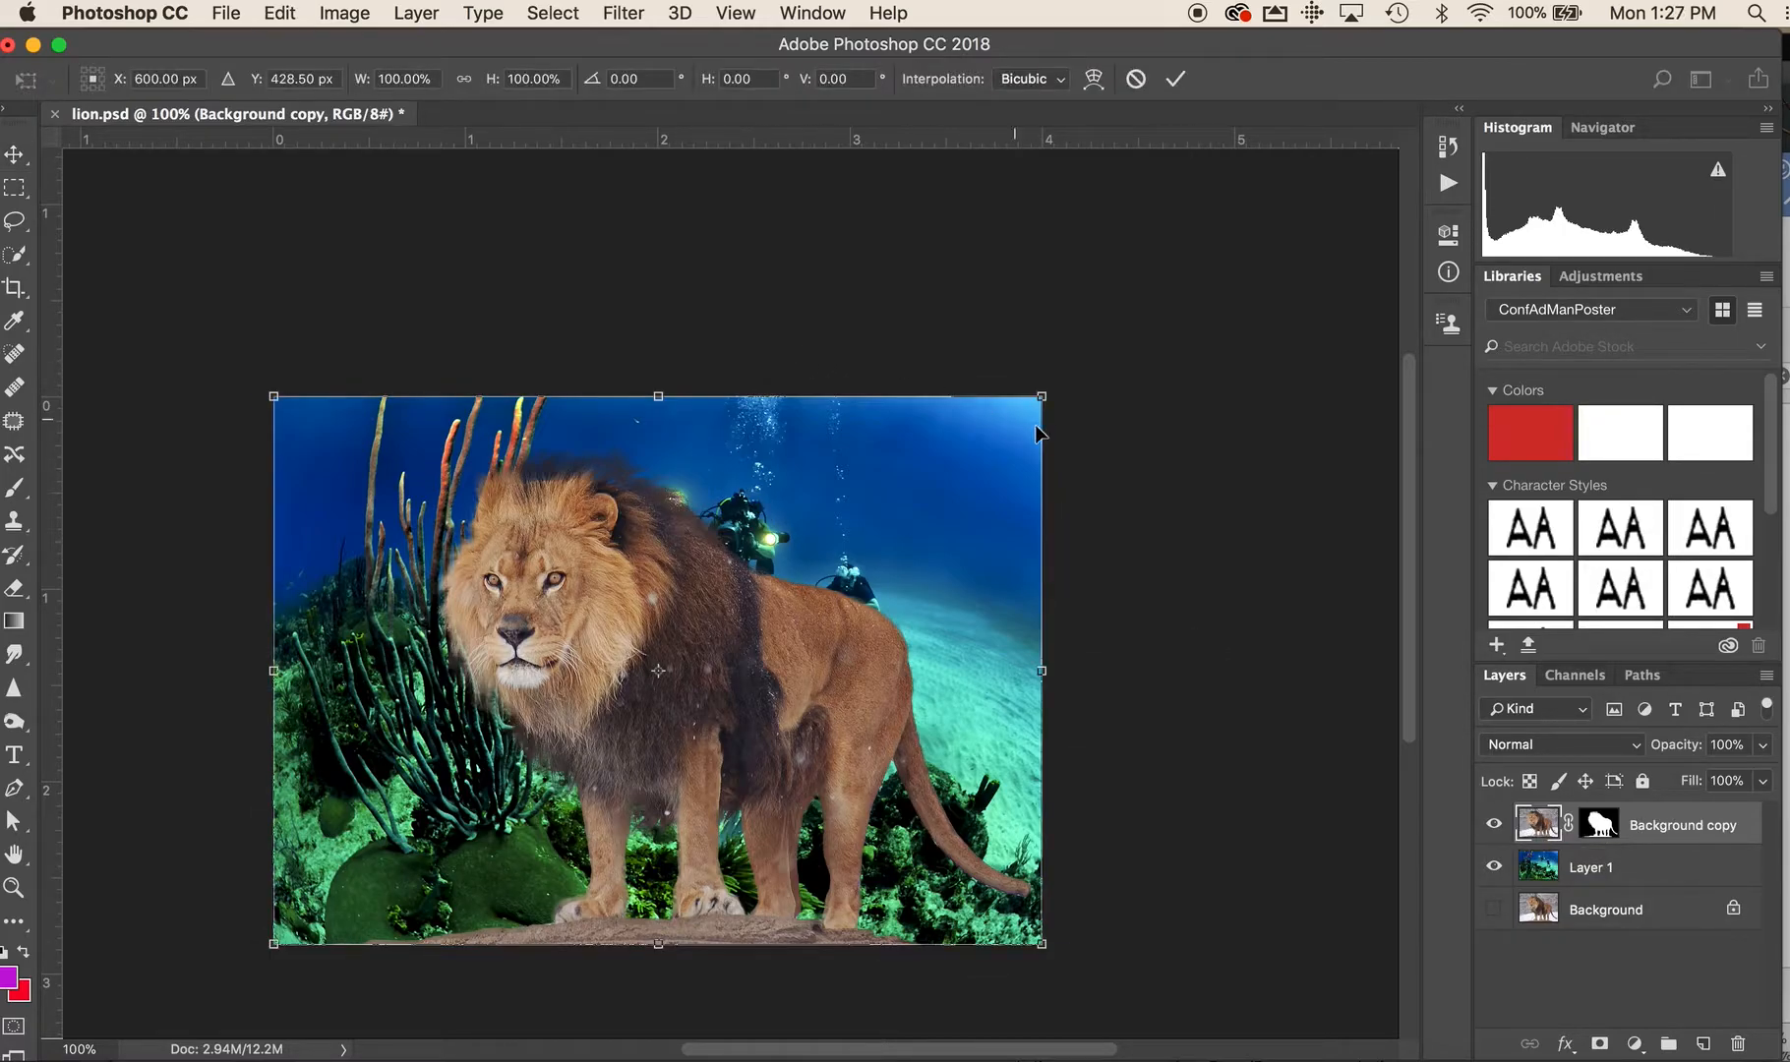
{"action": "left_click_drag", "start_coordinate": [1040, 397], "coordinate": [842, 557]}
{"action": "left_click_drag", "start_coordinate": [688, 790], "coordinate": [885, 787]}
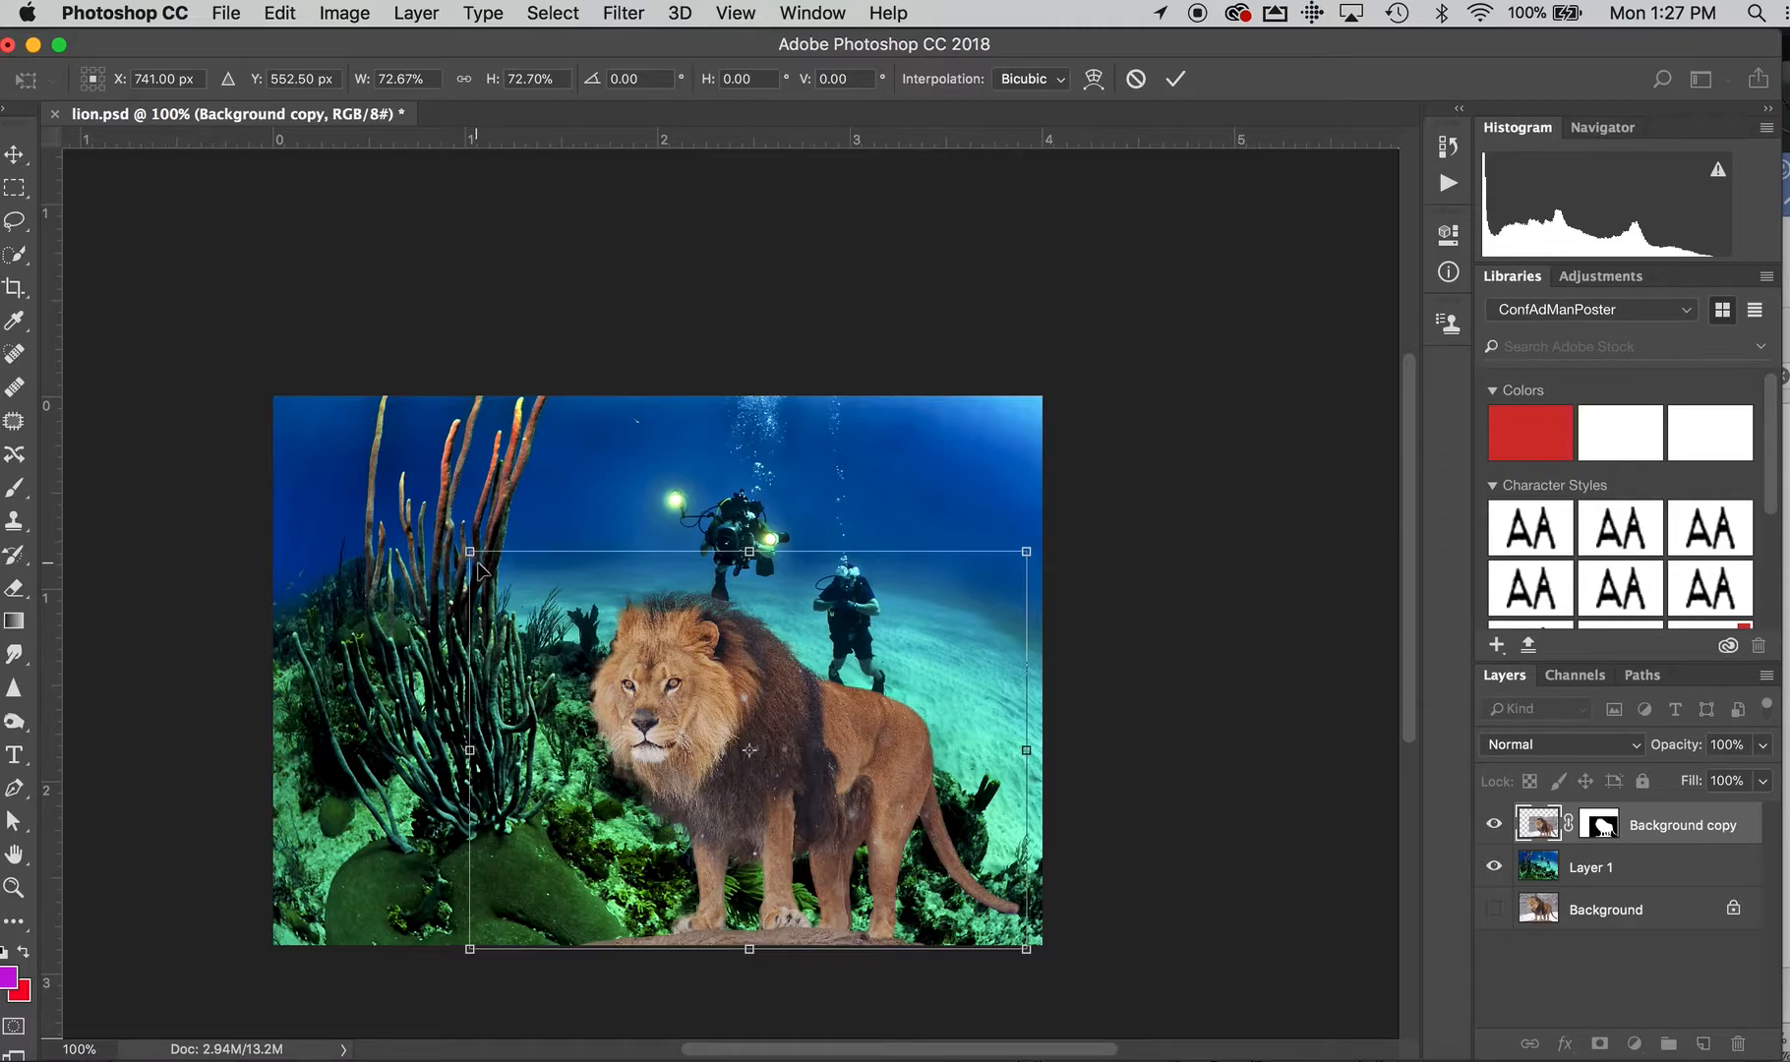
{"action": "mouse_move", "coordinate": [750, 749]}
{"action": "left_mouse_down"}
{"action": "mouse_move", "coordinate": [671, 718]}
{"action": "mouse_move", "coordinate": [769, 719]}
{"action": "left_mouse_up"}
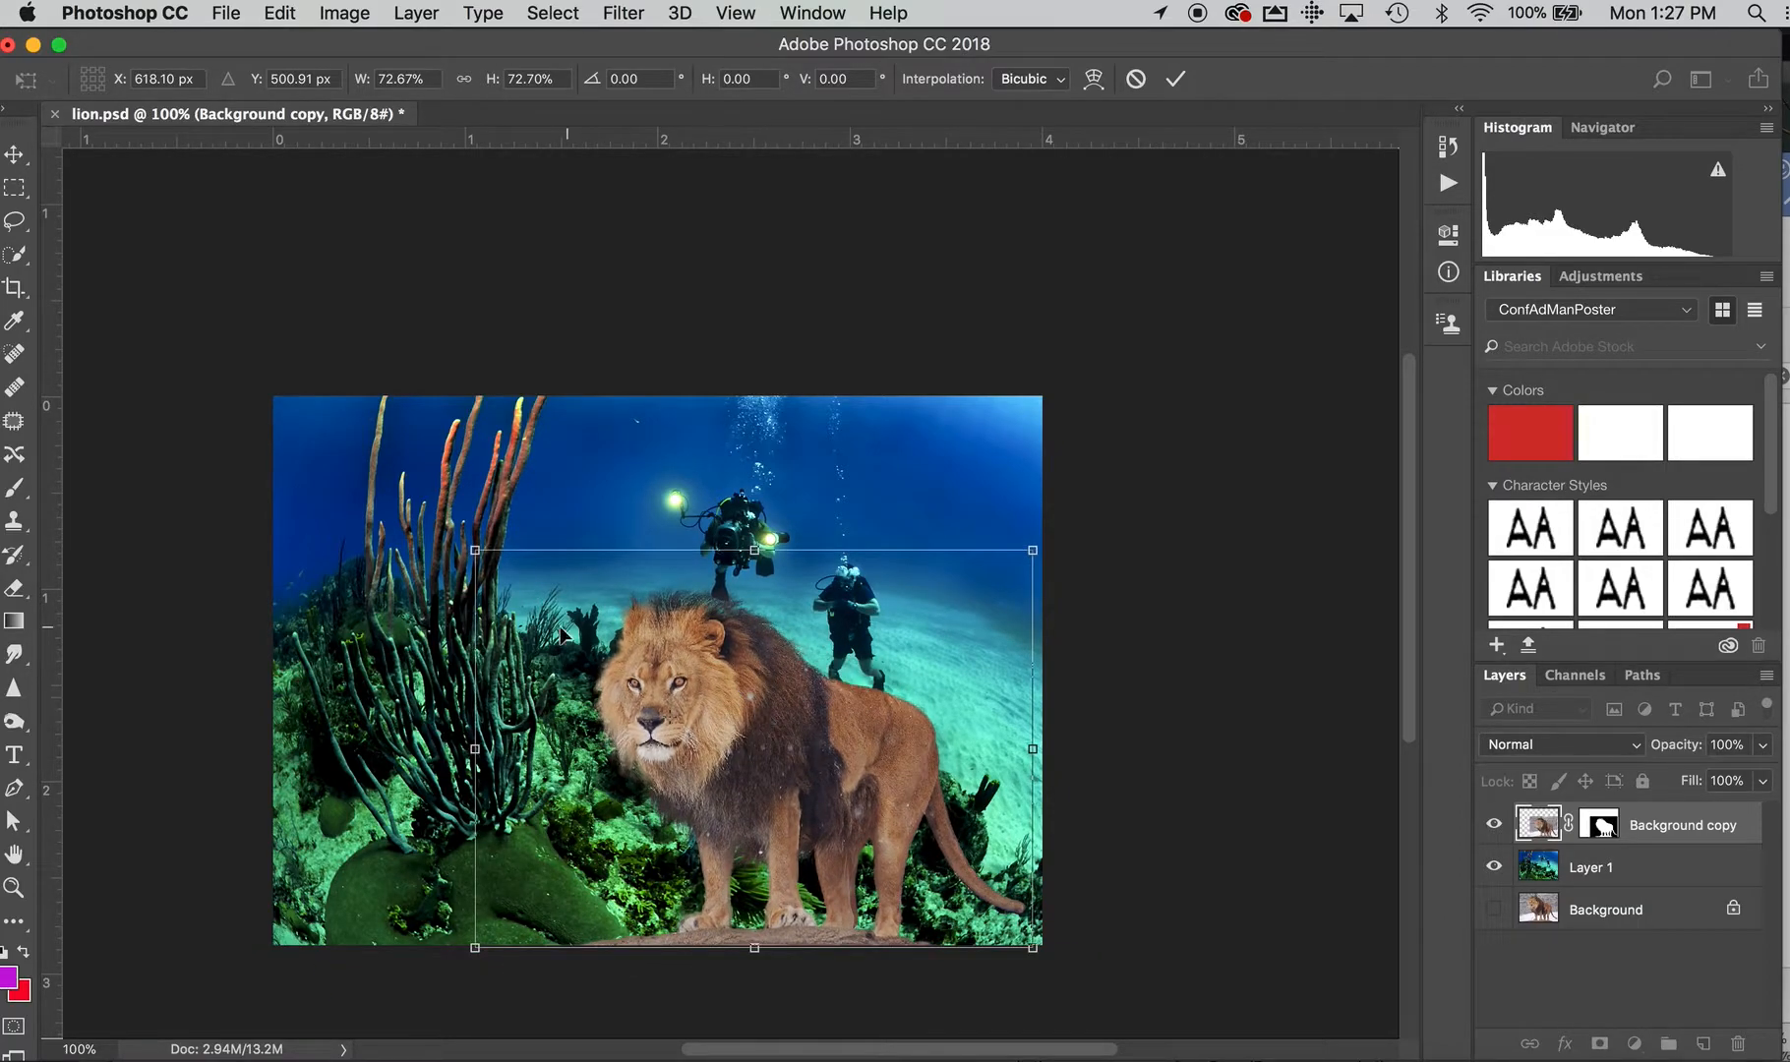
{"action": "key", "text": "Return"}
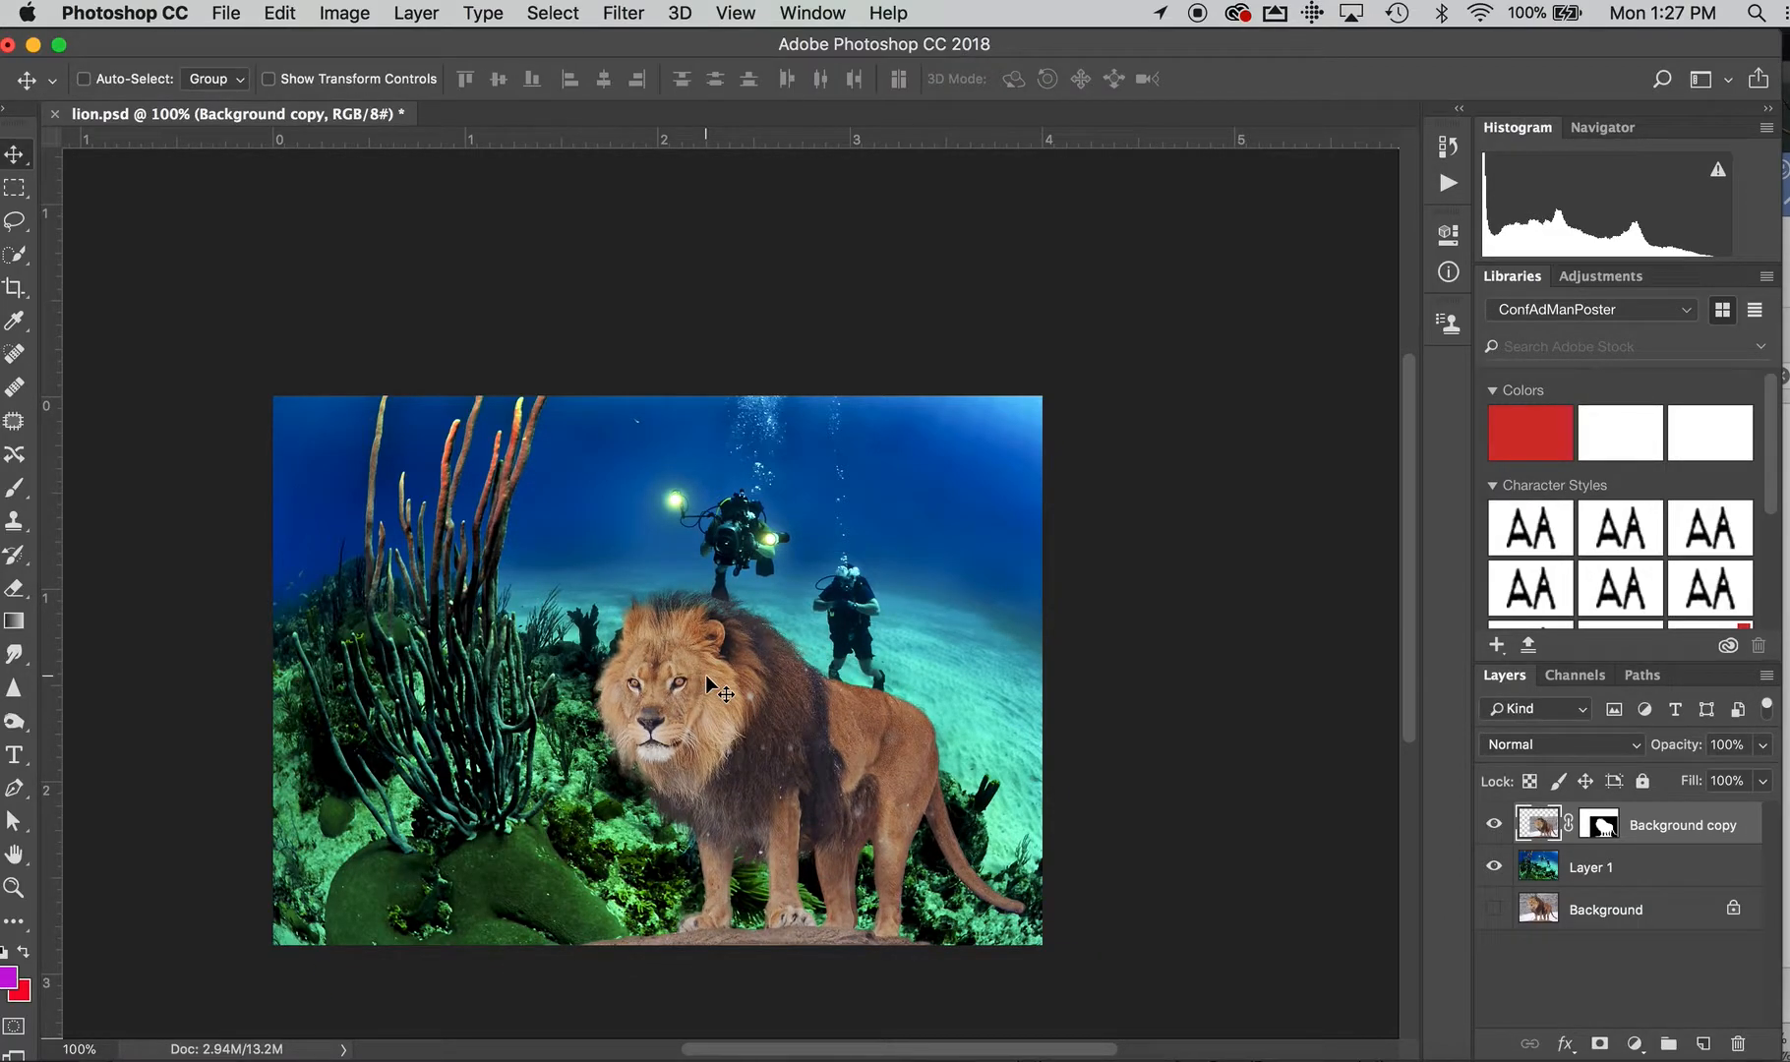